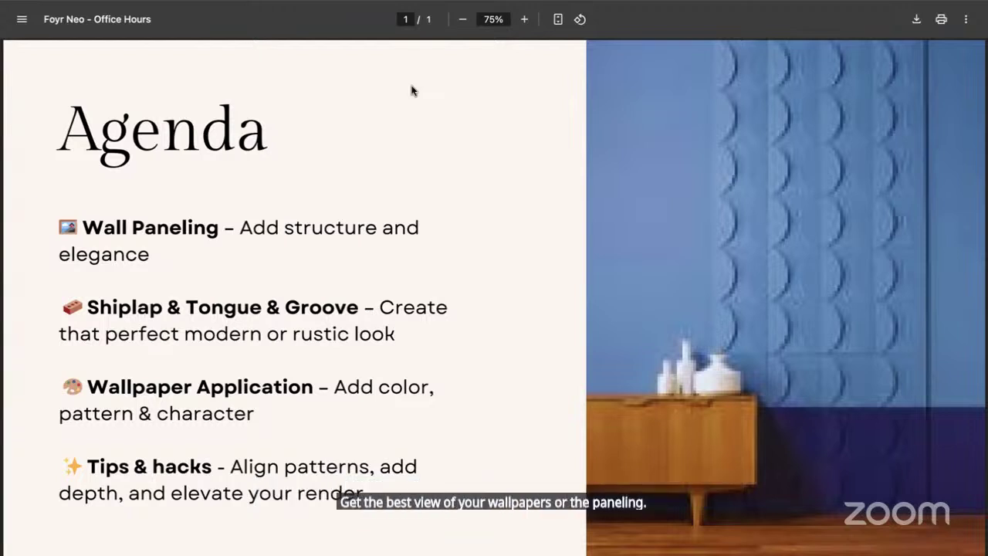
- Switch to the Paneling project in Foyr Neo and show it in 3D from inside the room without a door, facing its blank wall
mouse_move(411, 1)
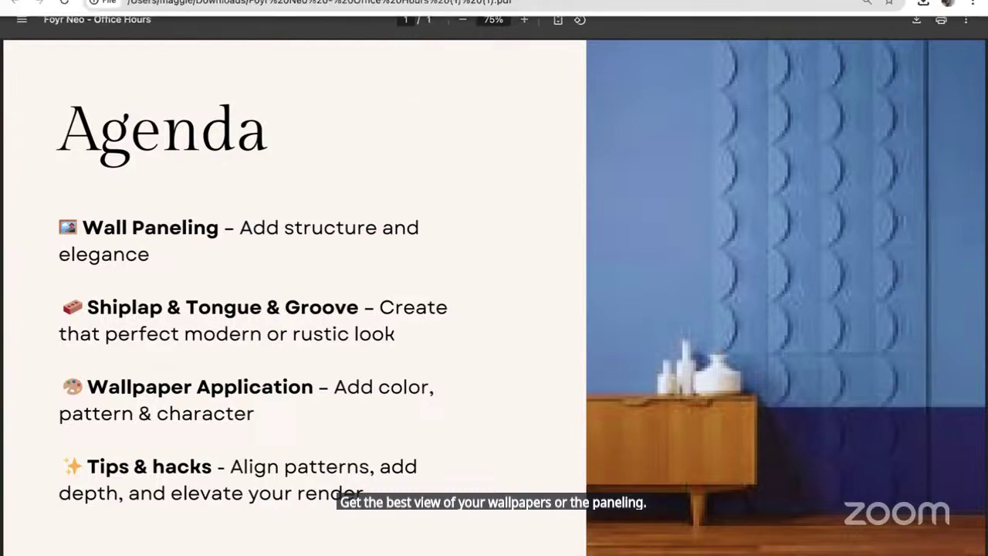
left_click(247, 1)
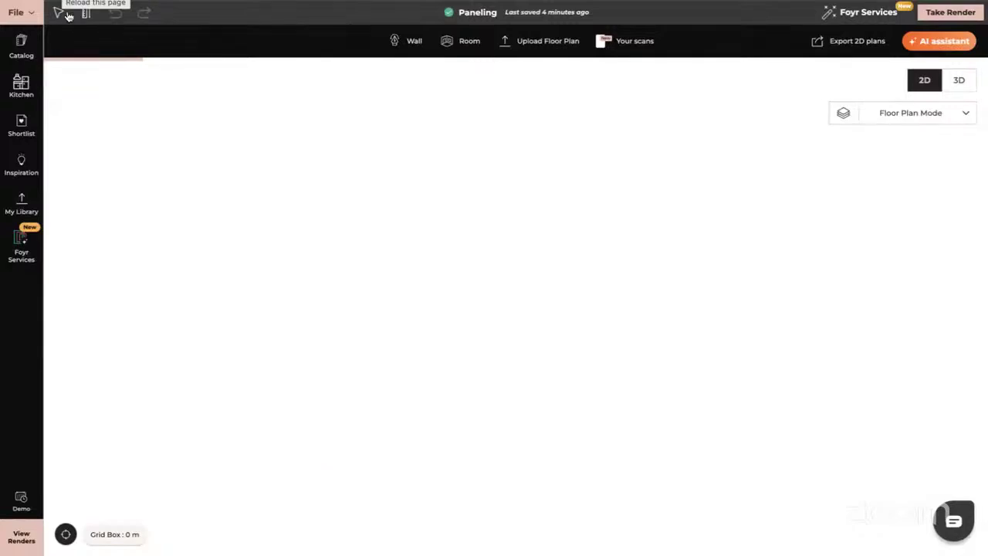
left_click(958, 81)
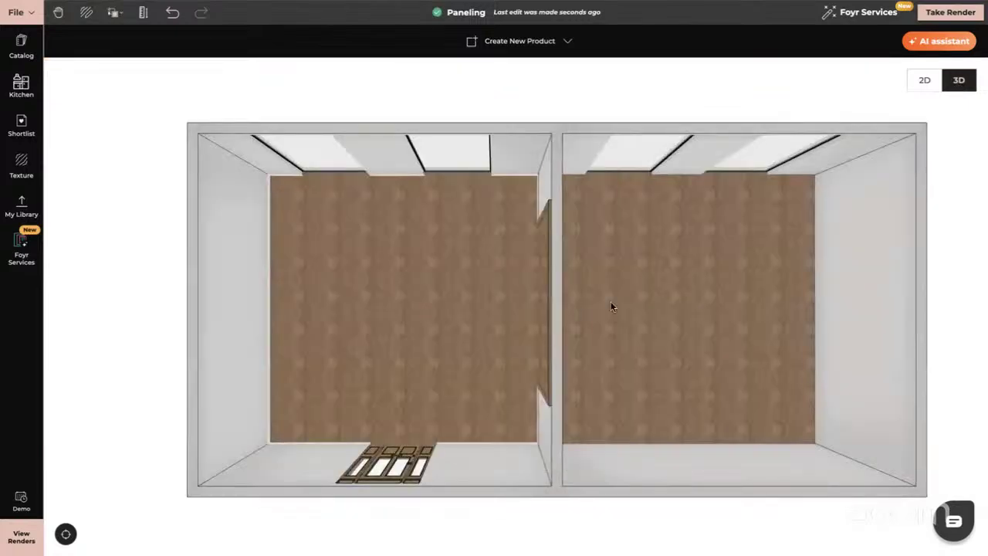
double_click(856, 271)
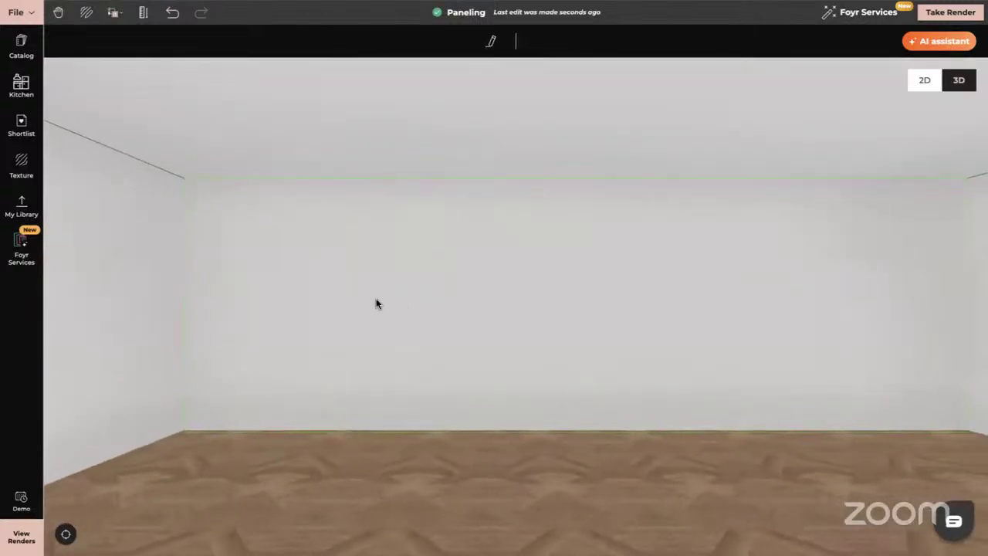
- Narrow the catalog's Building Elements feature walls to Panelled Walls and browse the products
left_click(21, 48)
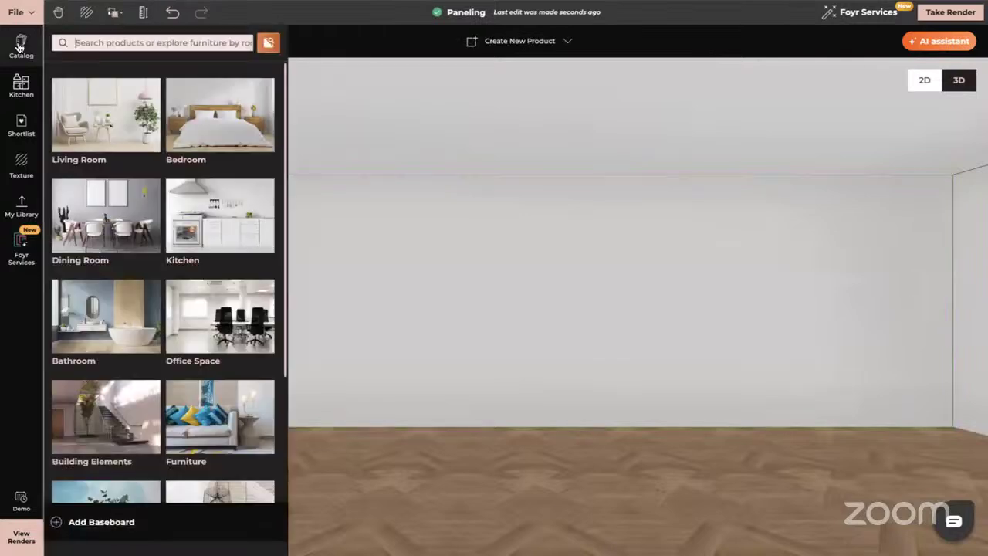
left_click(88, 417)
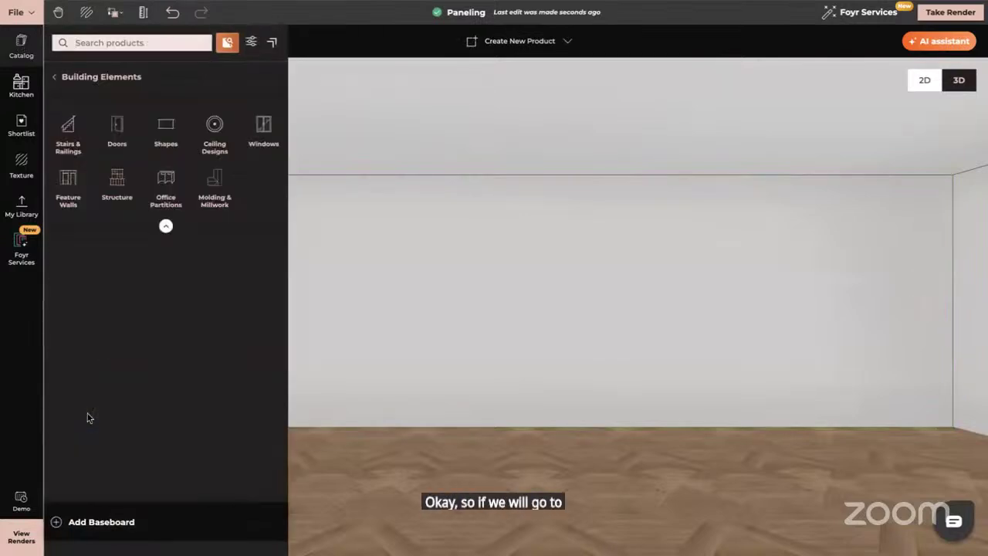
left_click(70, 189)
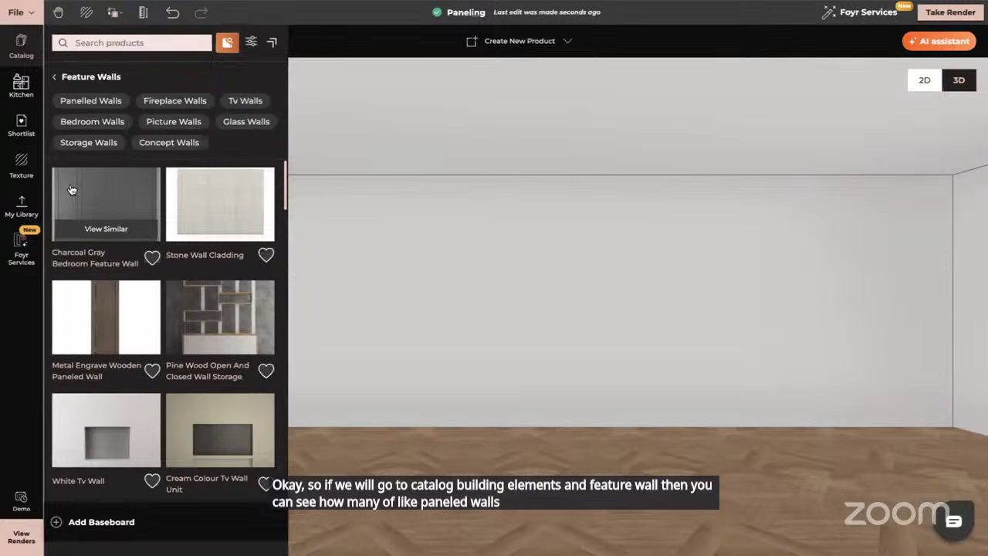
scroll(154, 352, "down", 3)
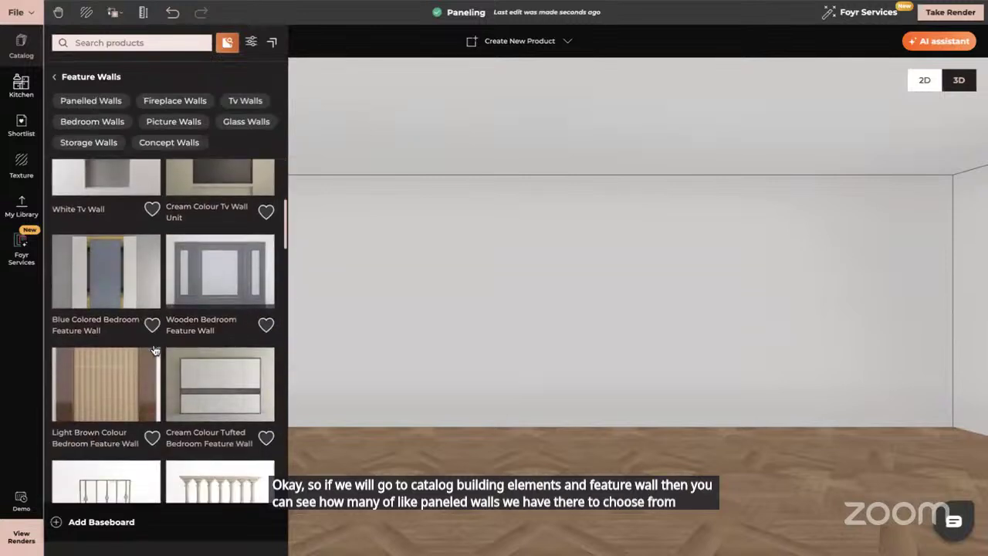
scroll(154, 351, "down", 5)
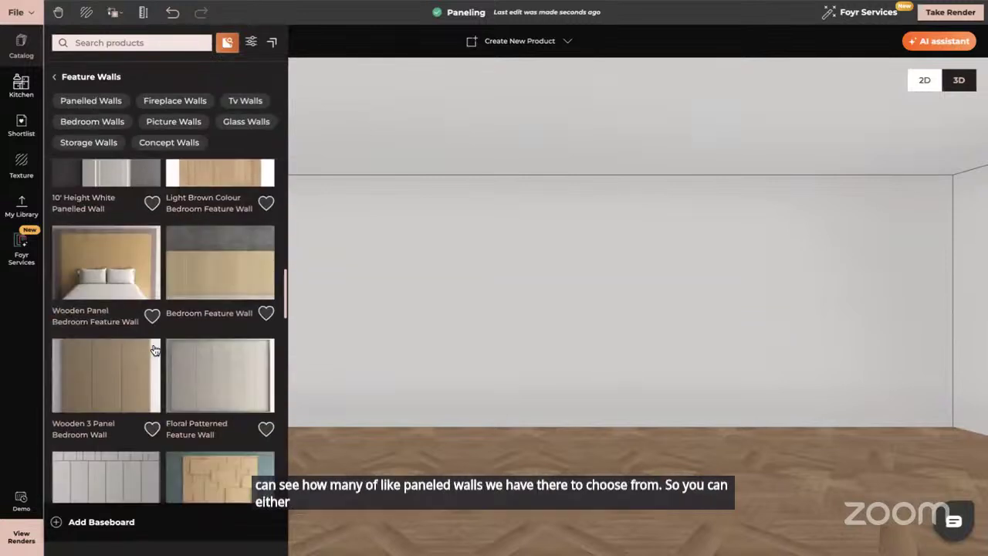
scroll(154, 352, "down", 3)
scroll(151, 344, "up", 2)
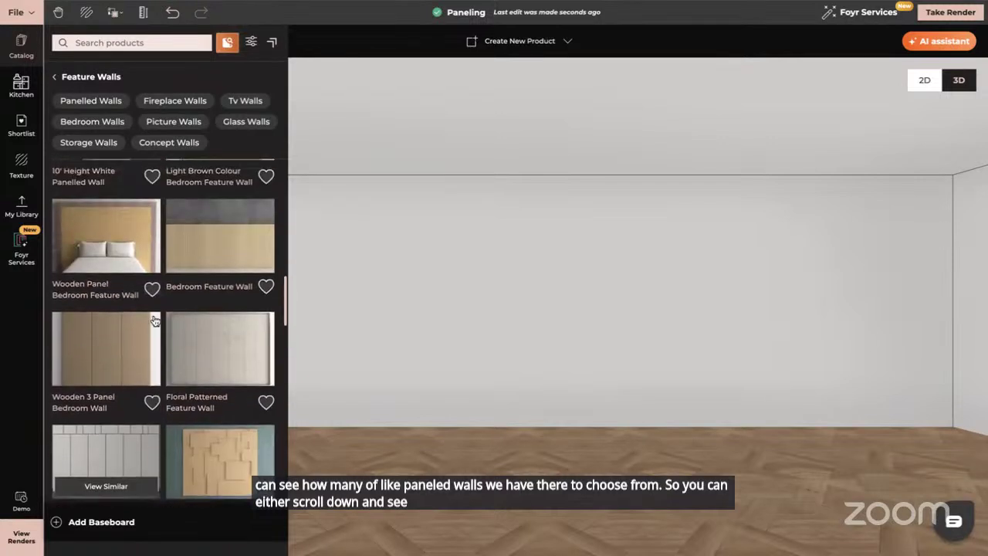
left_click(90, 105)
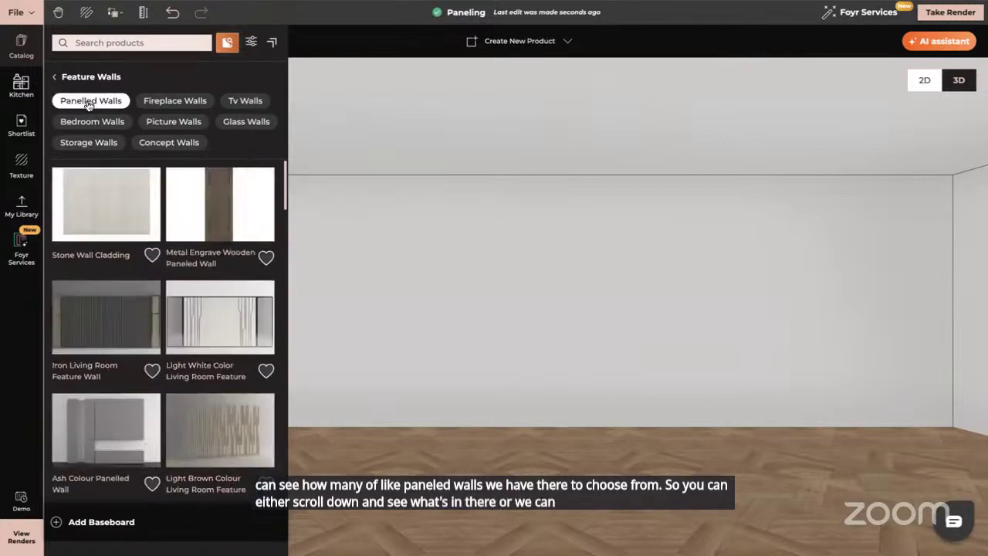
scroll(176, 369, "down", 3)
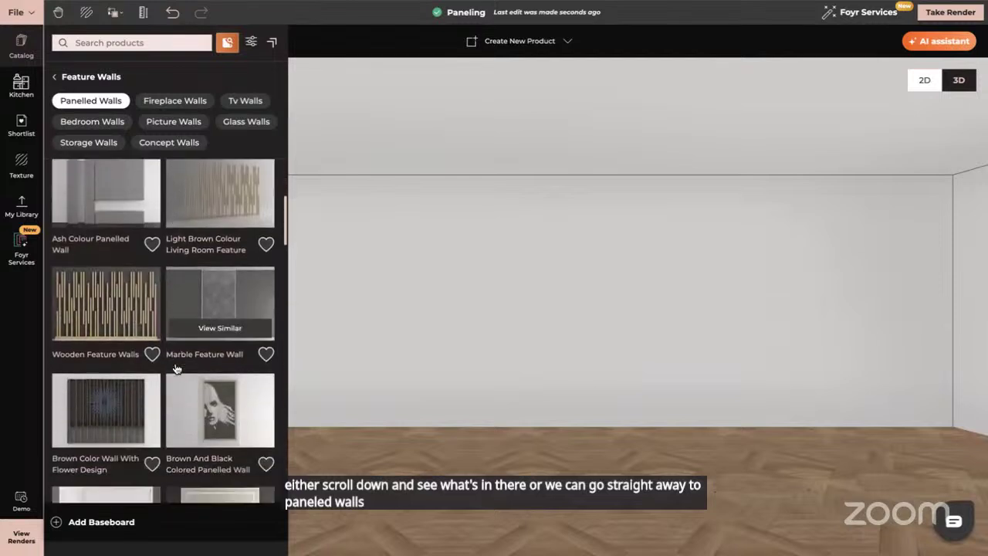
scroll(176, 369, "down", 5)
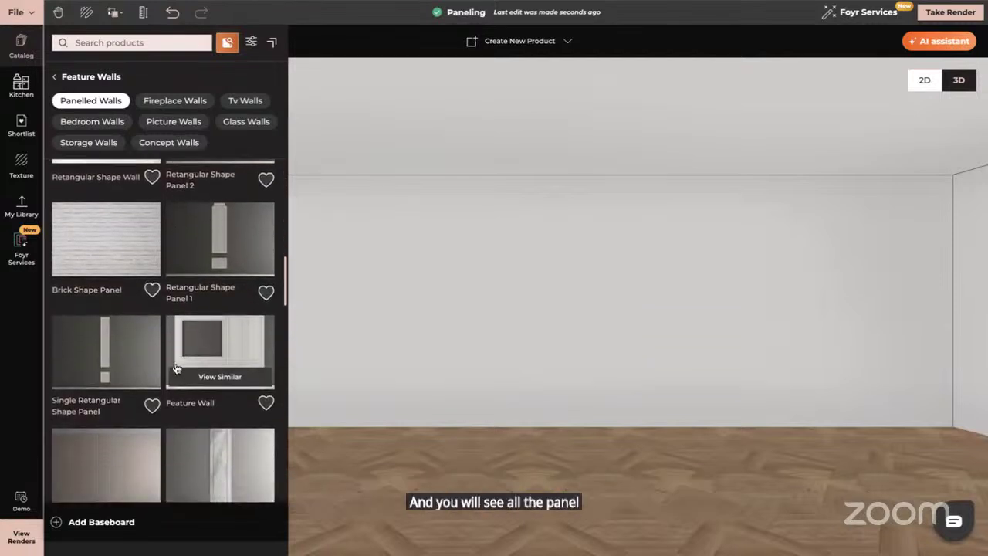
scroll(176, 369, "down", 1)
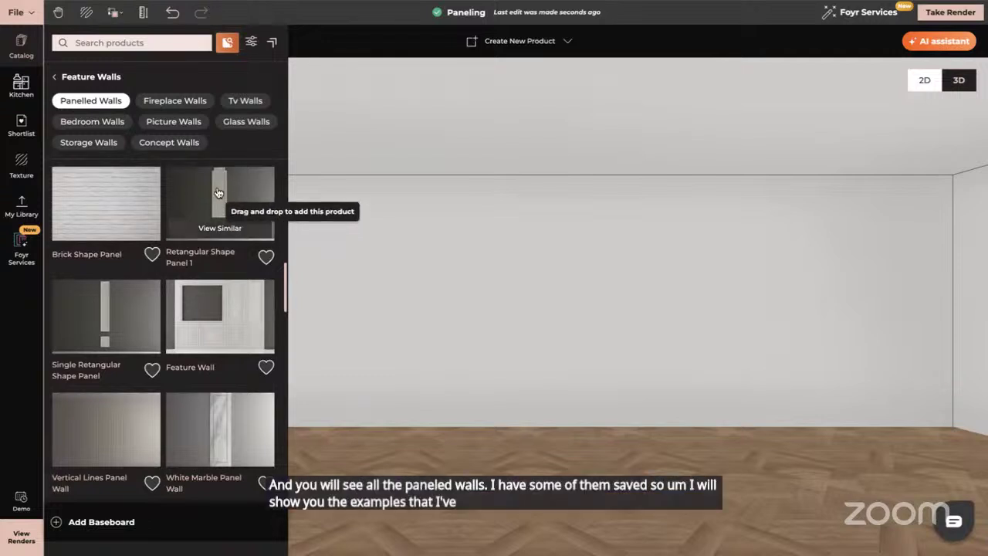
- Place Retangular Shape Panel 1 on the blank wall and stretch its height toward the ceiling and the floor
left_click_drag(220, 197, 400, 409)
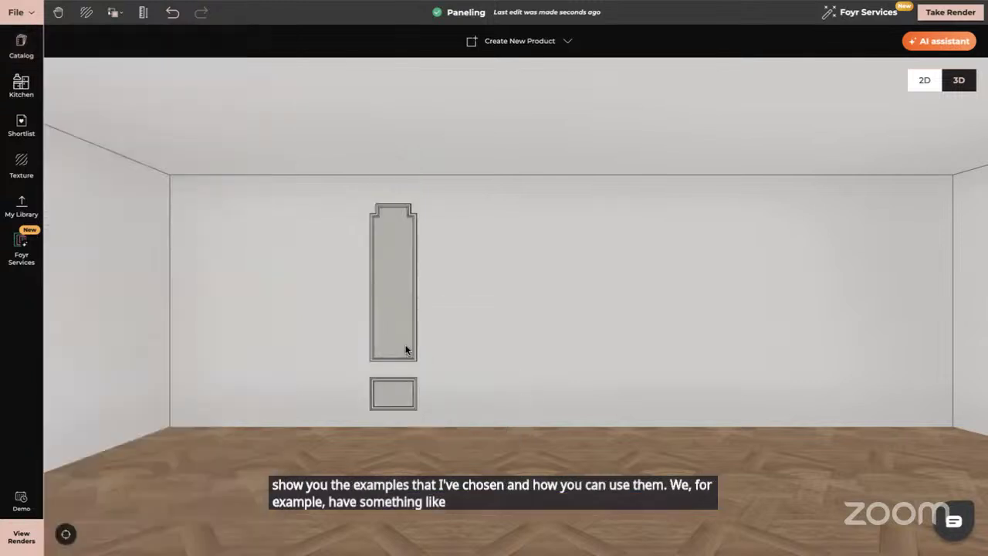
left_click(396, 300)
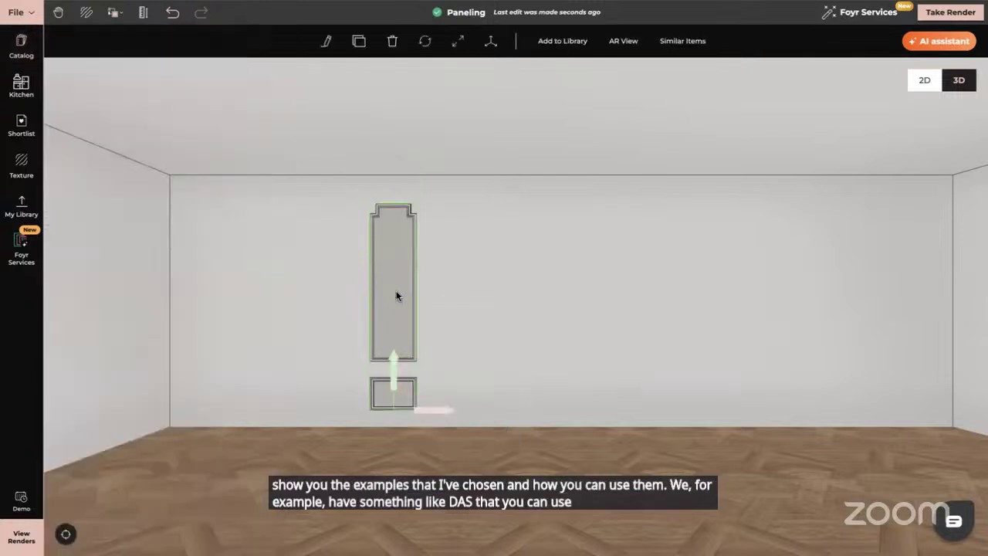
left_click(457, 41)
left_click_drag(392, 204, 392, 184)
left_click_drag(393, 410, 394, 420)
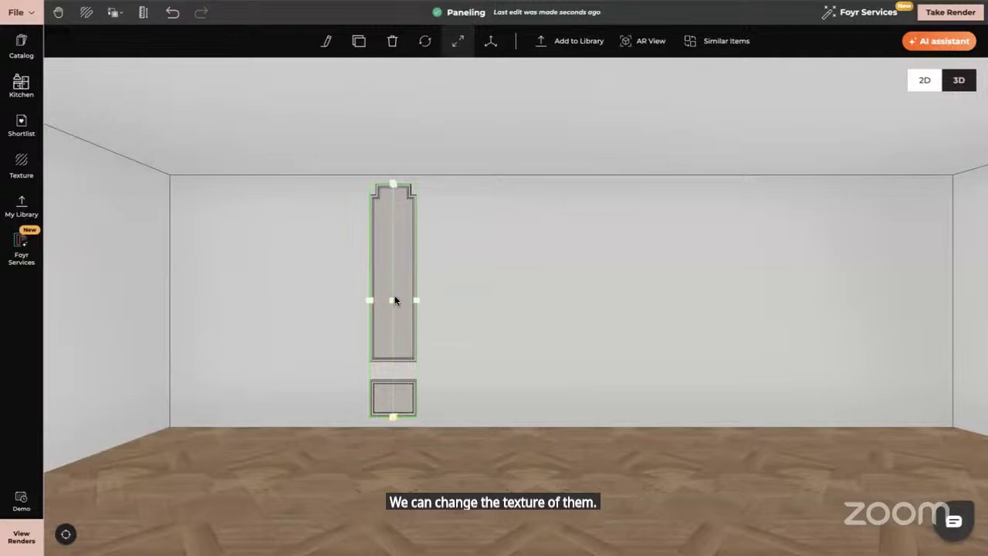
- Shift the rectangular panel along the wall to the left corner of the room and delete it
left_click(394, 272)
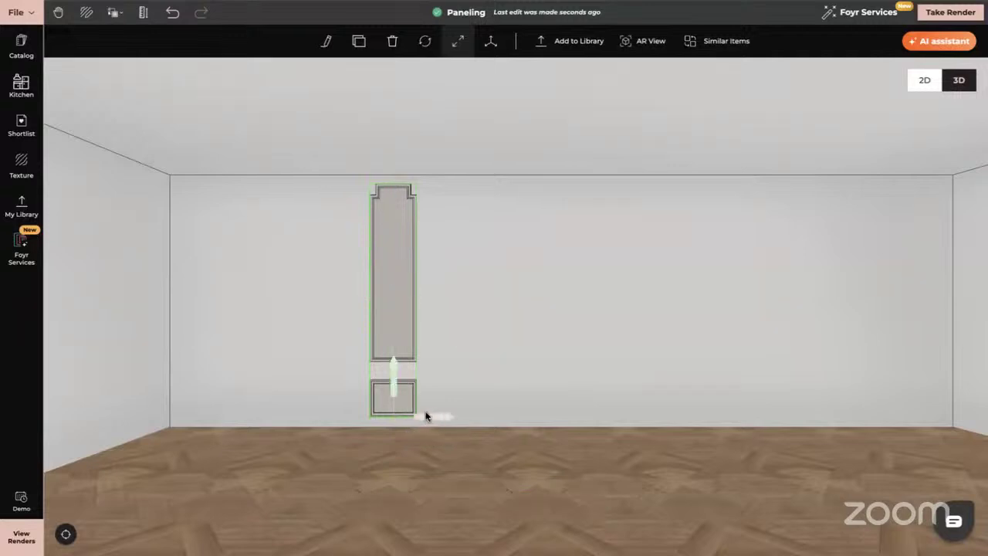
left_click_drag(430, 415, 271, 408)
left_click(407, 402)
left_click_drag(345, 456, 348, 456)
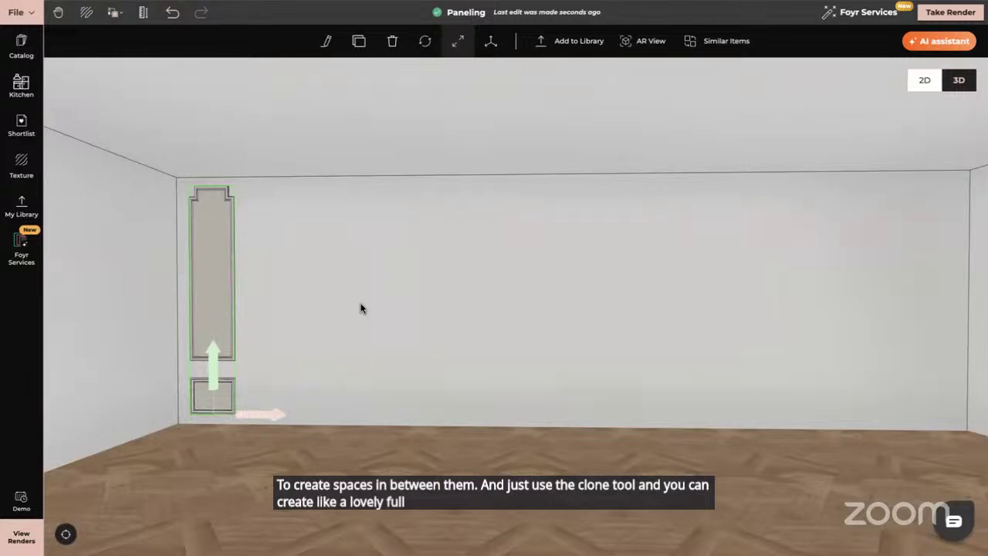
key("Delete")
- Find the White Box-Paneled Wall among the catalog's panelled walls and place it in the middle of the blank wall
left_click(21, 45)
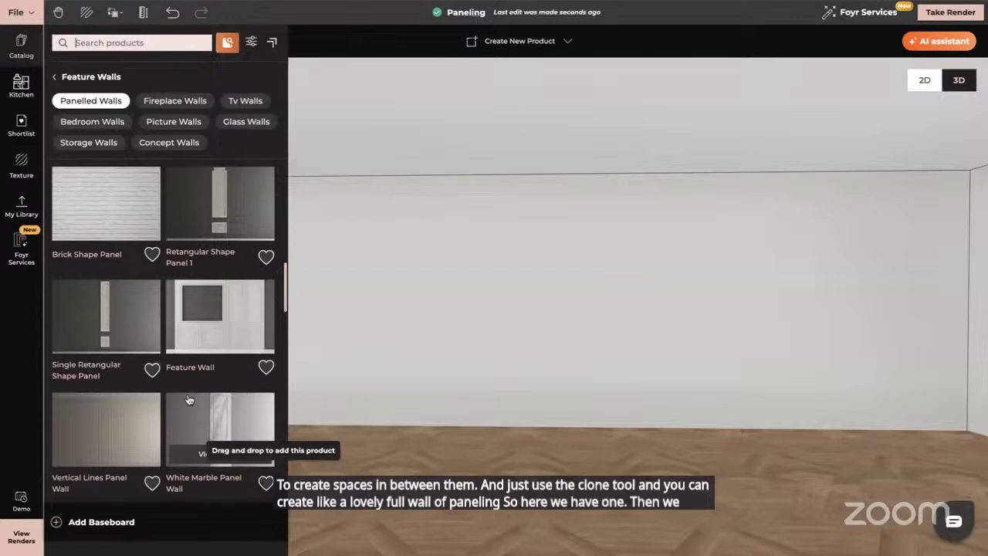
scroll(189, 400, "down", 8)
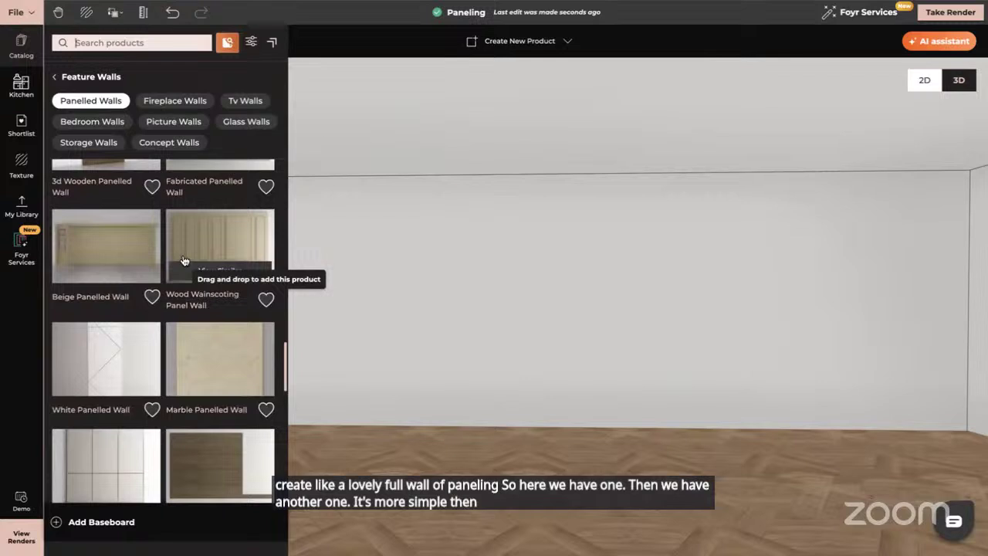
scroll(184, 260, "down", 3)
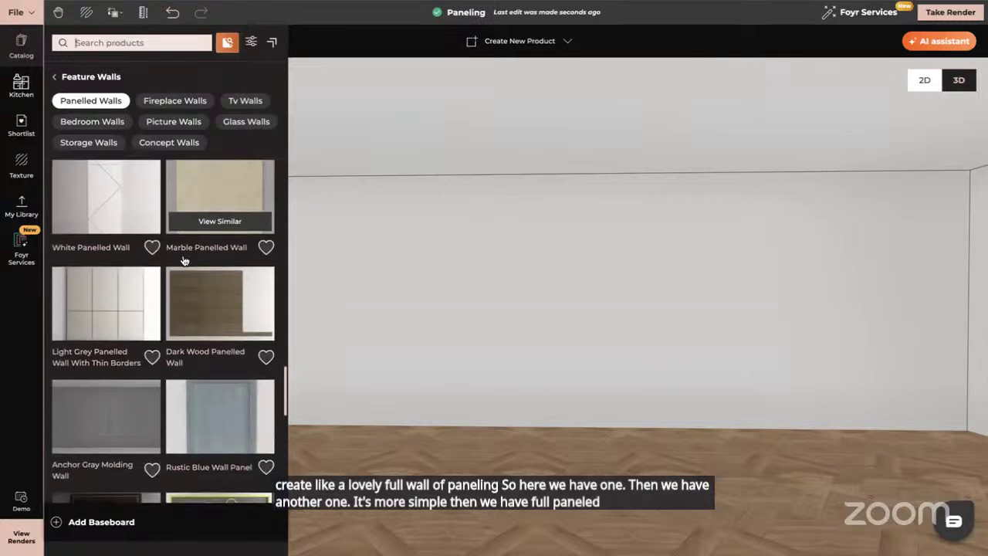
scroll(184, 261, "down", 5)
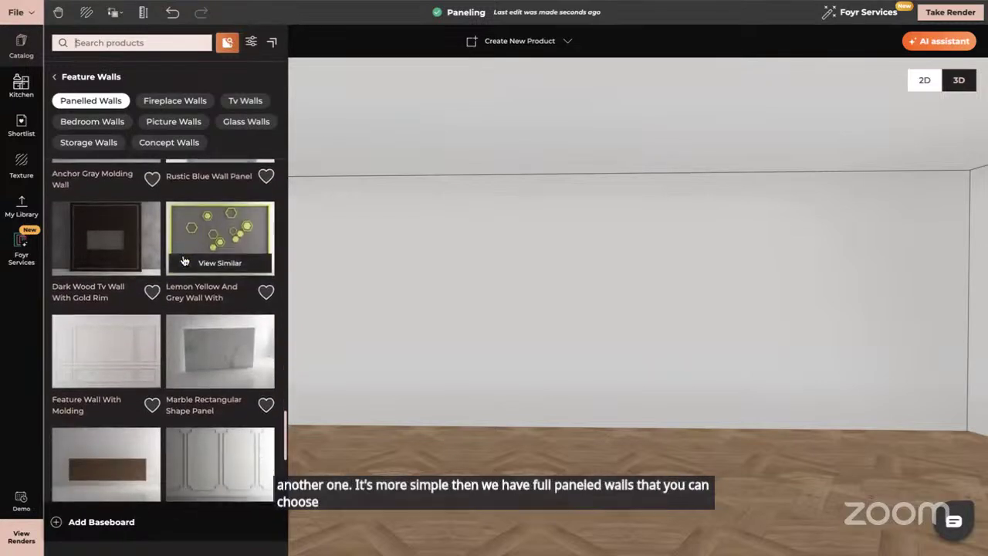
scroll(184, 260, "down", 3)
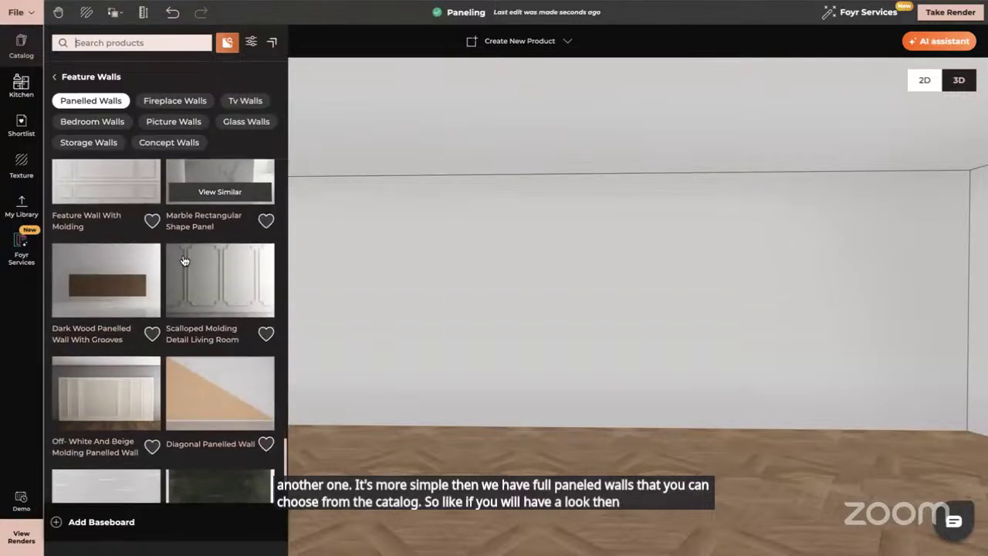
scroll(184, 261, "down", 2)
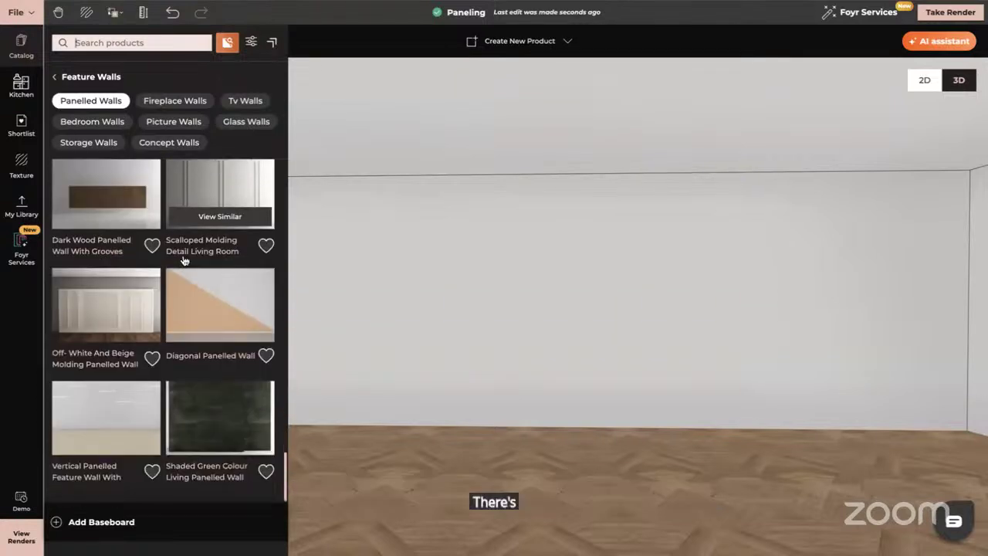
scroll(184, 261, "down", 4)
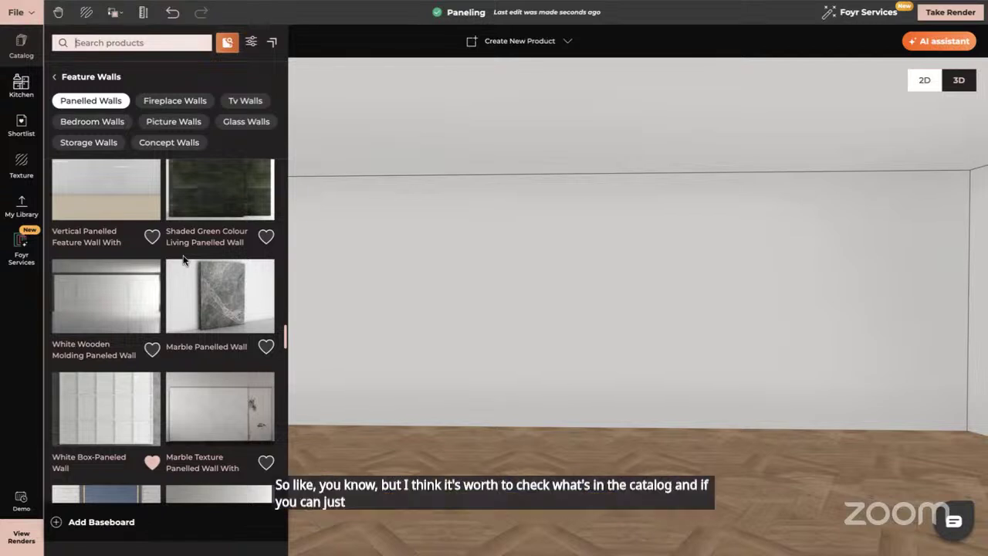
left_click(107, 398)
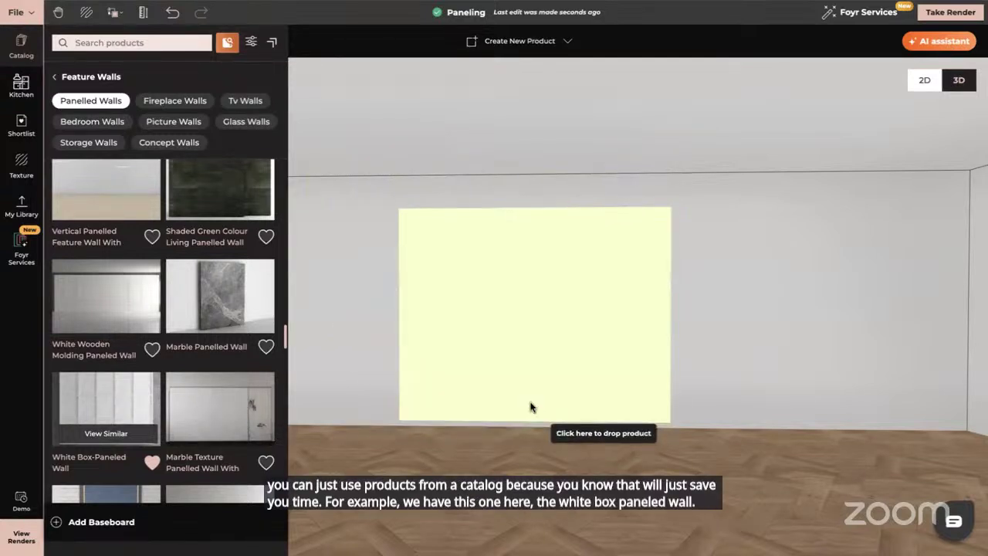
left_click(530, 407)
- Scale the White Box-Paneled Wall's height to span the wall from floor to ceiling
left_click(552, 339)
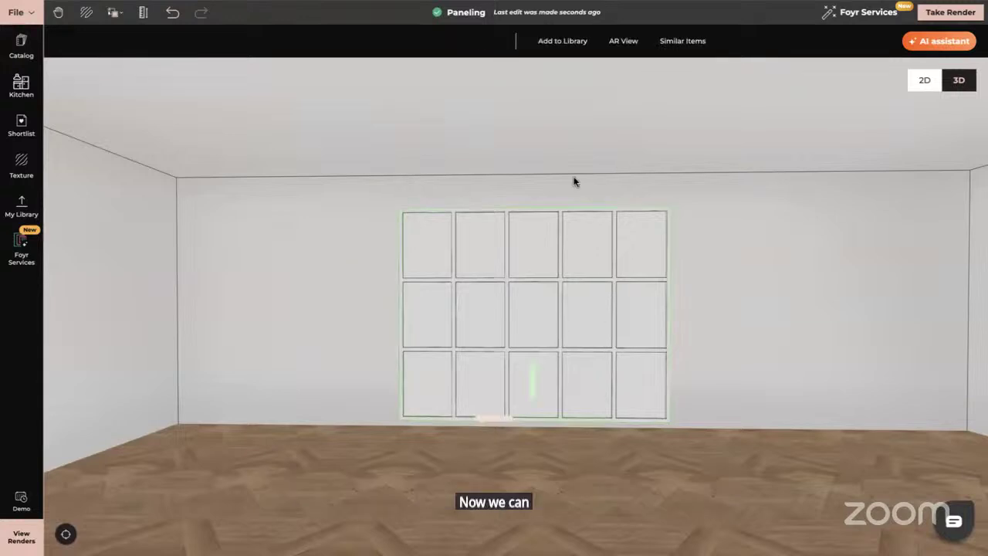
left_click(461, 42)
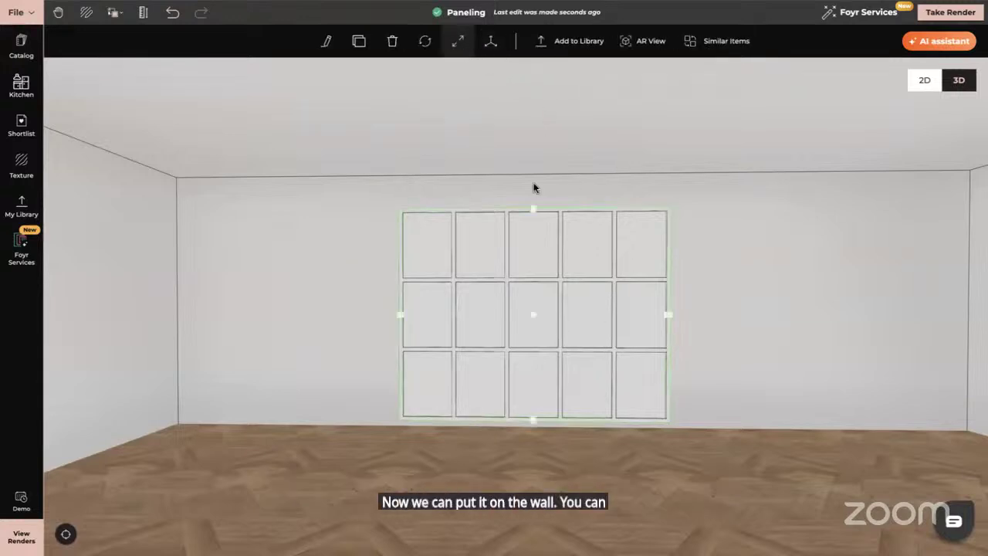
left_click_drag(533, 211, 529, 176)
left_click_drag(532, 418, 533, 426)
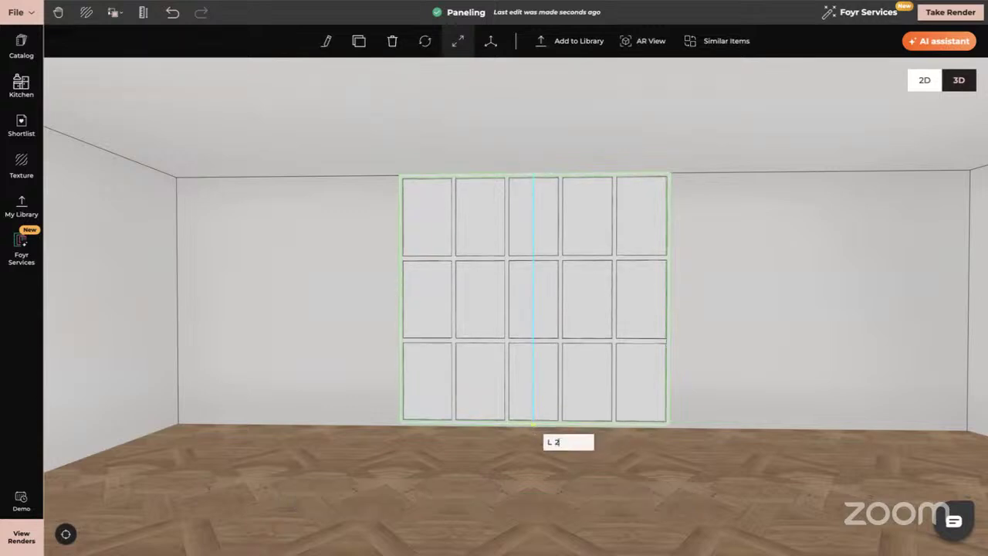
key("Return")
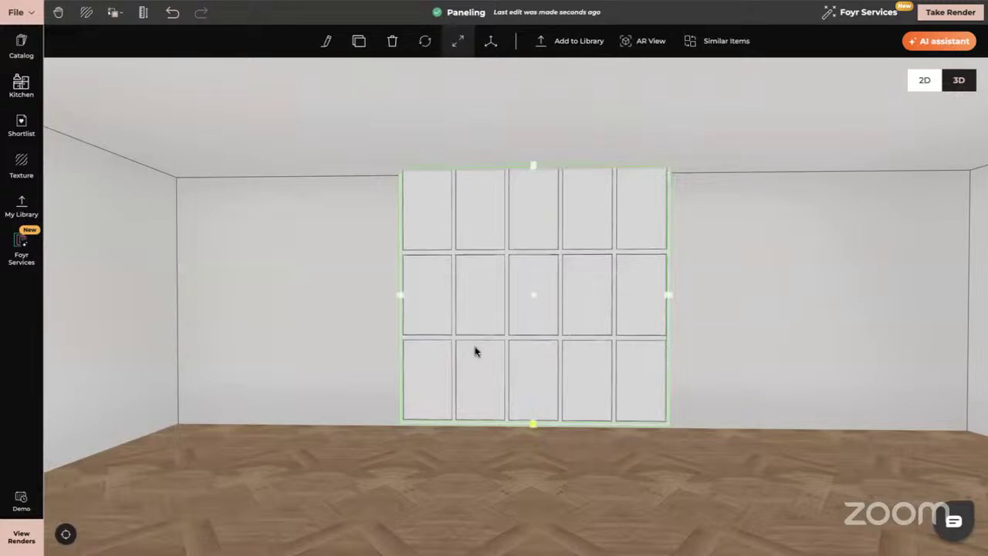
- Lower the box panelling to fit between ceiling and floor and move it against the wall's left corner
left_click(516, 296)
left_click_drag(533, 377, 534, 382)
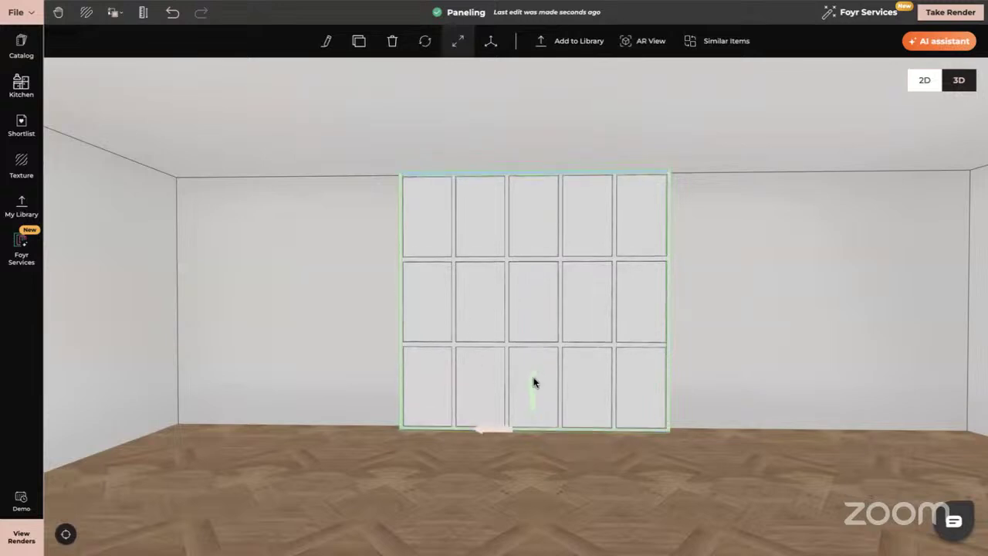
left_click_drag(498, 426, 274, 413)
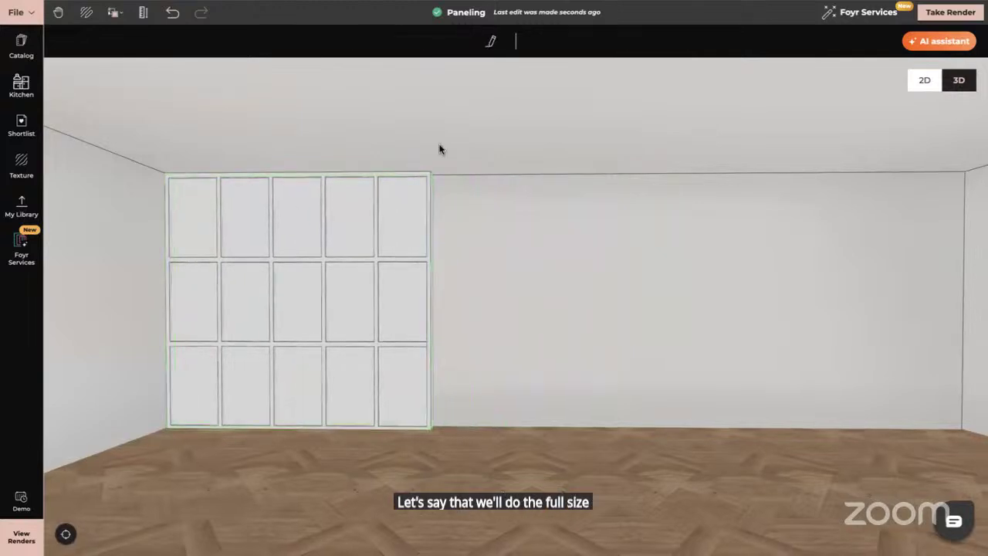
- Scale the box panelling's length to 2 m, keeping it against the wall's left corner
left_click(356, 270)
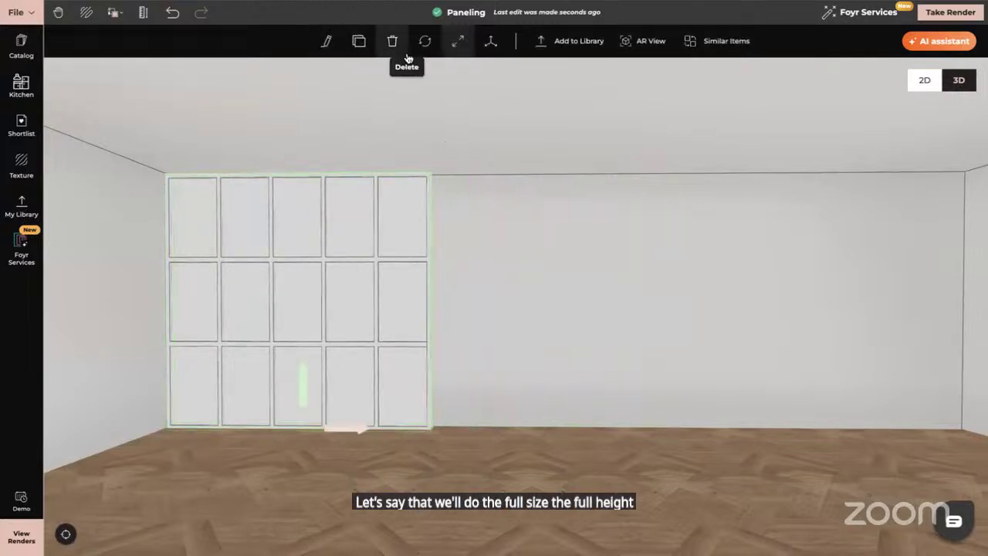
left_click(461, 41)
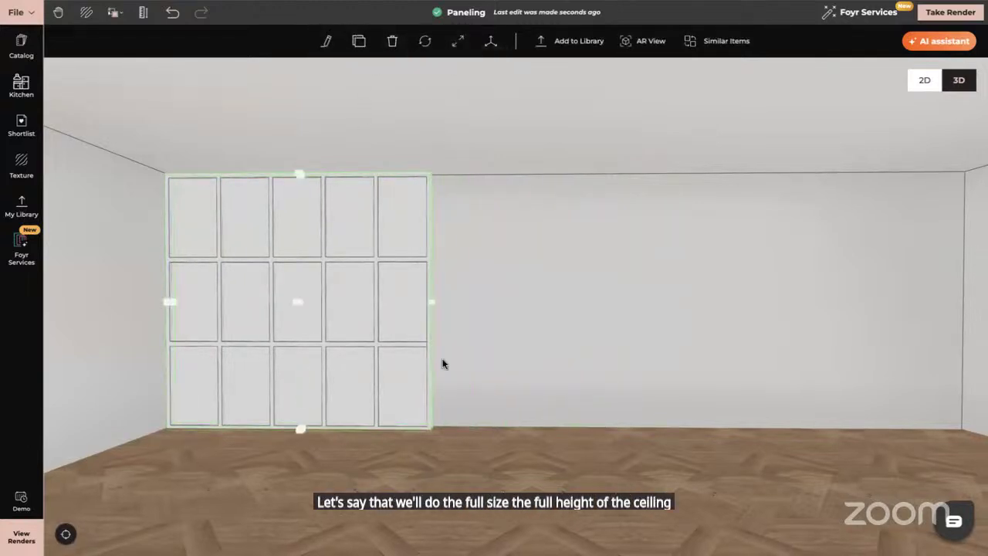
left_click(432, 303)
left_click_drag(432, 302, 429, 303)
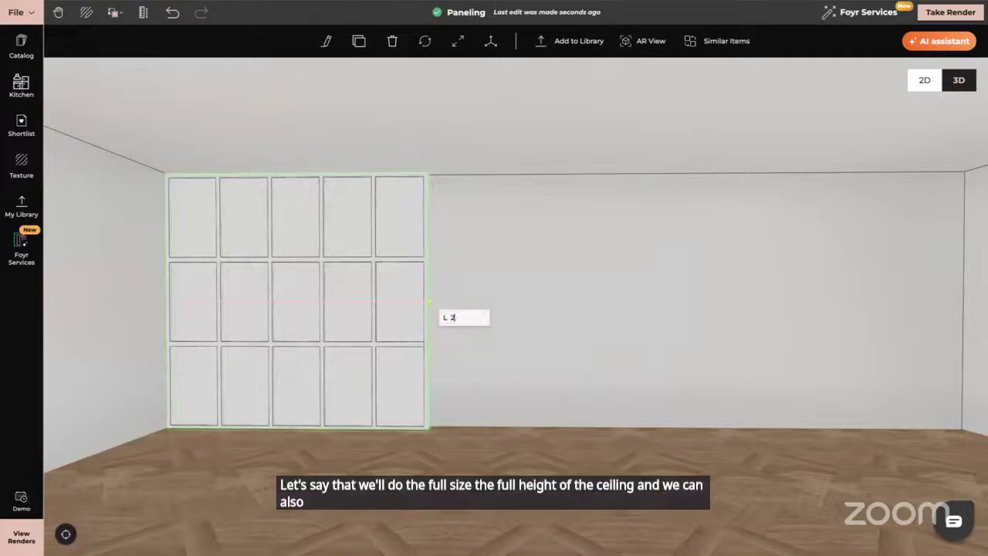
key("Return")
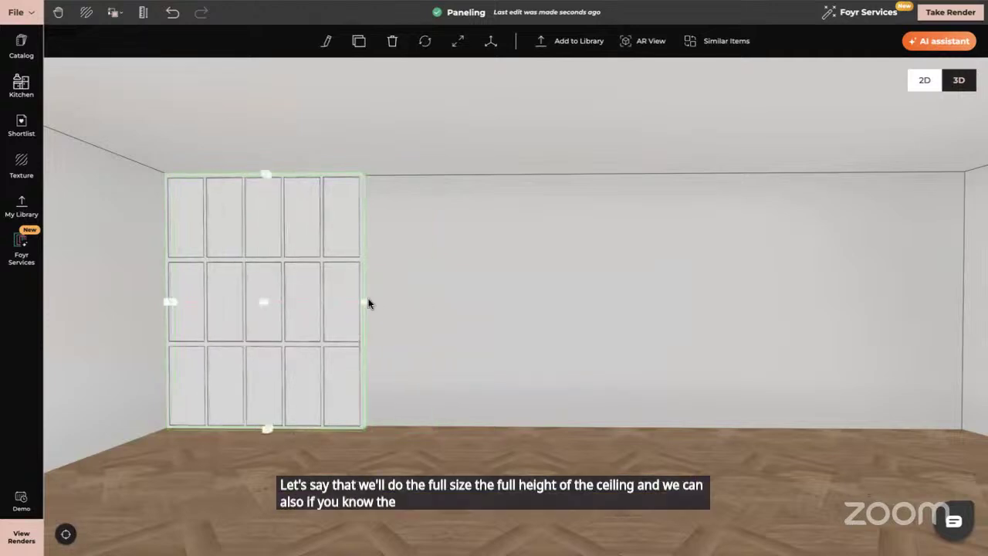
- Widen the box panelling from its free side until it covers about half of the wall
left_click(368, 303)
left_click_drag(375, 302, 508, 314)
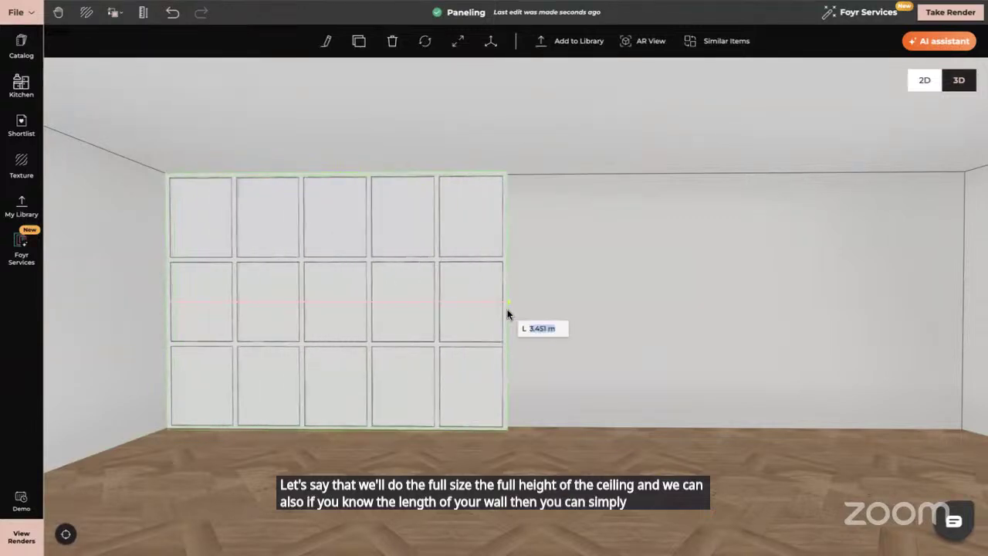
key("Return")
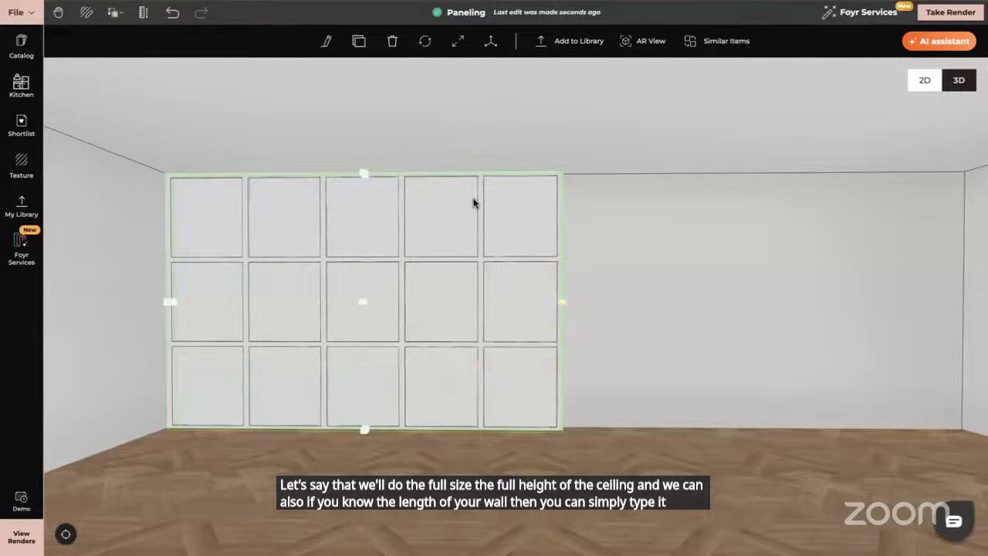
- Clone the box panelling onto the bare right half of the wall and slide the copy flush against the original
left_click(358, 41)
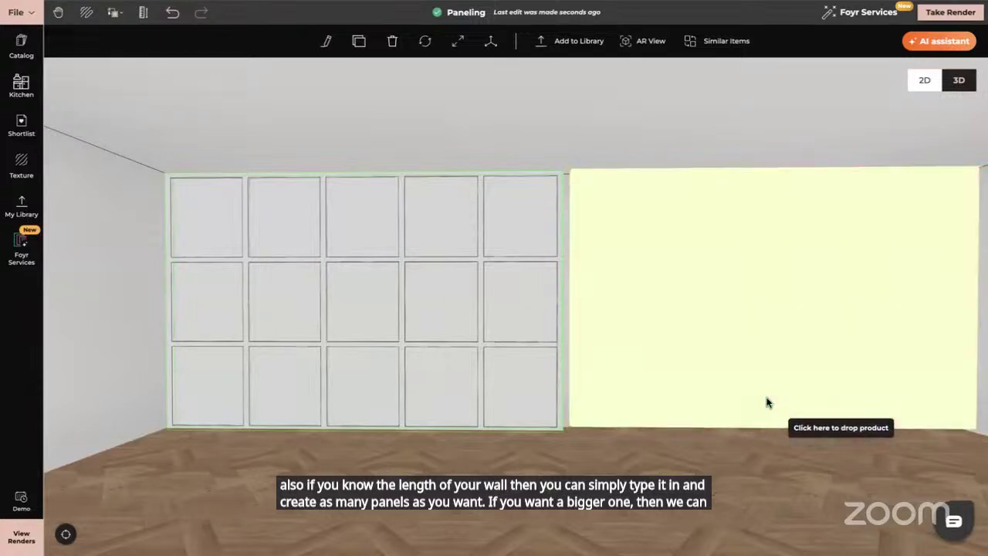
left_click(766, 402)
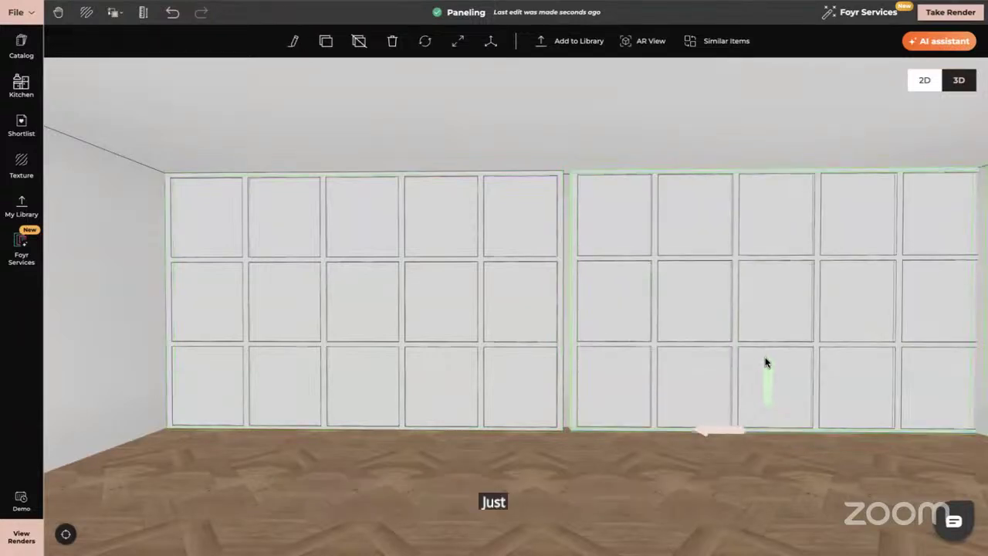
left_click_drag(705, 430, 703, 432)
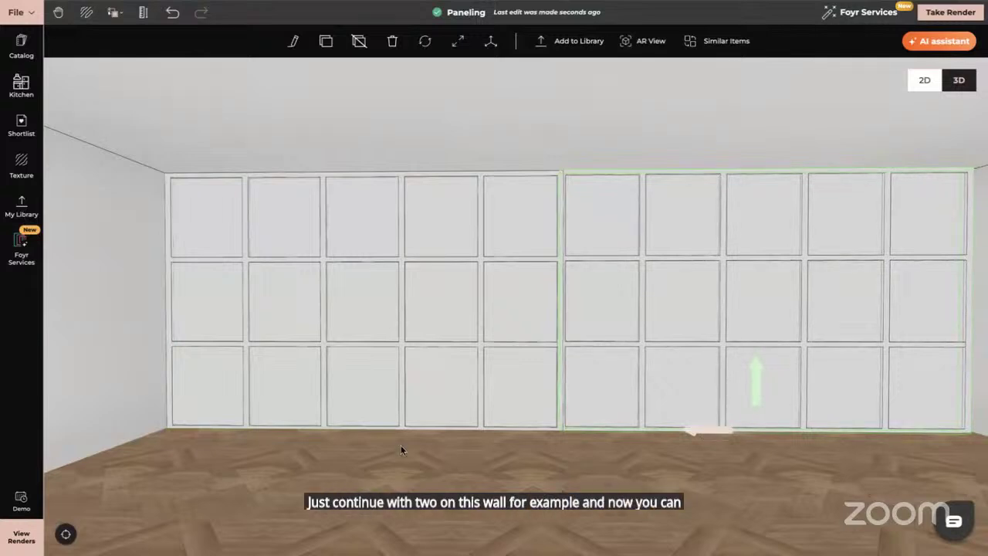
left_click(36, 386)
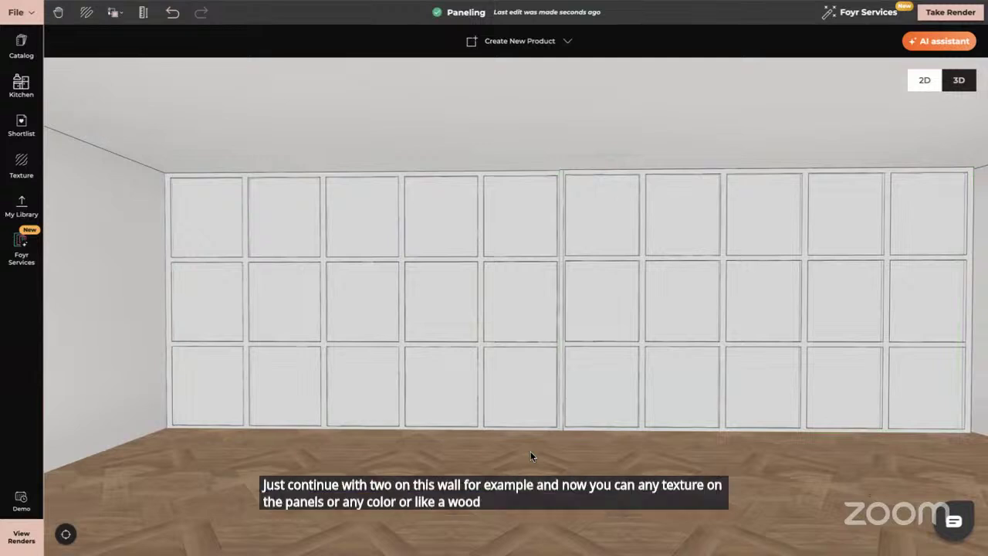
- Delete both box panellings from the wall
left_click(373, 279)
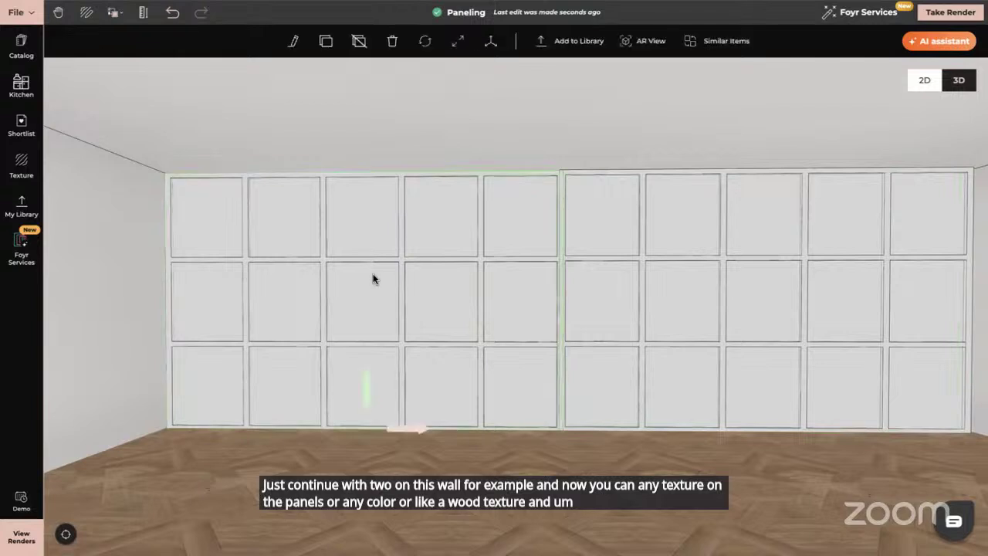
key("Delete")
left_click(603, 280)
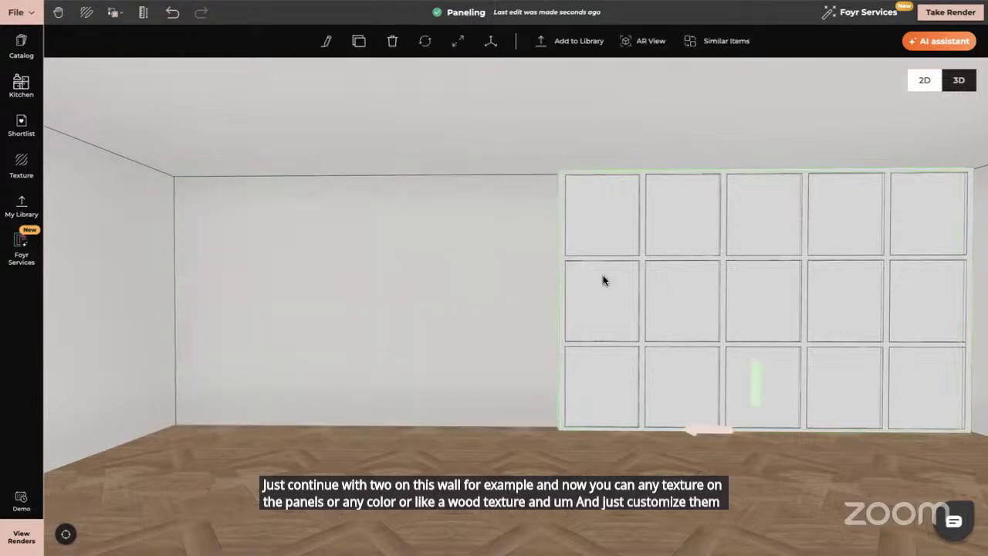
key("Delete")
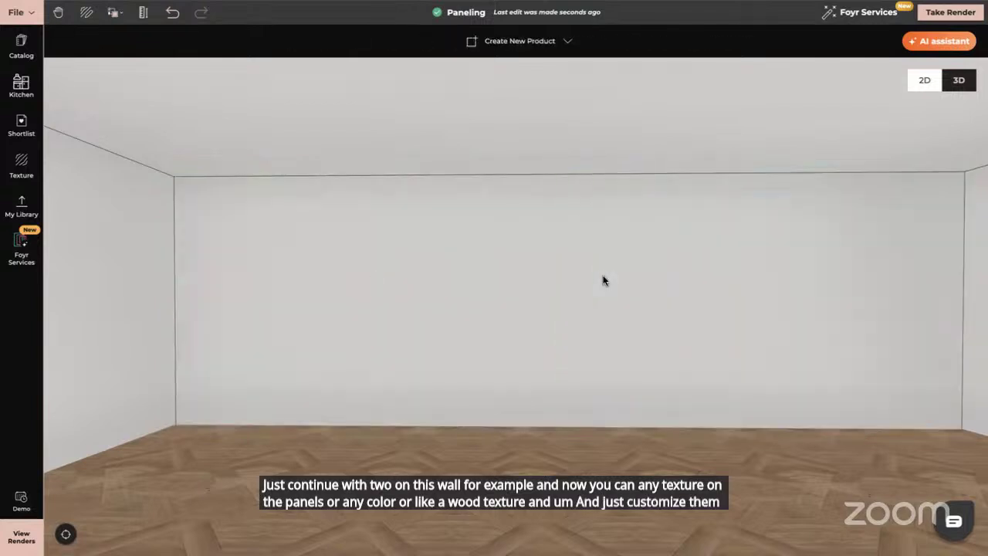
- Browse the catalog's panelled walls for other panelling designs
left_click(22, 168)
left_click(21, 49)
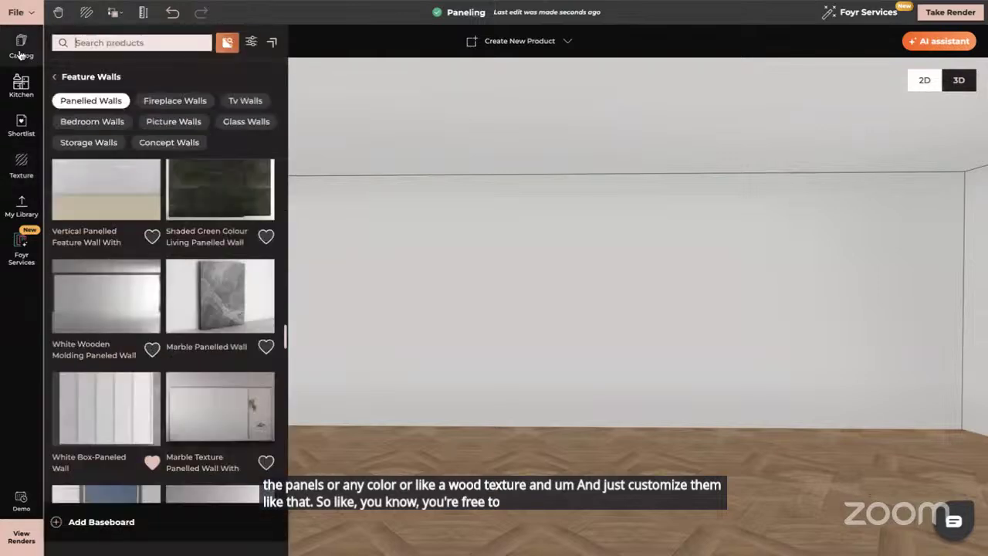
scroll(129, 380, "down", 4)
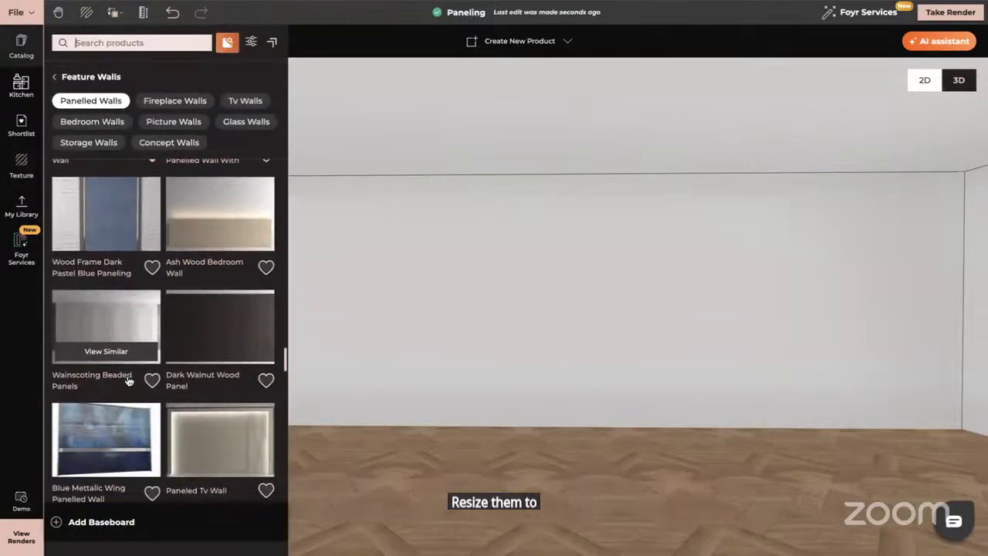
scroll(128, 379, "down", 10)
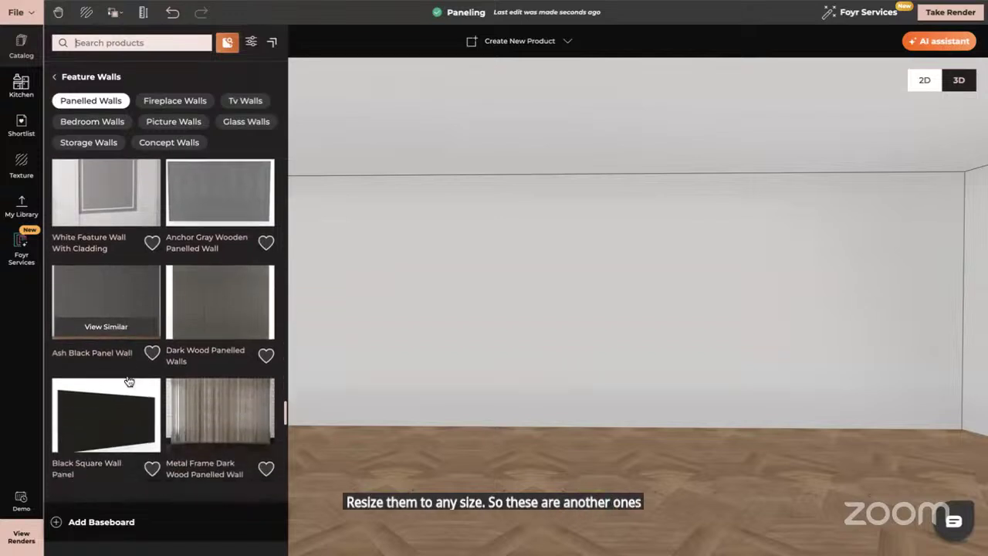
scroll(128, 380, "down", 5)
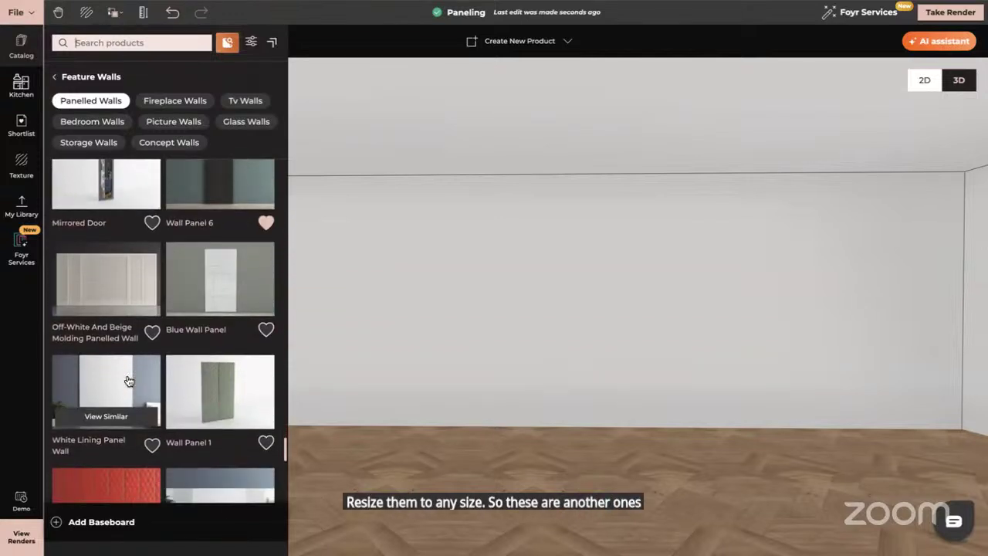
scroll(128, 379, "down", 1)
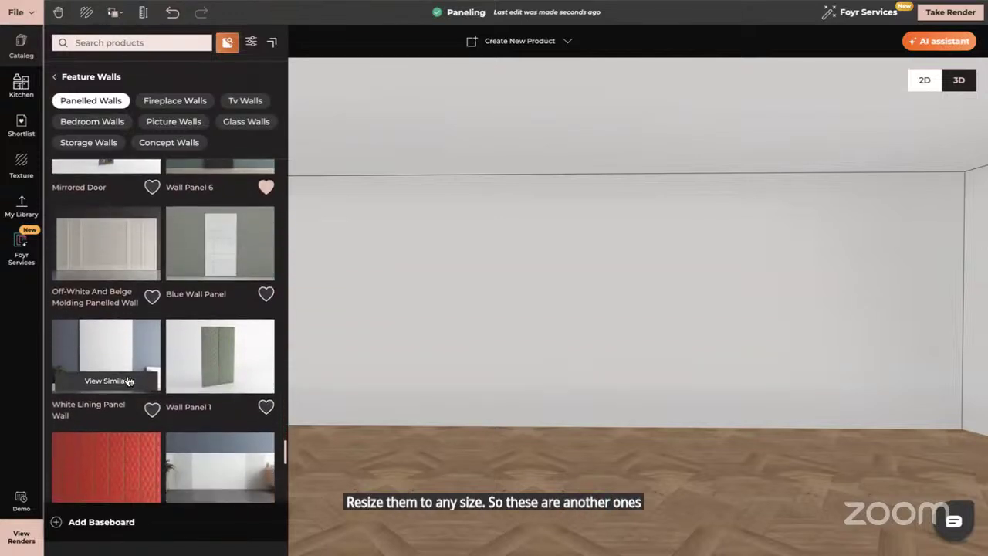
- Place the shortlisted Herringbone Pattern Paneling on the blank wall, standing on the floor left of the middle
left_click(22, 127)
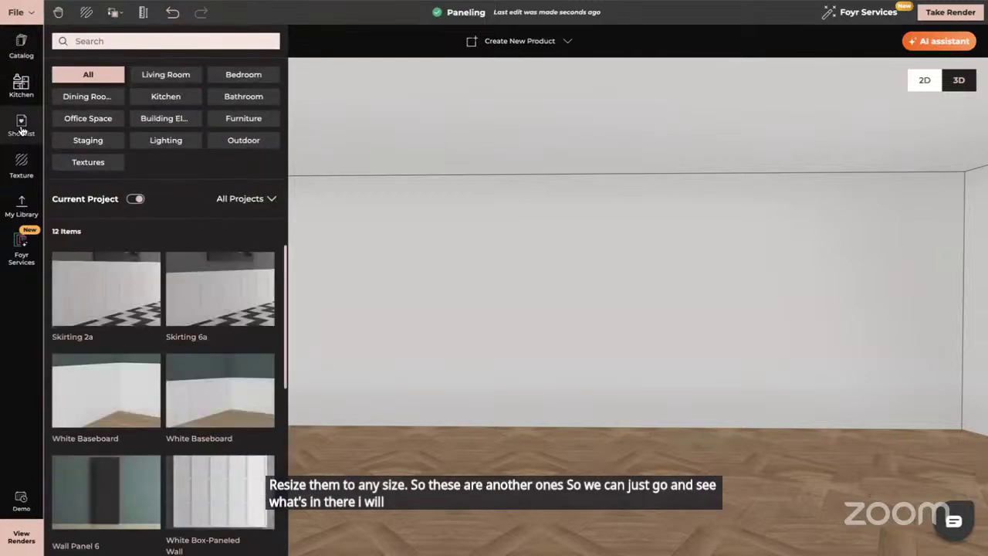
scroll(176, 399, "down", 5)
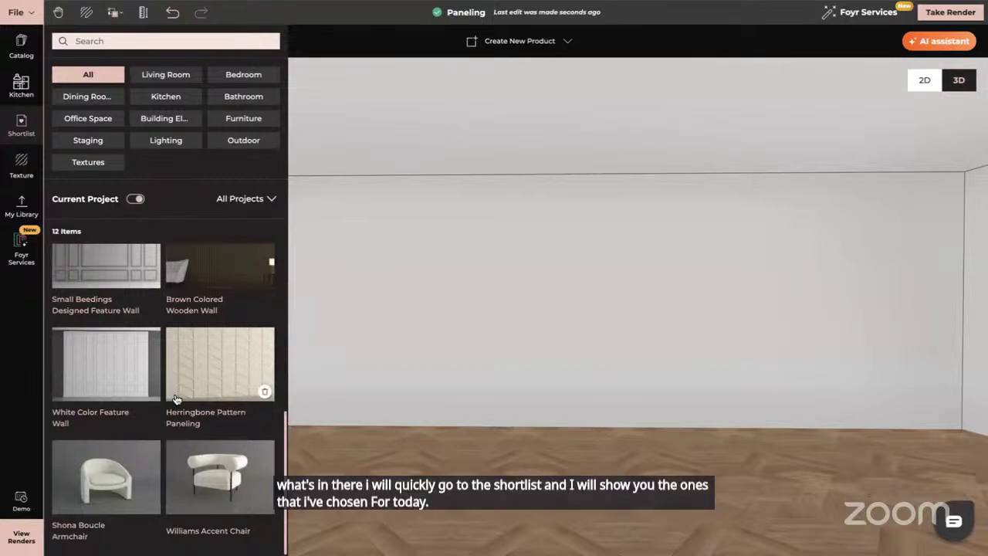
left_click(208, 363)
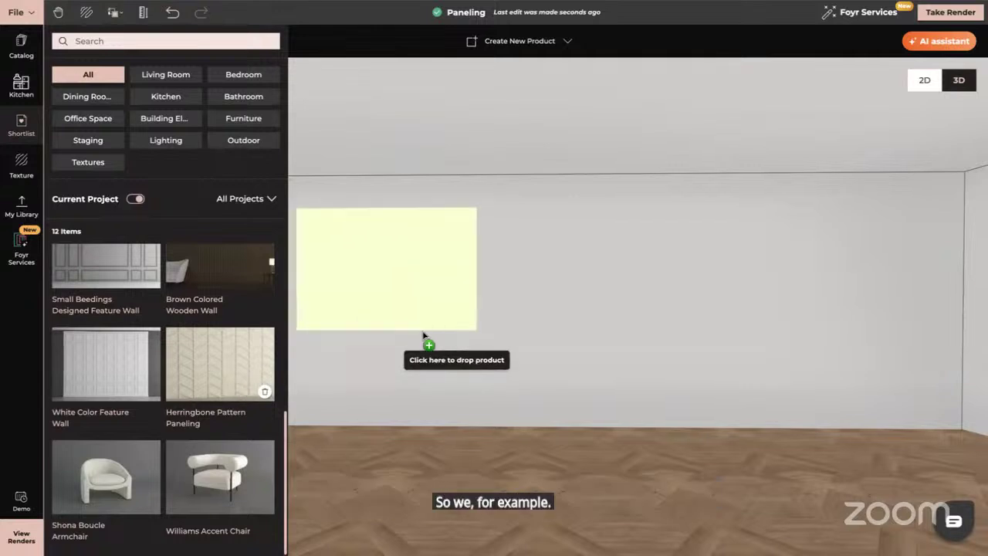
left_click(444, 415)
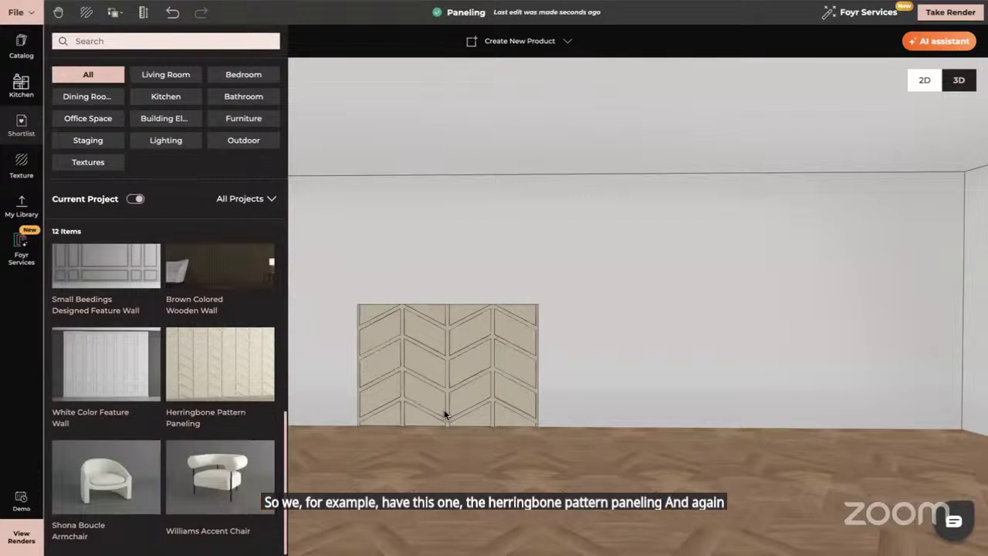
- Scale the herringbone panel up to the ceiling, about 2.56 m high, and narrow it to about 1.21 m wide
left_click(448, 334)
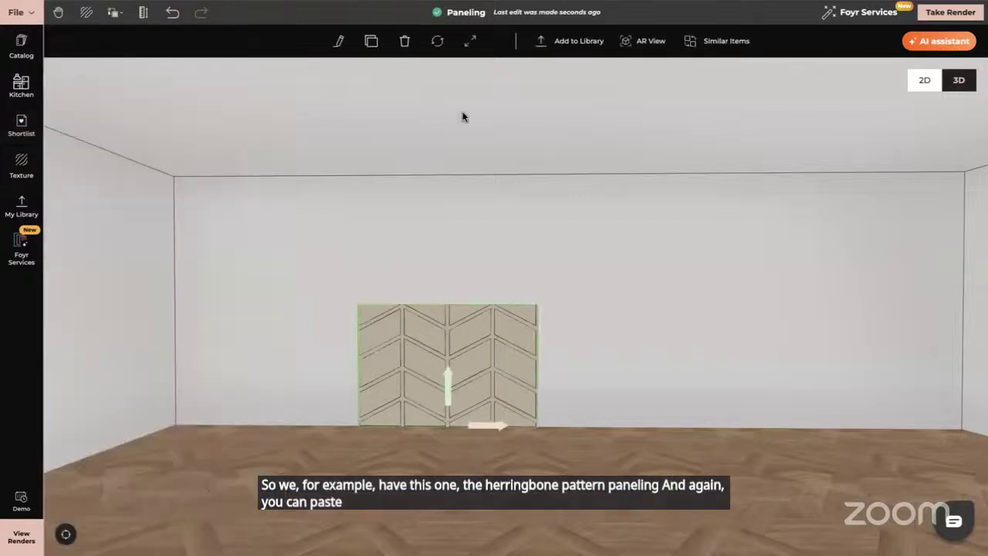
left_click(456, 40)
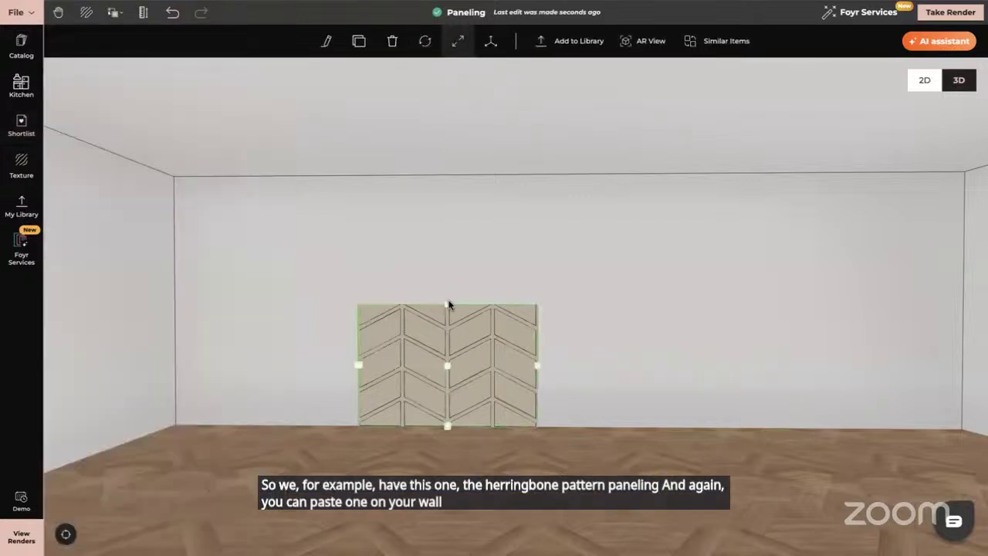
left_click_drag(450, 305, 435, 174)
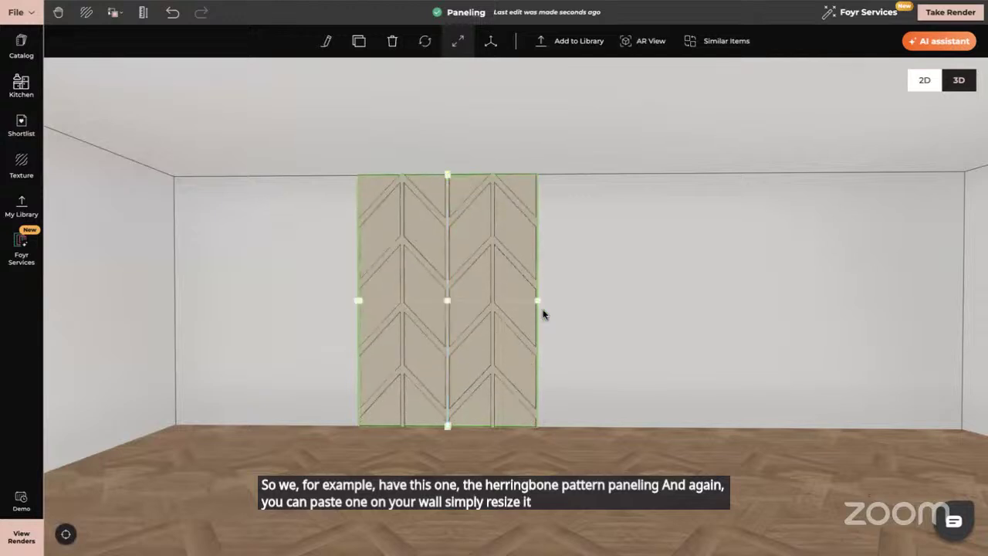
left_click_drag(538, 303, 476, 304)
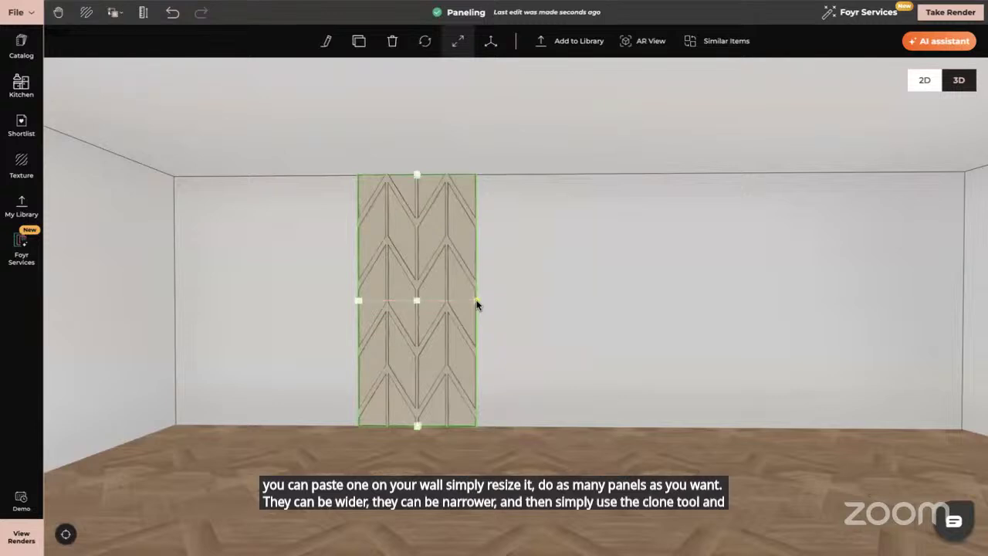
- Flip the herringbone panel vertically and raise it back between floor and ceiling
left_click(327, 41)
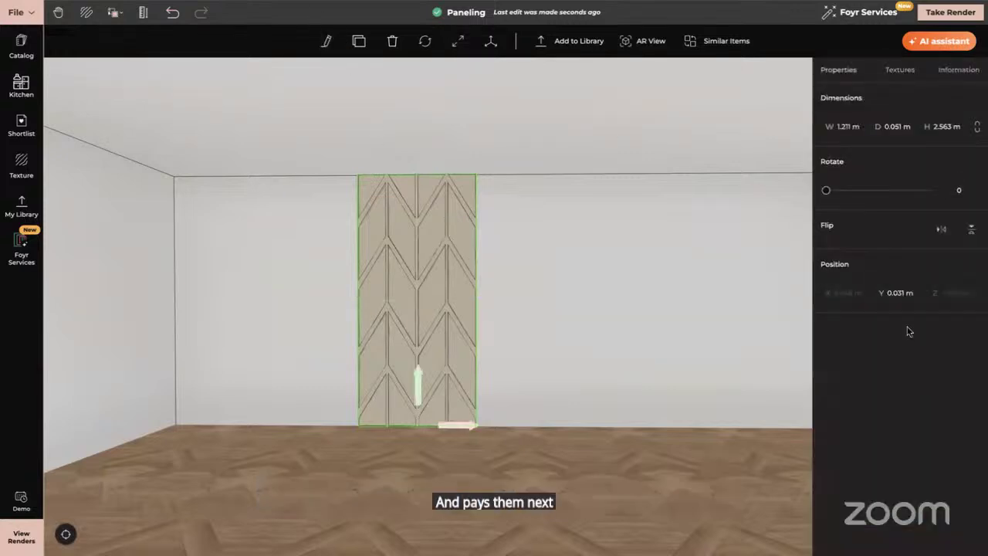
left_click(971, 231)
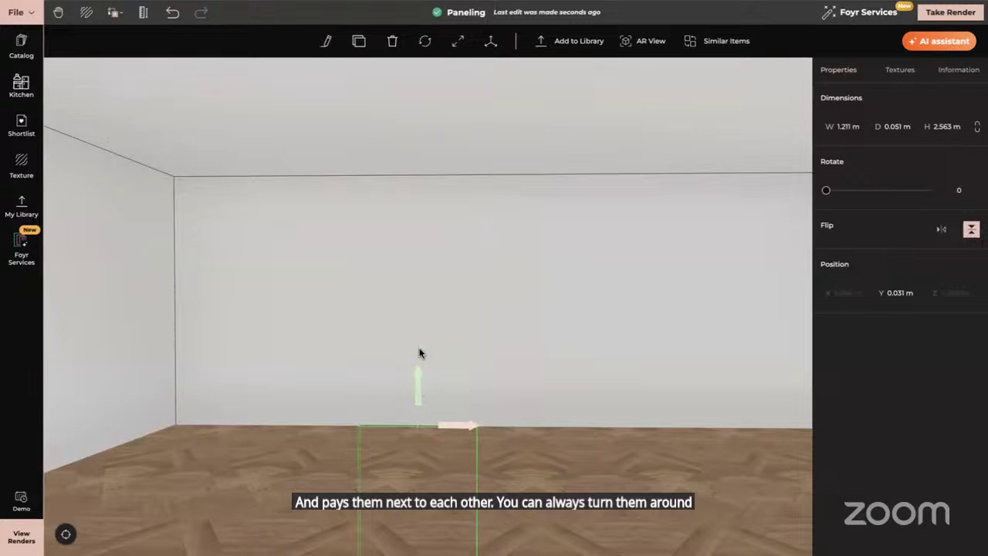
left_click_drag(417, 377, 418, 144)
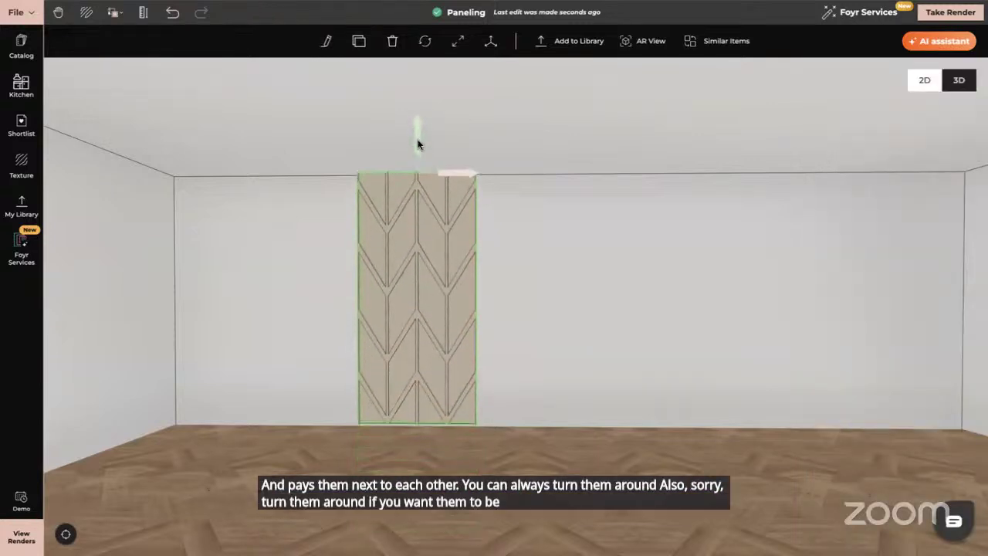
- Delete the herringbone panel and place the shortlisted White Color Feature Wall on the blank wall, left of the middle
key("Delete")
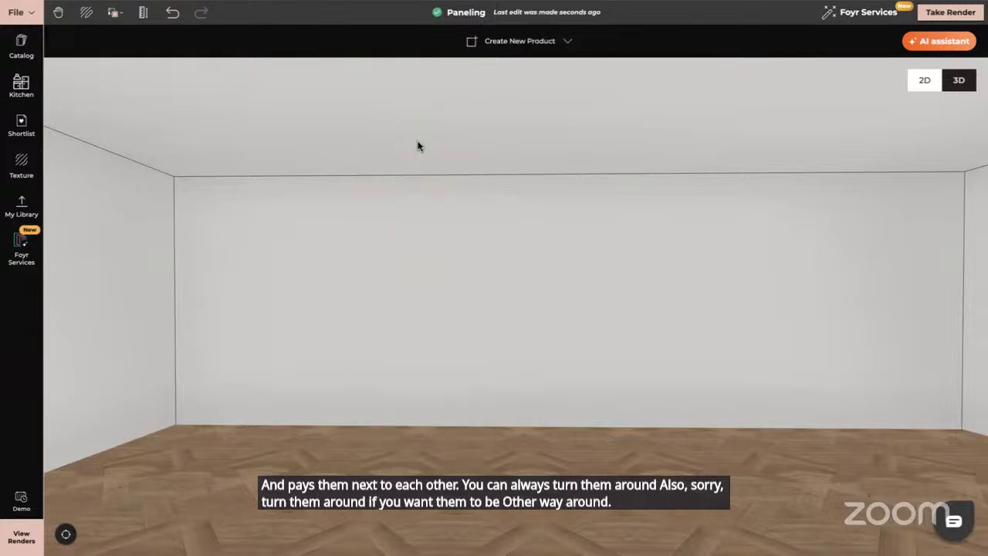
left_click(20, 172)
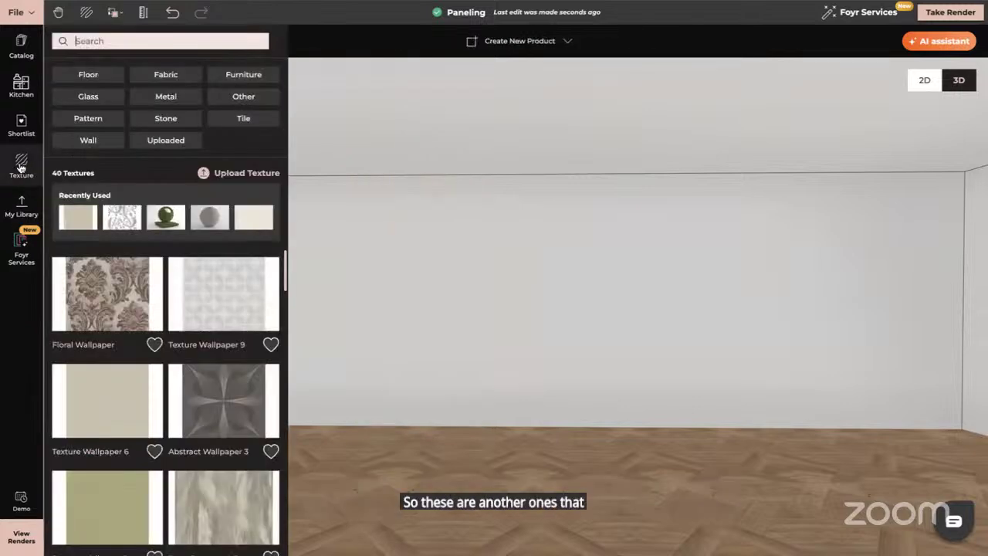
left_click(22, 123)
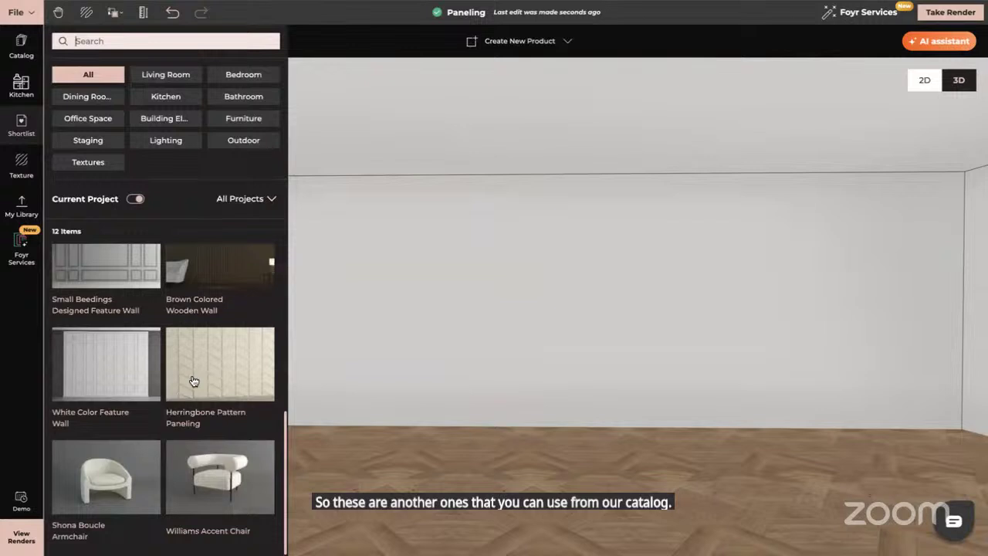
left_click(104, 370)
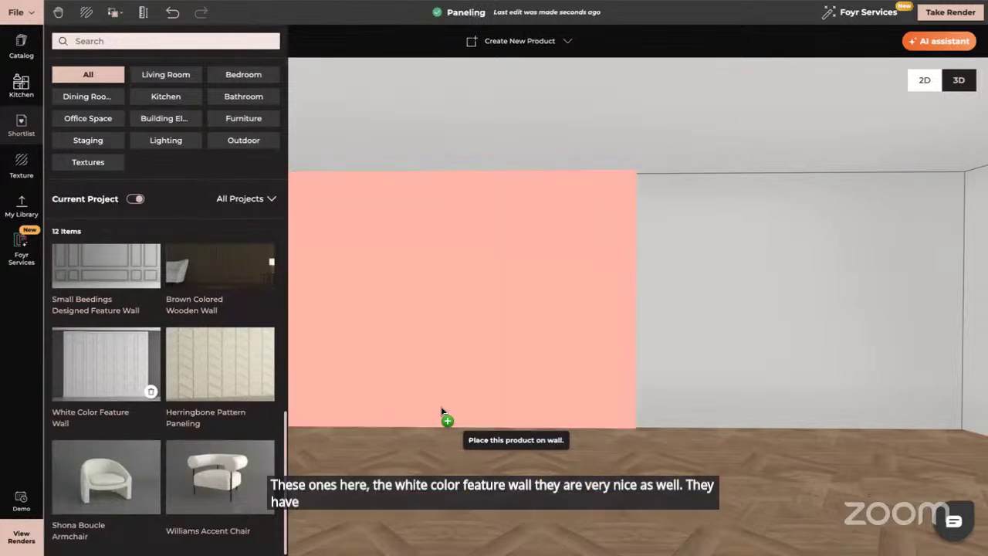
left_click(441, 415)
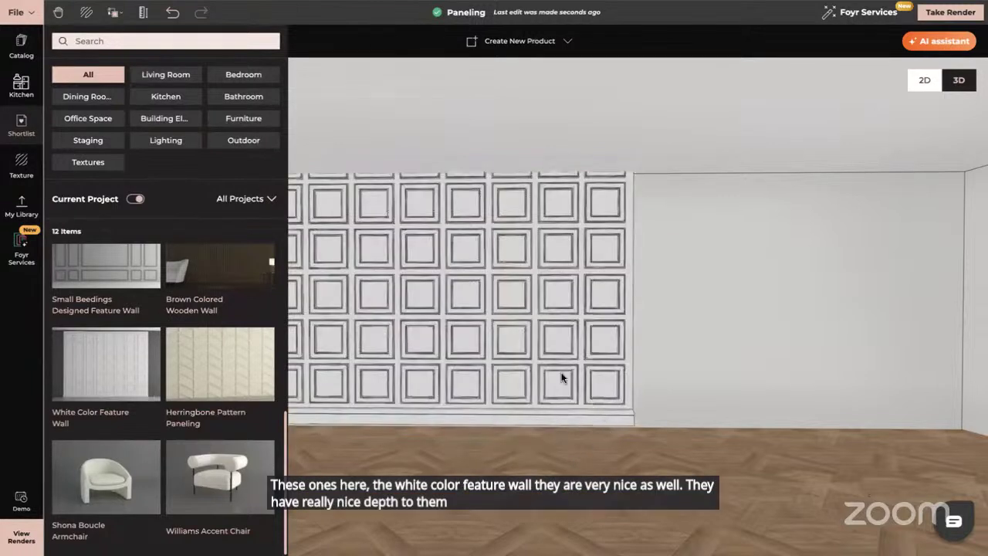
left_click(560, 331)
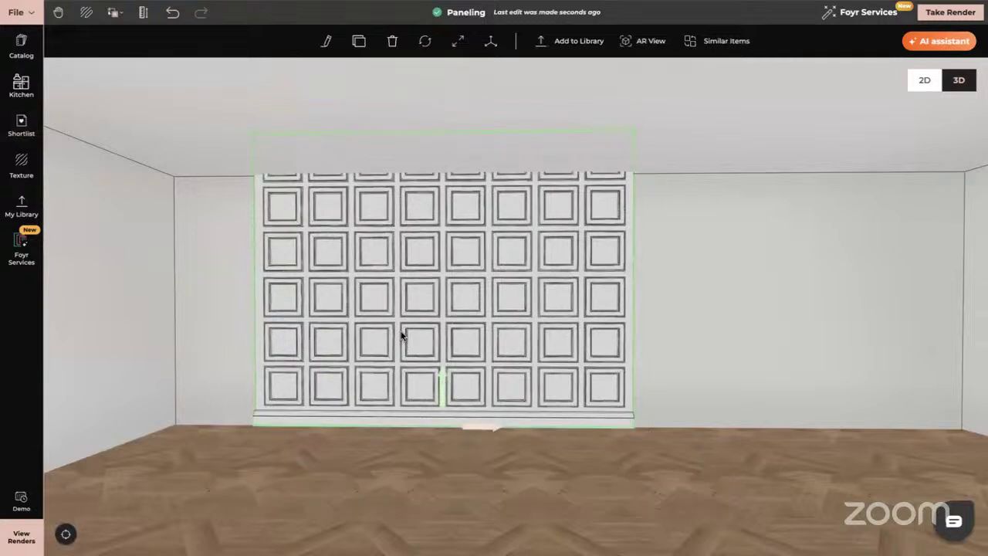
- Resize the white feature wall down to ceiling height and slightly narrower, and slide it against the room's left corner
left_click(457, 41)
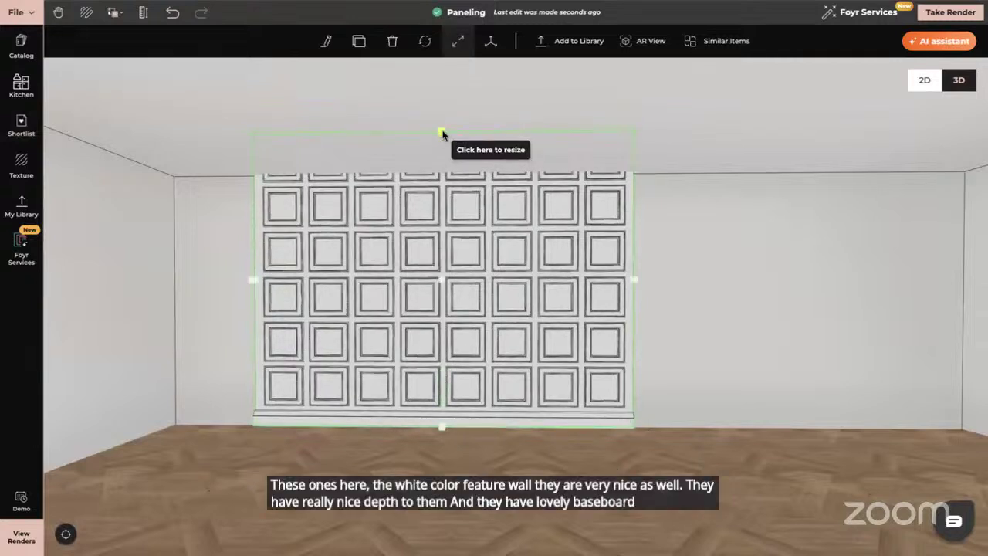
left_click(442, 132)
left_click_drag(442, 156, 443, 174)
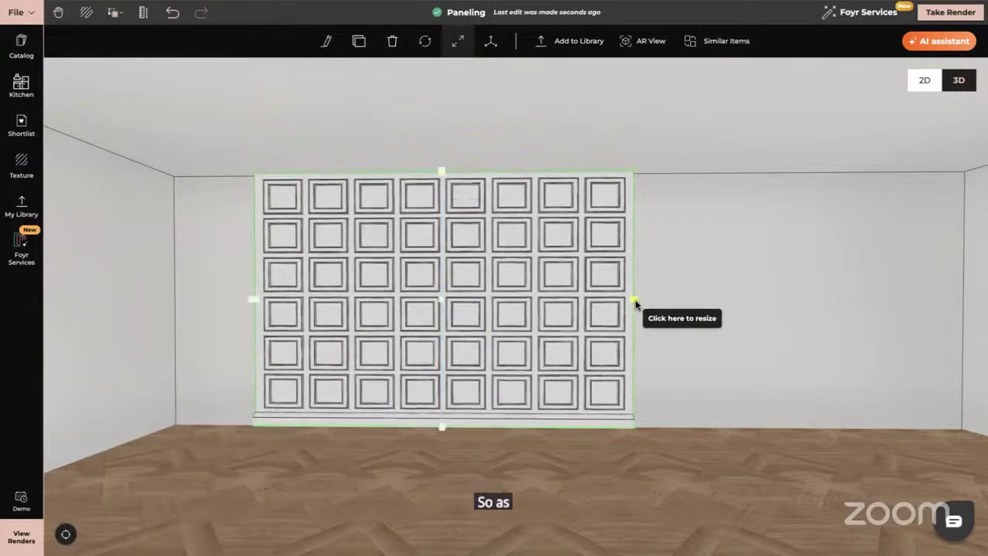
left_click_drag(634, 304, 617, 304)
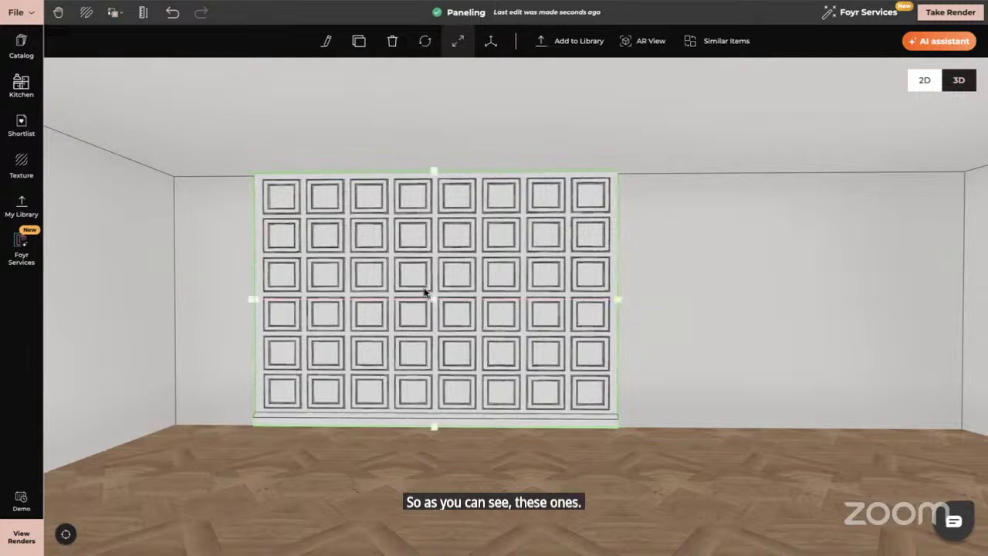
left_click_drag(493, 428, 409, 429)
- Search the textures for "walnut" within the Furniture category
left_click(22, 166)
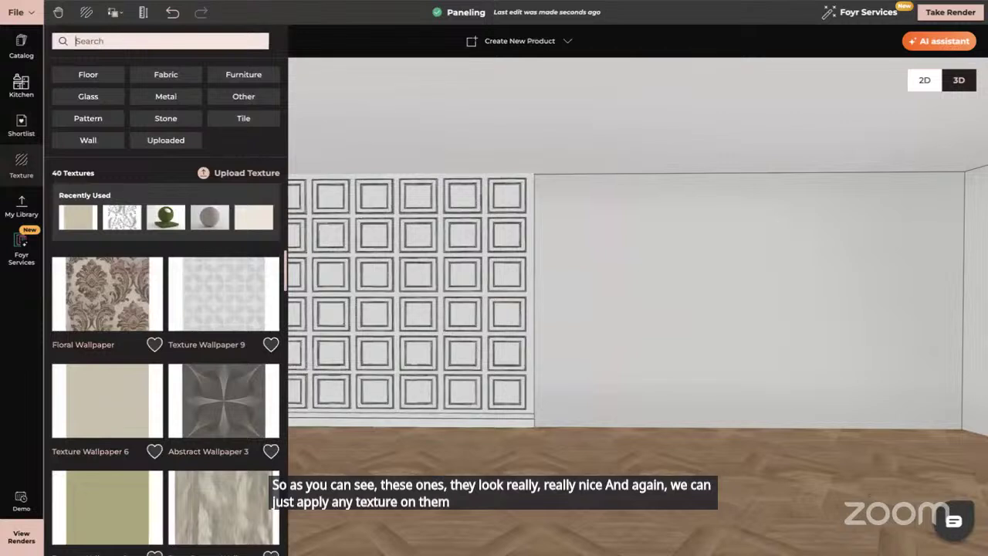
type("walnut")
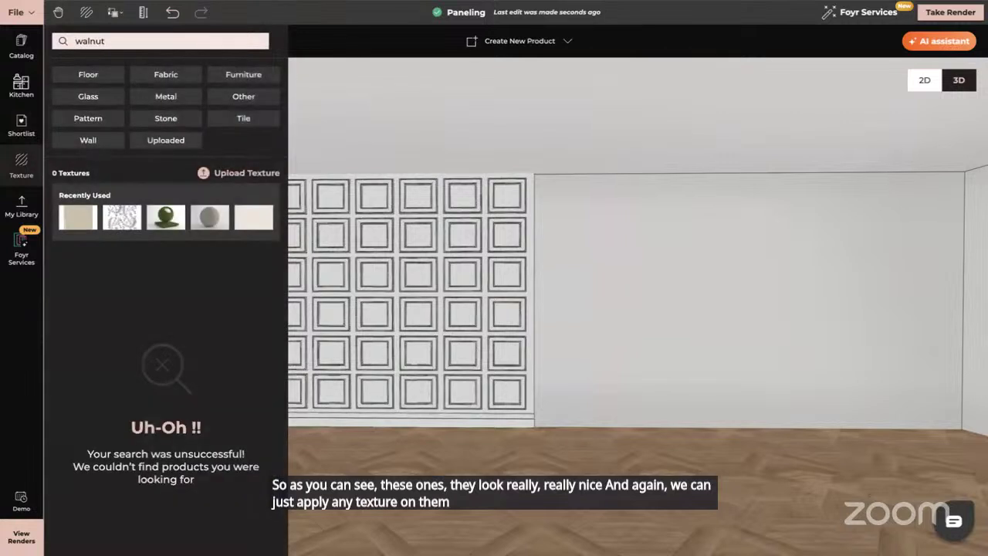
left_click(244, 75)
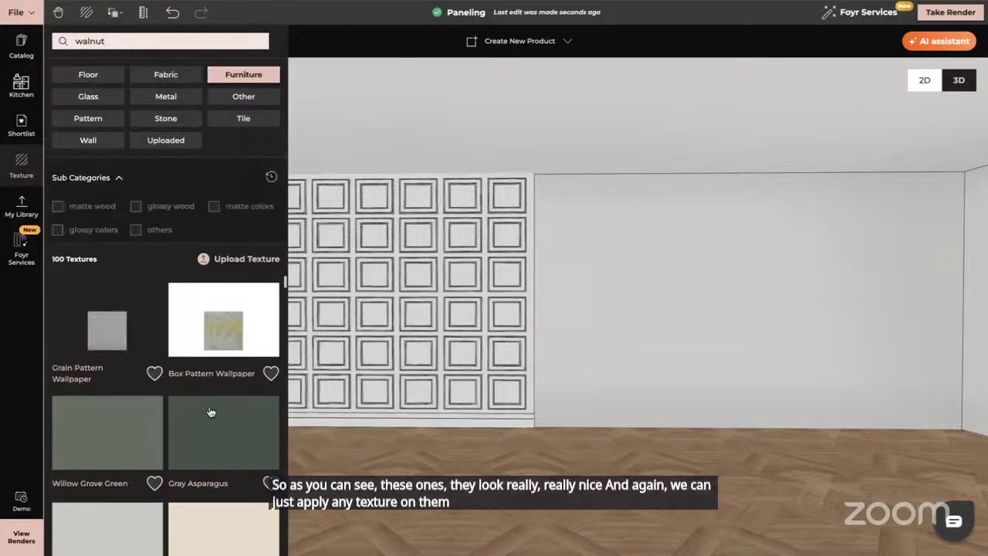
- Apply the Ewe 3286n Classic Walnut texture to the white feature wall
scroll(215, 407, "down", 4)
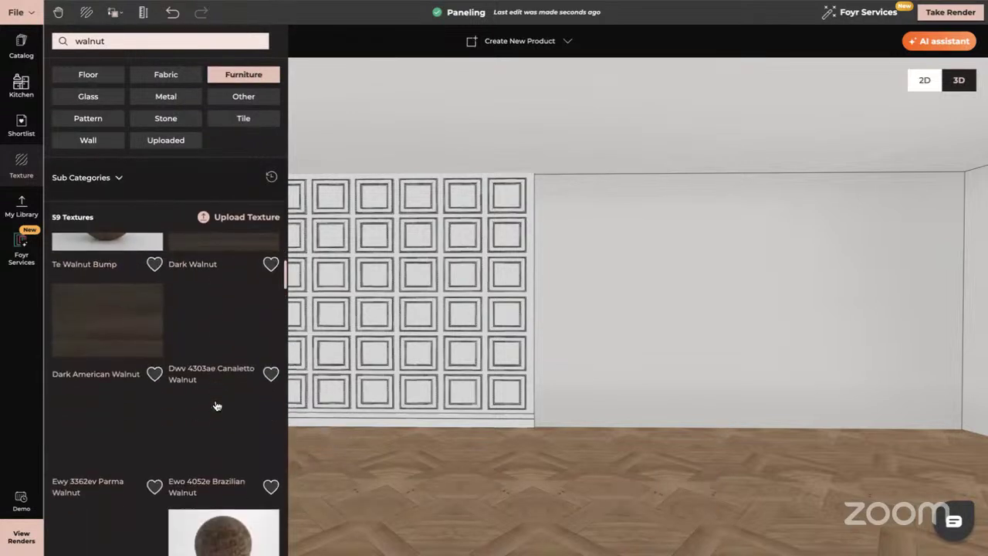
scroll(217, 406, "down", 1)
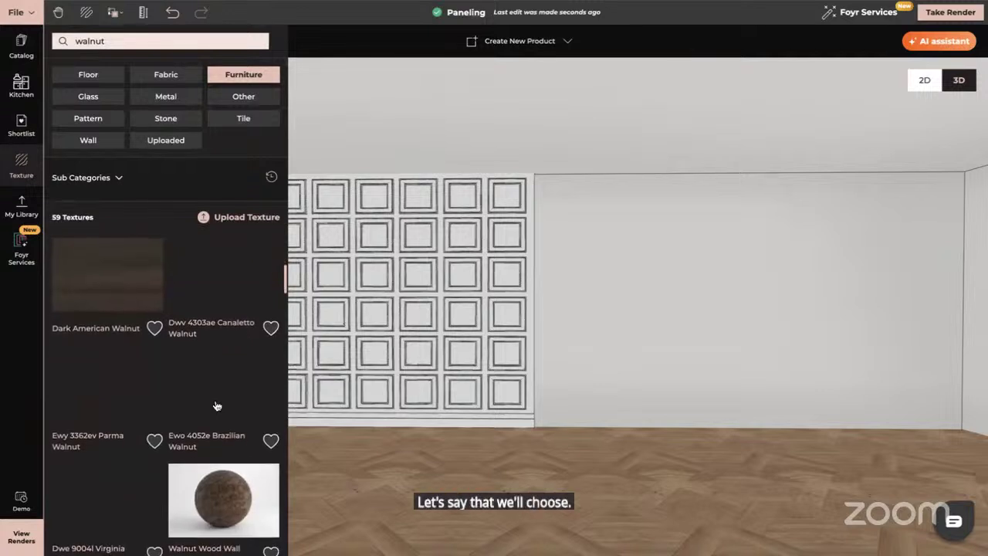
scroll(217, 406, "up", 1)
scroll(217, 407, "down", 6)
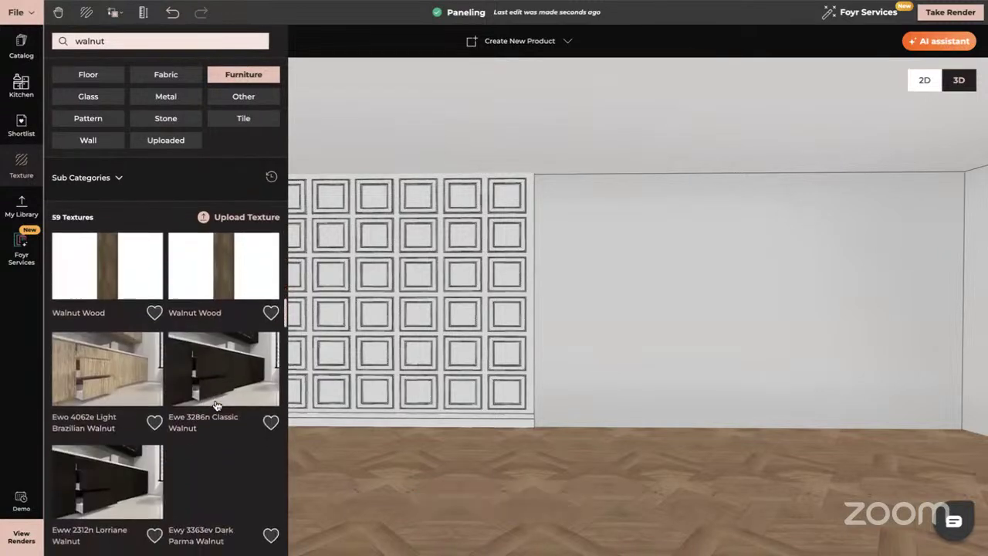
scroll(217, 406, "down", 1)
scroll(217, 406, "up", 2)
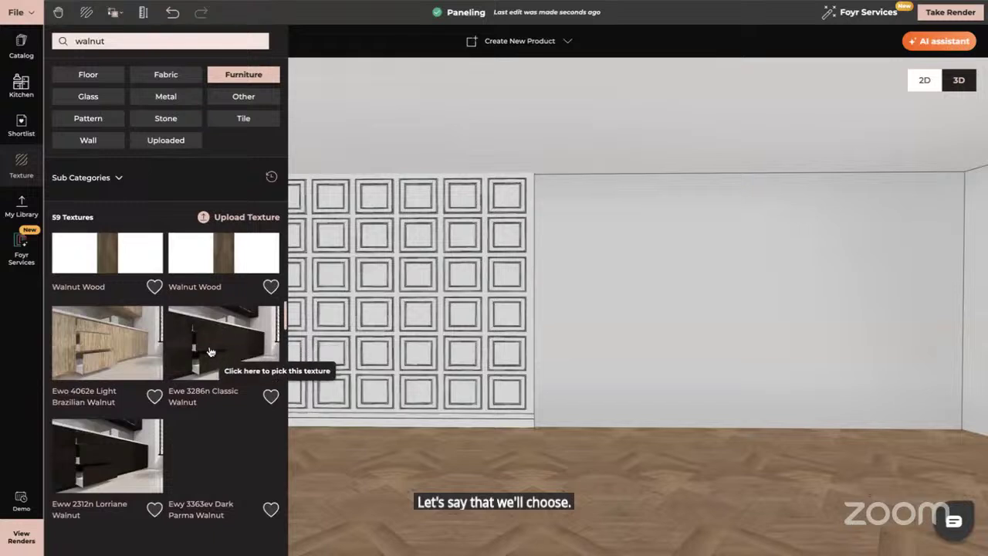
left_click_drag(221, 349, 363, 319)
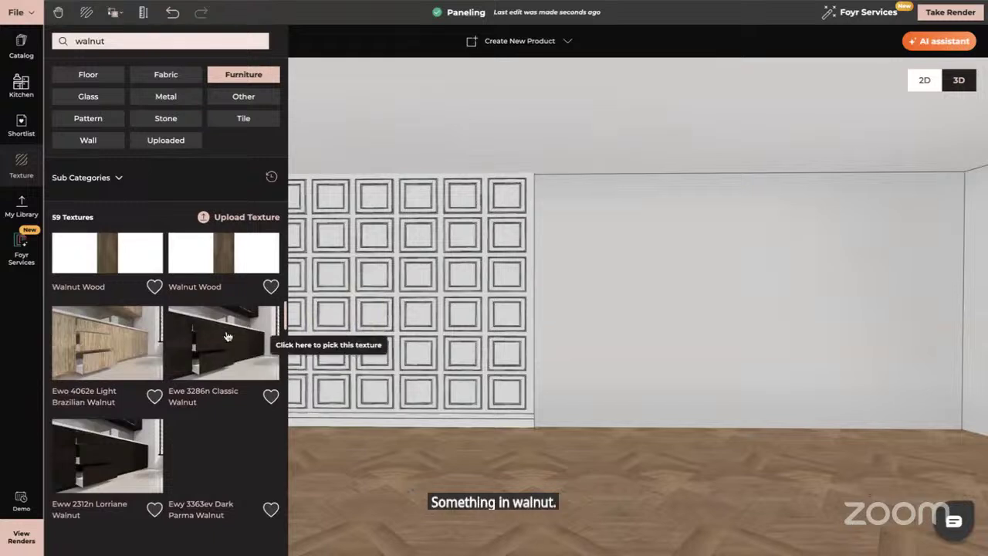
left_click_drag(224, 344, 338, 311)
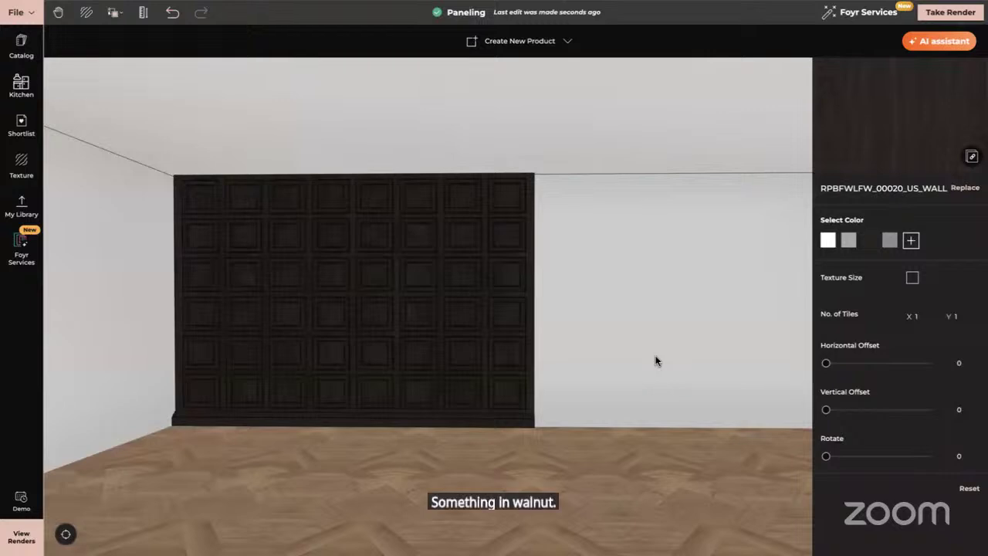
- Delete the walnut-textured feature wall and place the shortlisted Brown Colored Wooden Wall on the blank wall
left_click(373, 269)
key("Delete")
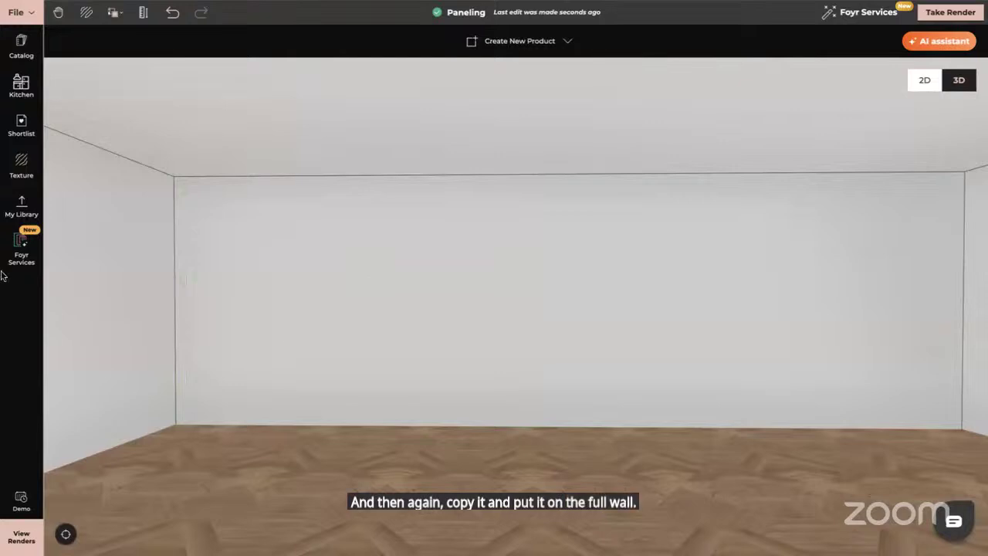
left_click(22, 129)
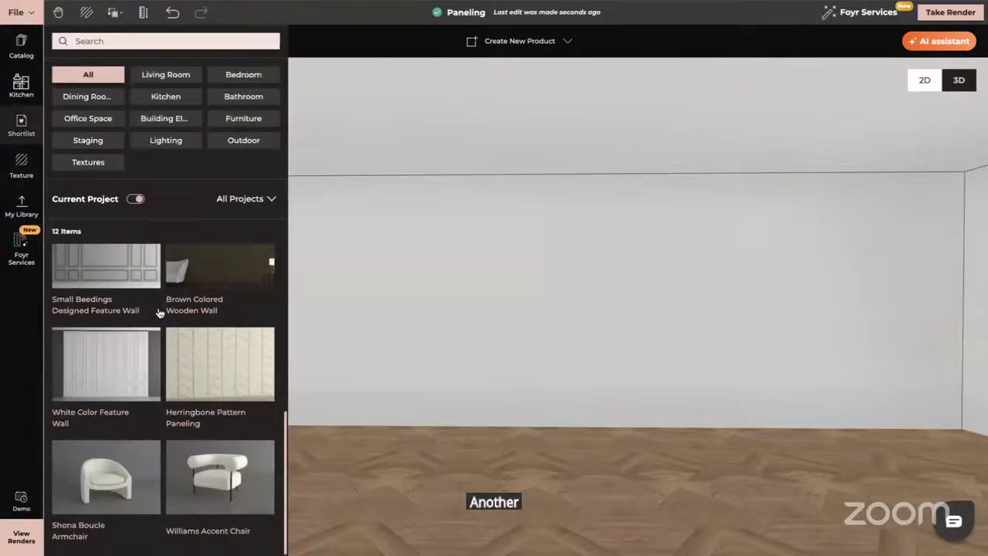
scroll(154, 340, "up", 3)
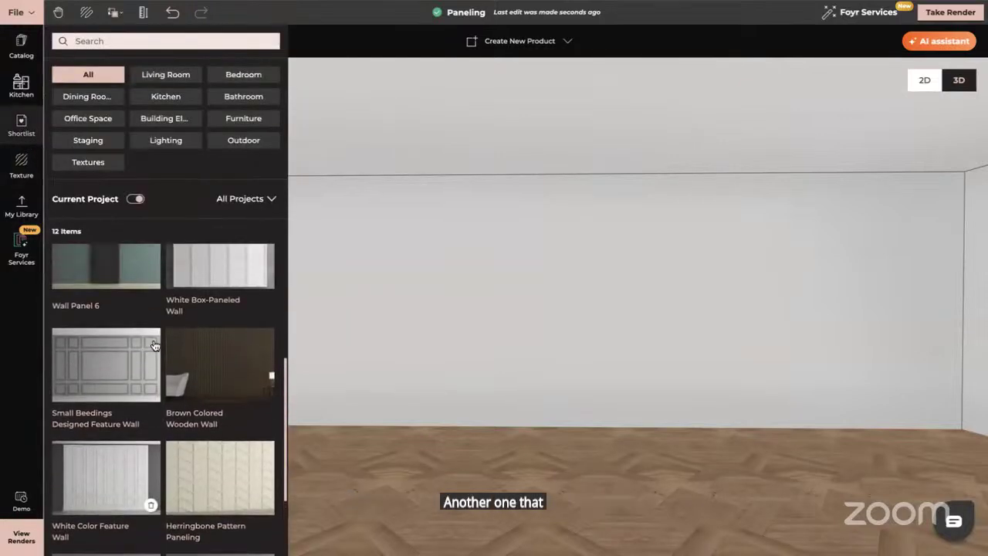
left_click(222, 351)
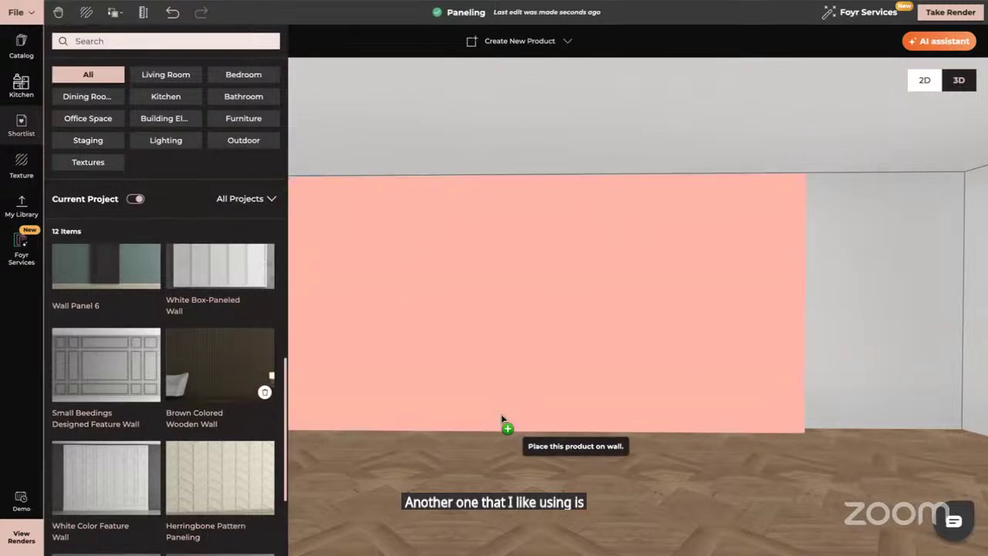
left_click(501, 414)
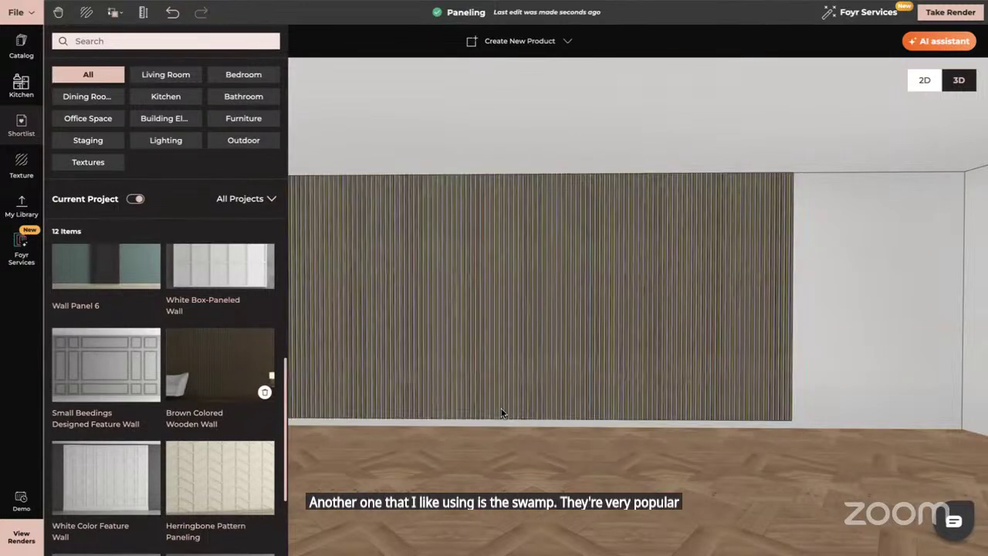
- Lower the brown slatted wall to the floor and stretch it up to the ceiling, about 2.58 m high
left_click(506, 315)
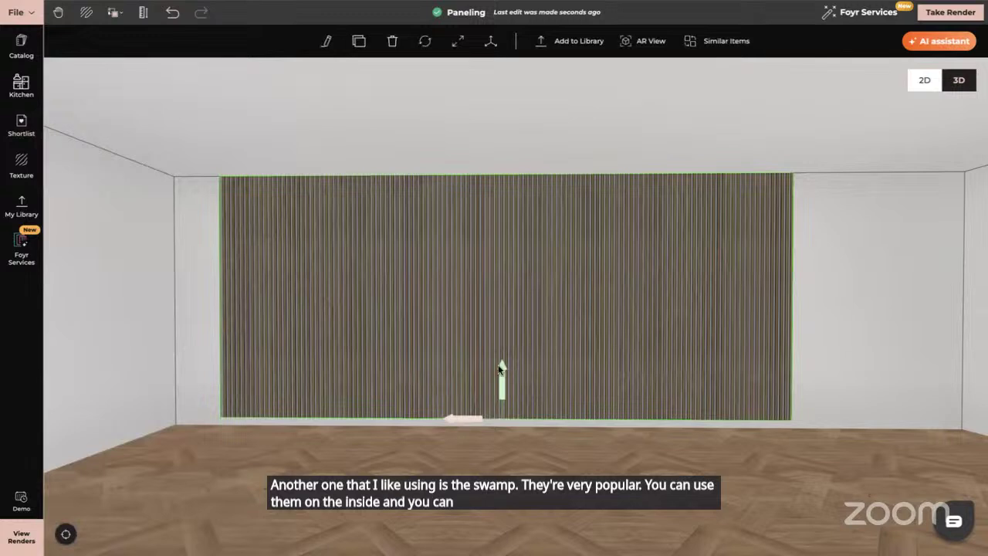
left_click_drag(504, 373, 505, 383)
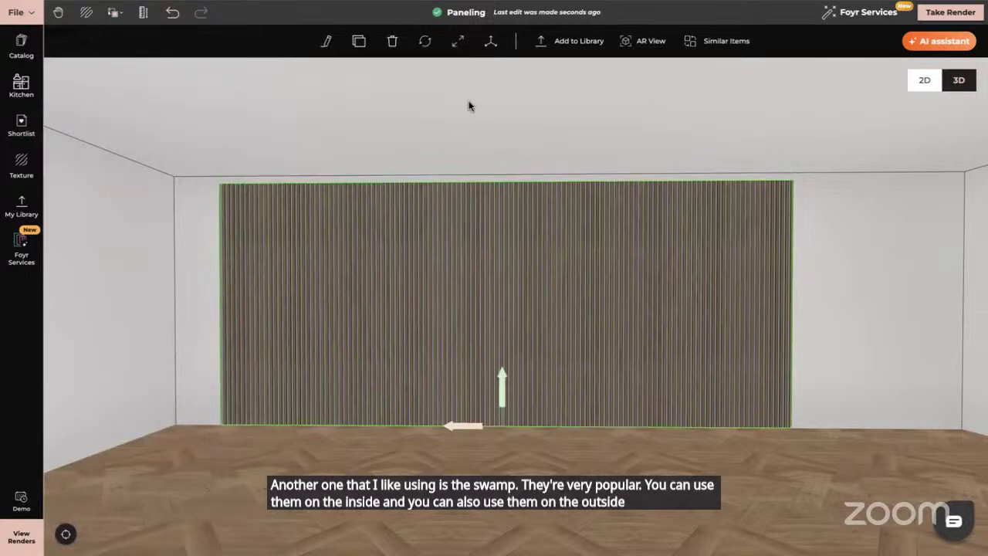
left_click(457, 42)
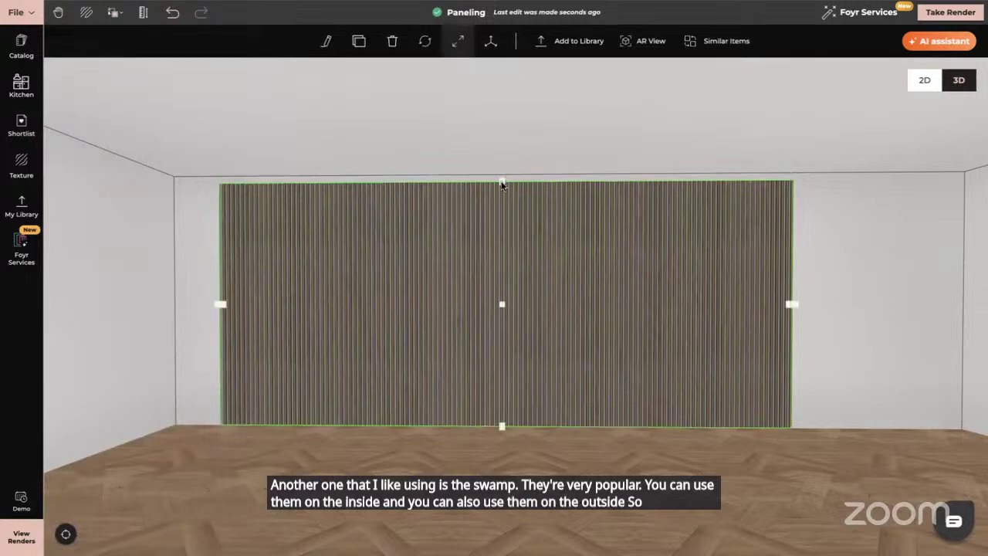
left_click_drag(502, 183, 502, 177)
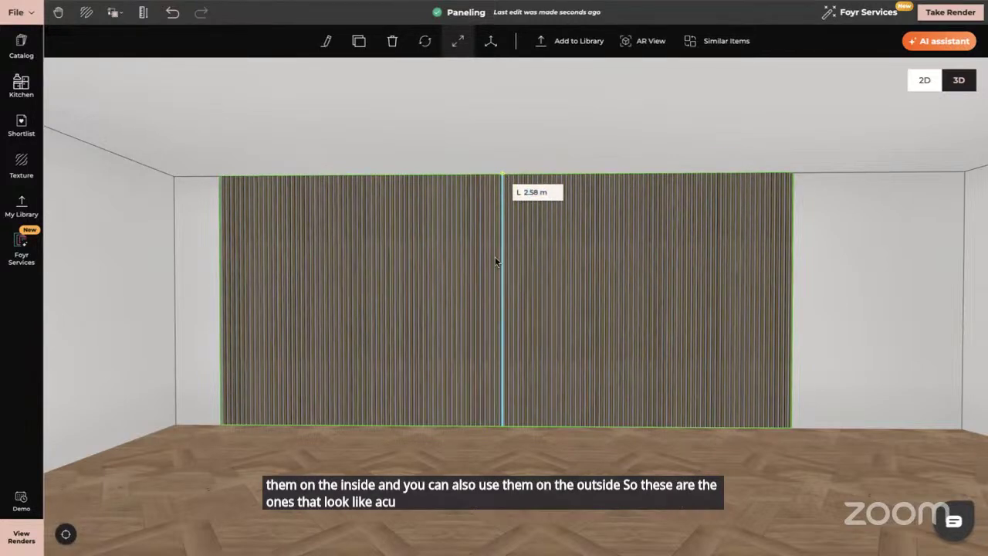
scroll(366, 318, "up", 5)
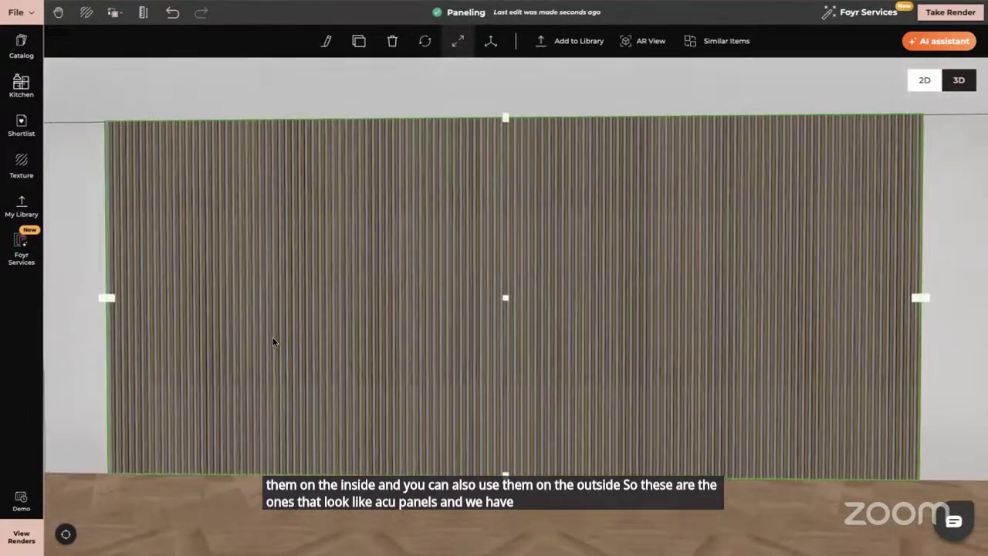
scroll(273, 336, "up", 1)
right_click_drag(276, 246, 471, 252)
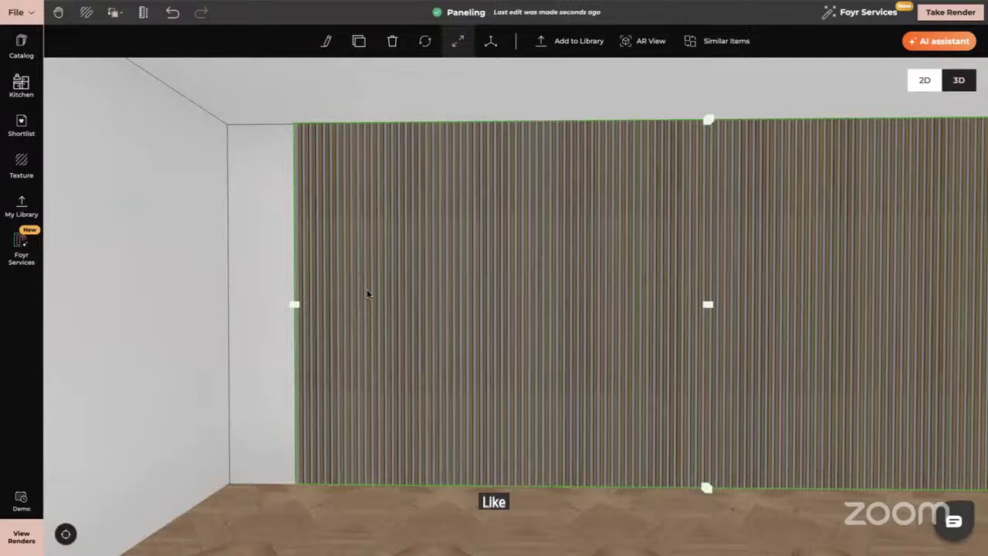
scroll(346, 288, "up", 2)
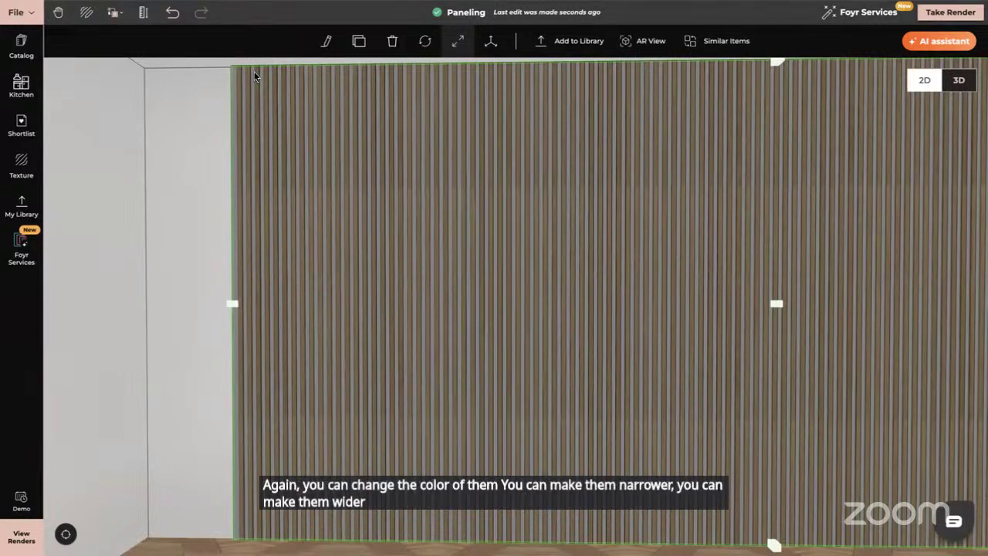
- Delete the brown slatted wall and place the shortlisted White Box-Paneled Wall on the blank wall
left_click(393, 43)
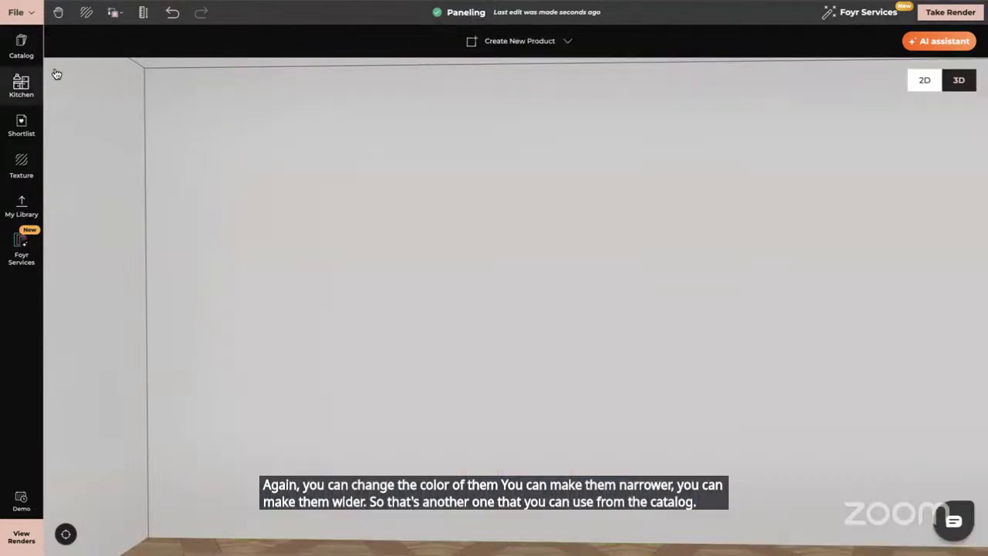
left_click(20, 128)
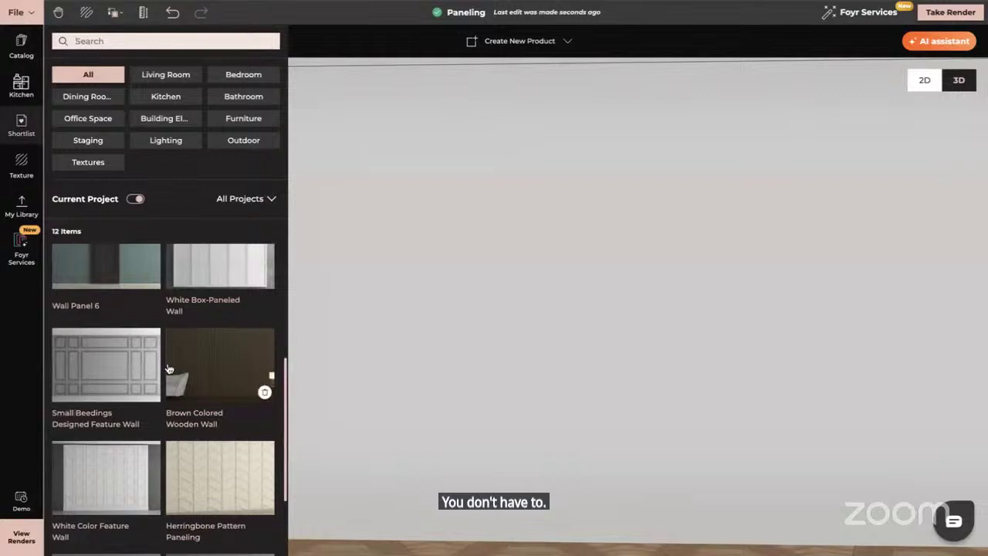
scroll(168, 369, "up", 3)
left_click(219, 369)
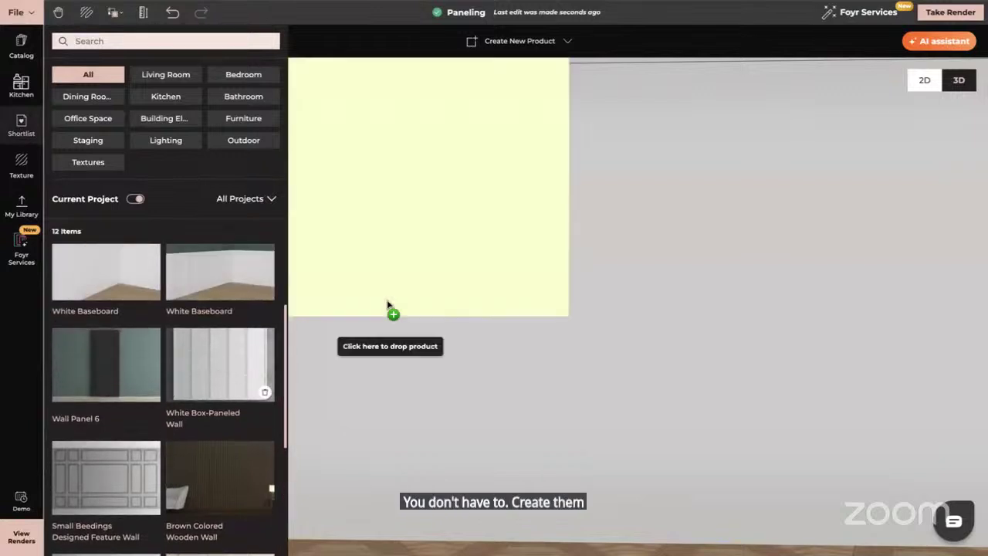
left_click(490, 476)
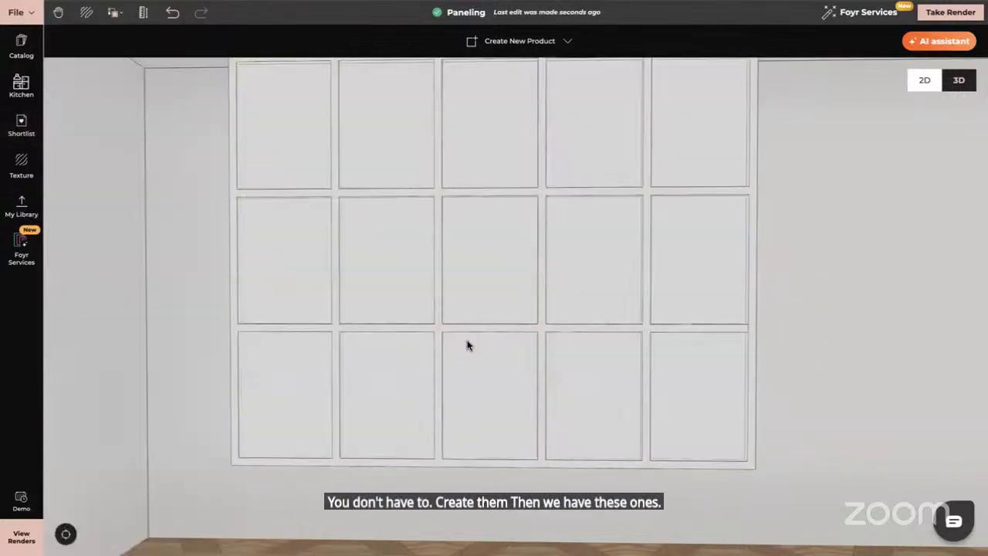
- Delete the white box-paneled wall and place the shortlisted Wall Panel 6 on the blank wall, near the floor
left_click(461, 294)
key("Delete")
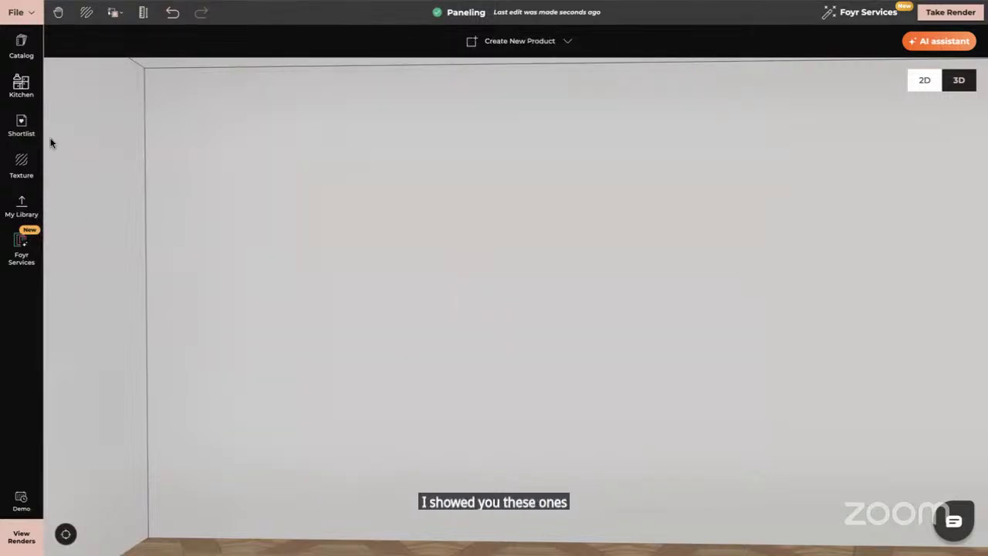
left_click(22, 125)
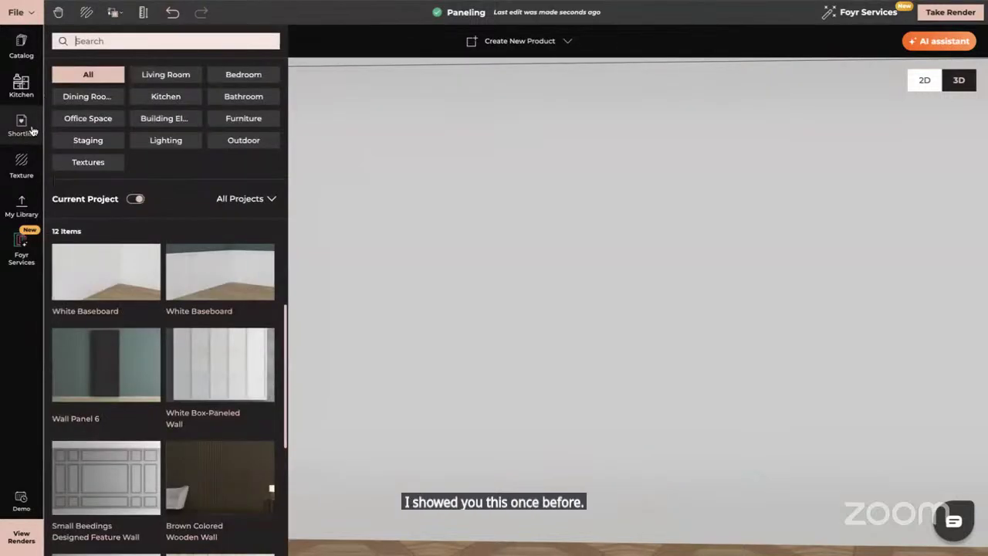
left_click(110, 359)
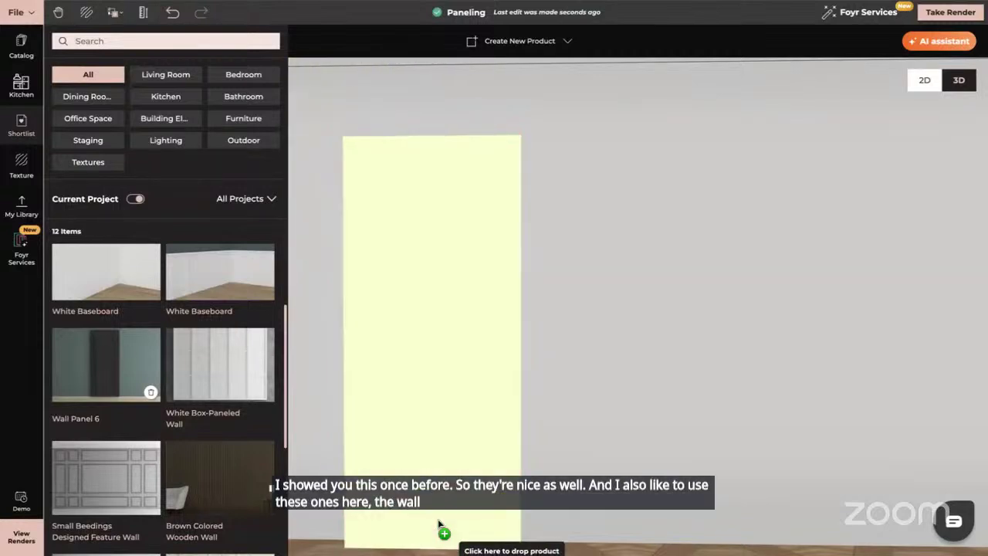
left_click(442, 532)
- Reduce the depth of Wall Panel 6 to about 0.072 m
left_click_drag(610, 411, 538, 384)
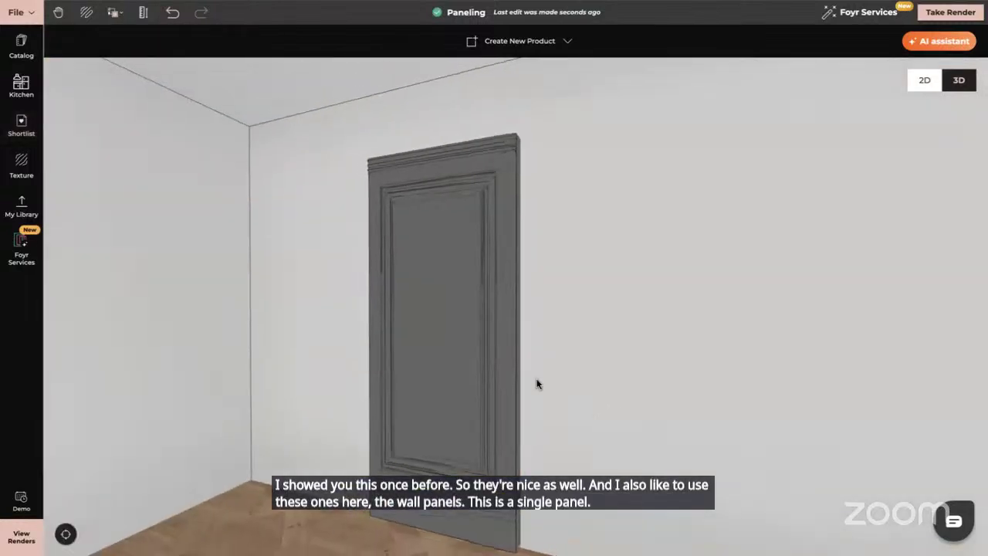
left_click(515, 369)
left_click(458, 41)
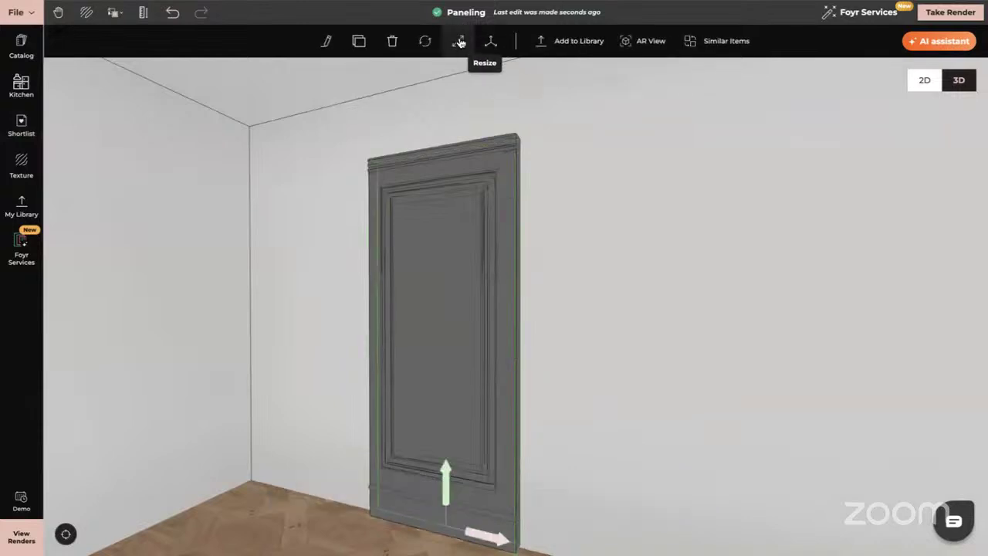
left_click(436, 342)
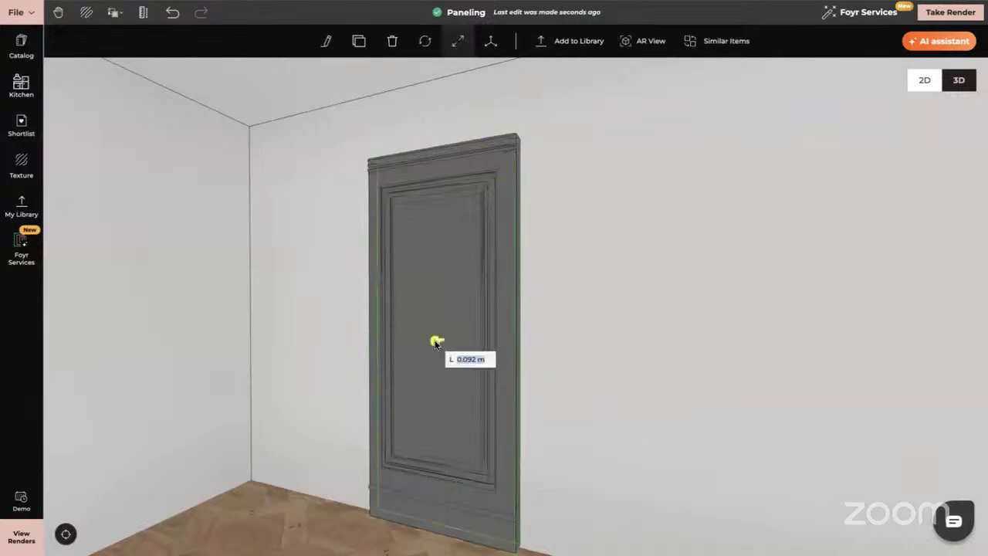
left_click_drag(436, 343, 438, 342)
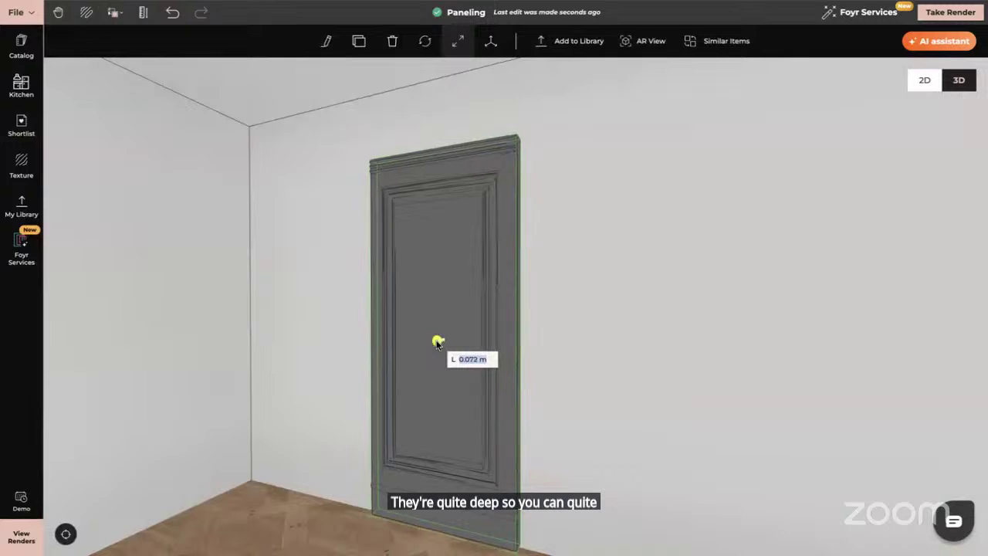
- Shorten and narrow Wall Panel 6, and slide it along the floor into the wall's corner nearest the window
left_click(616, 408)
left_click_drag(625, 409, 629, 381)
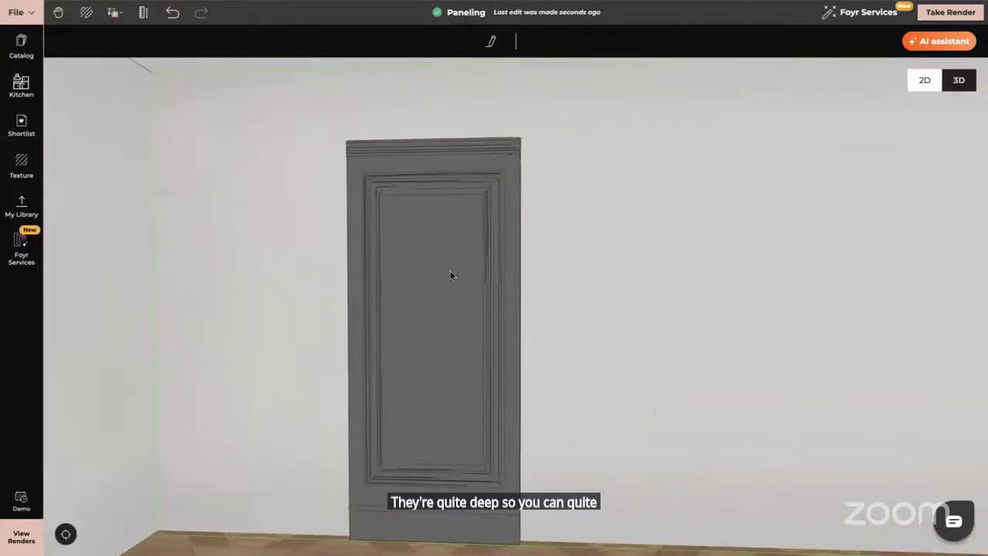
scroll(450, 270, "down", 5)
left_click(473, 255)
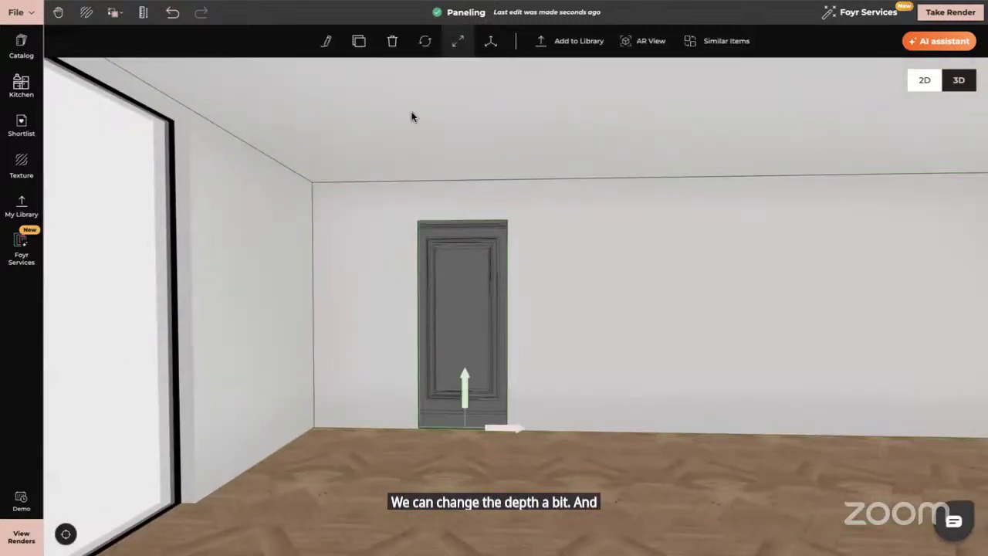
left_click(458, 41)
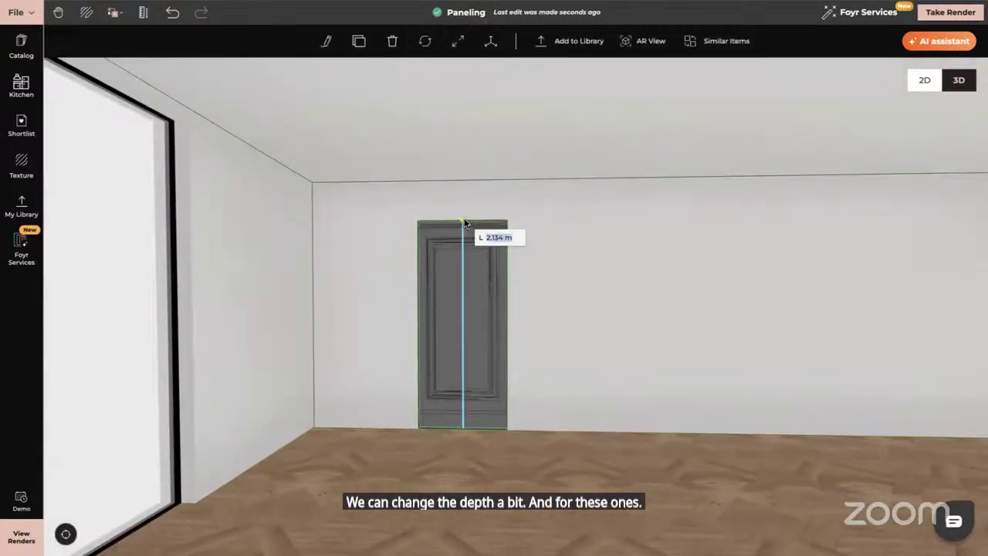
left_click_drag(465, 224, 463, 297)
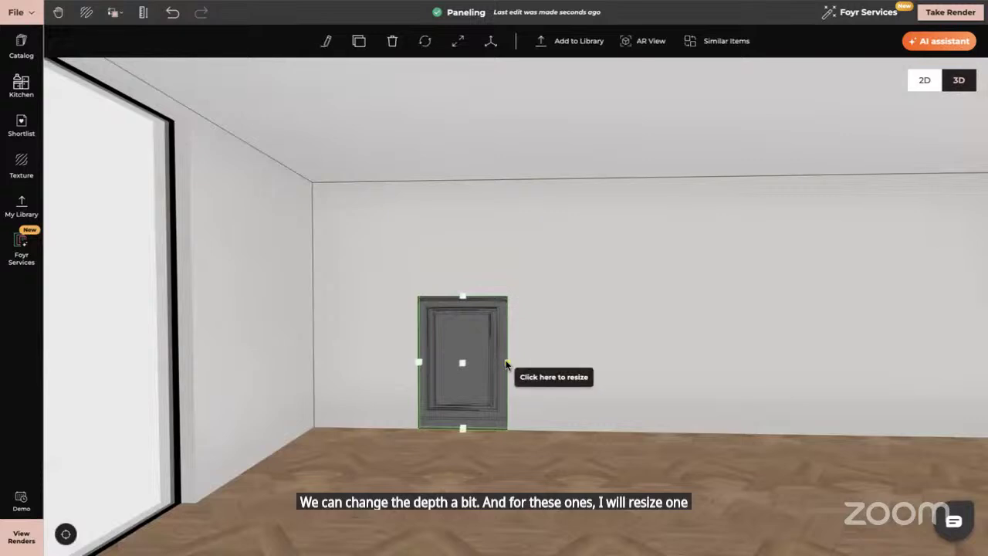
left_click_drag(506, 364, 484, 363)
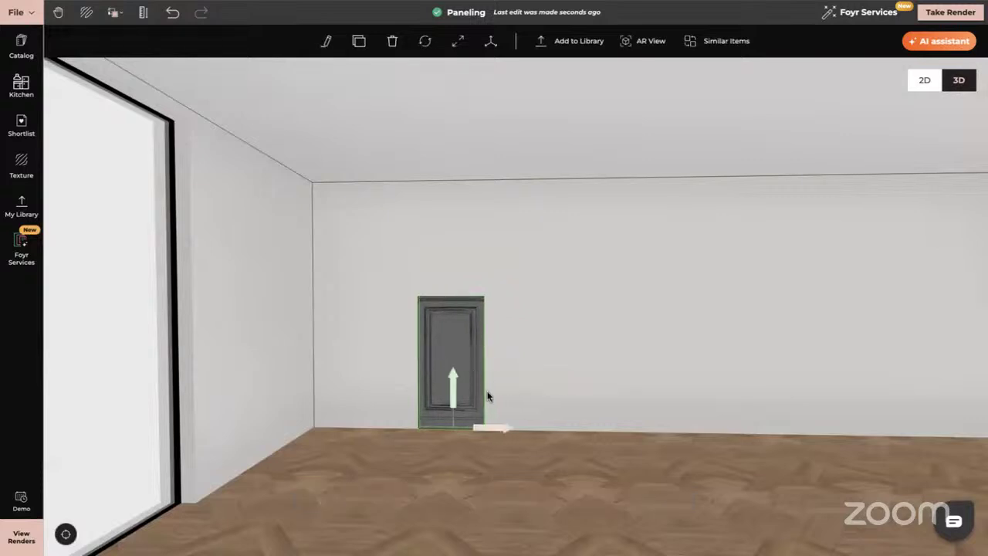
left_click_drag(497, 432, 396, 428)
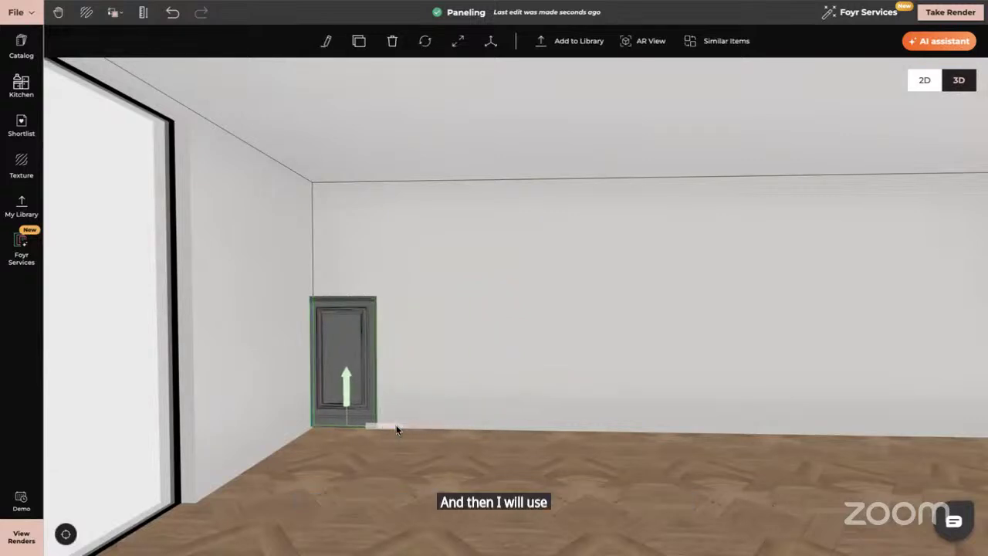
- Clone Wall Panel 6 twice to form a row of three adjoining panels along the floor
left_click(359, 41)
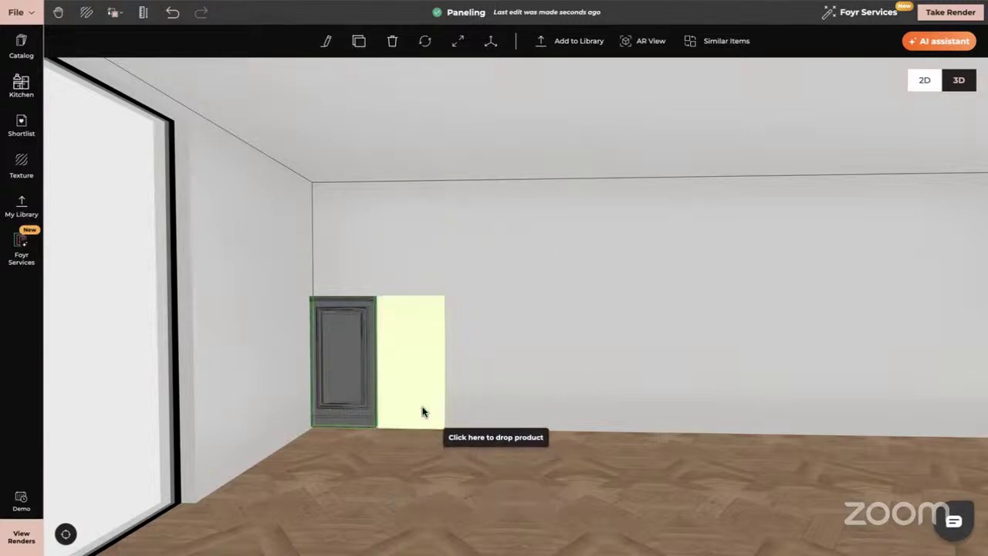
left_click(422, 413)
left_click_drag(461, 429, 457, 428)
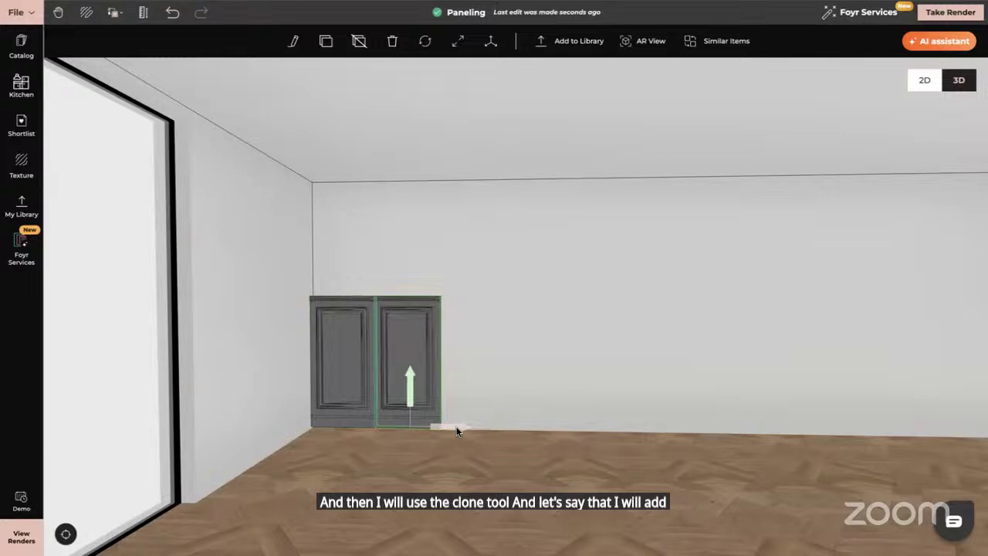
left_click(328, 43)
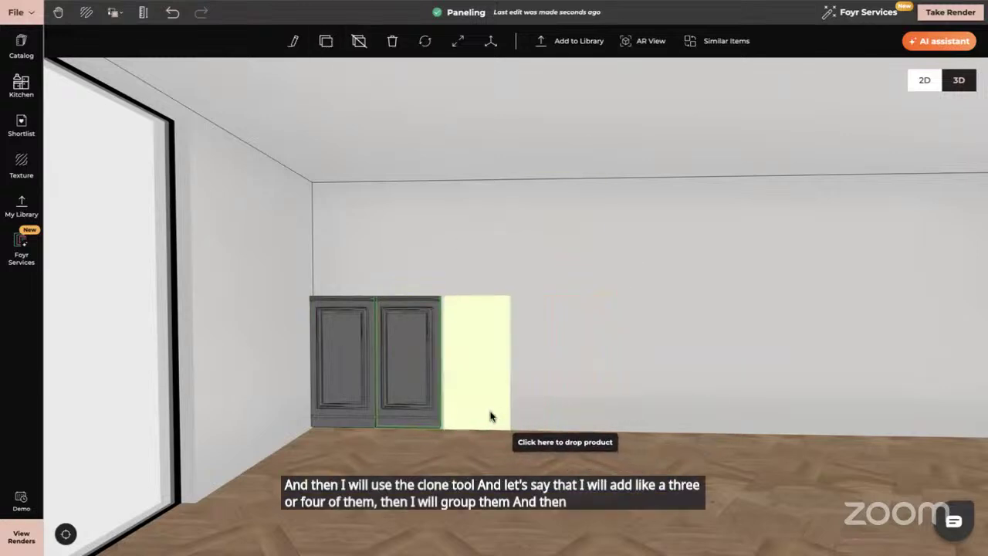
left_click(492, 417)
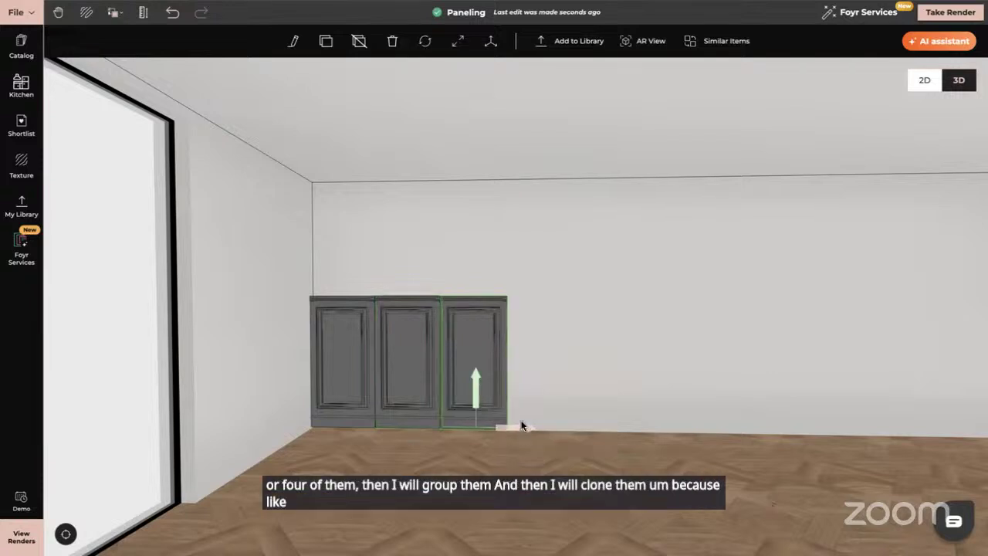
left_click(520, 422)
left_click(463, 399)
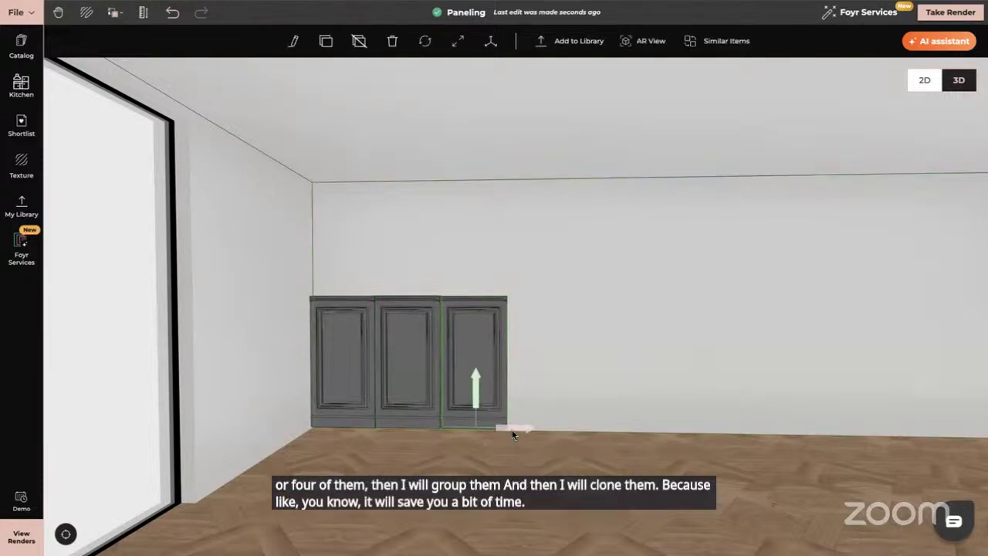
- Select all three wall panels and combine them into one product group
left_click(345, 347)
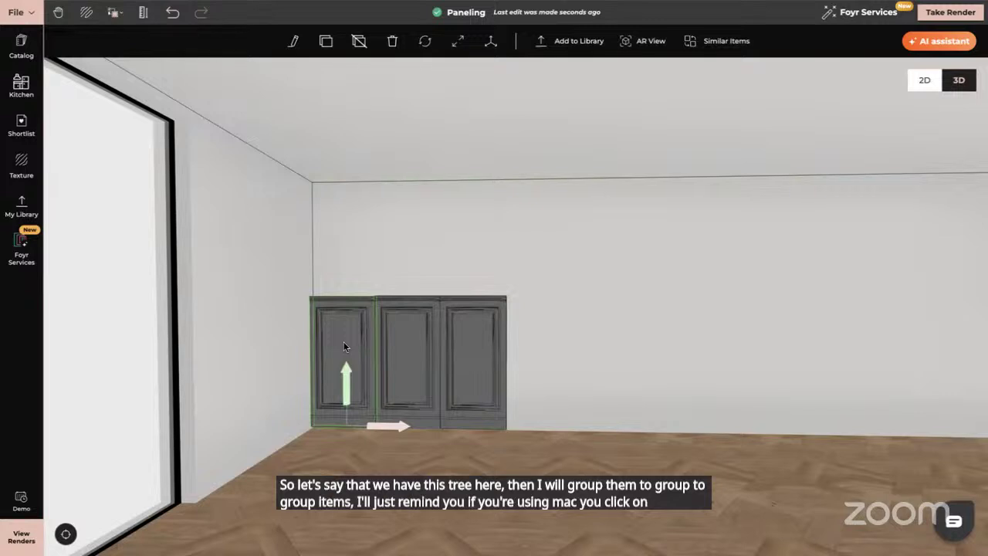
left_click(402, 341, "ctrl")
left_click(458, 341, "ctrl")
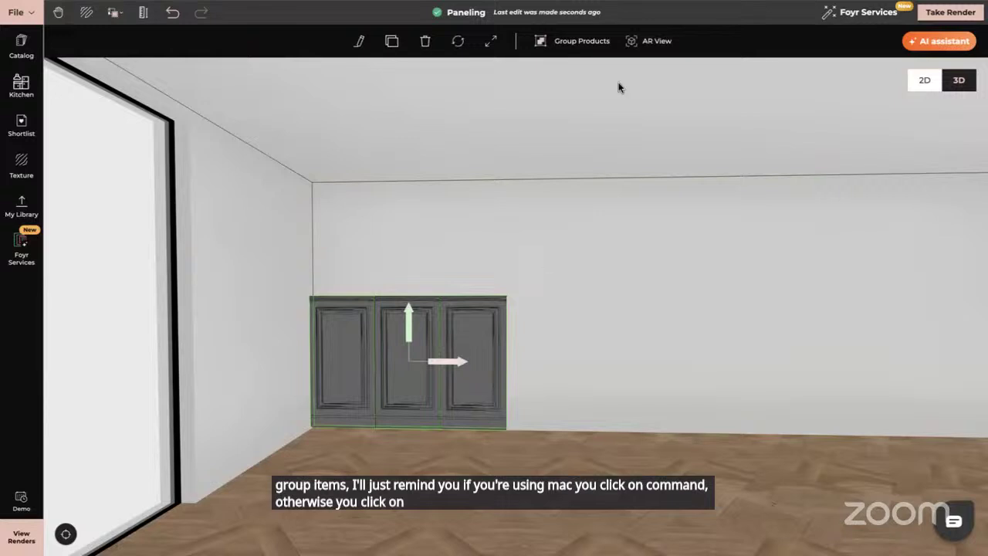
left_click(571, 43)
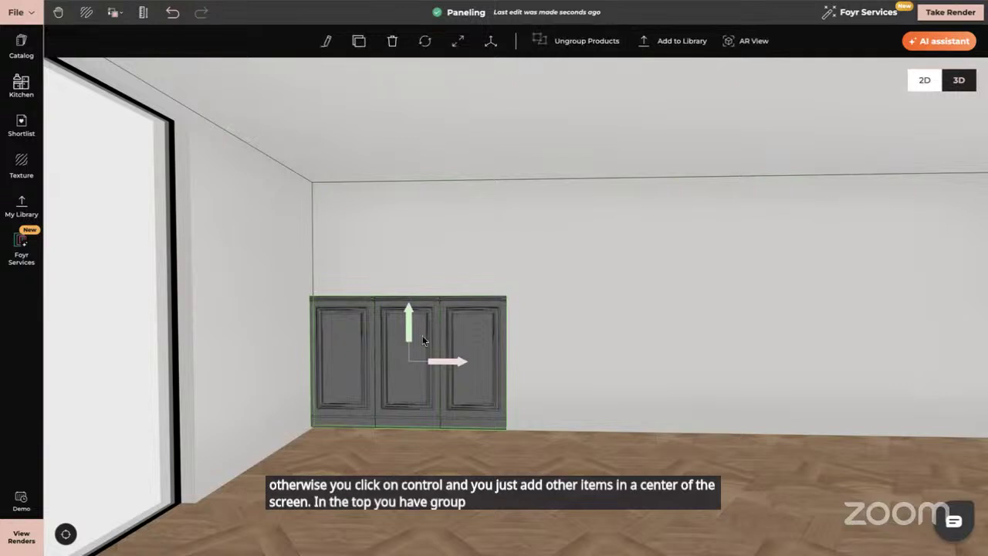
- Clone the three-panel group and place the copy directly beside the original along the wall
left_click(358, 41)
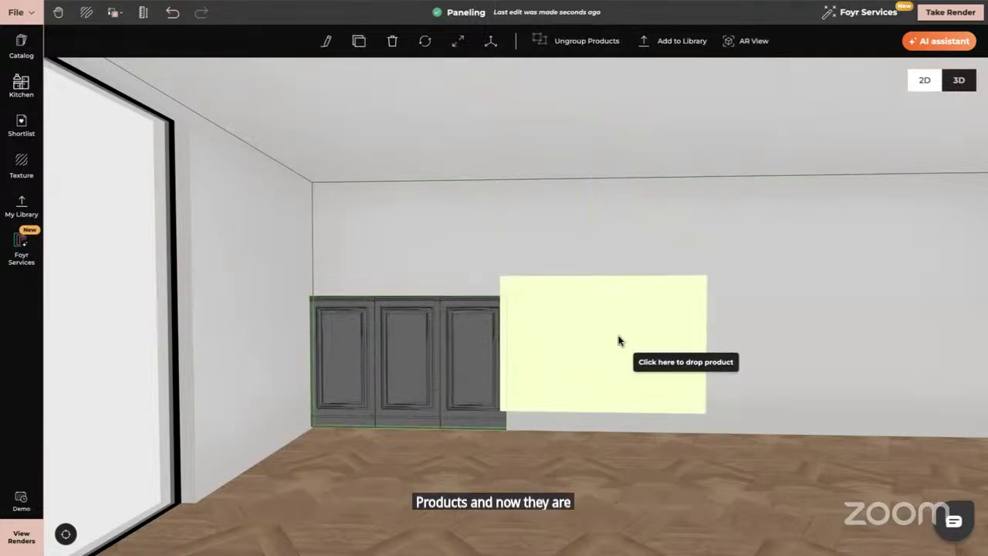
left_click(604, 361)
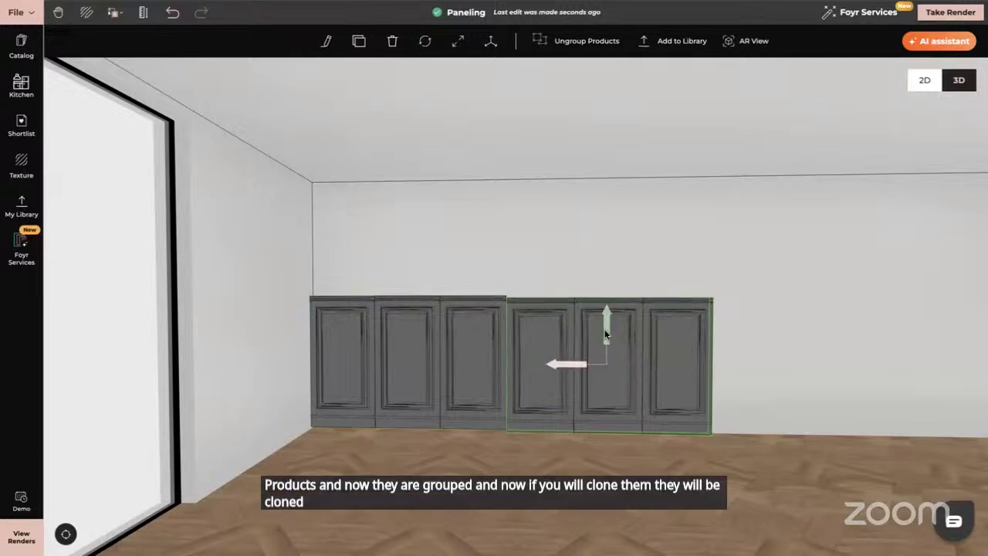
left_click(454, 344)
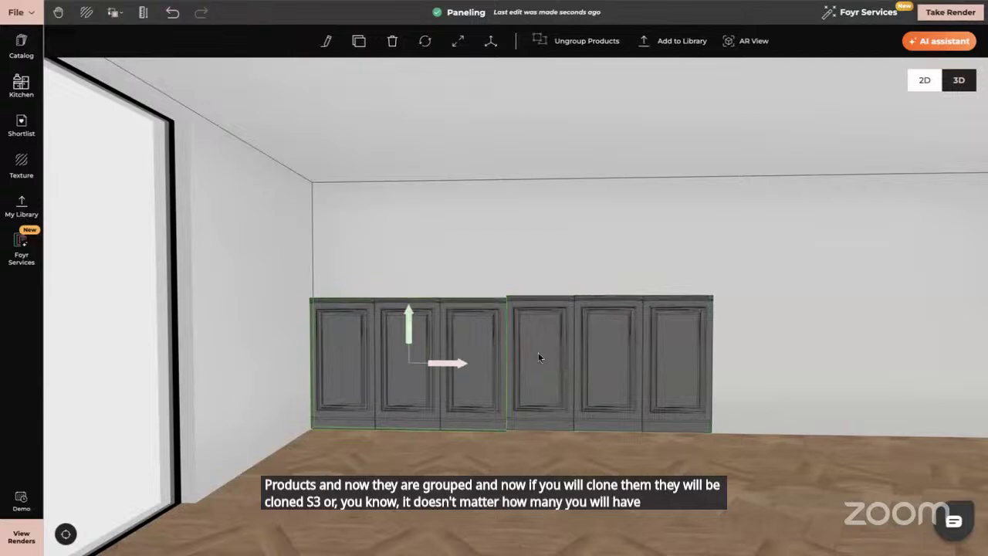
- Combine the two three-panel groups into a single six-panel group
left_click(584, 336)
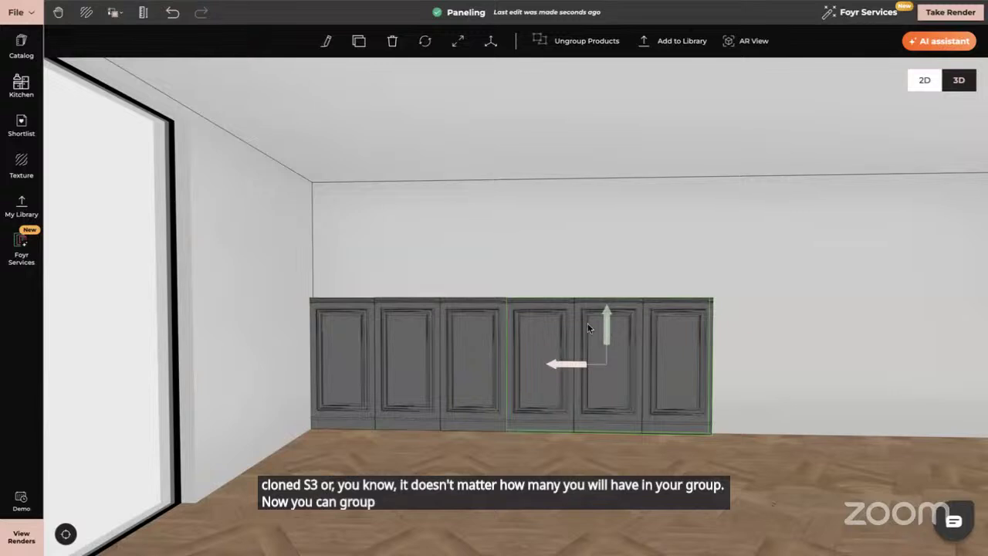
left_click(468, 329, "shift")
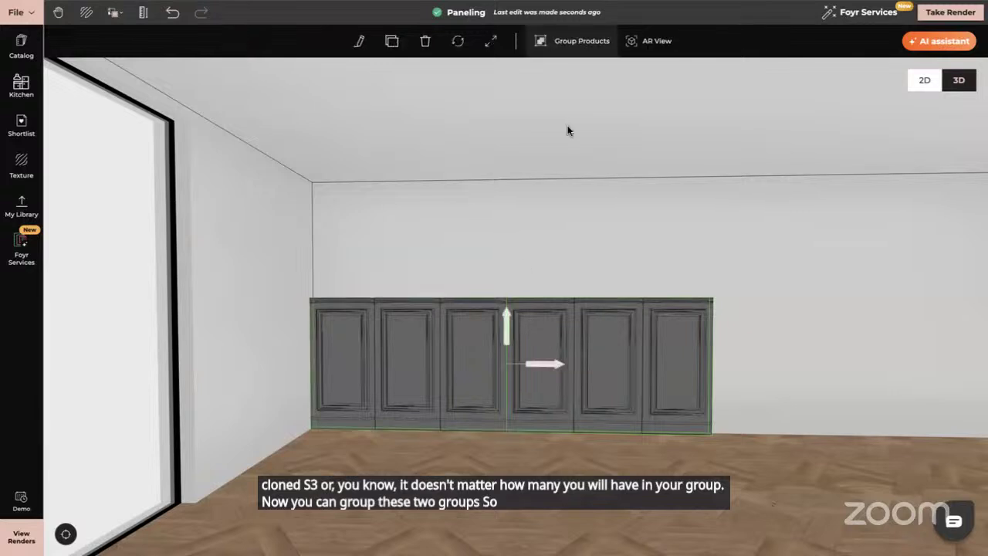
left_click(575, 45)
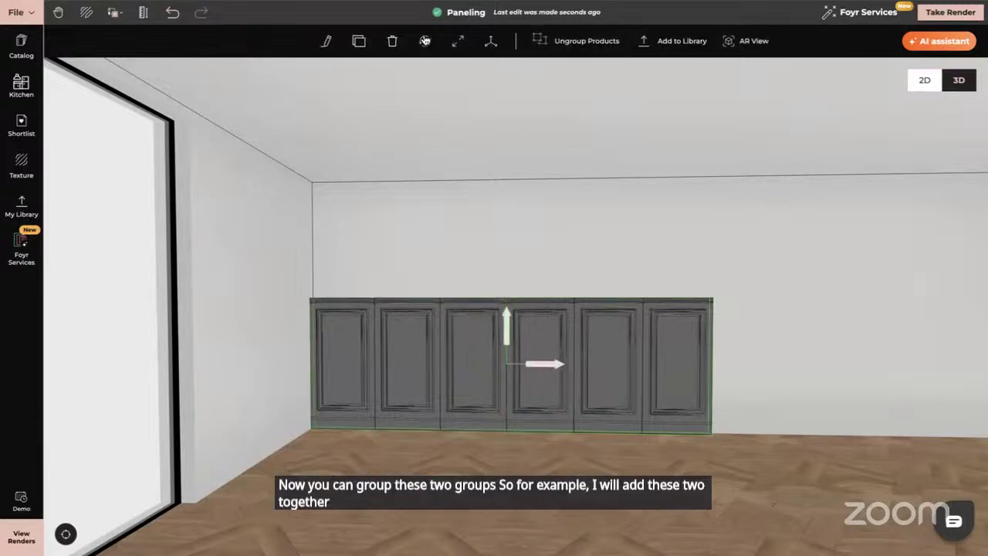
- Clone the six-panel group and fit the copy against the far end of the wall, completing the run from corner to corner
left_click(359, 41)
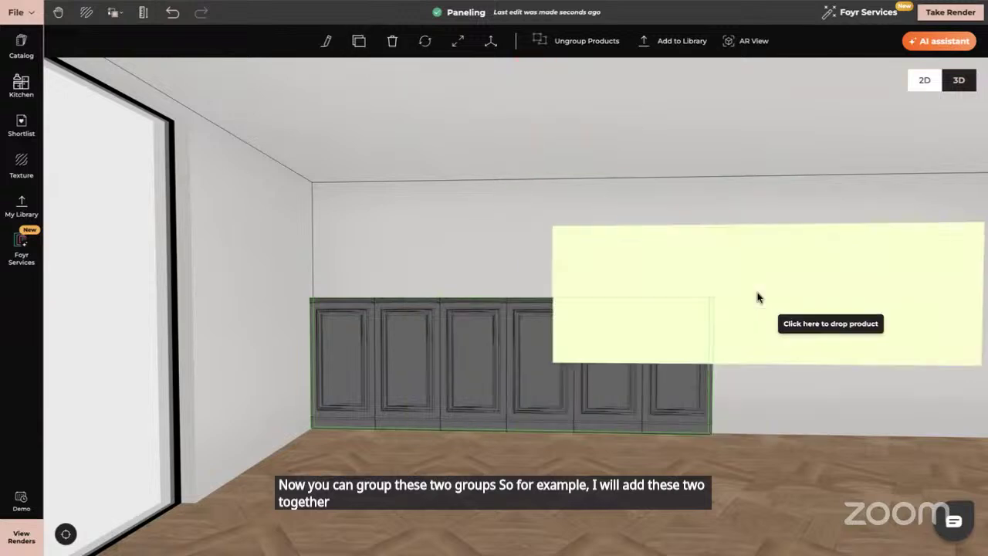
left_click(909, 349)
left_click_drag(748, 355, 570, 360)
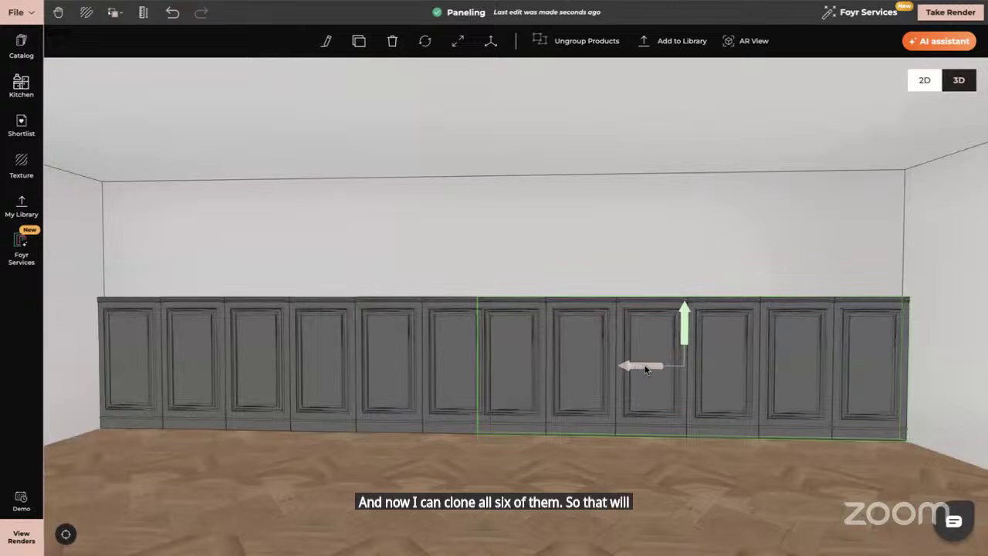
- Narrow the cloned six-panel group to about 4.023 m and the original one to about 4.025 m to remove their overlap
left_click(458, 41)
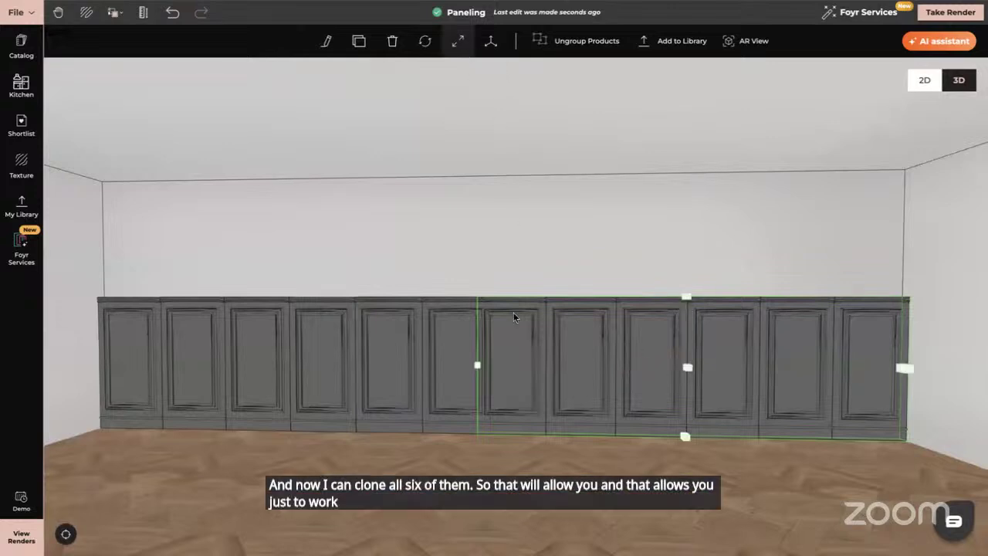
left_click(478, 366)
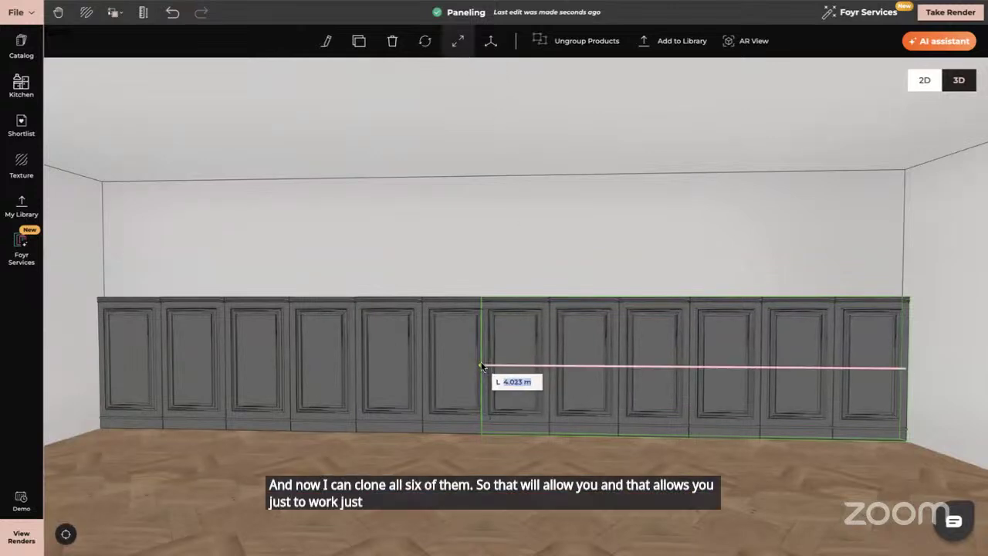
left_click(483, 366)
left_click(456, 361)
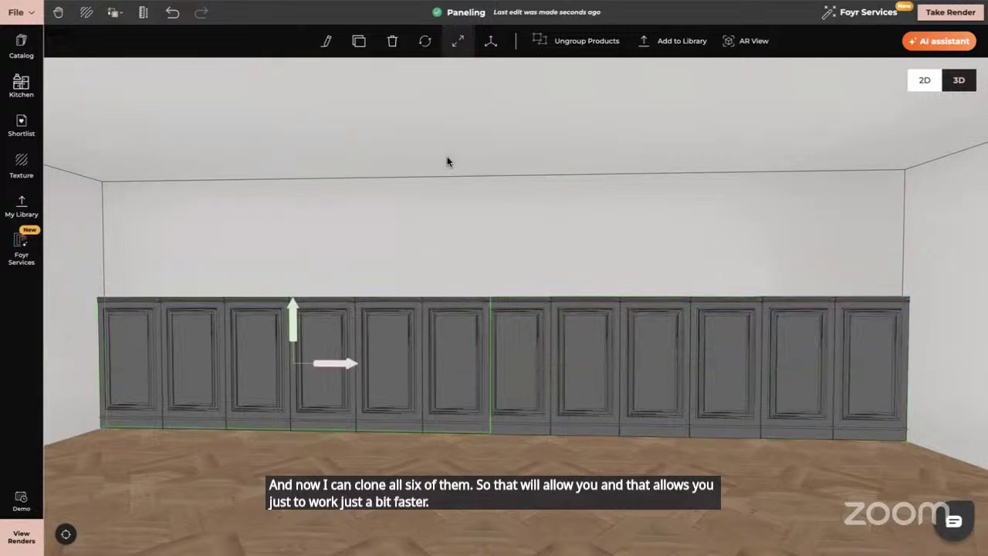
left_click(460, 41)
left_click(490, 365)
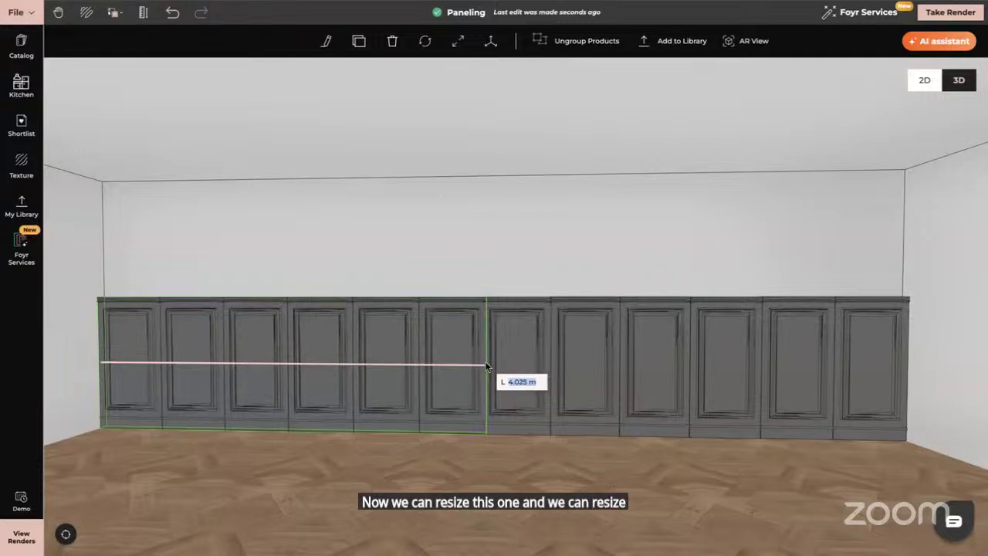
left_click(486, 366)
key("Escape")
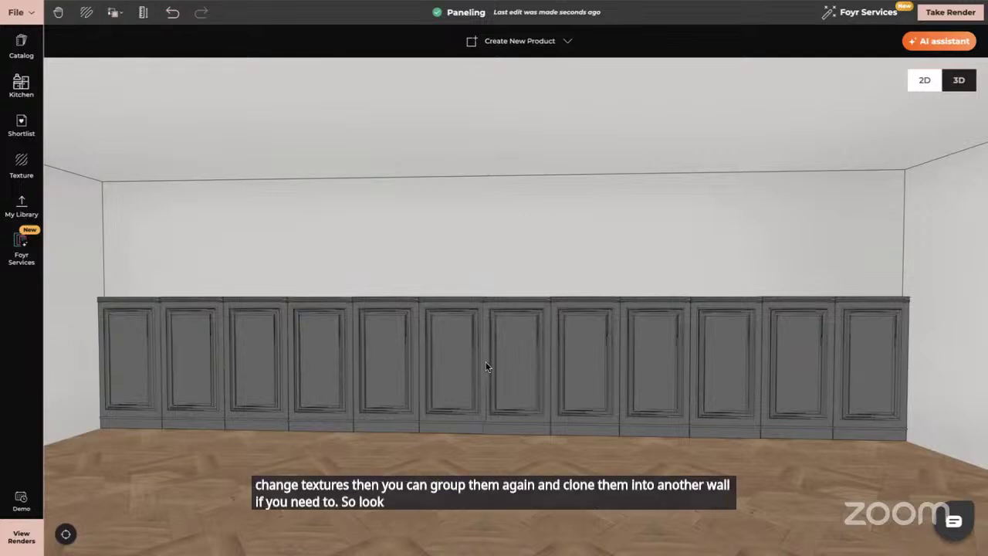
- Delete both six-panel groups to clear the wall
left_click(515, 366)
key("Delete")
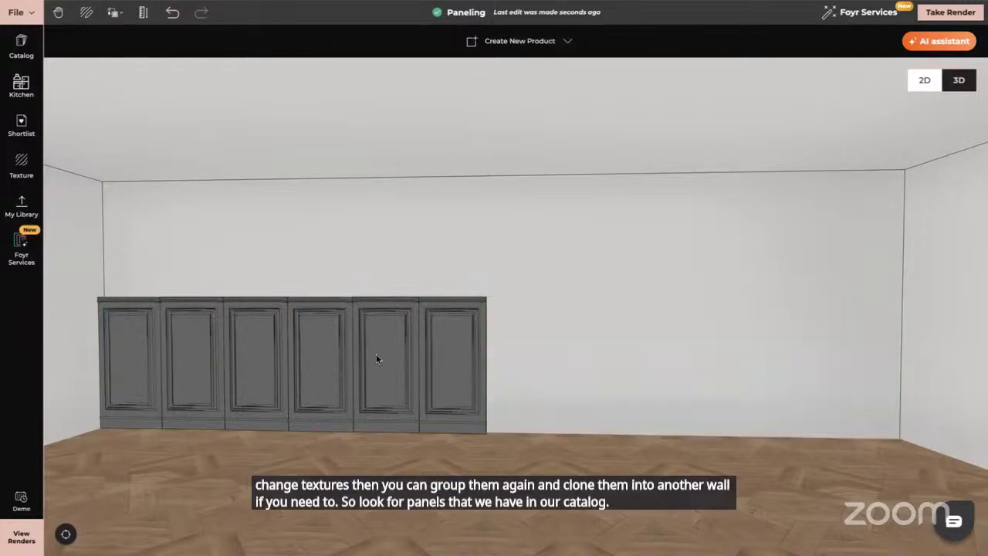
left_click(375, 353)
key("Delete")
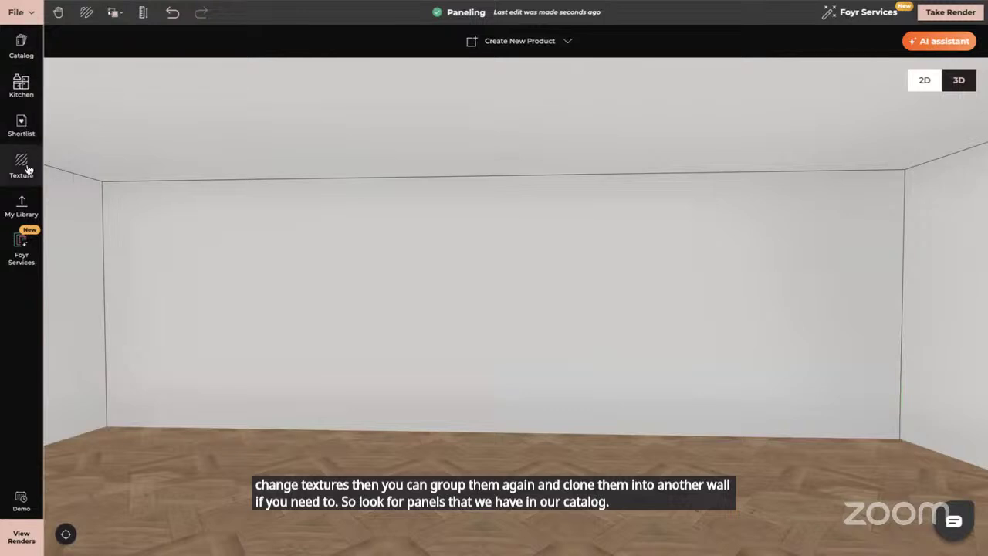
- Find Skirting 2a among the Baseboards in the catalog's Building Elements Shapes and place it on the blank wall at floor level
left_click(21, 48)
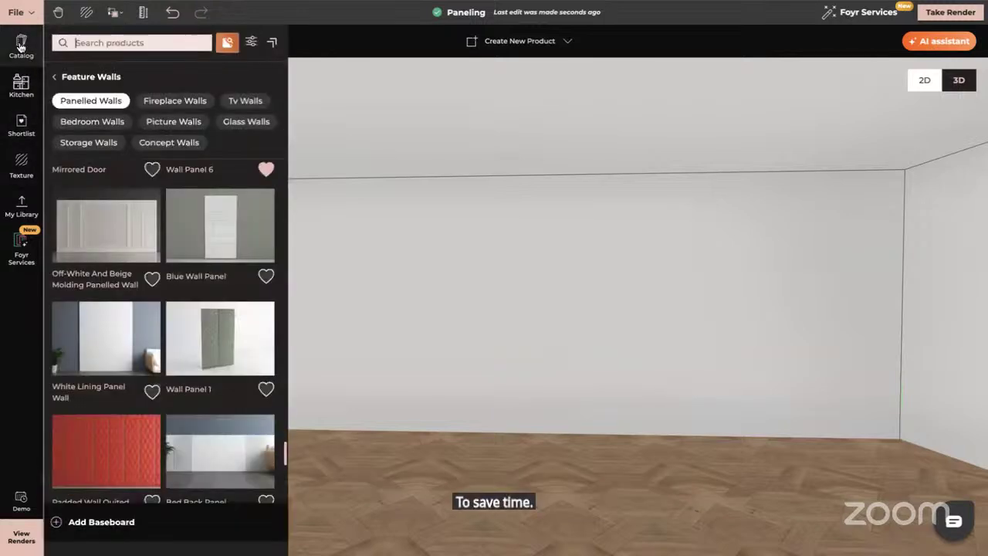
left_click(55, 79)
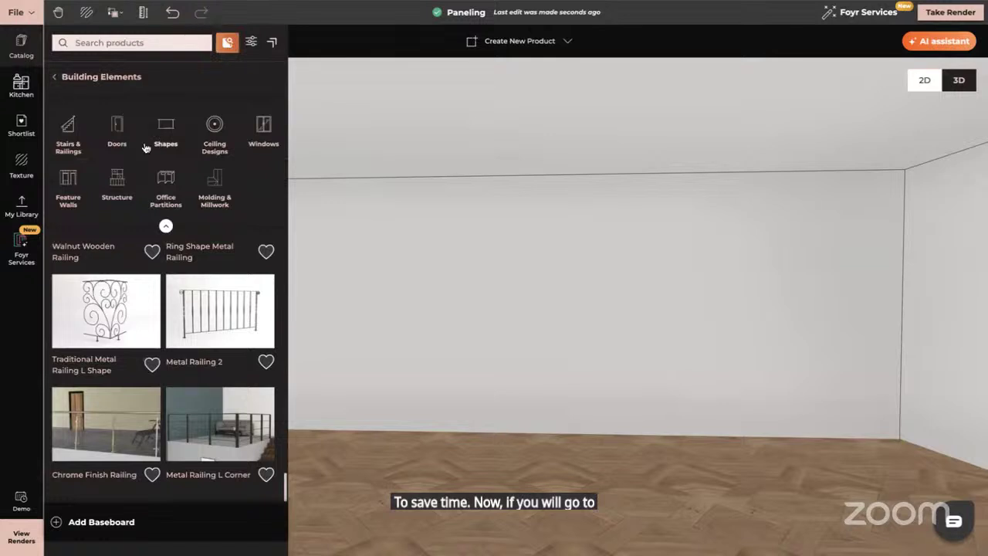
left_click(169, 128)
left_click(226, 101)
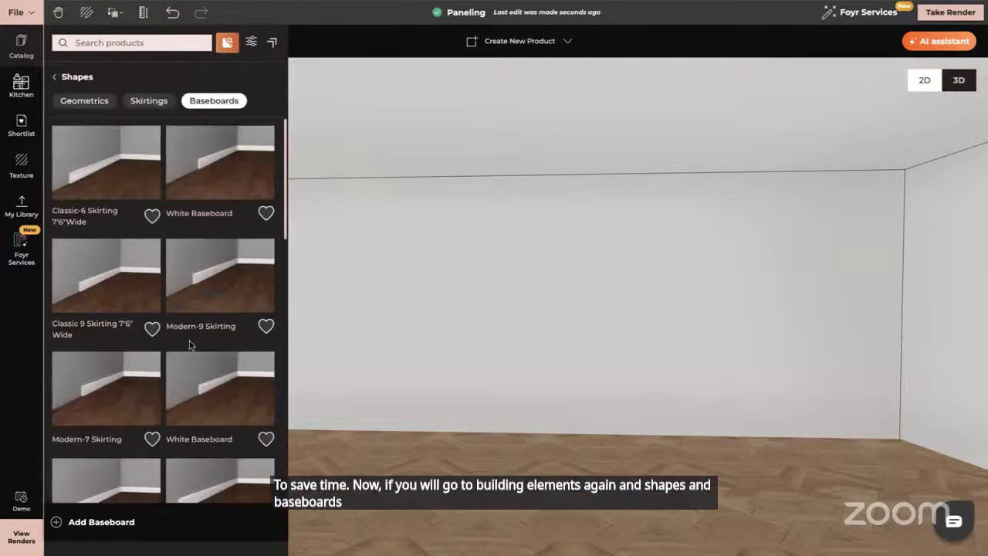
scroll(188, 342, "down", 3)
scroll(191, 345, "down", 3)
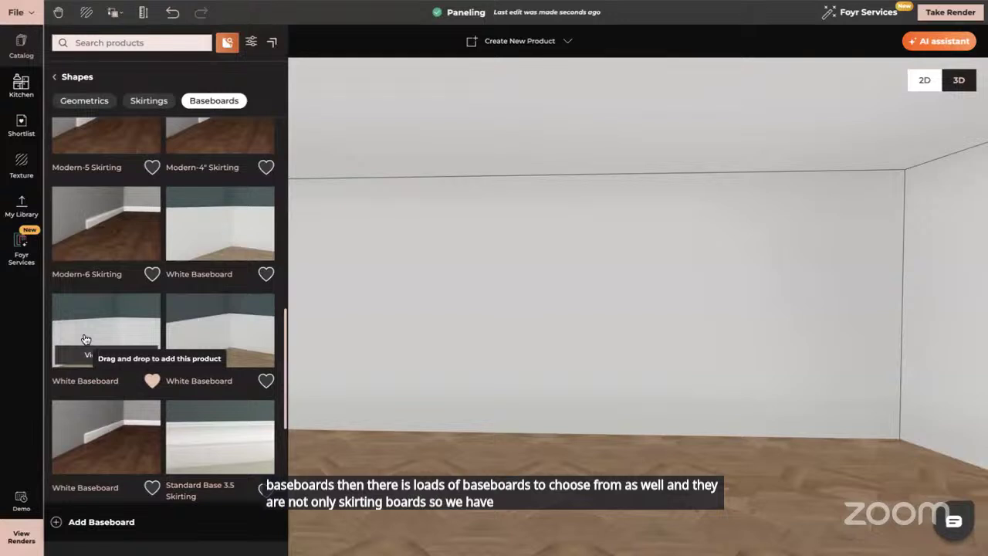
scroll(86, 341, "down", 3)
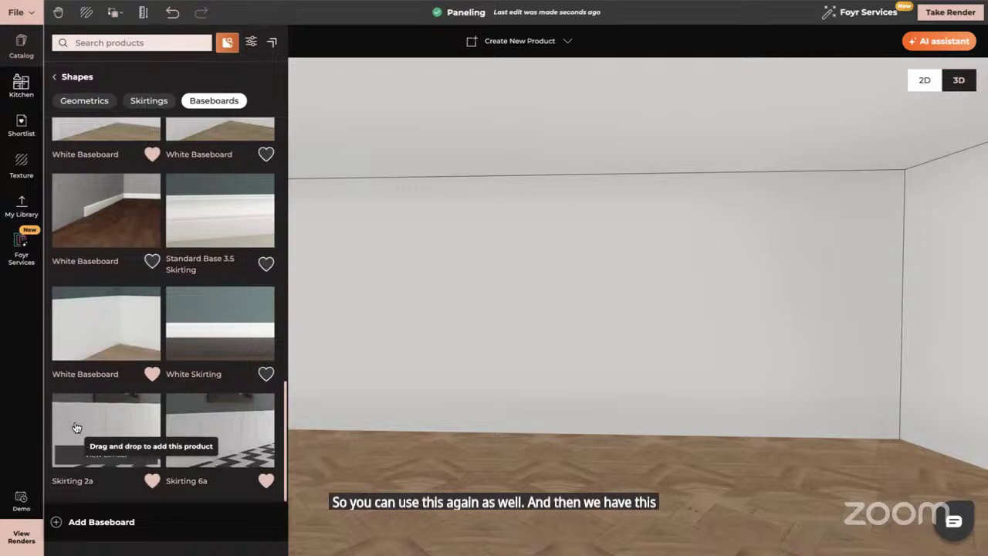
left_click_drag(87, 430, 441, 412)
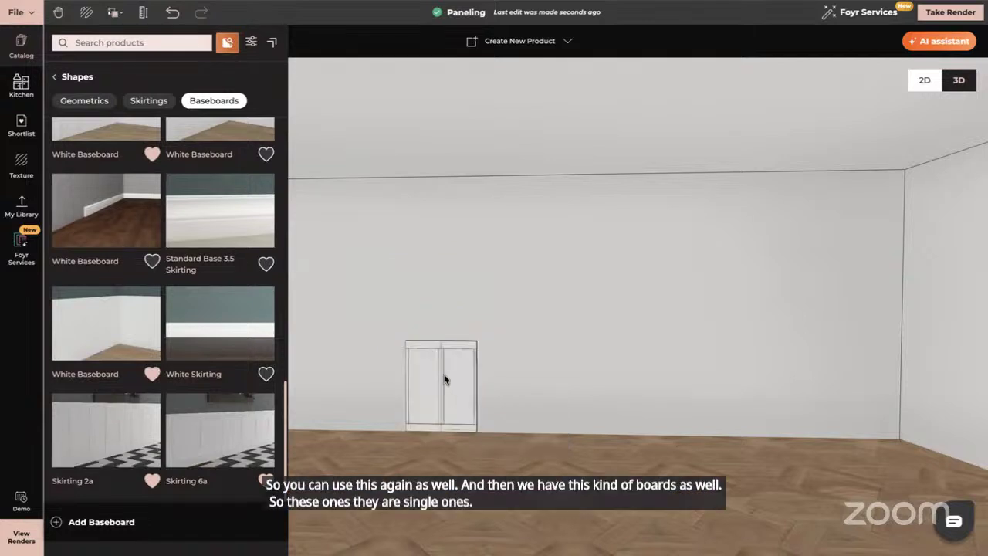
- Stretch the Skirting 2a on the blank wall taller and slightly wider, and delete it
left_click(442, 380)
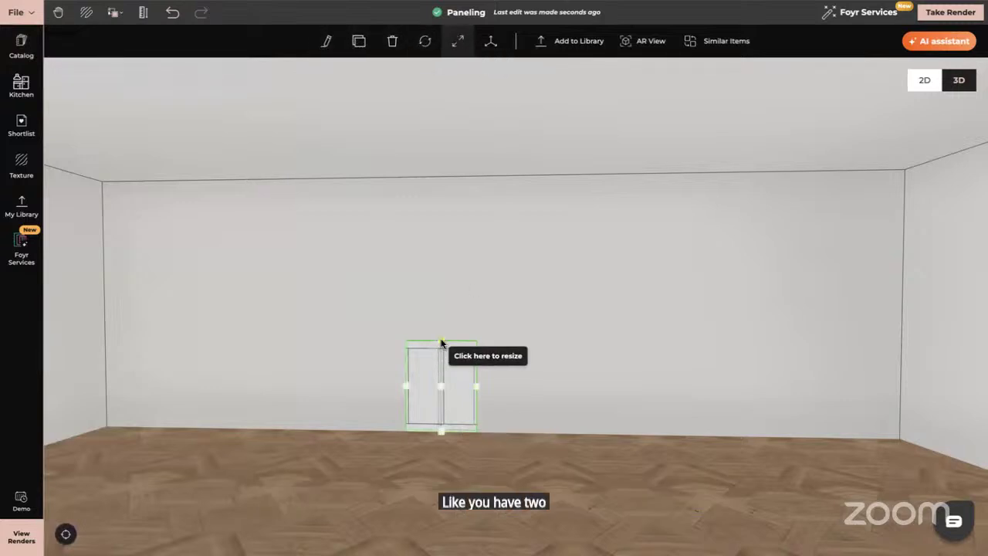
left_click_drag(440, 340, 442, 294)
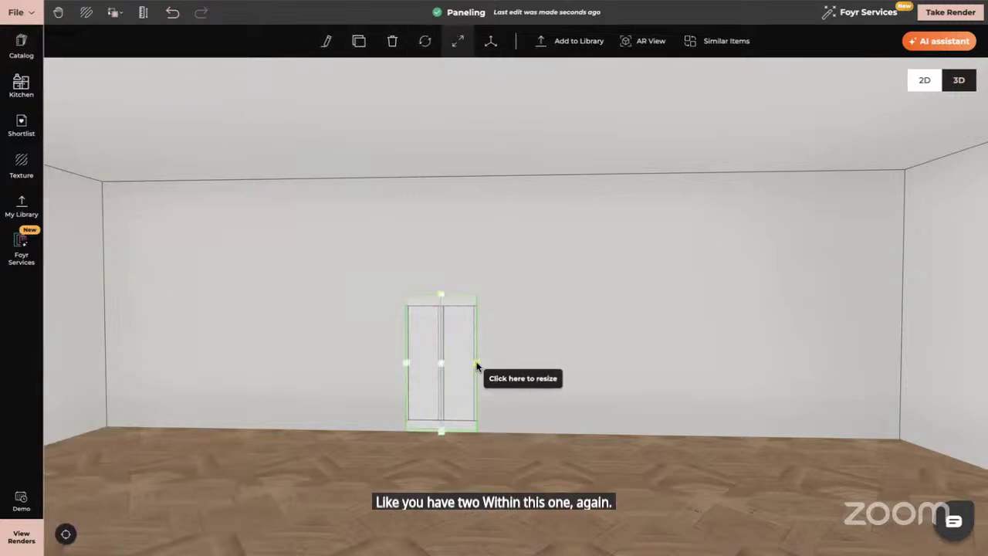
left_click_drag(479, 368, 499, 363)
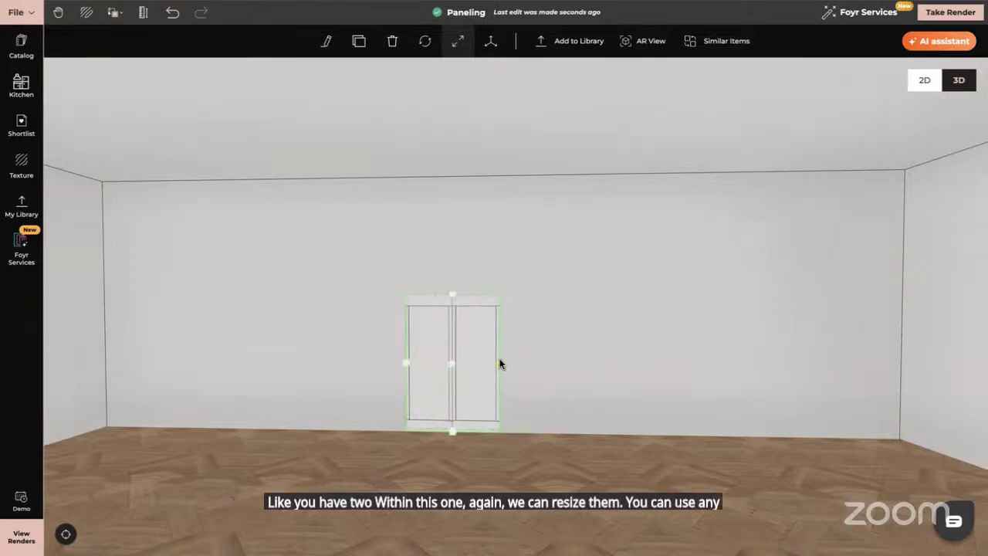
key("Delete")
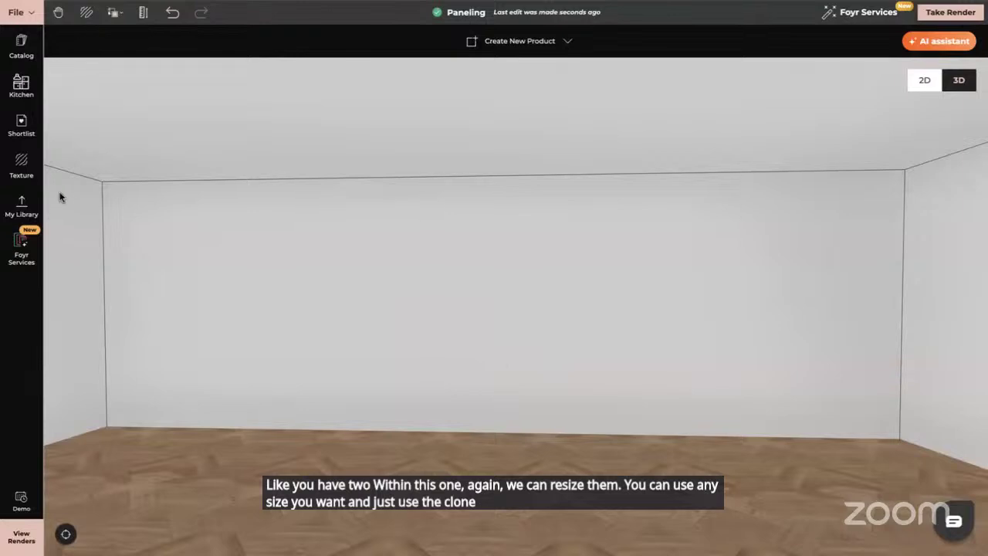
- Try a Skirting 6a at floor level on the blank wall, stretched taller and wider, and remove it
left_click(22, 46)
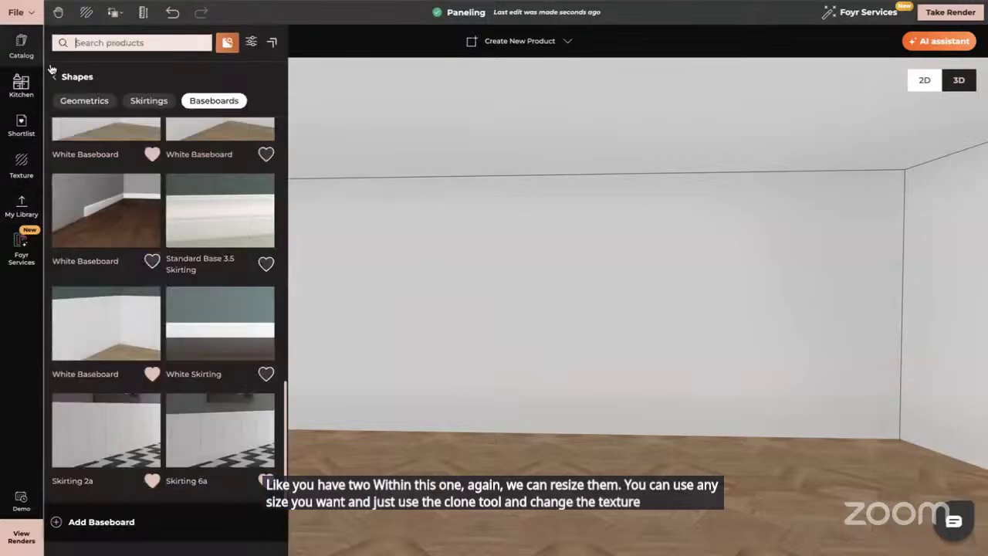
left_click(232, 432)
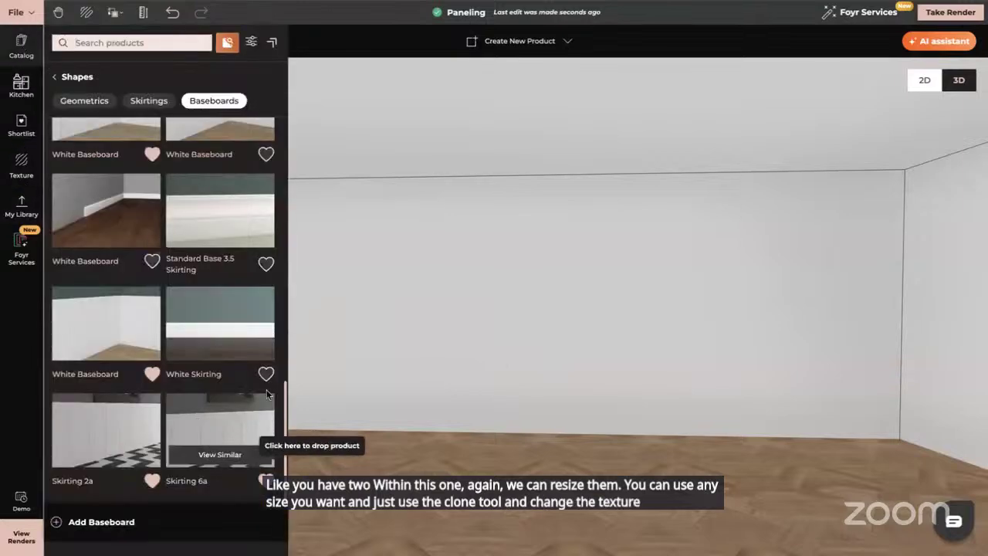
left_click(403, 421)
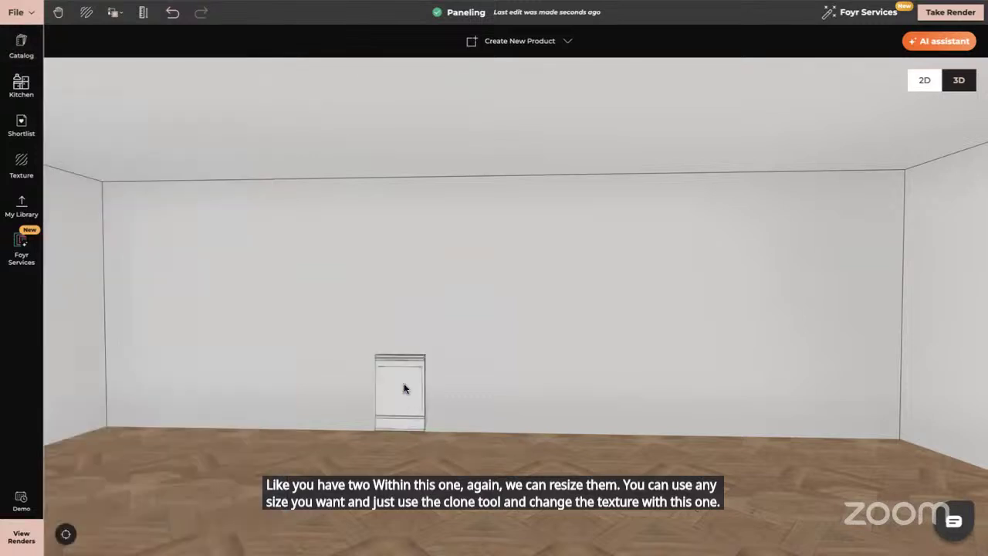
left_click(403, 387)
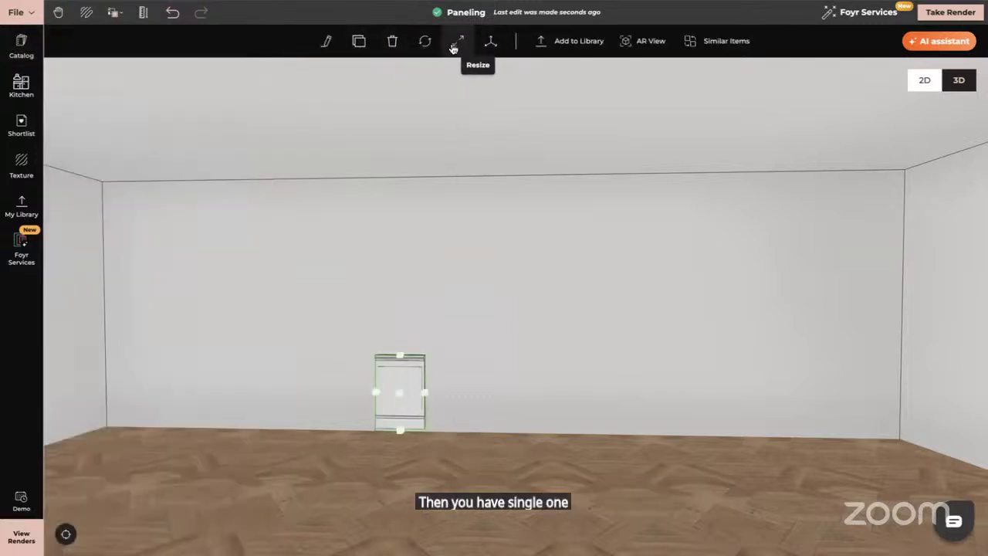
left_click_drag(403, 355, 399, 315)
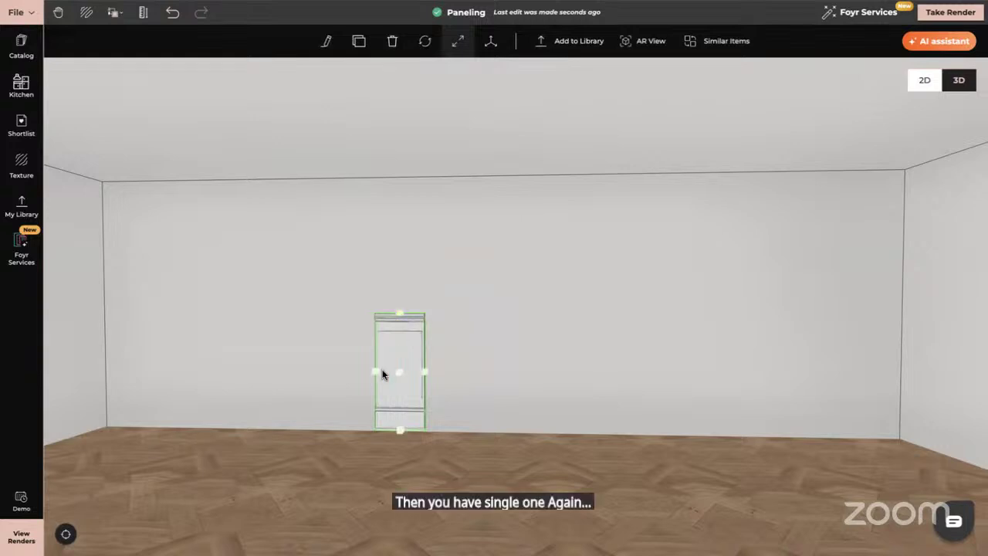
left_click_drag(375, 372, 355, 371)
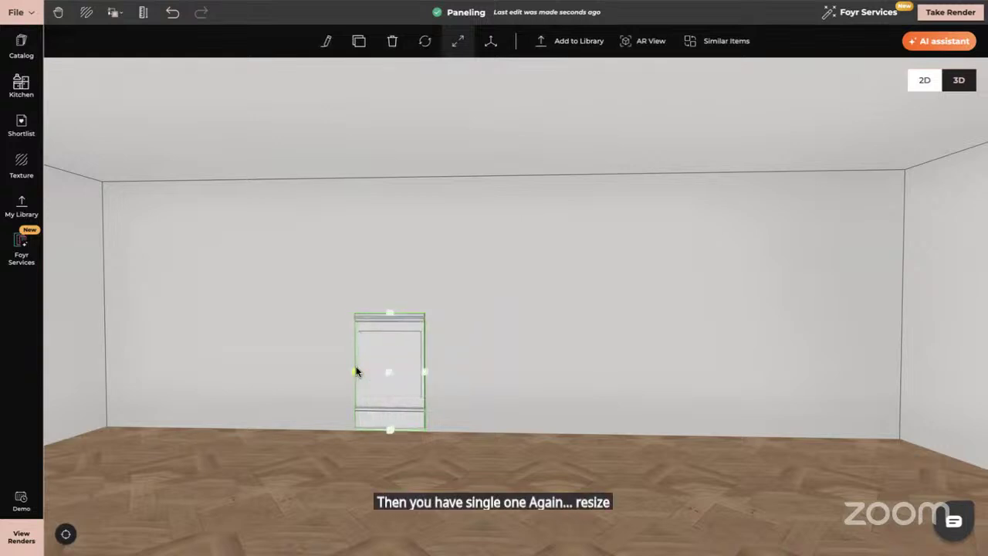
key("Delete")
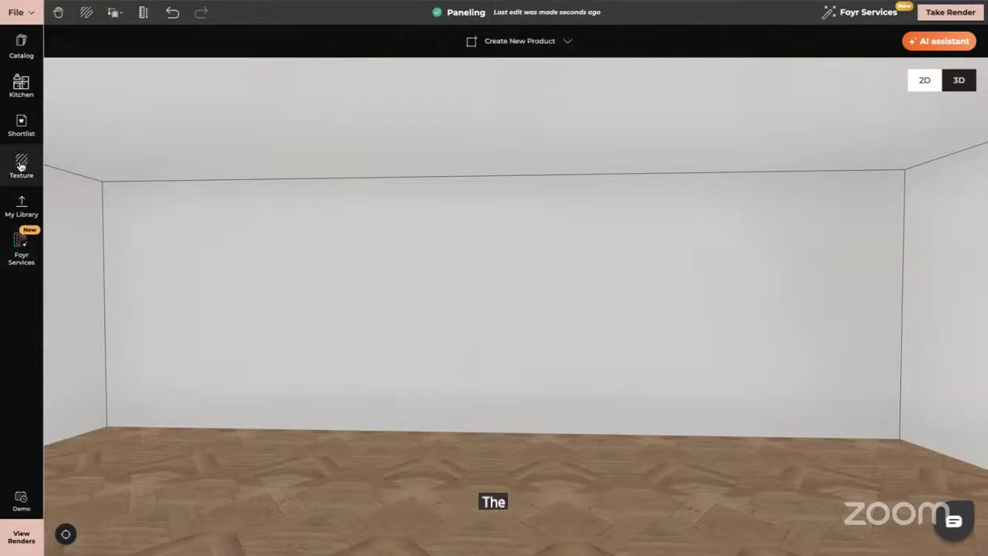
- Place the shiplap-style White Baseboard from the catalog's Baseboards at floor level near the middle of the wall
left_click(22, 43)
left_click(102, 323)
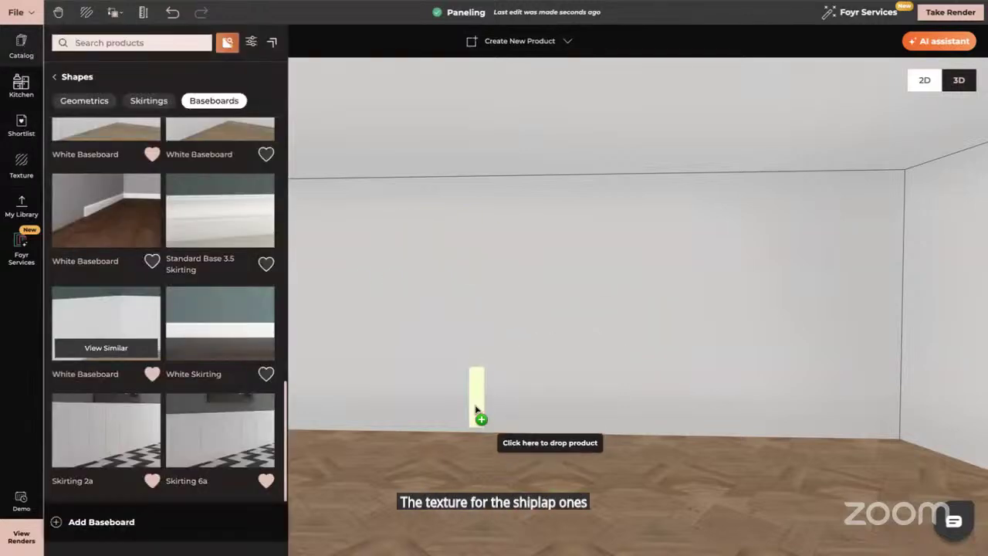
left_click(477, 407)
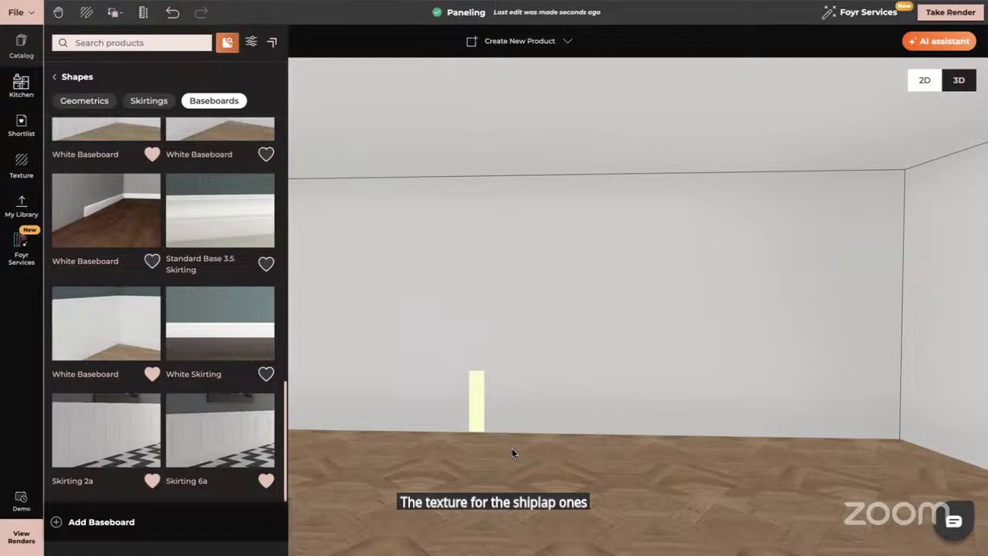
- Resize the White Baseboard to reach from floor to ceiling with a length of about 0.256 m
left_click(478, 395)
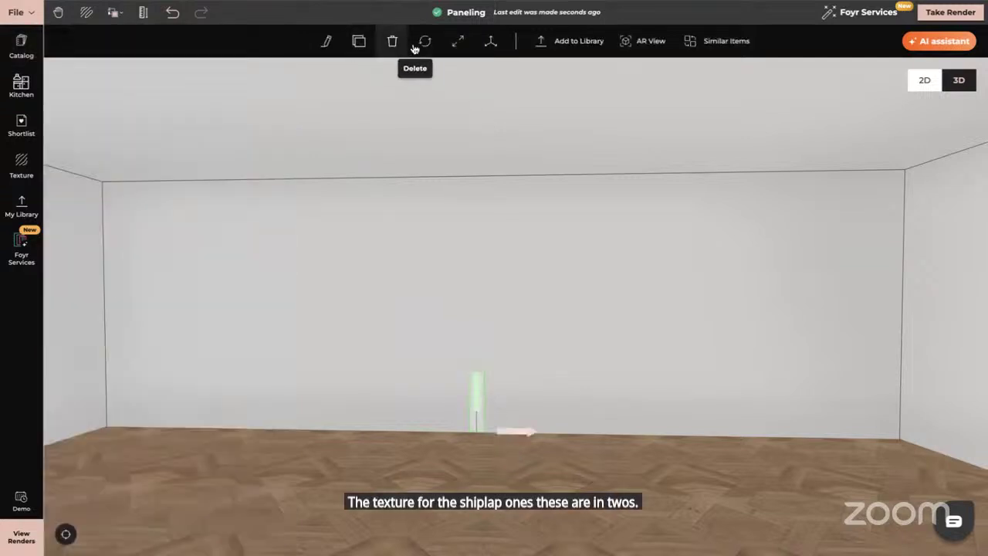
left_click(458, 41)
left_click_drag(476, 373, 471, 300)
left_click_drag(485, 369, 498, 370)
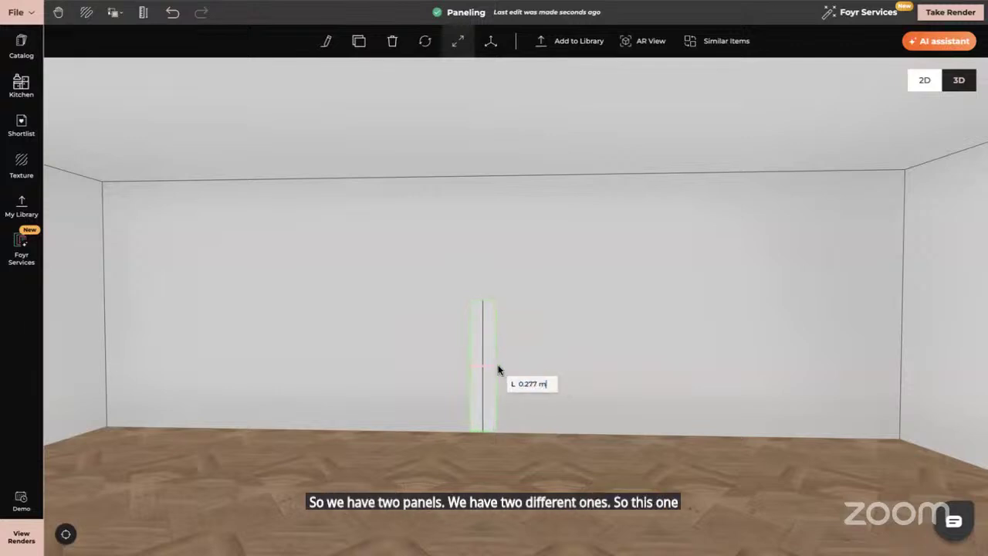
left_click_drag(486, 303, 486, 173)
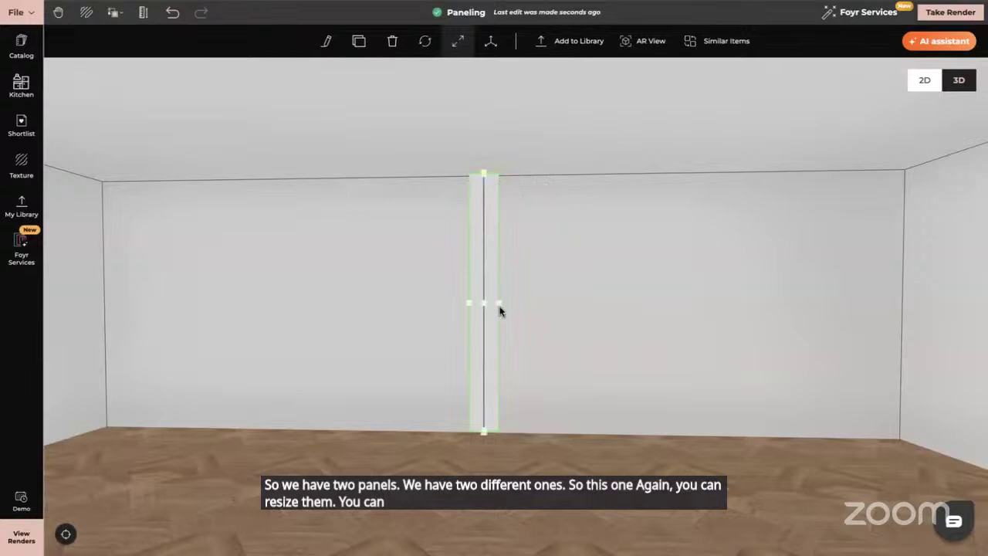
left_click(499, 304)
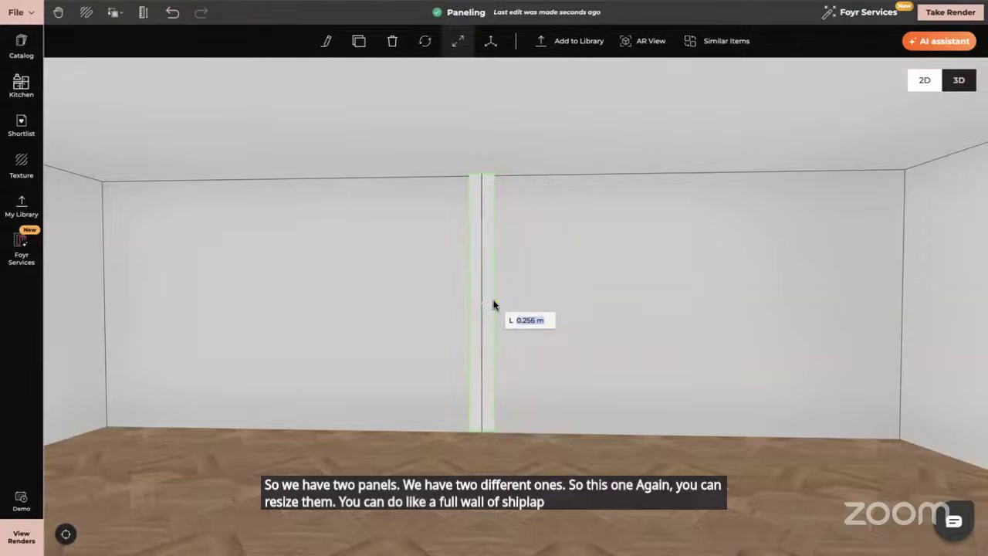
left_click(494, 305)
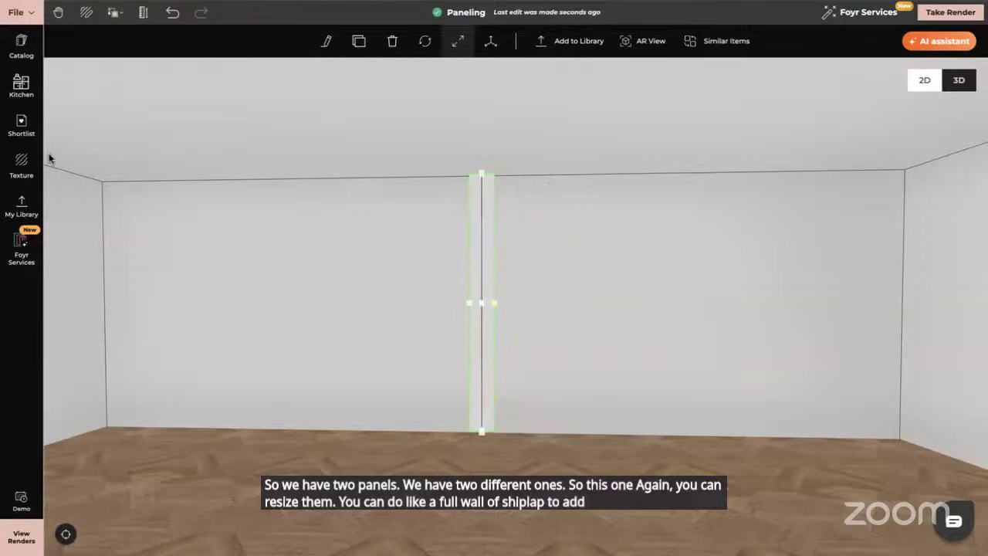
- Find Skirting 2a among the shortlisted products and place it at floor level beside the full-height White Baseboard
left_click(21, 41)
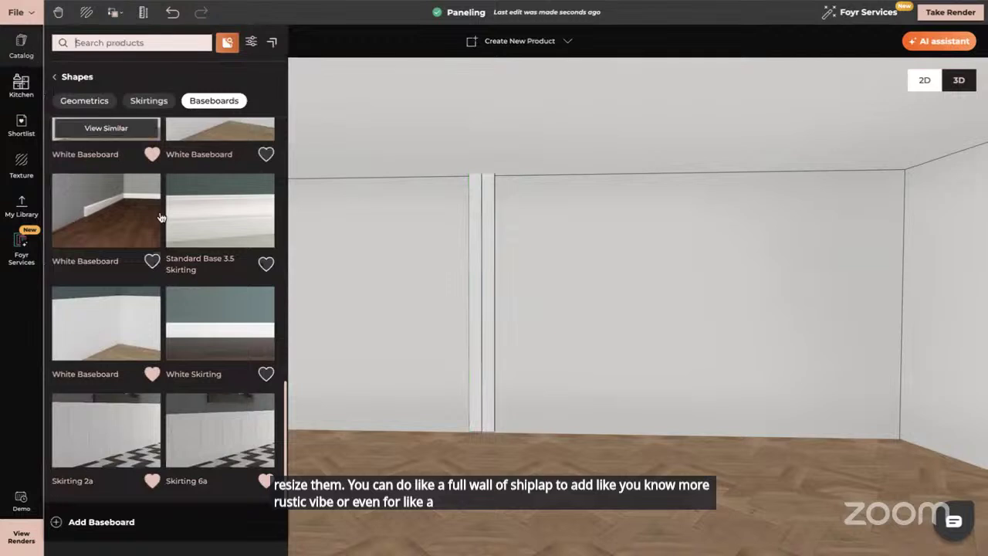
scroll(161, 217, "up", 3)
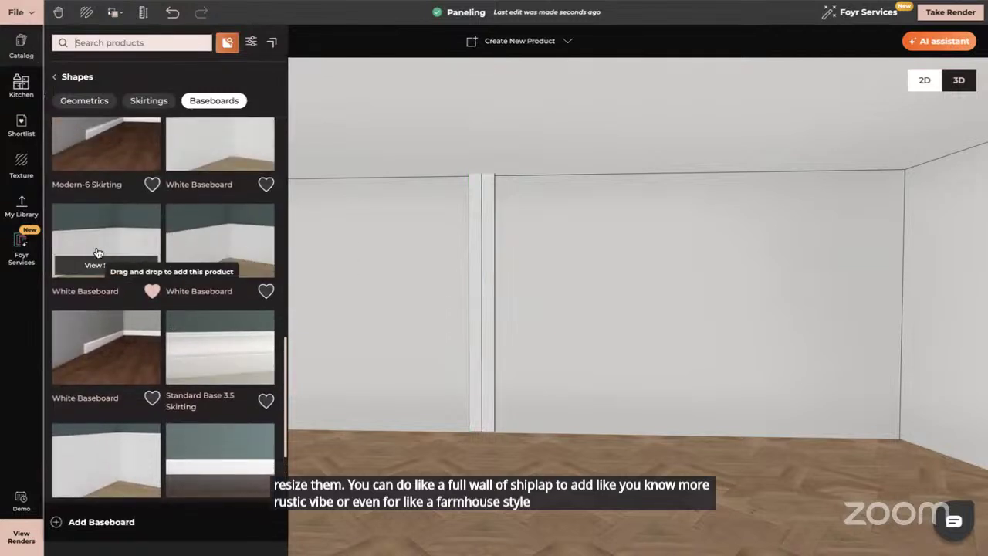
scroll(185, 259, "down", 3)
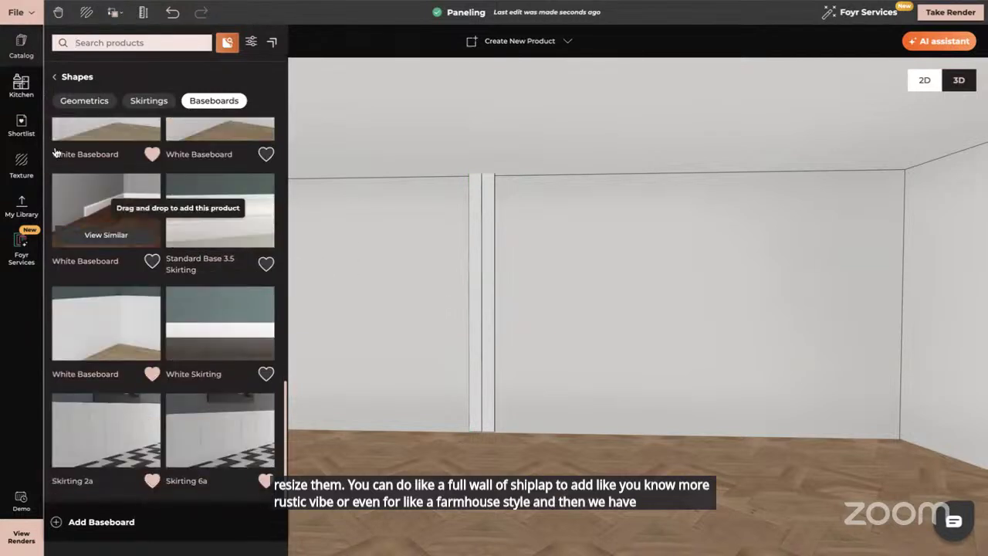
left_click(22, 123)
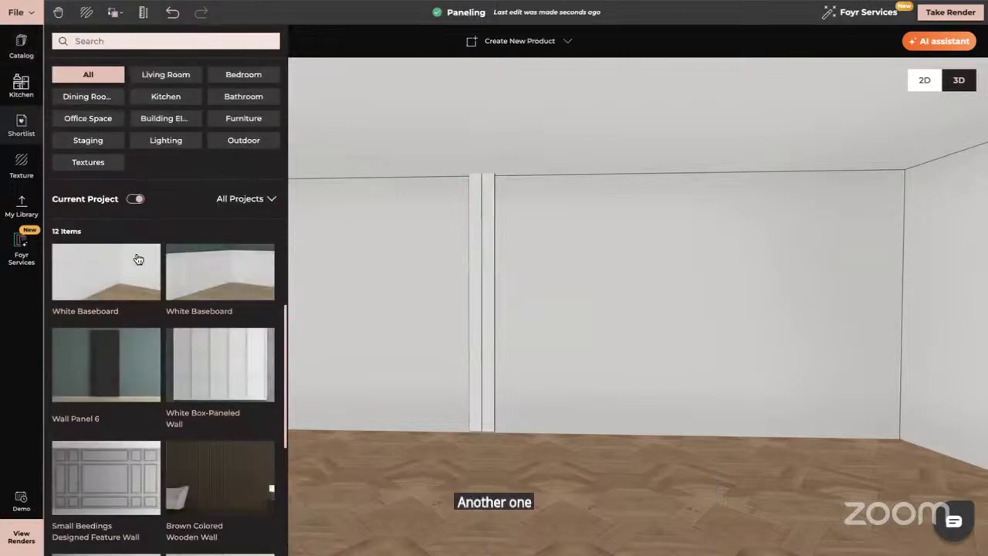
scroll(169, 430, "down", 2)
scroll(169, 430, "down", 2)
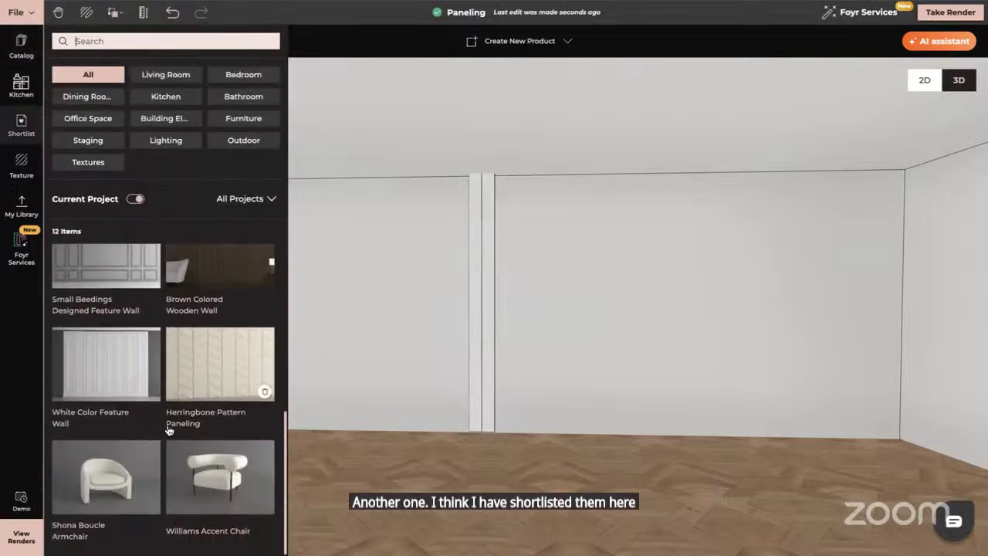
scroll(169, 430, "up", 4)
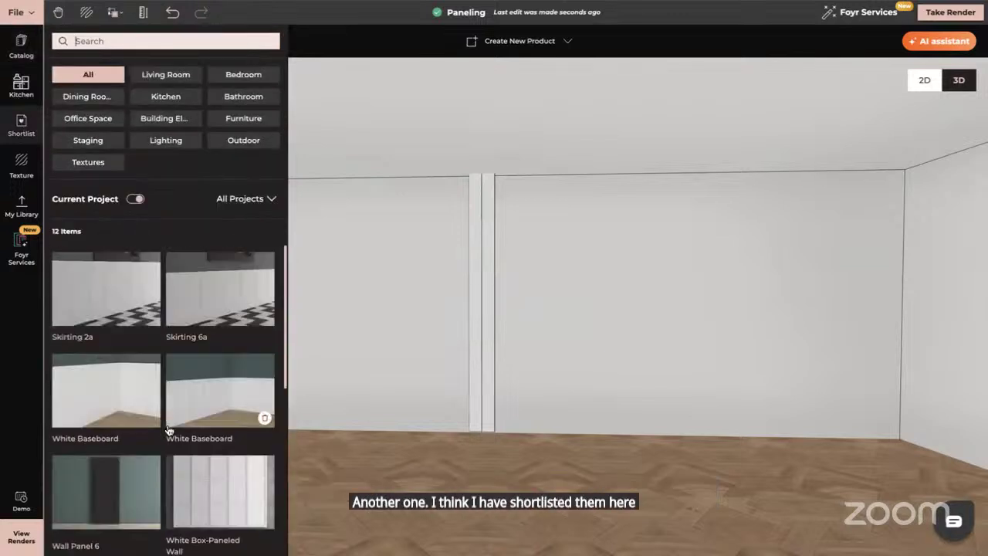
left_click(102, 286)
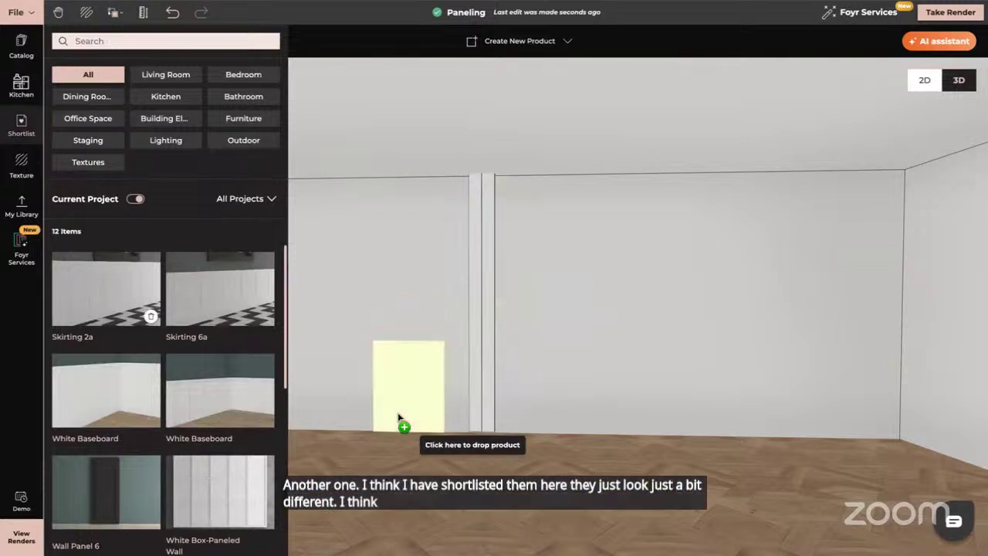
left_click(402, 423)
- Resize the new Skirting 2a into a tall, narrow panel, raising its height and reducing its width by more than half
left_click(409, 379)
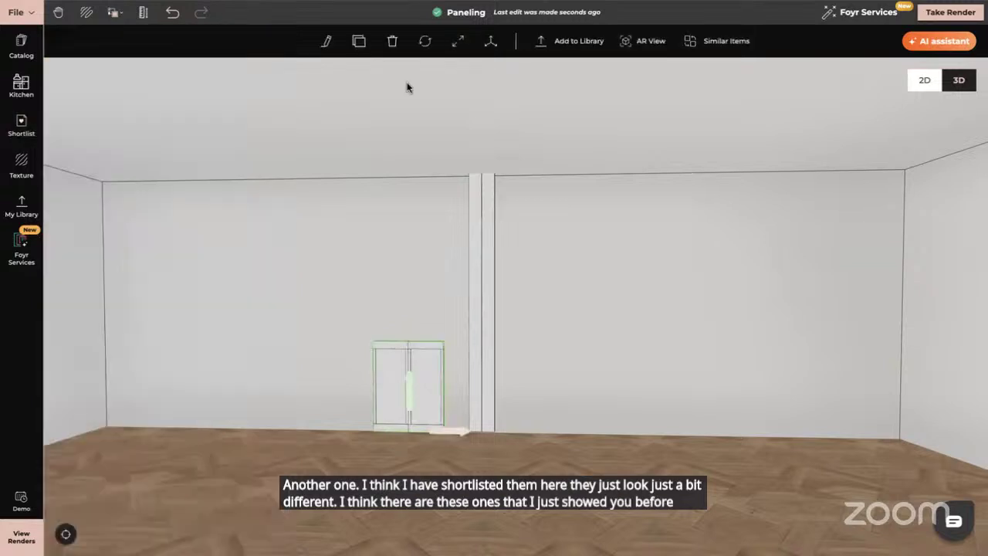
left_click(457, 40)
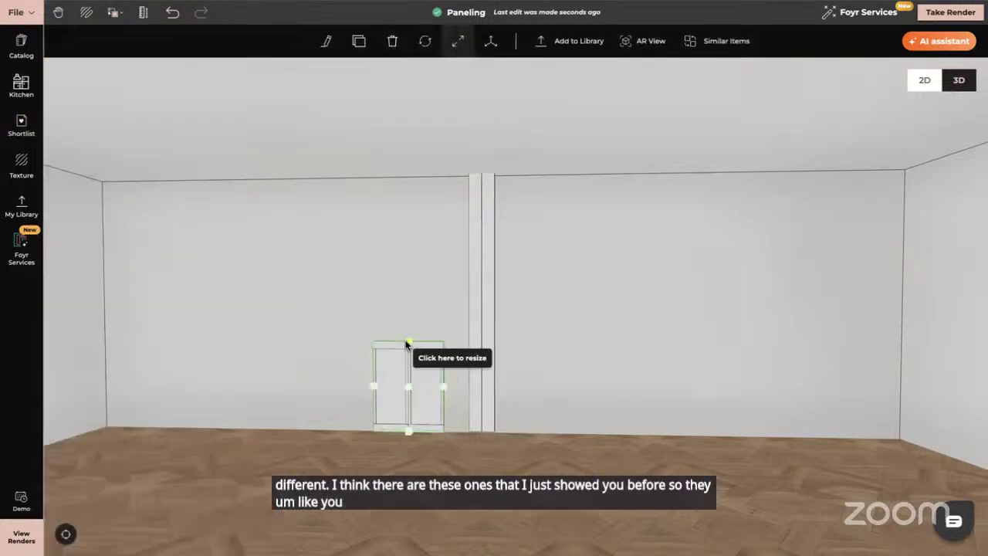
left_click_drag(409, 341, 408, 254)
left_click_drag(443, 344, 404, 345)
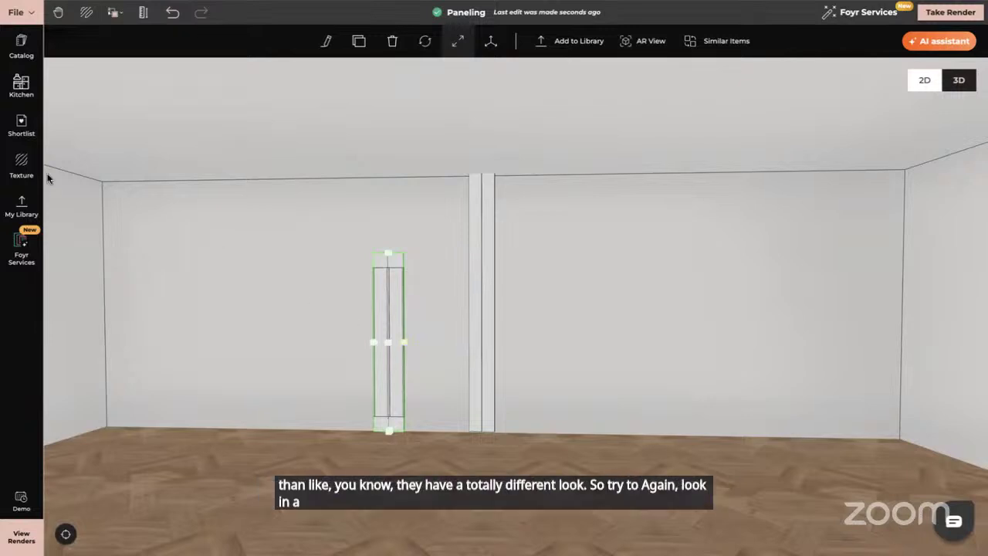
- Place the White Baseboard and Outer L Shaped Skirting 3c from the catalog's Skirtings side by side on the empty part of the wall
left_click(21, 45)
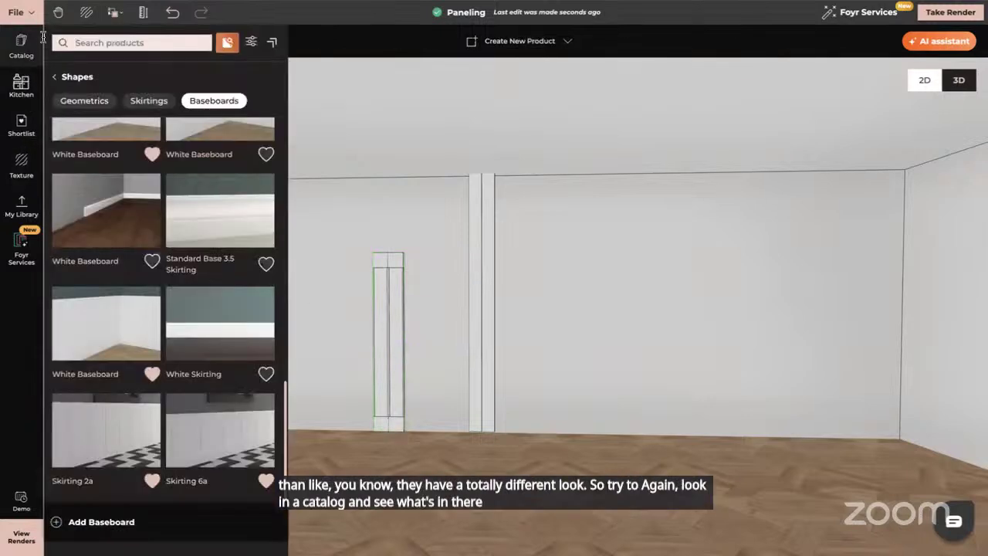
left_click(148, 100)
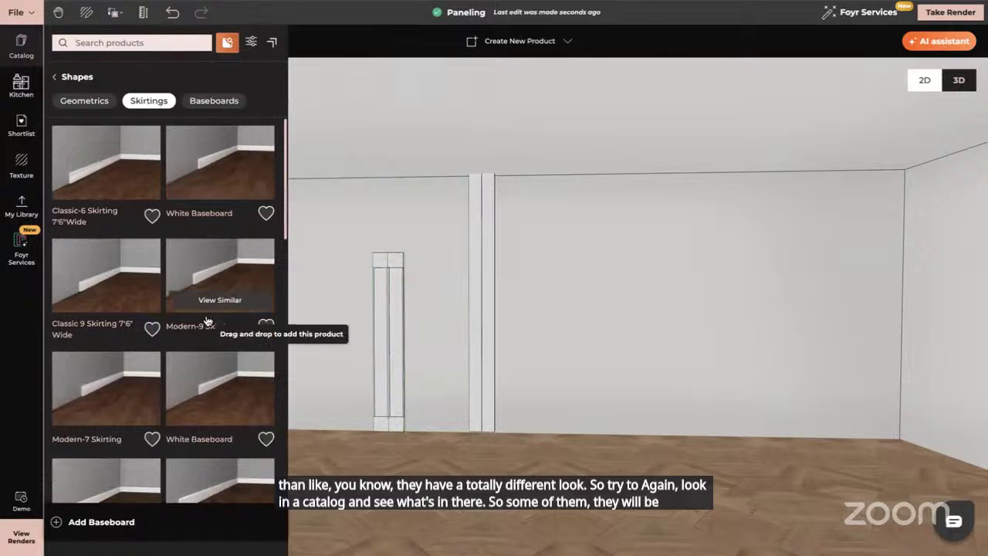
scroll(207, 321, "down", 5)
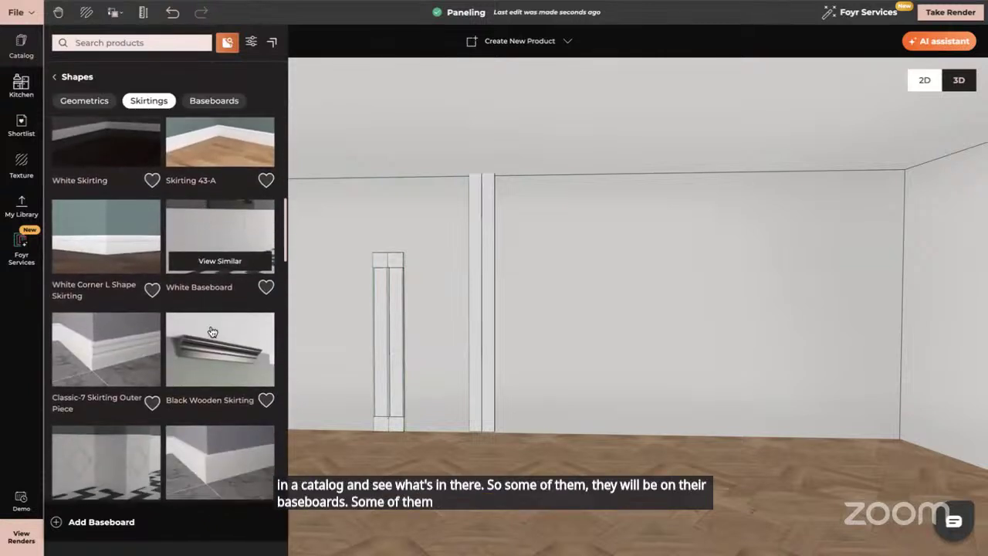
left_click_drag(209, 230, 605, 387)
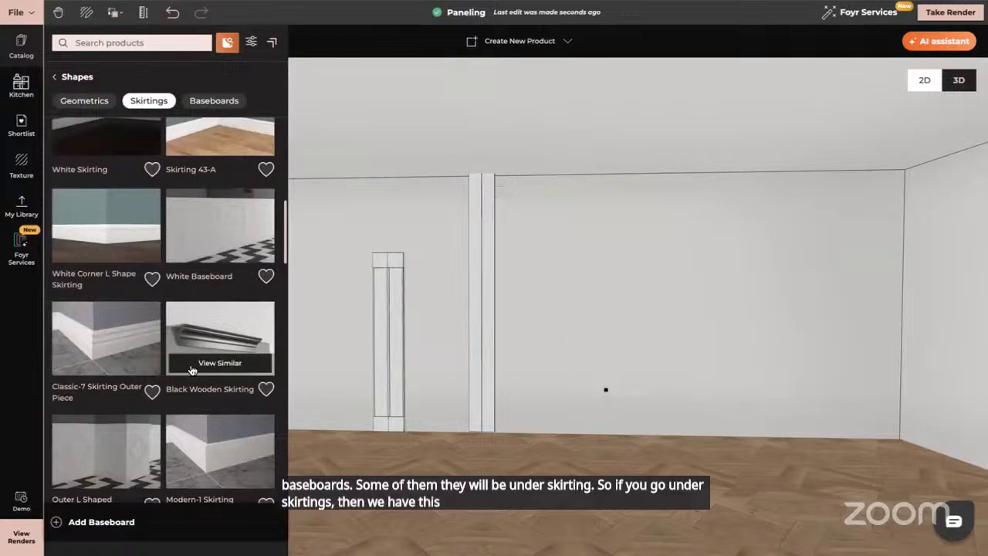
scroll(216, 371, "down", 2)
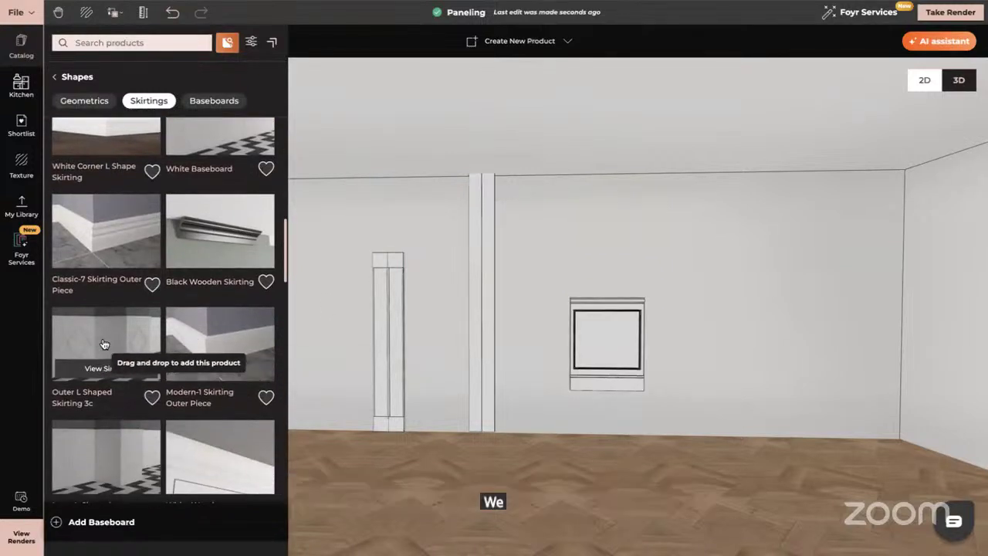
left_click_drag(104, 344, 679, 402)
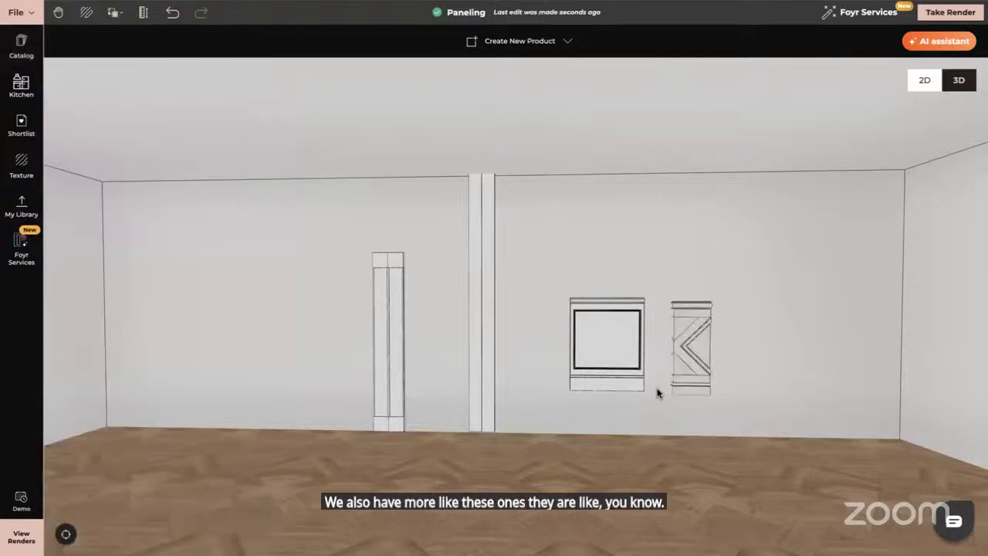
- Place Skirting 3a from the catalog's Skirtings on the wall and delete the narrow Outer L Shaped Skirting 3c next to it
left_click(21, 48)
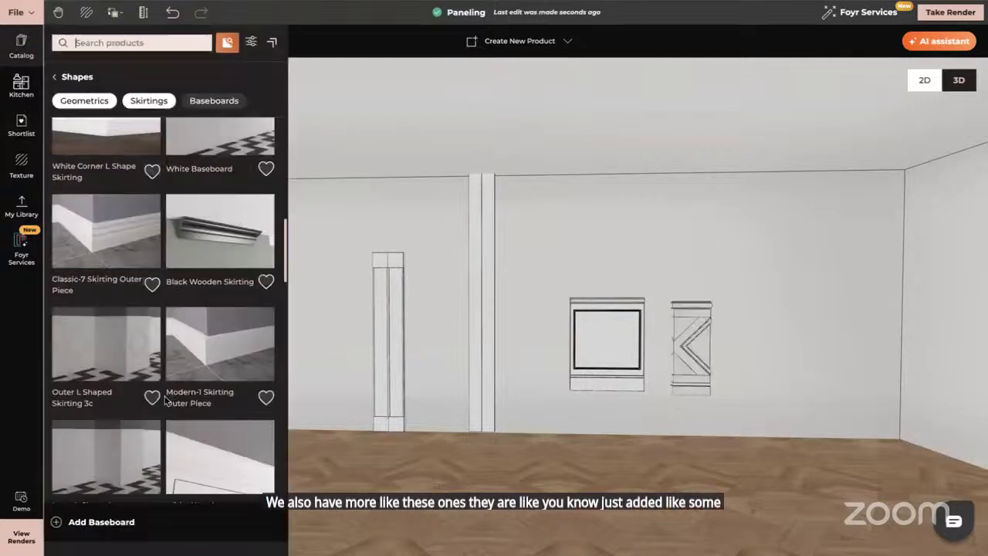
scroll(186, 440, "down", 5)
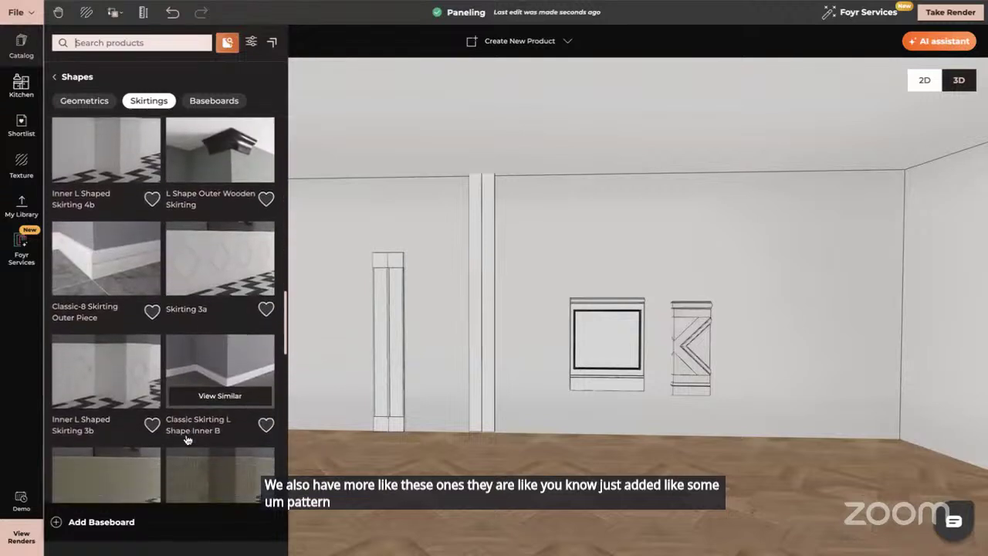
left_click(197, 251)
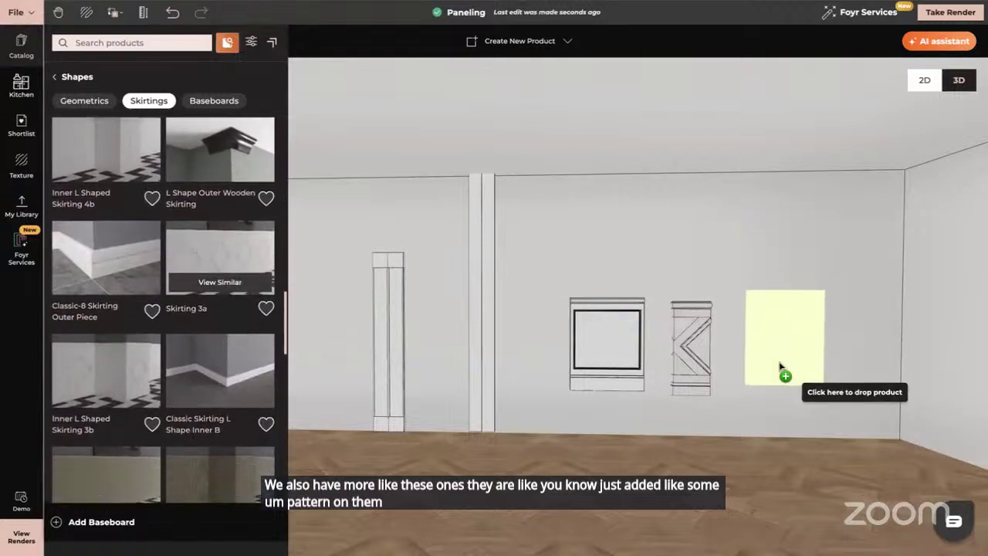
left_click(776, 380)
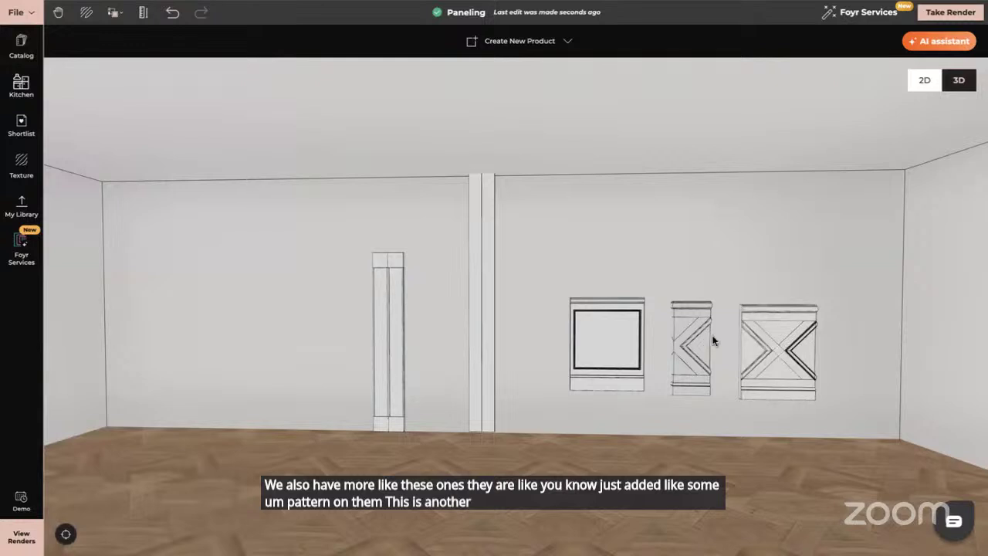
key("Delete")
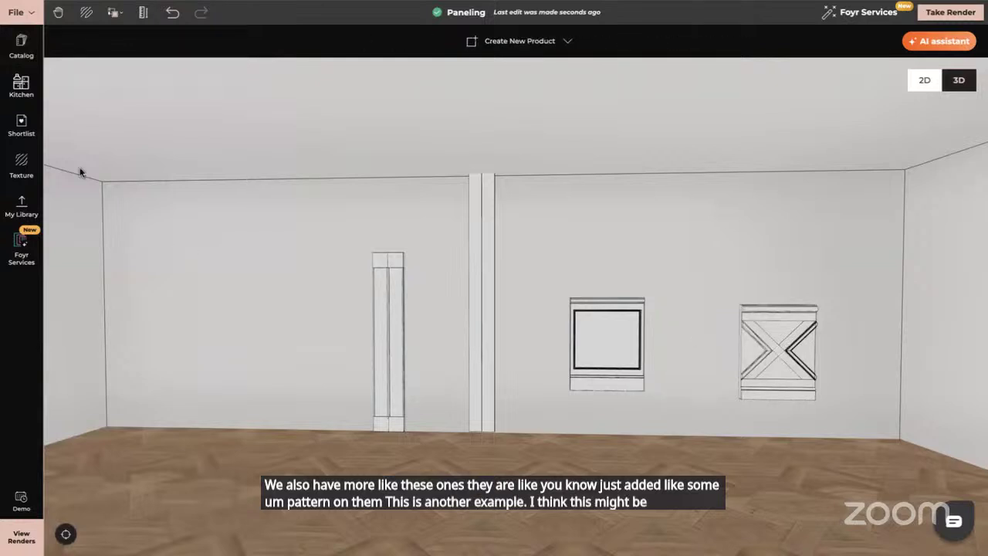
- Look through the catalog's whole Skirtings list, including the straight, inner and outer L-shaped, and Vintage White pieces
left_click(21, 48)
scroll(127, 368, "down", 8)
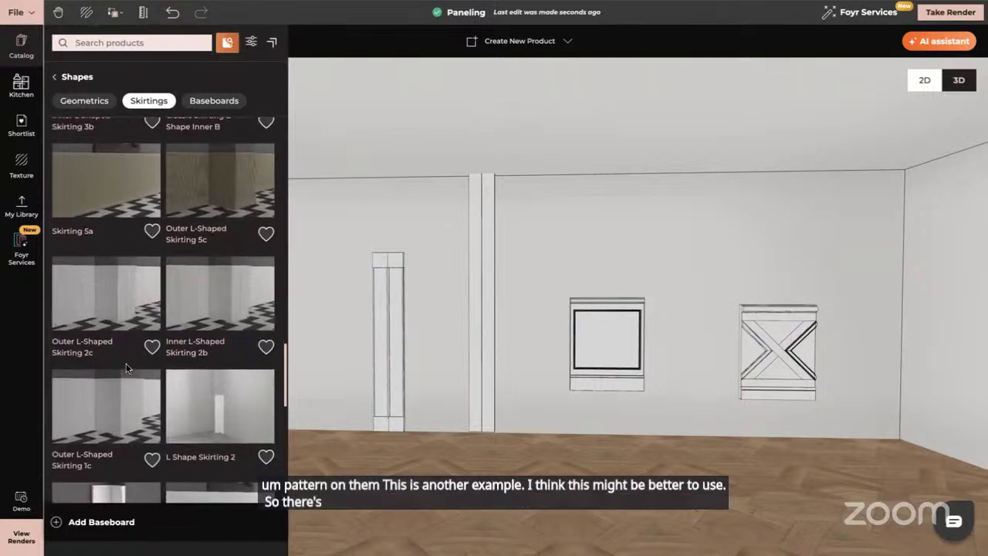
scroll(127, 364, "down", 1)
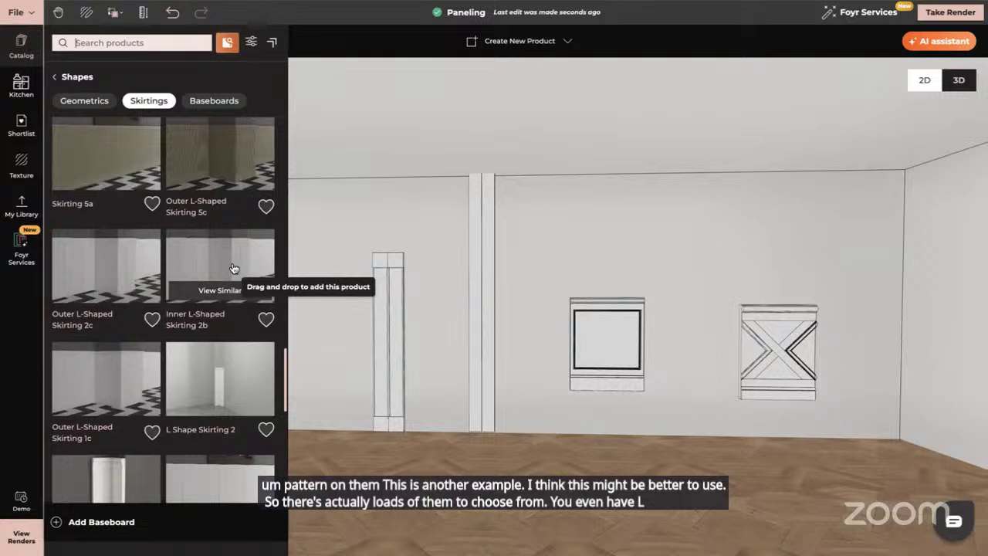
scroll(234, 268, "down", 4)
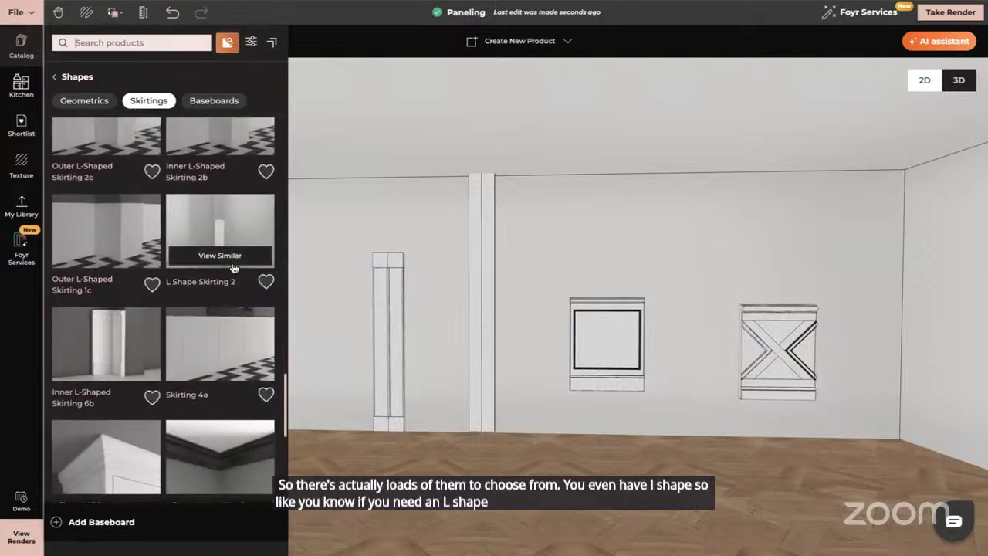
scroll(234, 268, "down", 5)
scroll(221, 362, "down", 3)
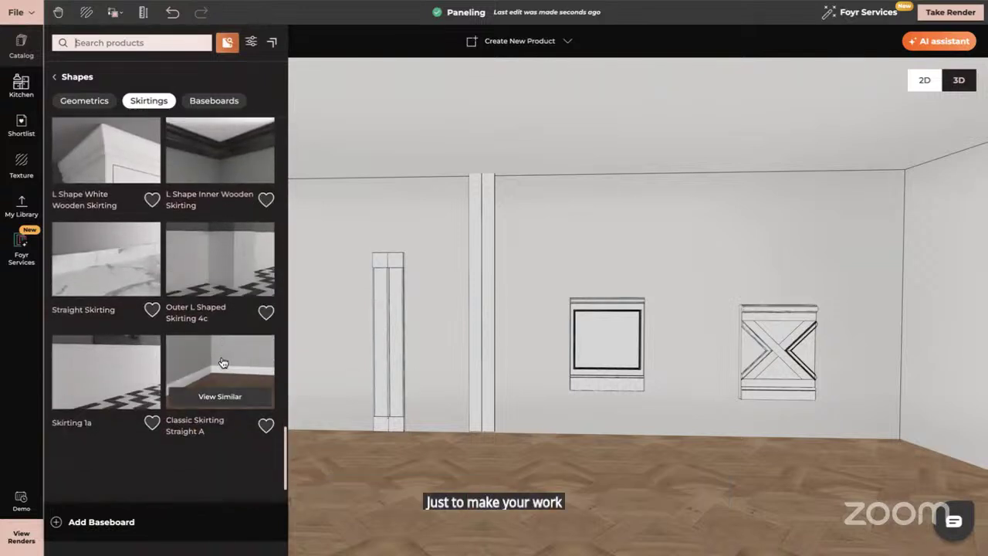
scroll(221, 362, "down", 2)
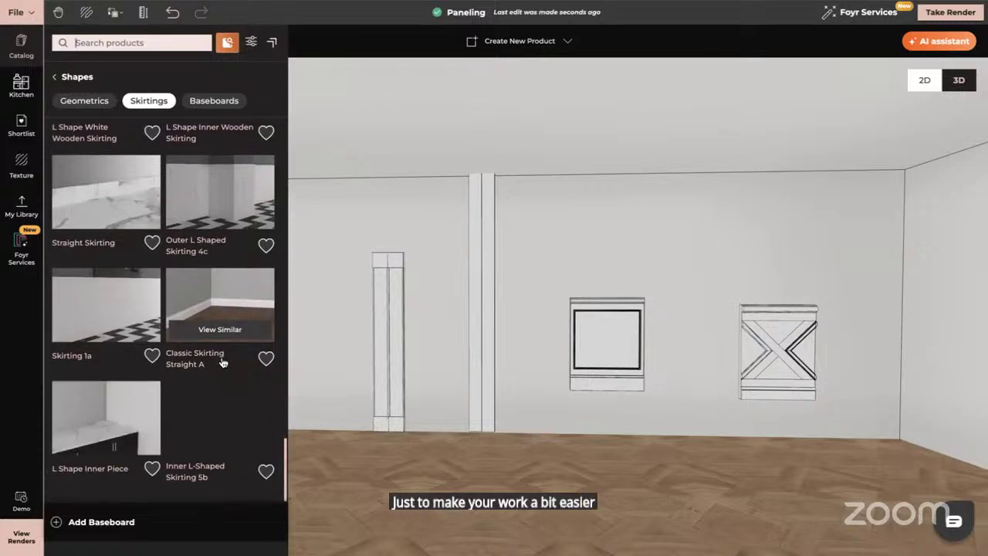
scroll(221, 362, "down", 9)
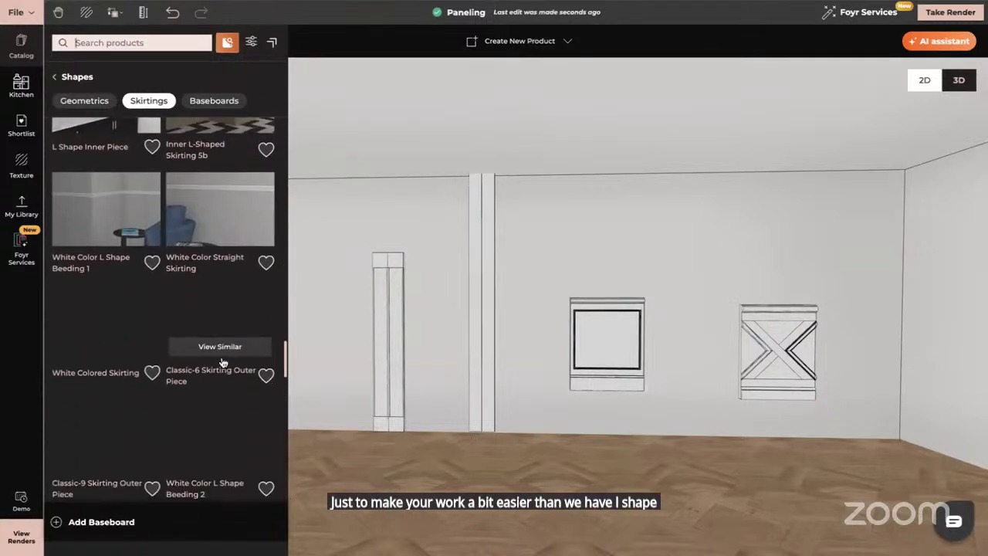
scroll(222, 362, "down", 13)
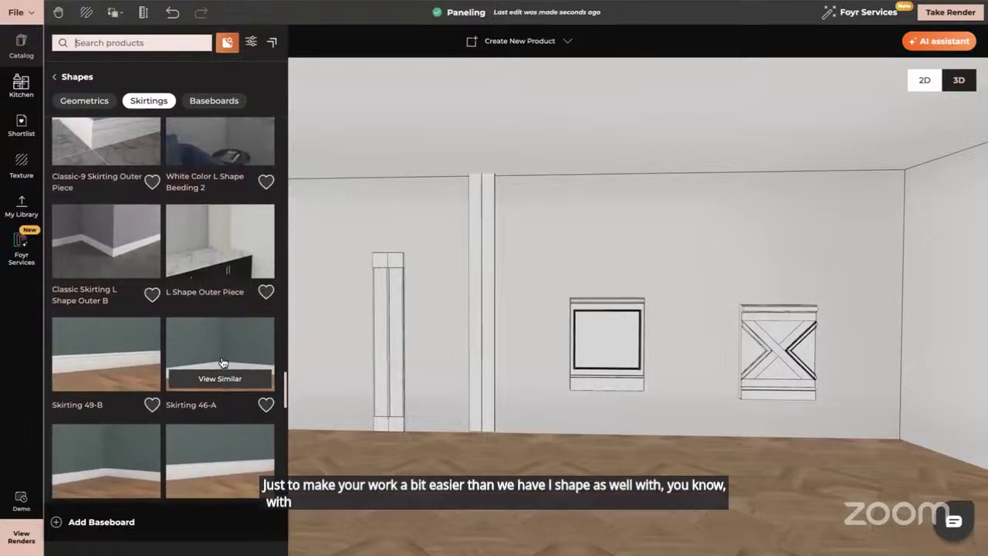
scroll(222, 362, "down", 12)
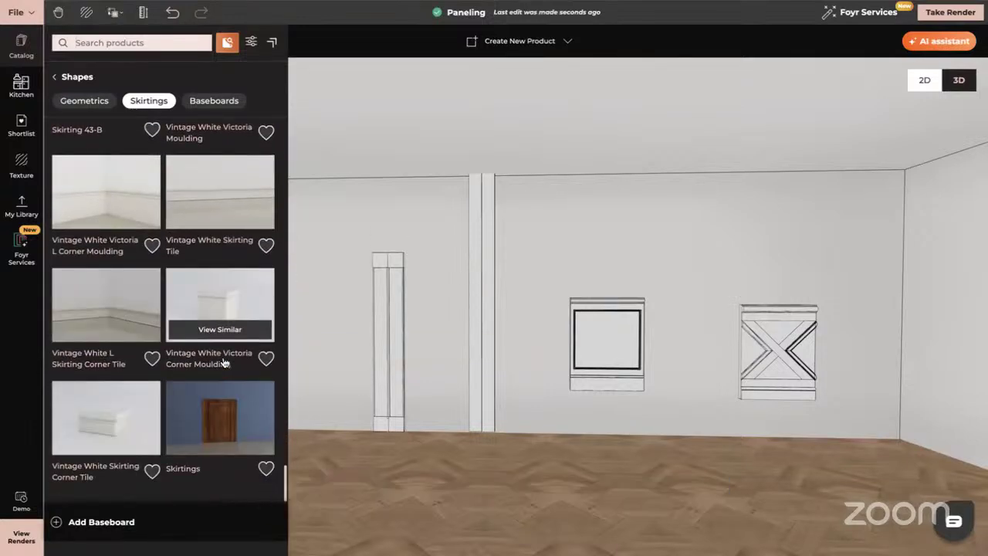
scroll(222, 362, "up", 18)
scroll(224, 363, "up", 15)
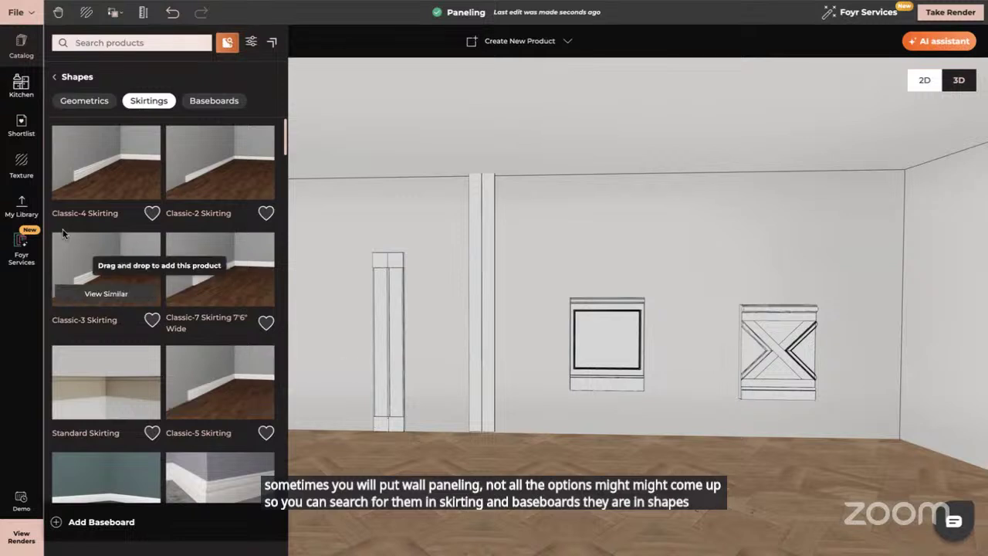
- Open Feature Walls under Building Elements in the catalog and look at its wall types
left_click(53, 77)
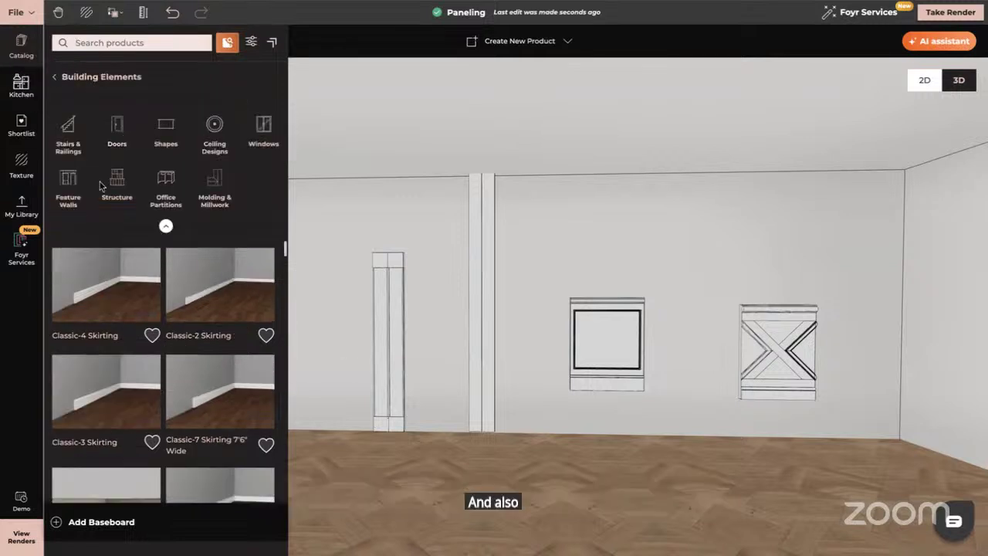
left_click(70, 179)
left_click(99, 112)
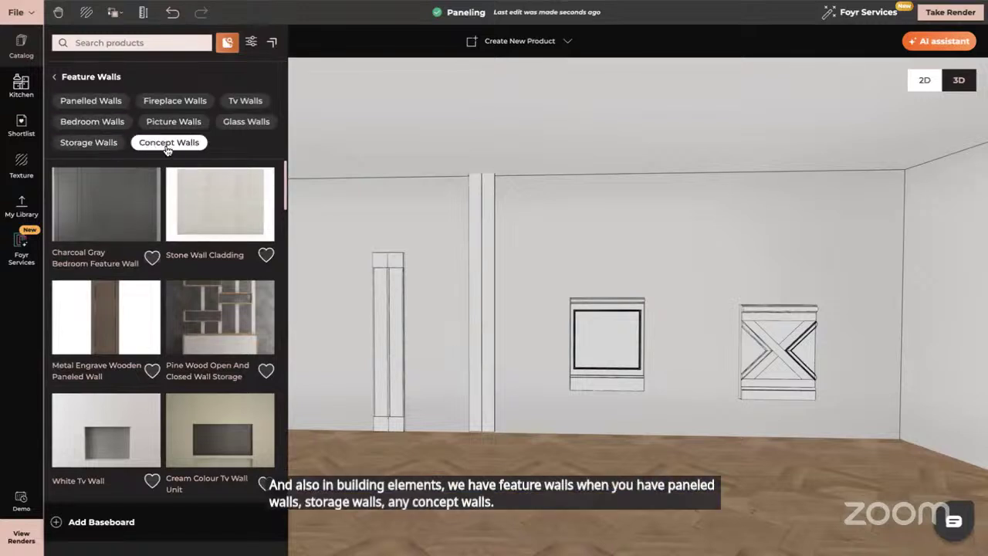
- Delete the two tall panels, the White Baseboard and Skirting 3a to empty the wall
left_click(394, 315)
key("Delete")
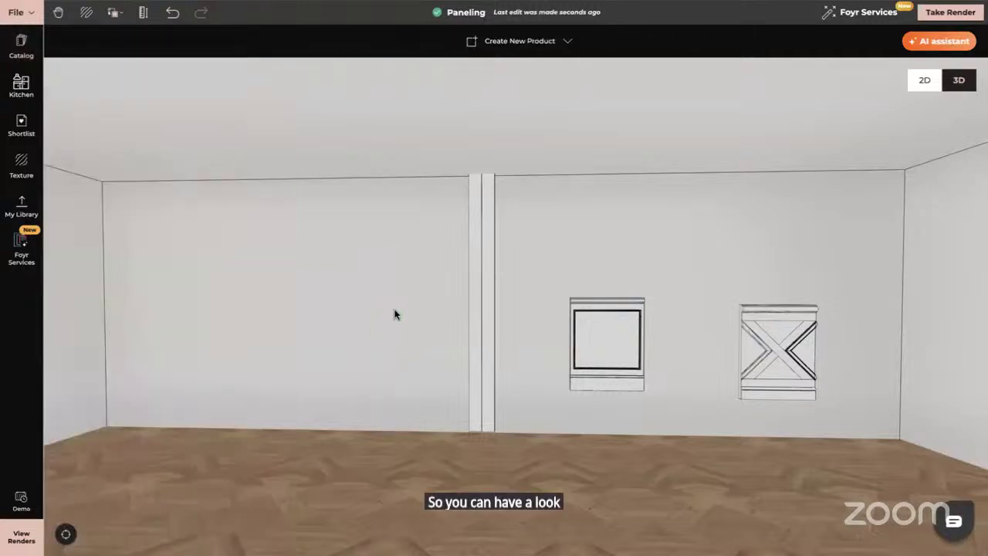
left_click(480, 324)
key("Delete")
left_click(594, 323)
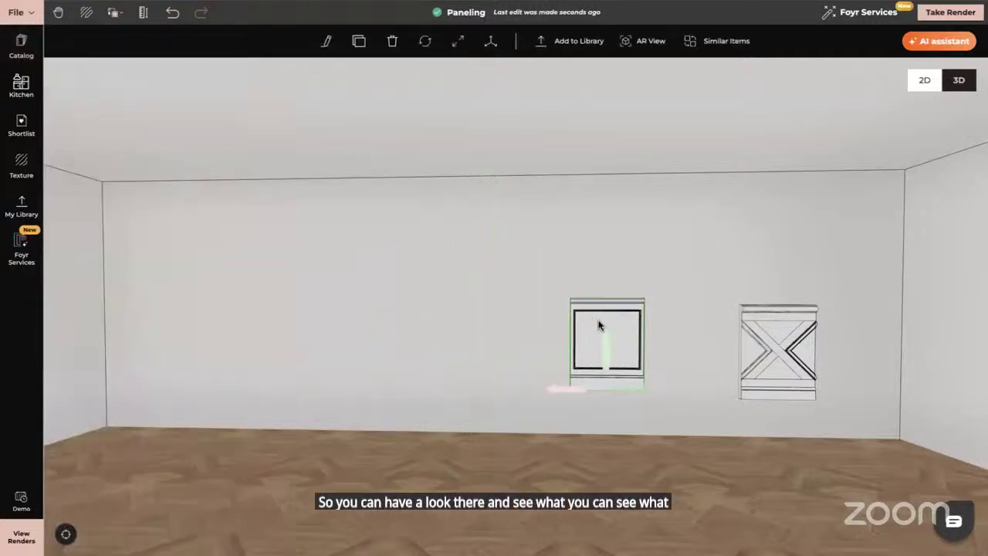
key("Delete")
left_click(778, 367)
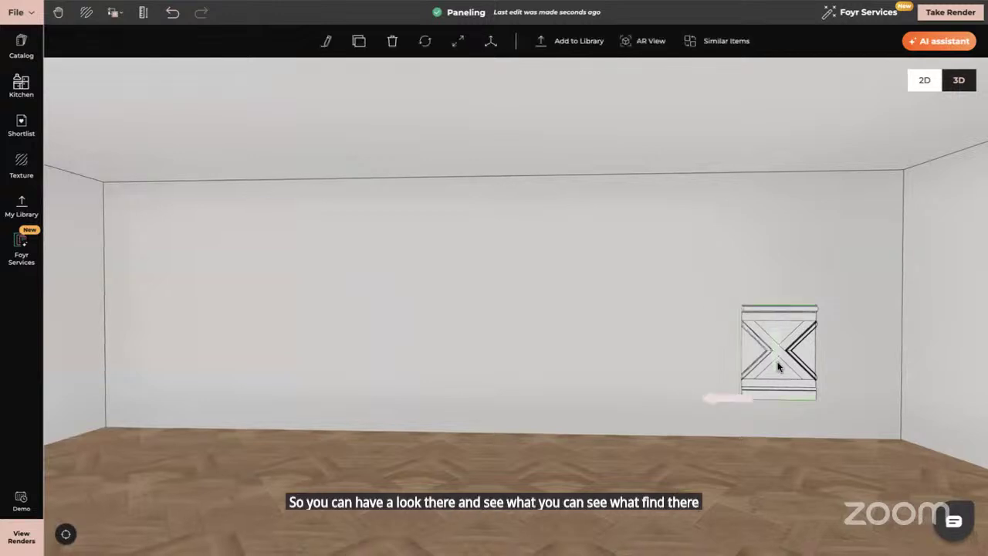
key("Delete")
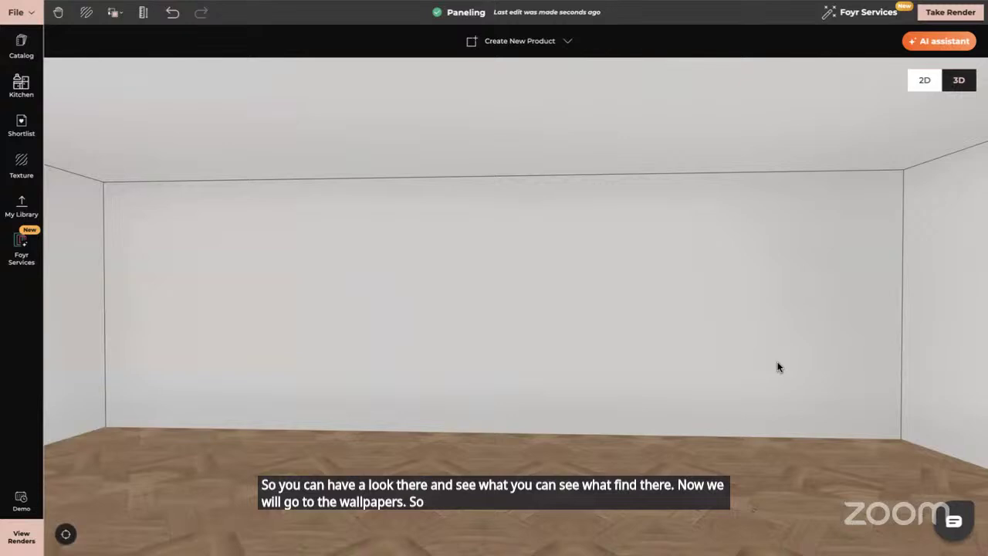
- Clear the walnut search in the texture library and compare the Wall and Pattern categories and their subcategories, ending on Pattern
left_click(21, 165)
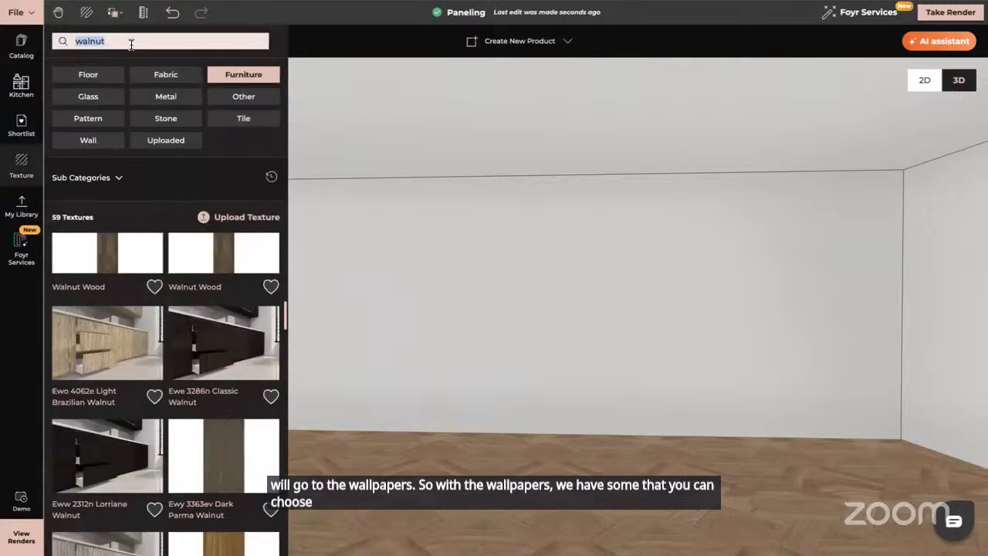
key("BackSpace")
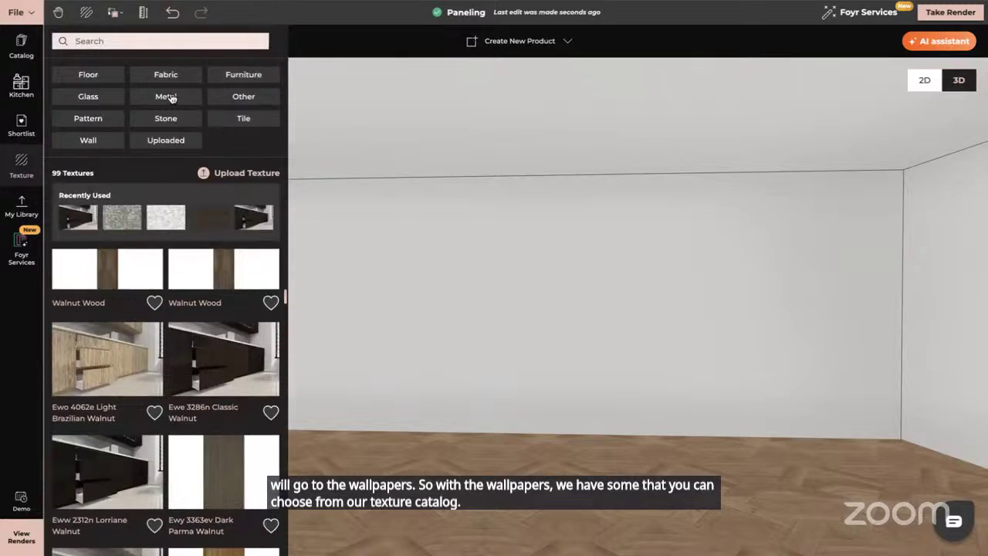
left_click(89, 119)
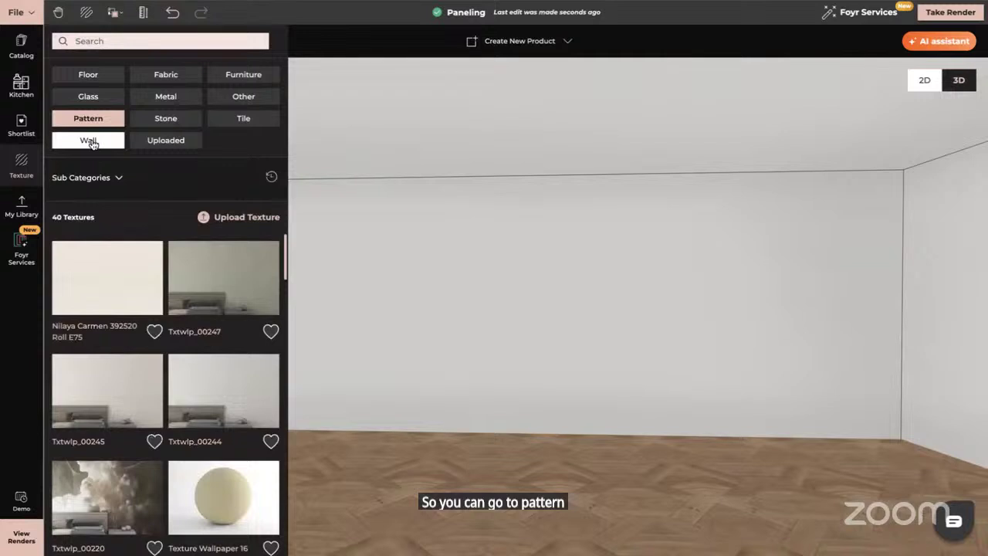
left_click(91, 142)
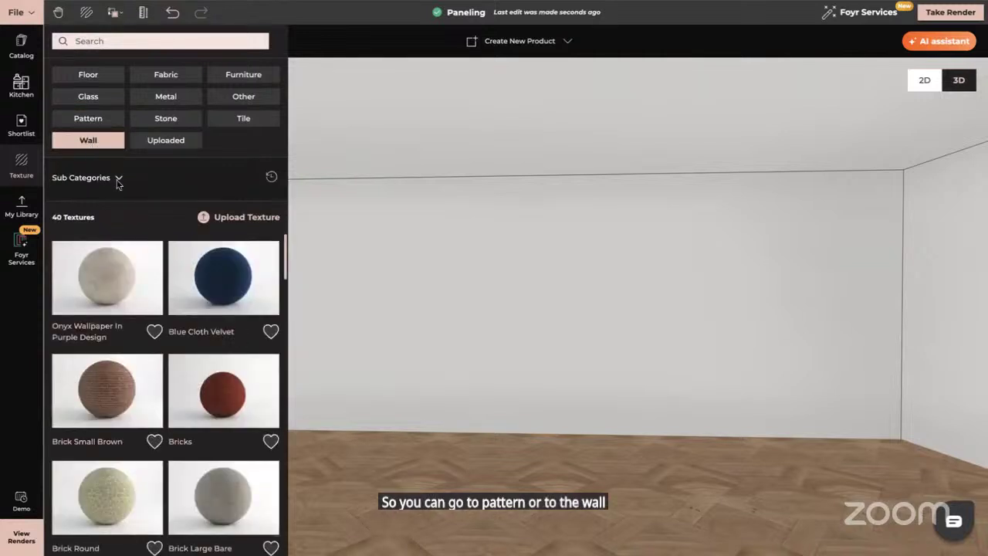
left_click(118, 180)
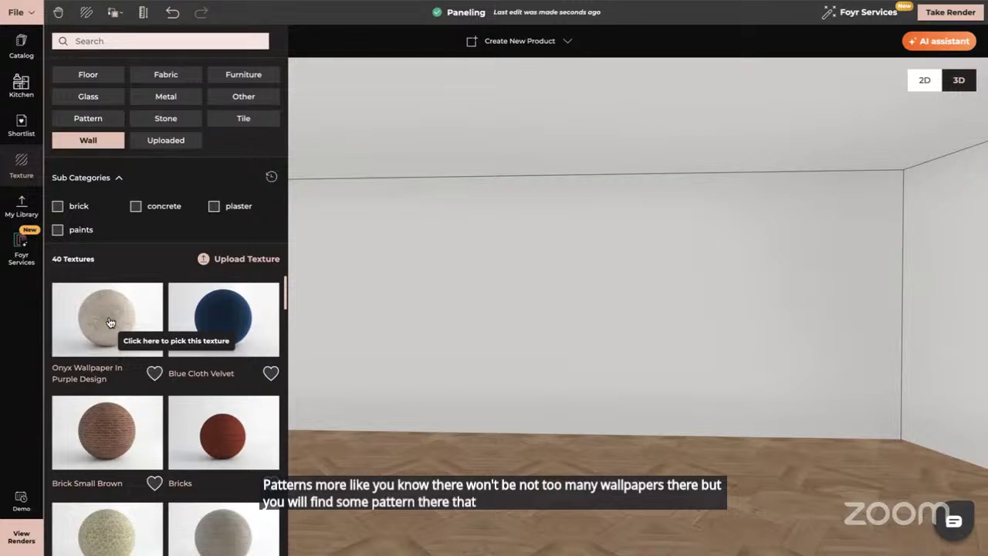
left_click(96, 124)
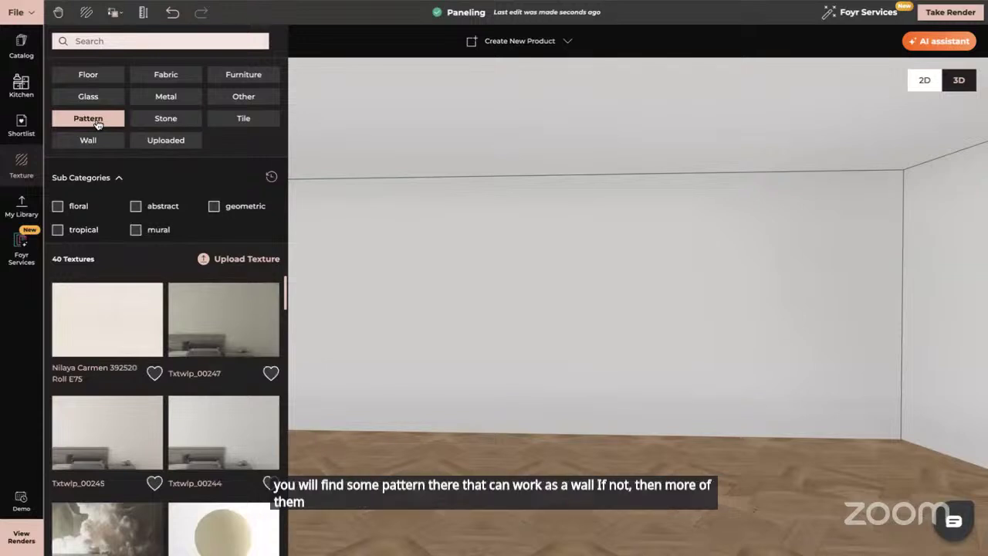
- Find the floral Txtwlp_00242 wallpaper among the Pattern textures and apply it to the back wall
scroll(220, 409, "down", 3)
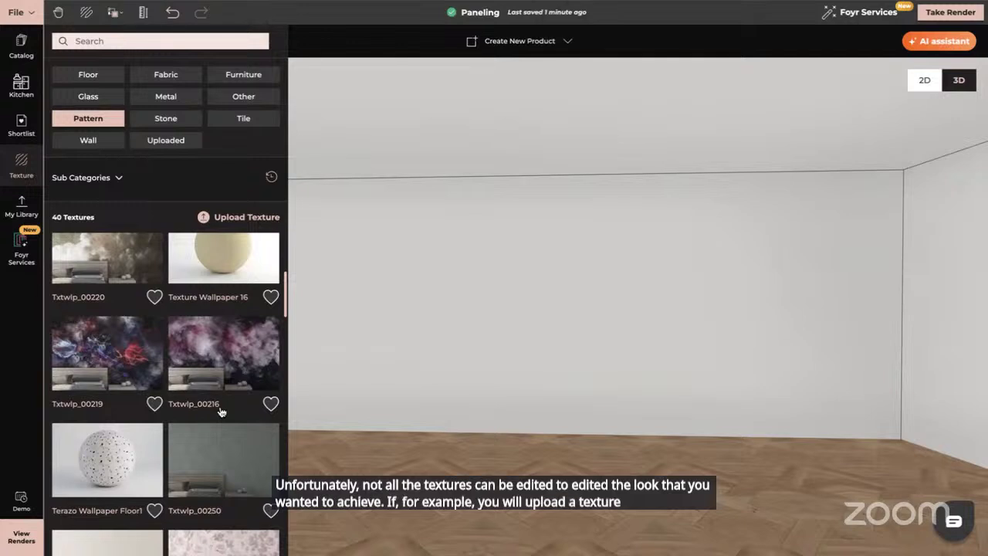
scroll(136, 461, "down", 3)
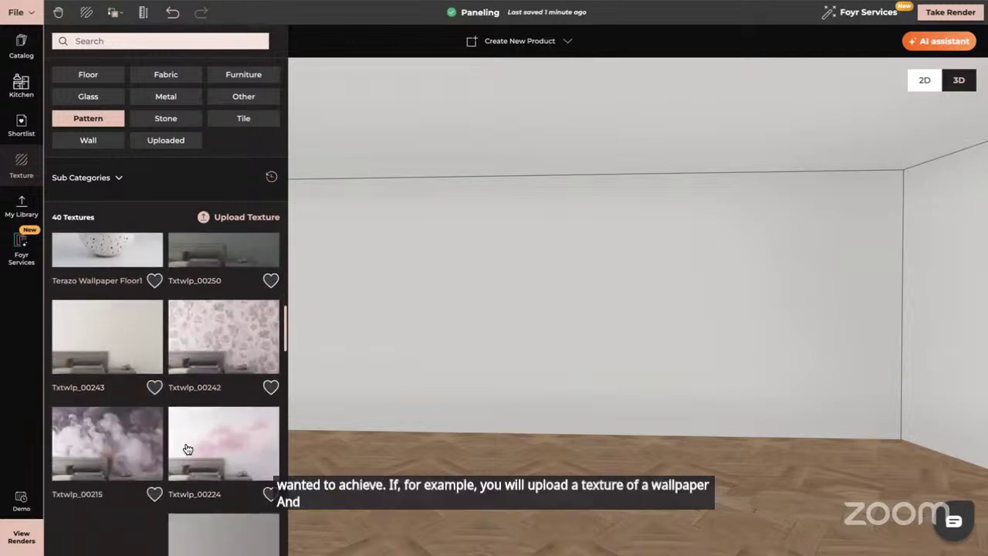
left_click_drag(215, 366, 487, 316)
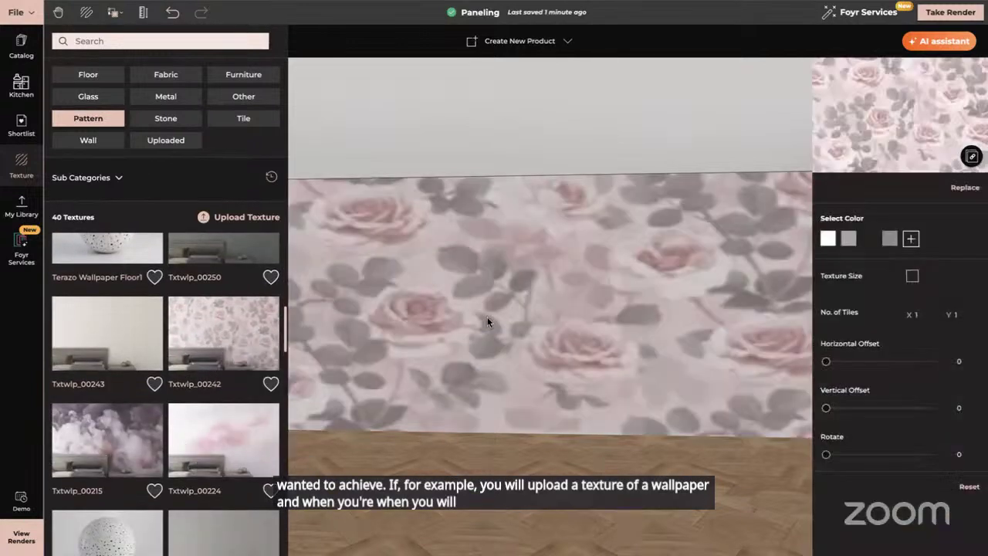
- Set the floral wallpaper's number of tiles to 6 in X and 6 in Y
left_click(926, 313)
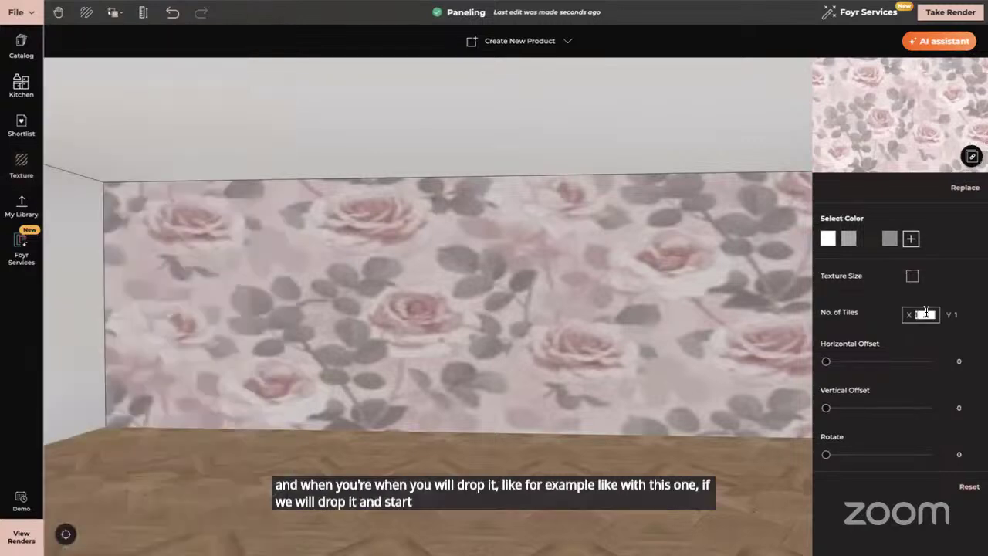
type("6")
key("Tab")
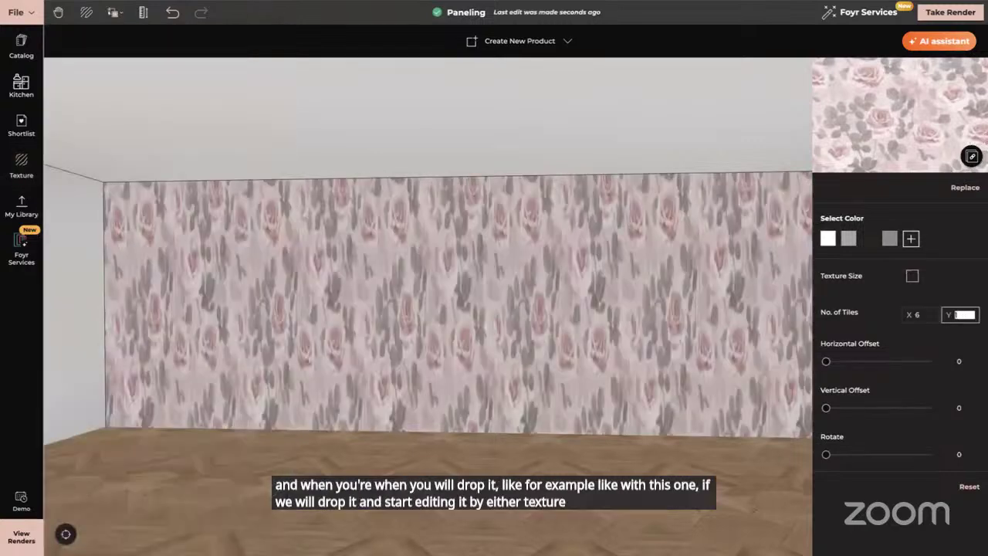
type("6")
key("Return")
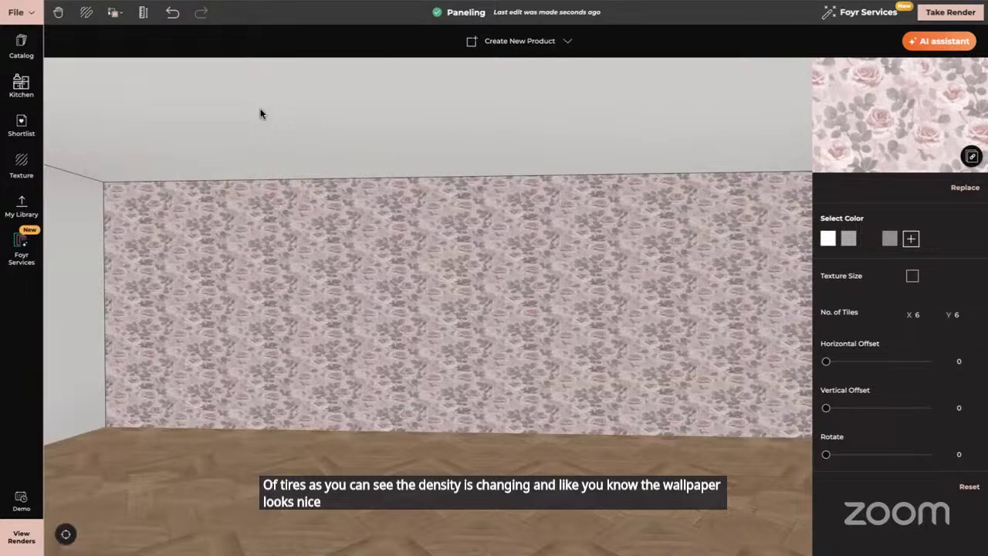
- Find the cloud mural Txtwlp_00220 among the Pattern textures and apply it to the back wall
left_click(22, 163)
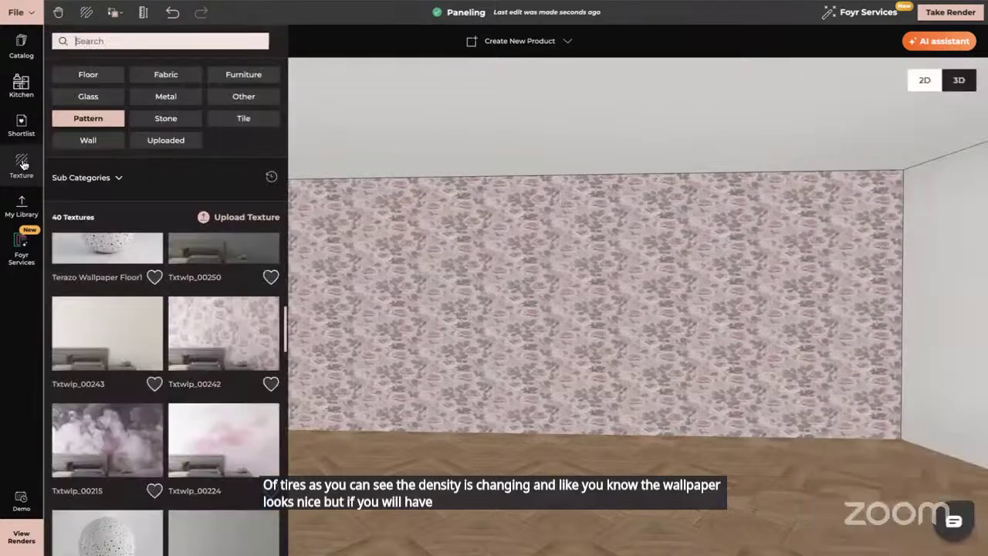
scroll(193, 459, "down", 4)
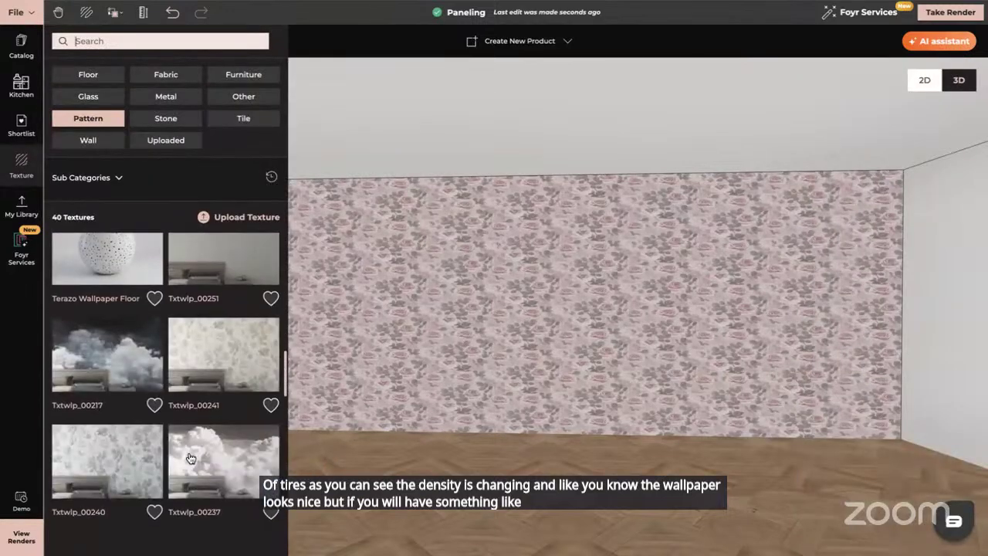
scroll(191, 458, "up", 1)
scroll(190, 458, "down", 3)
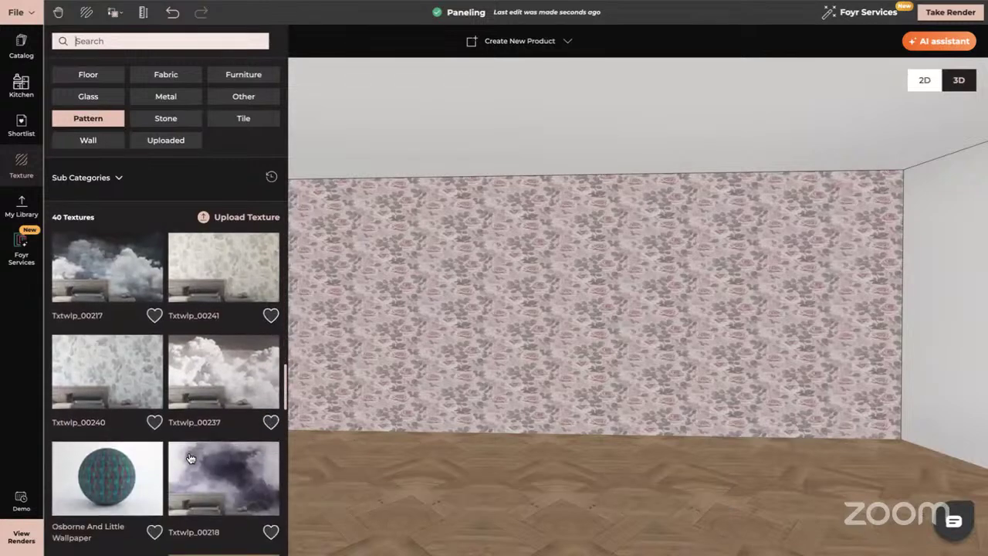
scroll(190, 458, "down", 2)
scroll(191, 458, "up", 5)
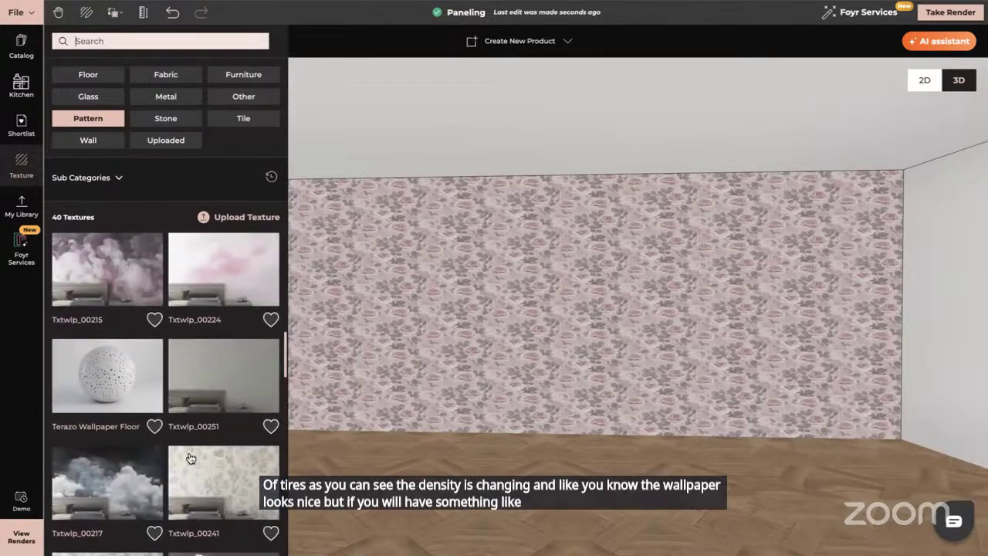
scroll(191, 458, "down", 2)
scroll(190, 459, "up", 7)
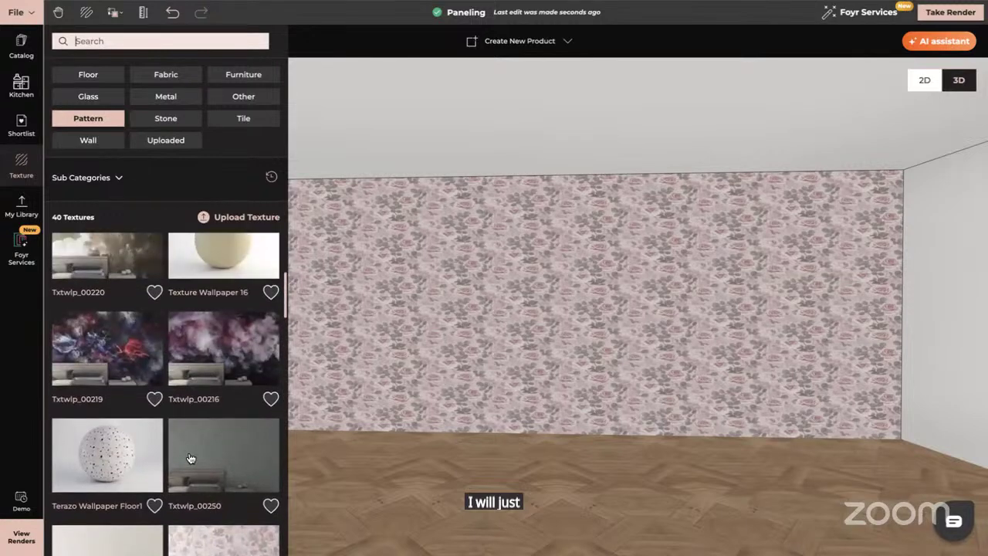
scroll(190, 458, "up", 2)
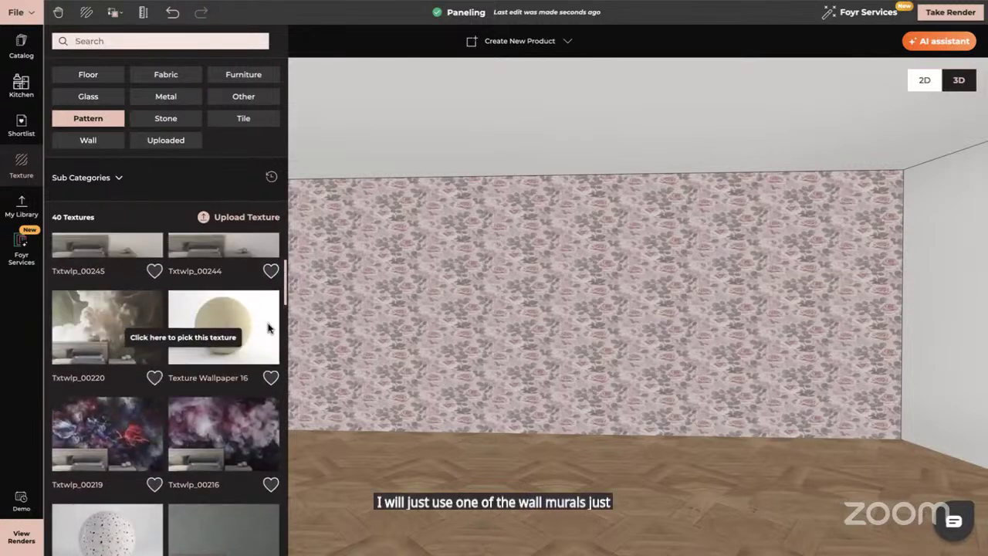
left_click_drag(268, 328, 428, 280)
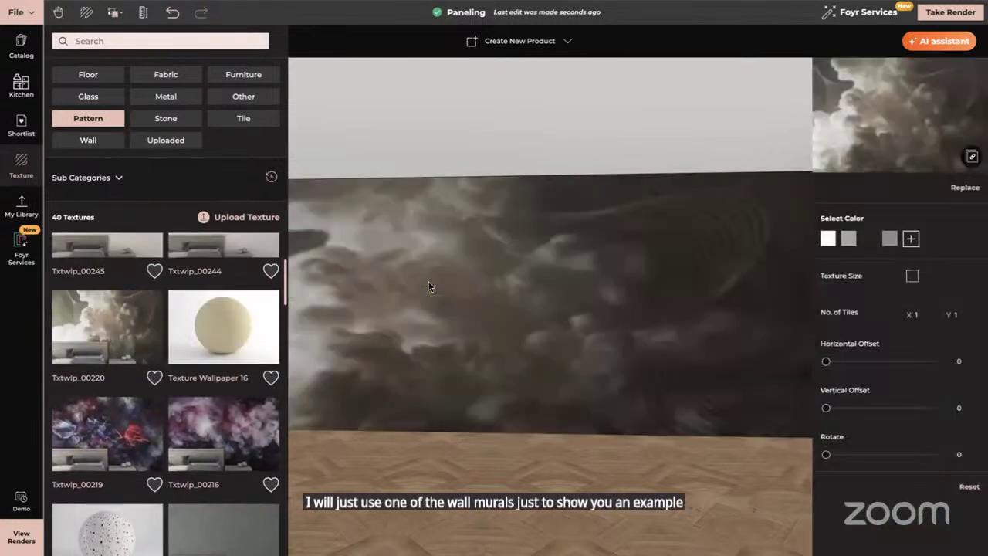
- Set the cloud mural's number of tiles to 4 in X and 4 in Y
left_click(930, 313)
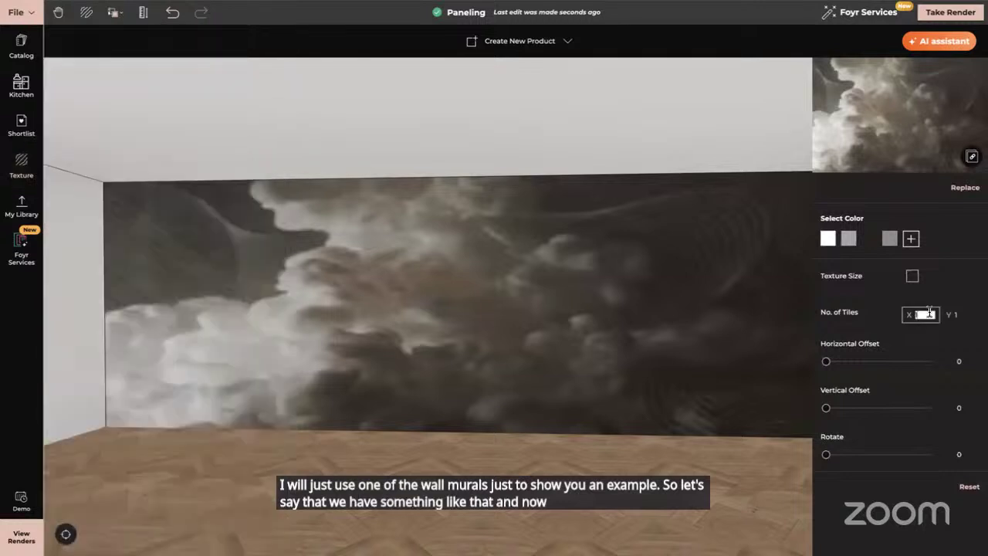
type("4")
key("Tab")
type("4")
key("Tab")
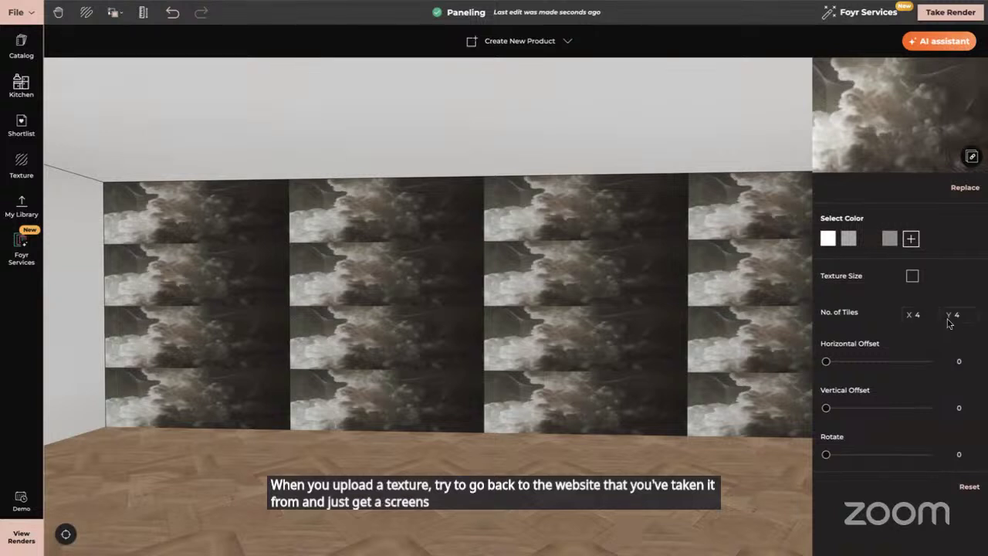
- Return the cloud mural's number of tiles to 1 in X and 1 in Y
left_click(922, 313)
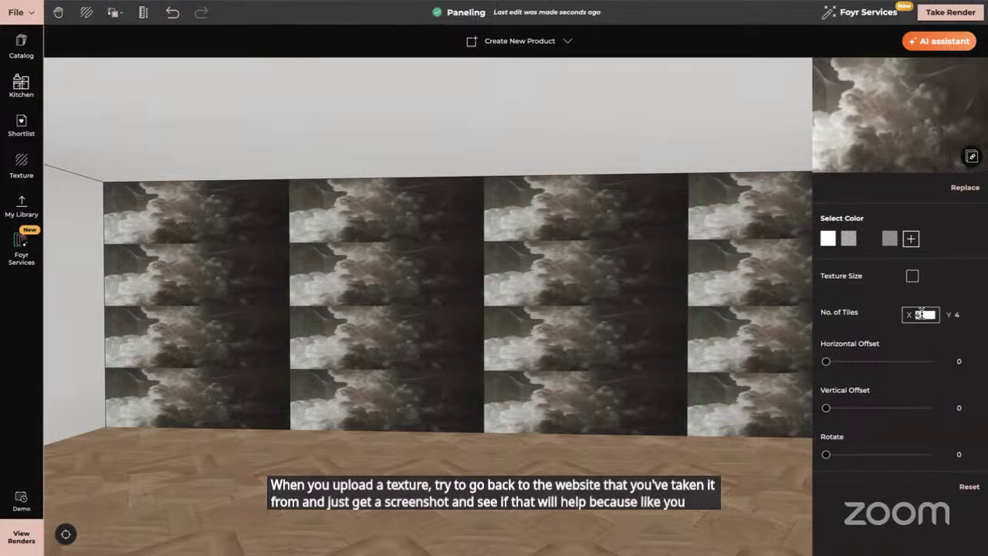
key("BackSpace")
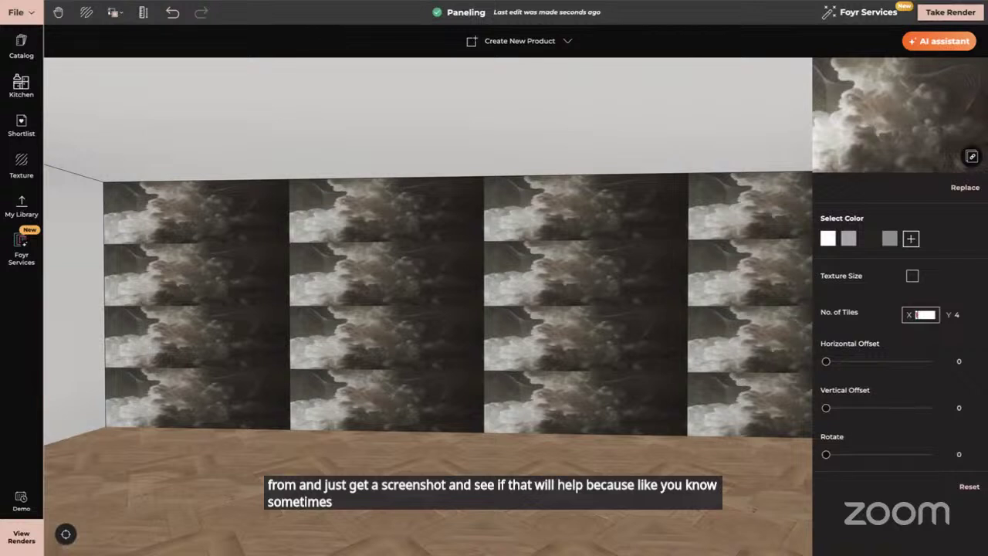
type("1")
key("Tab")
type("1")
key("Return")
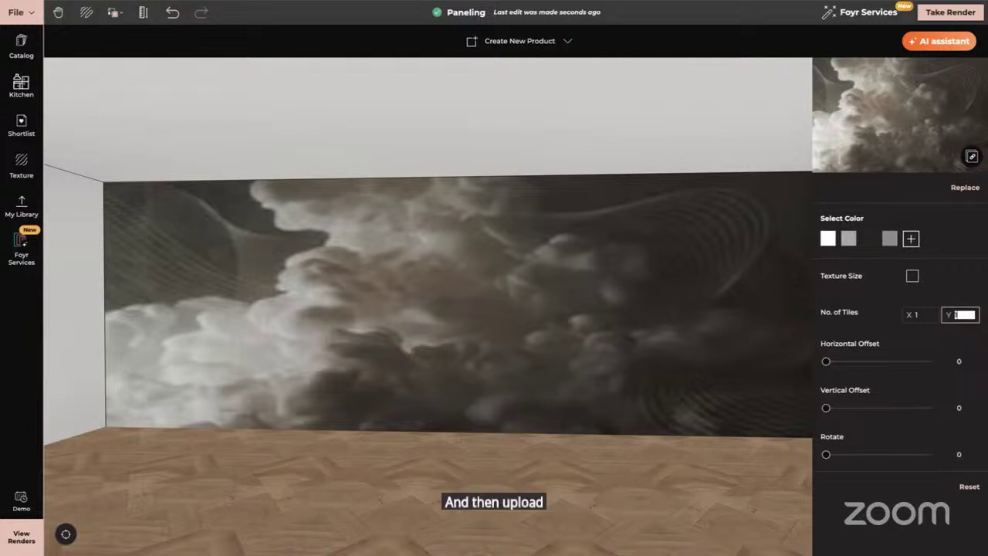
- Apply the uploaded blue-leaf wallpaper to the back wall and set its number of tiles to 8 in X and 4 in Y
left_click(24, 174)
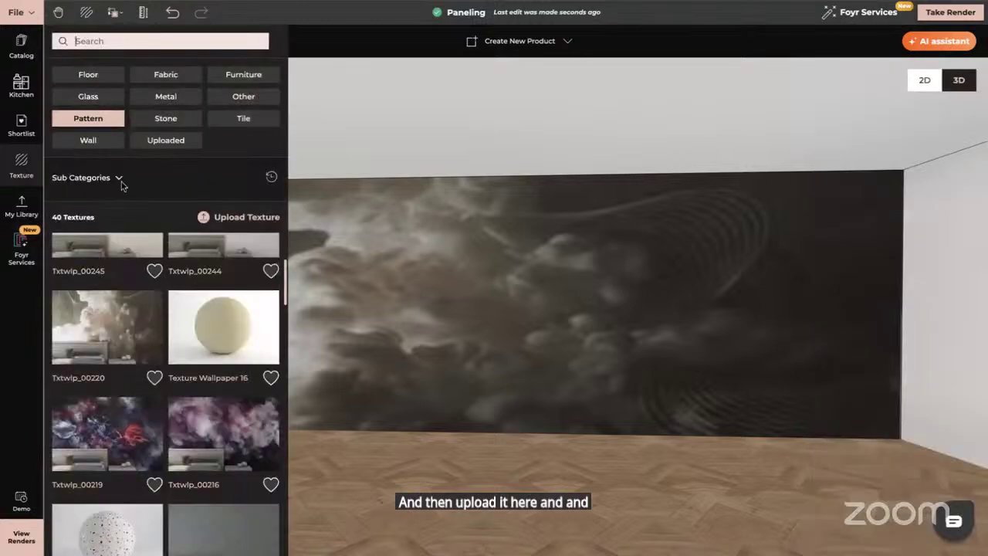
left_click(166, 142)
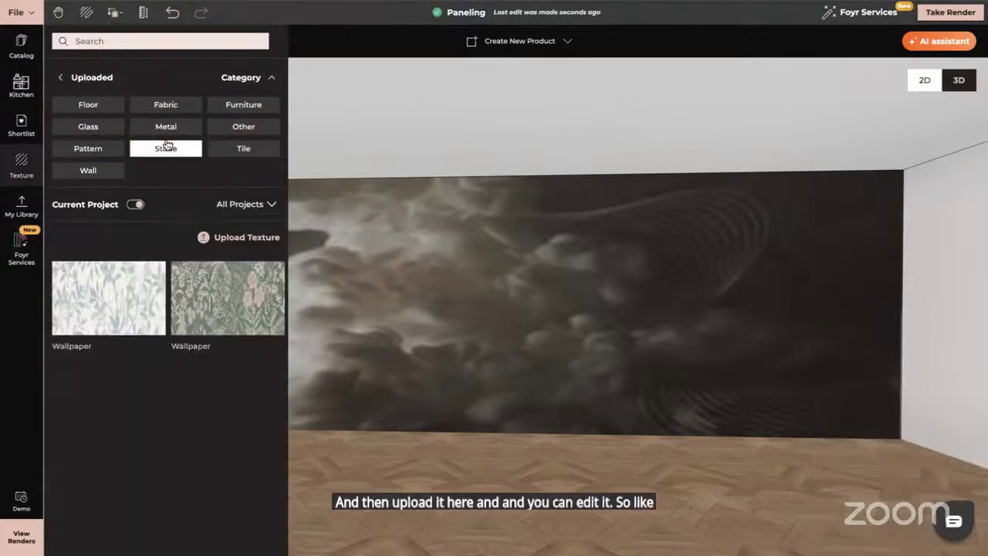
left_click_drag(84, 294, 517, 283)
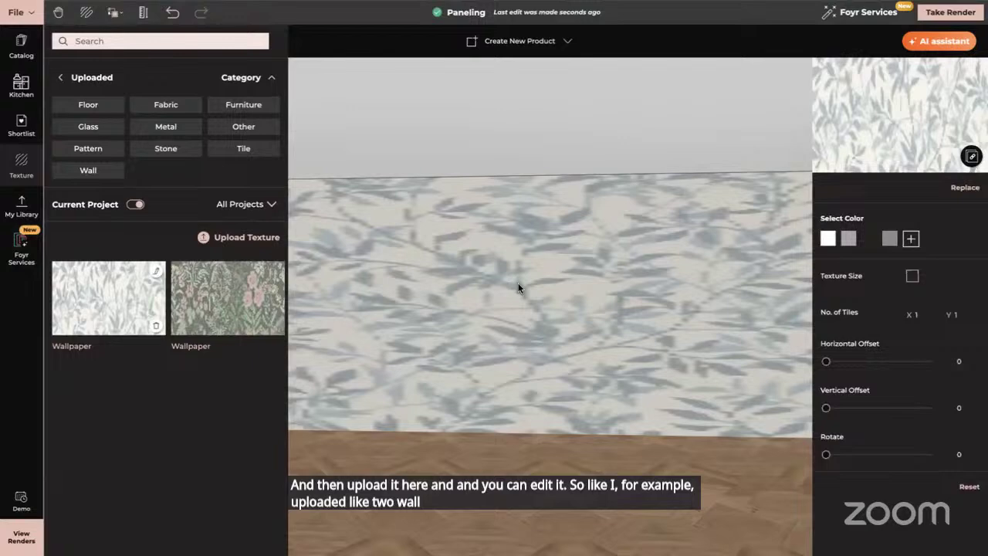
left_click(922, 313)
type("8")
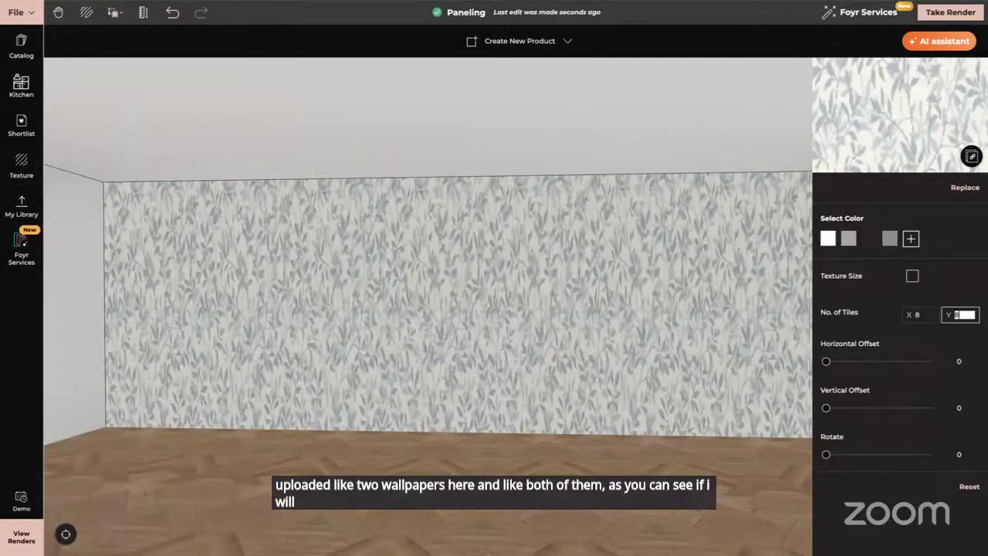
key("Return")
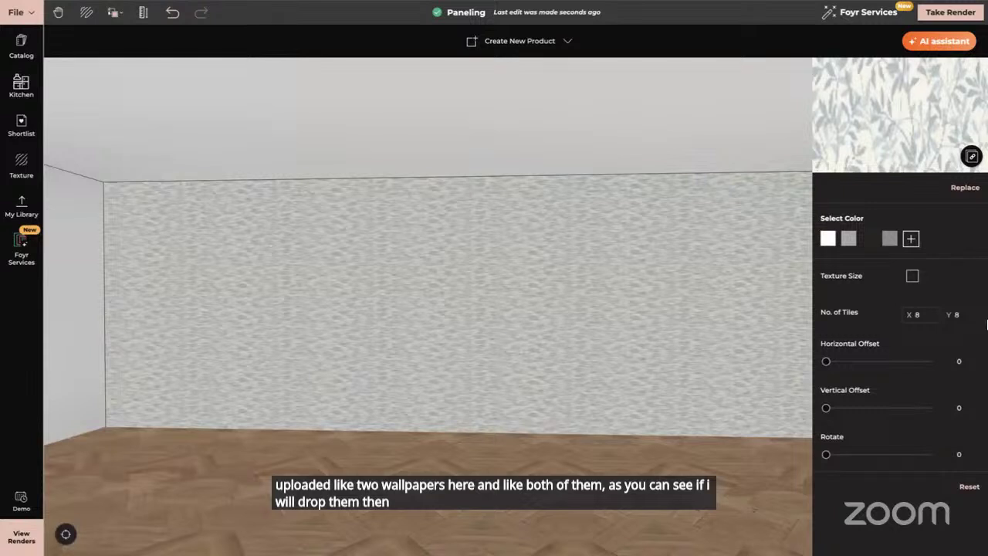
left_click(964, 314)
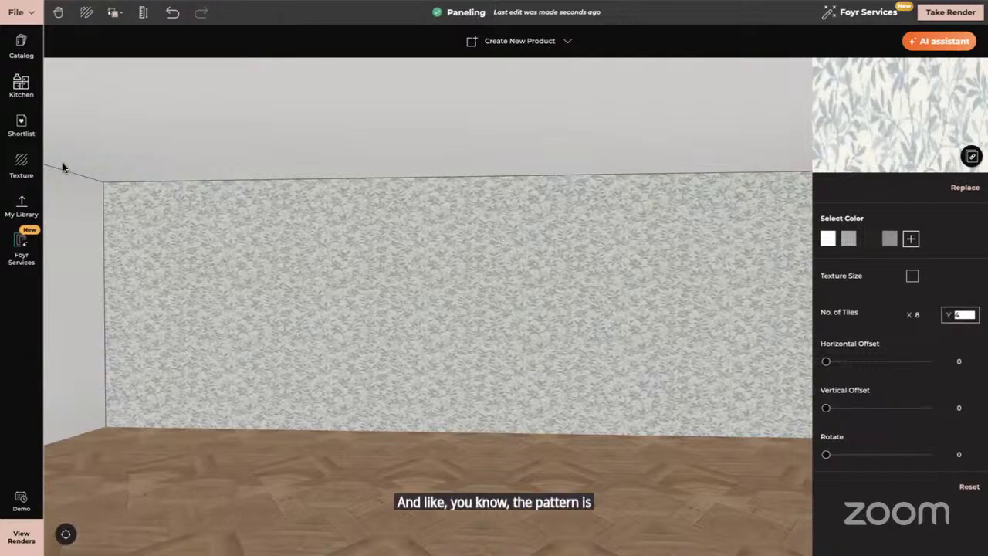
- Replace the back wall's covering with the uploaded green floral wallpaper
left_click(21, 165)
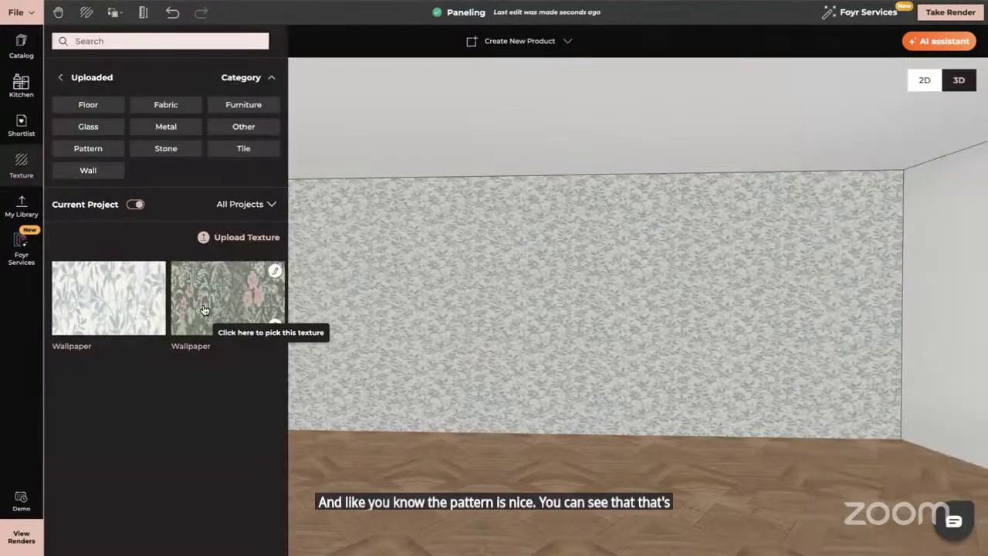
left_click_drag(224, 313, 447, 293)
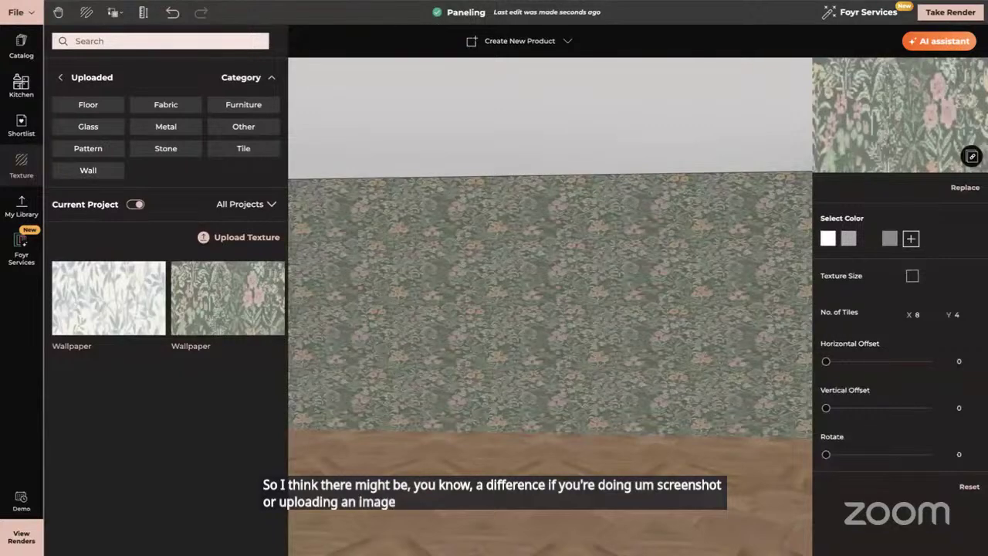
- Switch to the Powder Room project and show it in 3D, facing the vanity wall and its lower panels
key("ctrl+Tab")
left_click(959, 83)
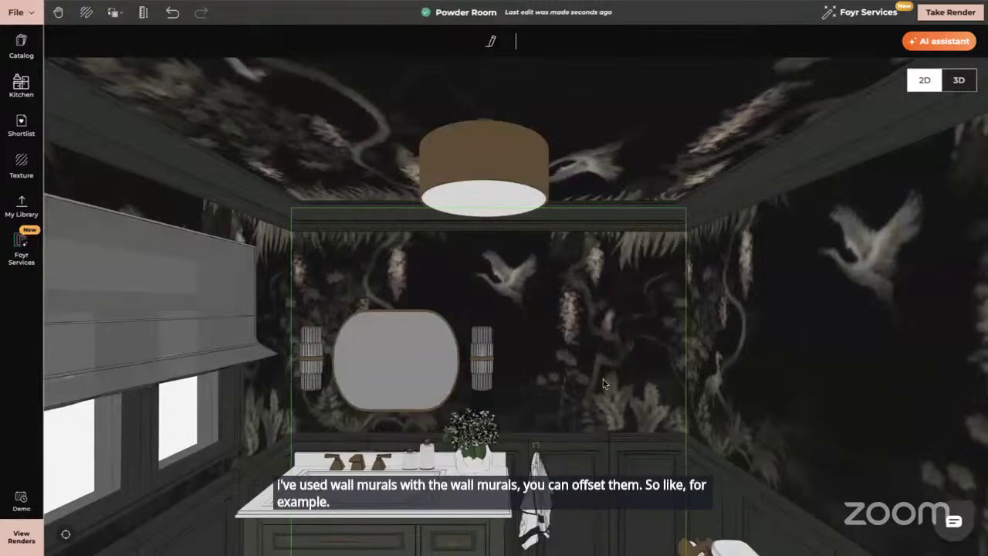
right_click_drag(598, 423, 577, 357)
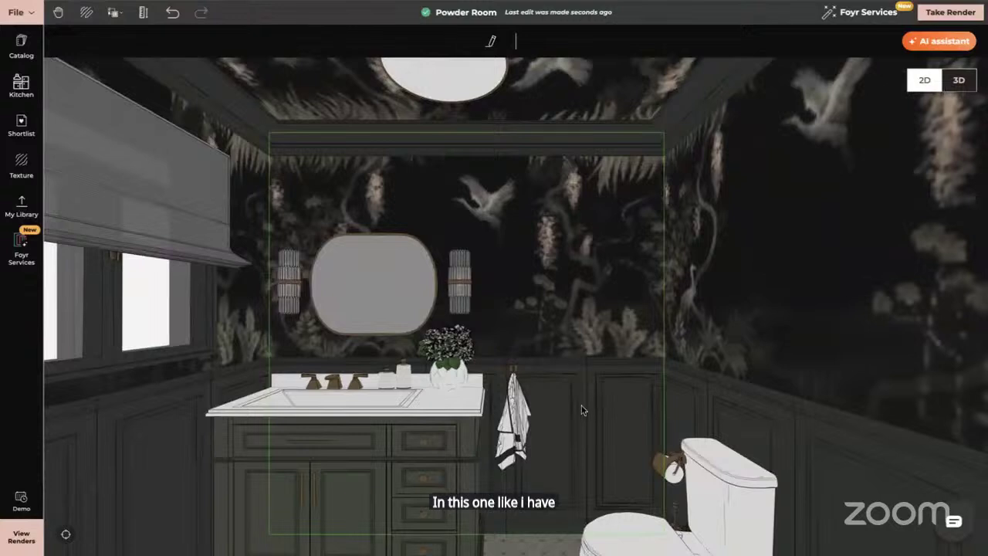
- Examine the Powder Room project's shortlisted items through to Wall Panel 6, and its uploaded wallpaper textures
left_click(21, 124)
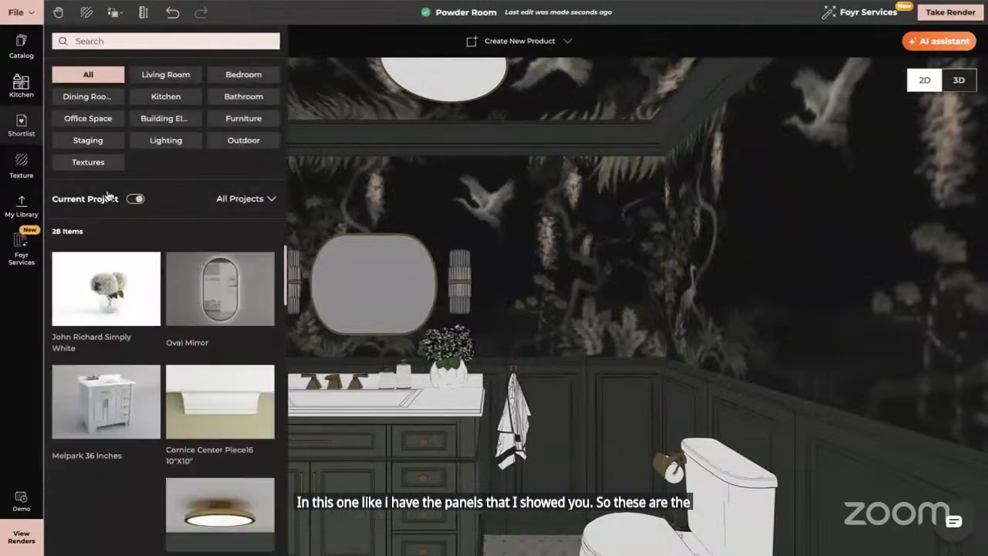
scroll(125, 416, "down", 1)
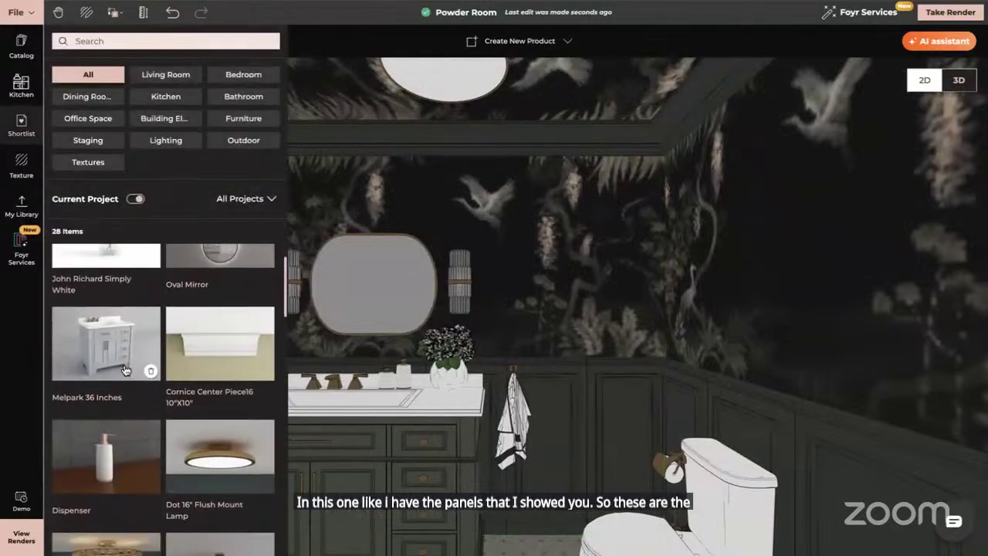
scroll(125, 370, "down", 10)
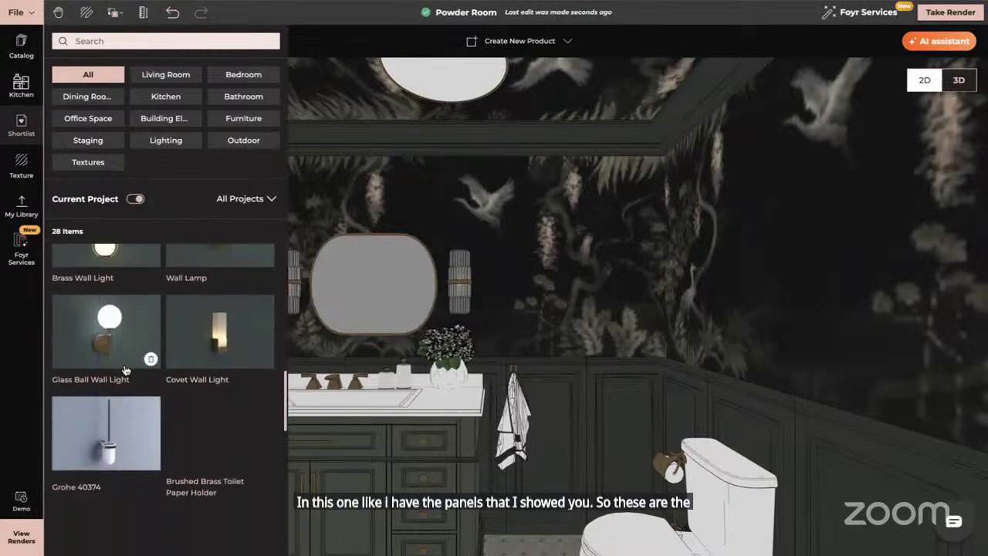
scroll(125, 371, "down", 5)
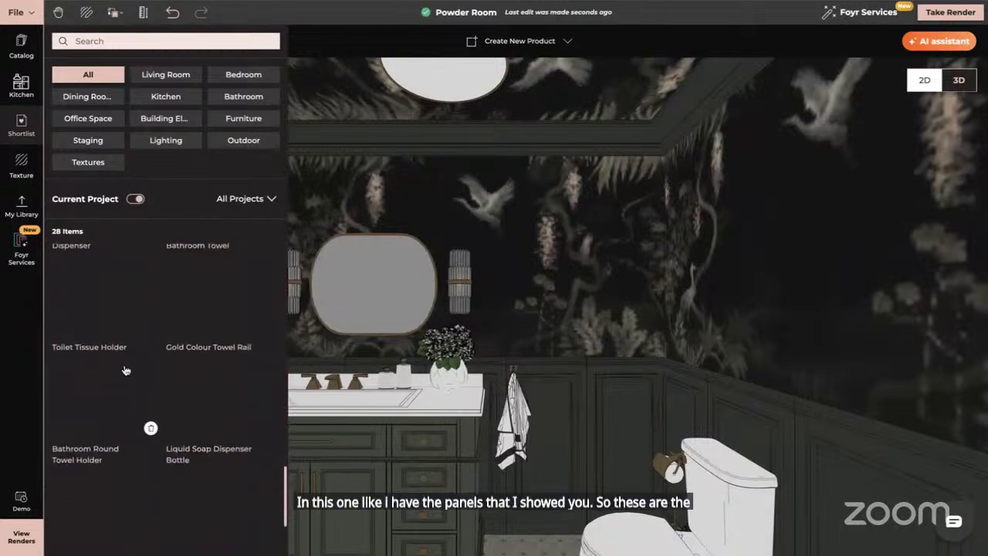
scroll(126, 370, "down", 3)
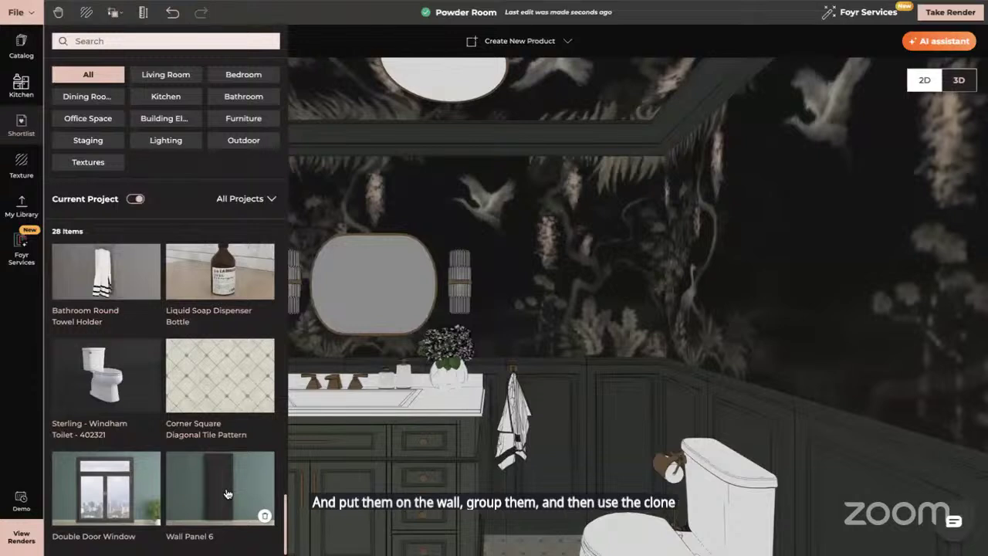
left_click(4, 359)
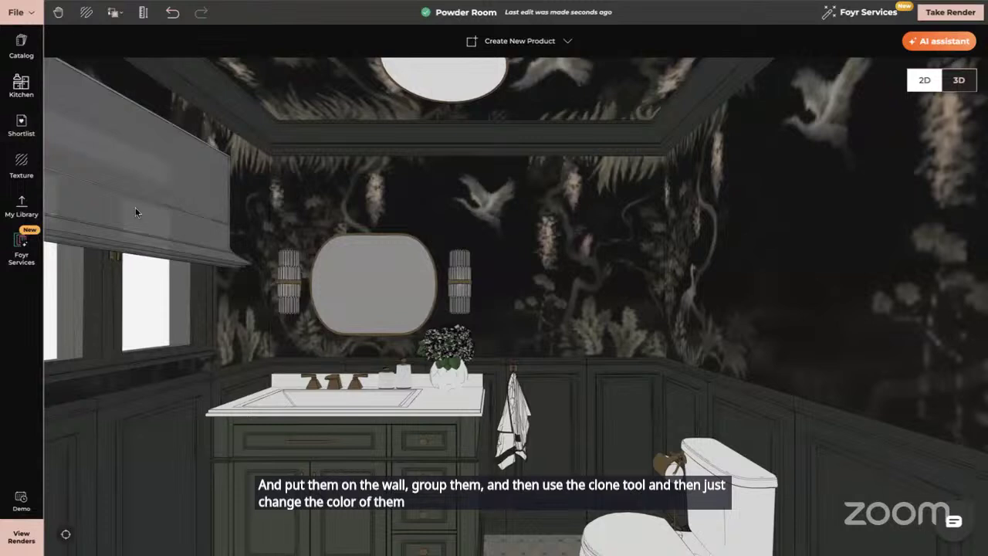
left_click(21, 164)
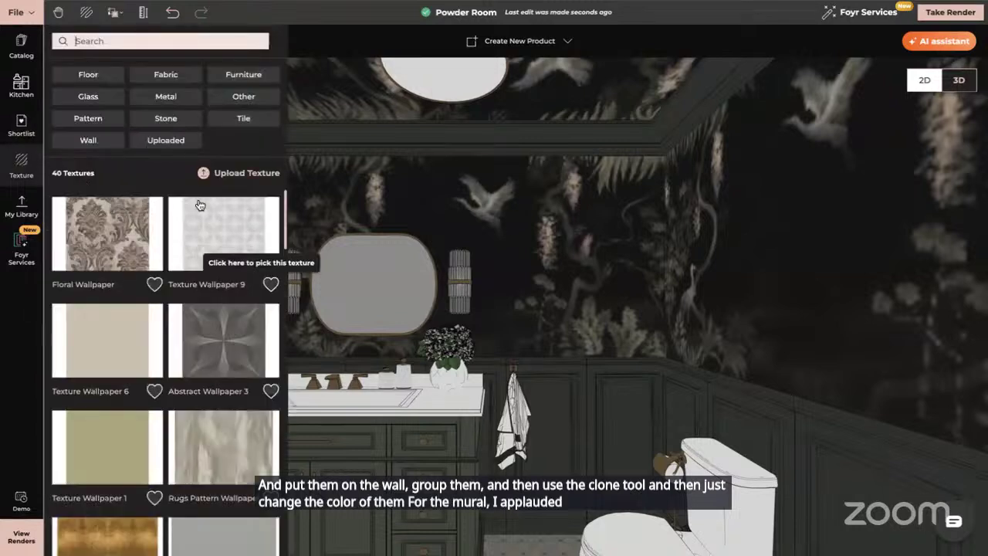
left_click(179, 139)
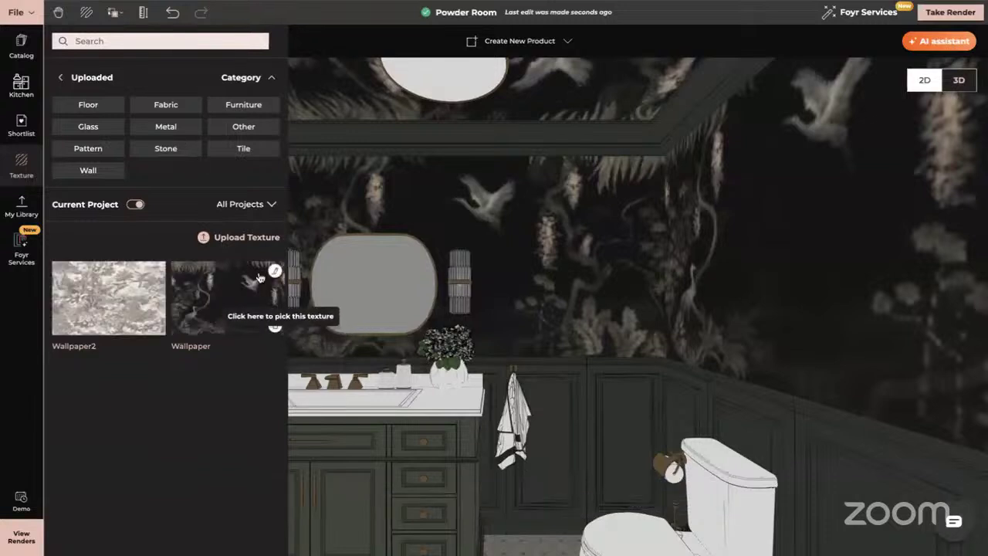
- Edit the mural texture on the wall behind the vanity, setting its horizontal offset to 9 and vertical offset to 23
left_click(549, 220)
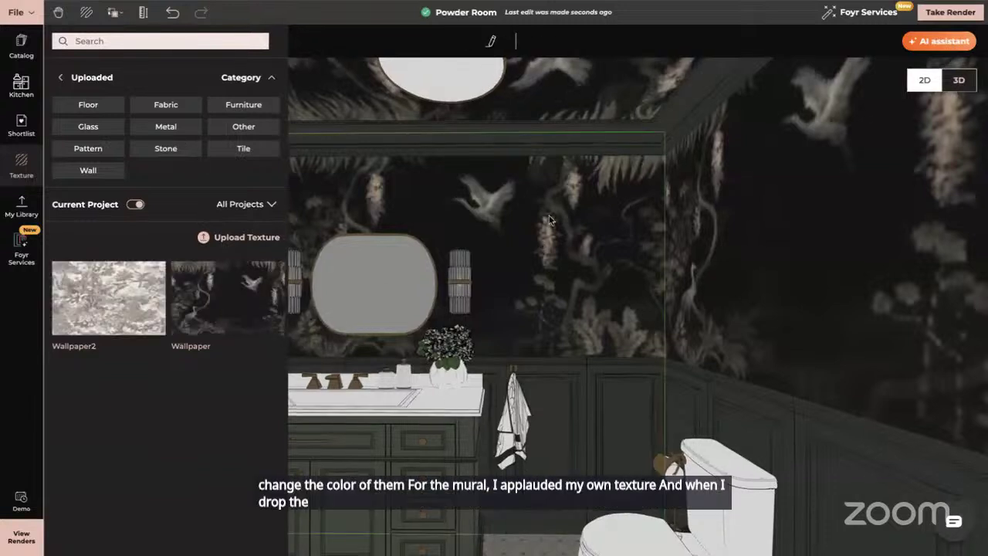
left_click(498, 43)
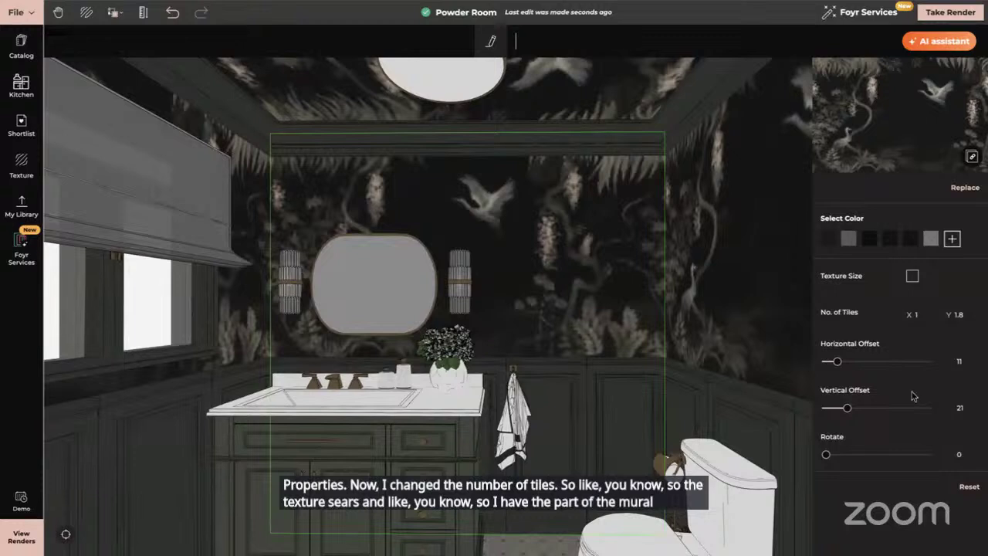
mouse_move(837, 361)
left_mouse_down()
mouse_move(824, 361)
mouse_move(841, 361)
left_mouse_up()
left_click_drag(847, 411, 849, 409)
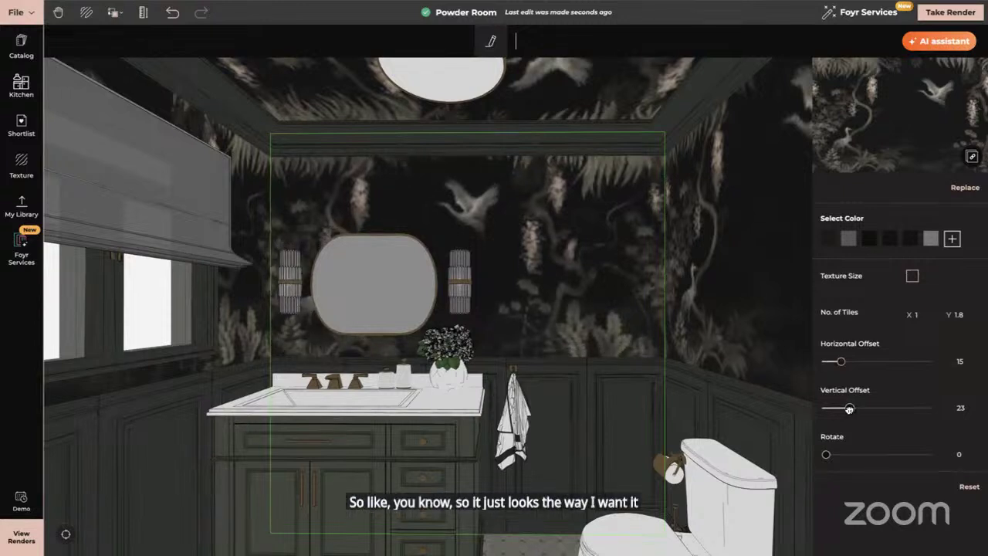
left_click_drag(841, 363, 835, 365)
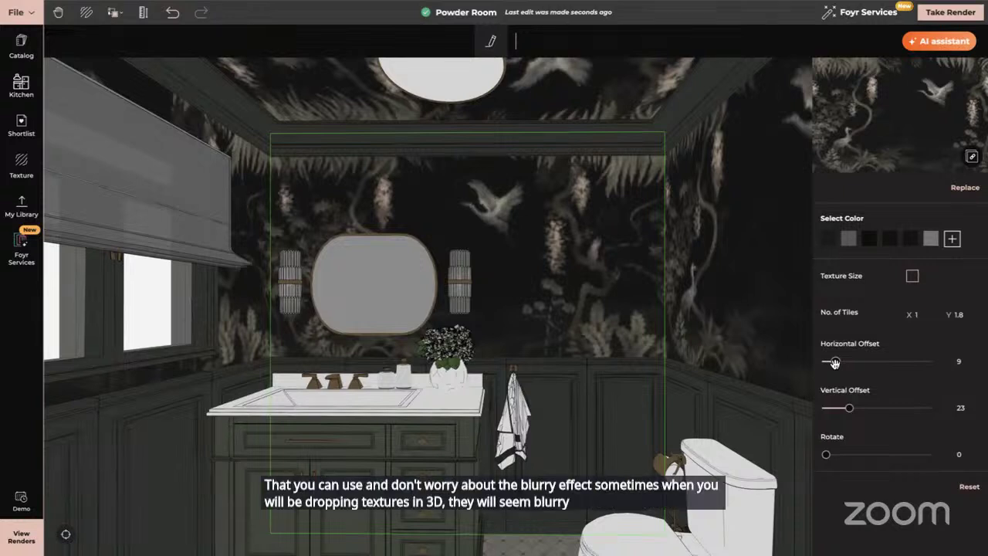
- Review the Powder Room renders, viewing the view_7 image of the finished mural wall at full size
left_click(19, 536)
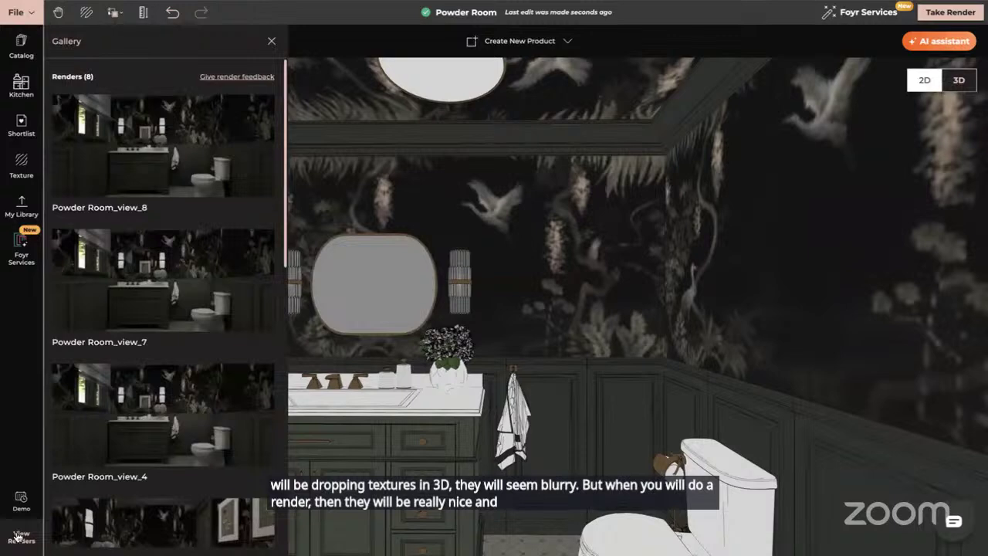
mouse_move(204, 317)
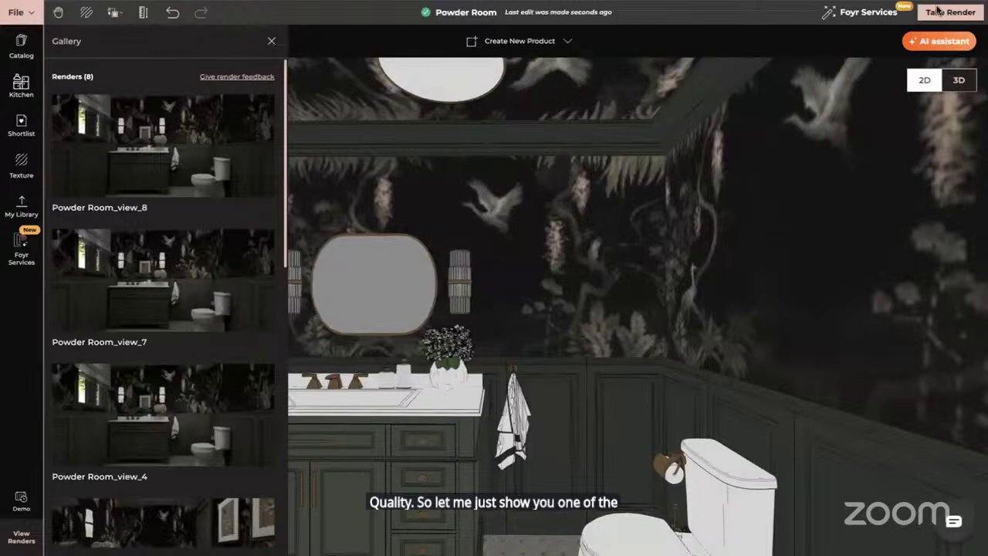
left_click(272, 42)
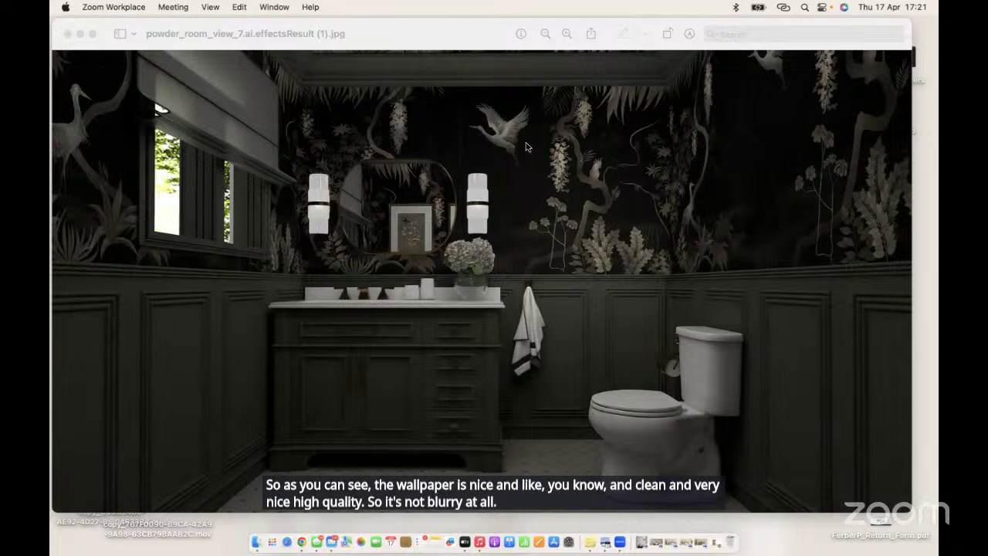
key("XF86MonBrightnessUp")
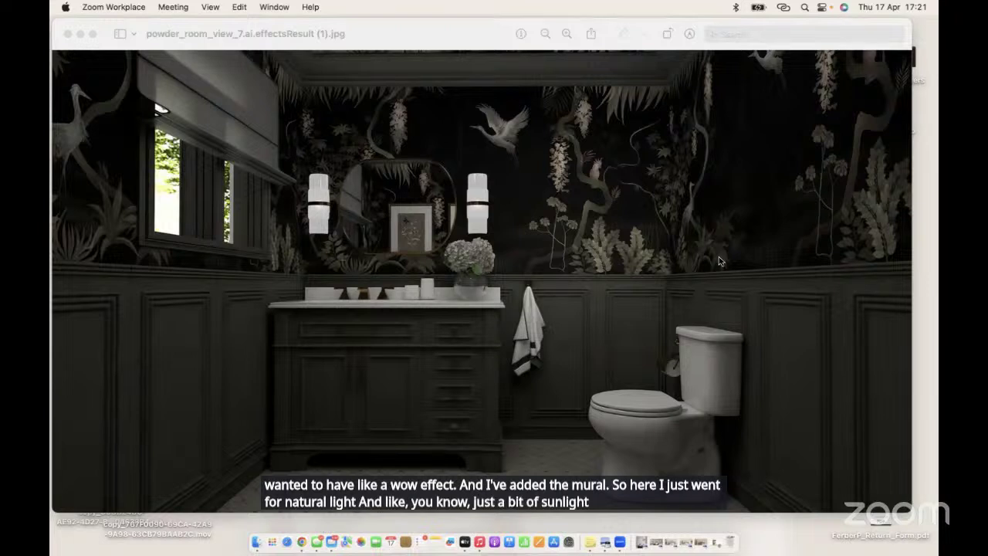
left_click(66, 34)
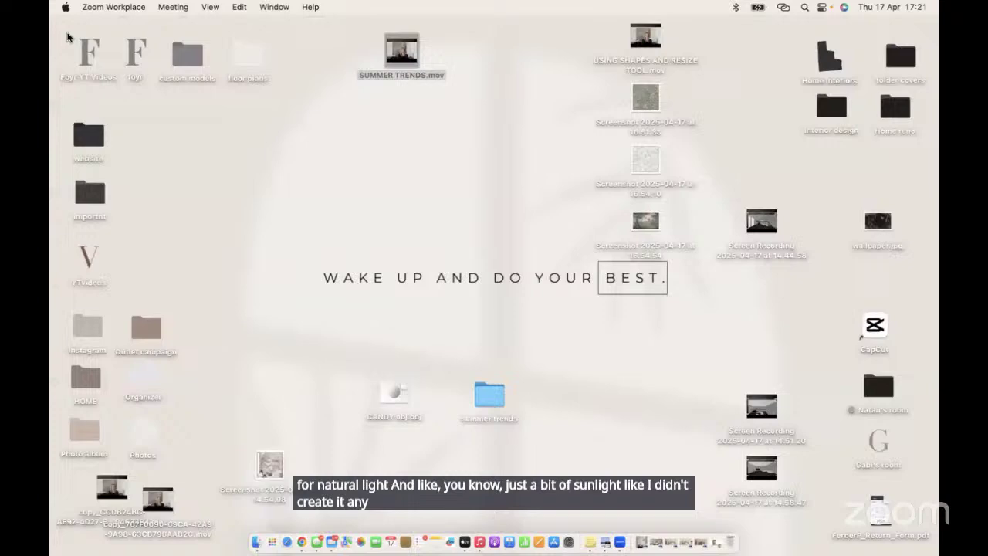
- Switch to the Old Money Library1 project in the browser and show it in 3D using the Heavy object mode
left_click(301, 542)
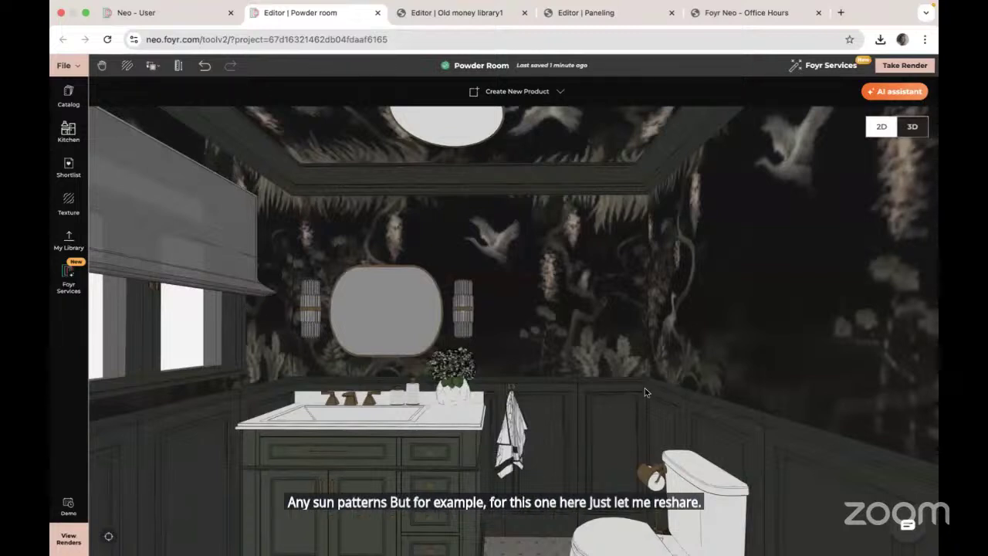
left_click(456, 12)
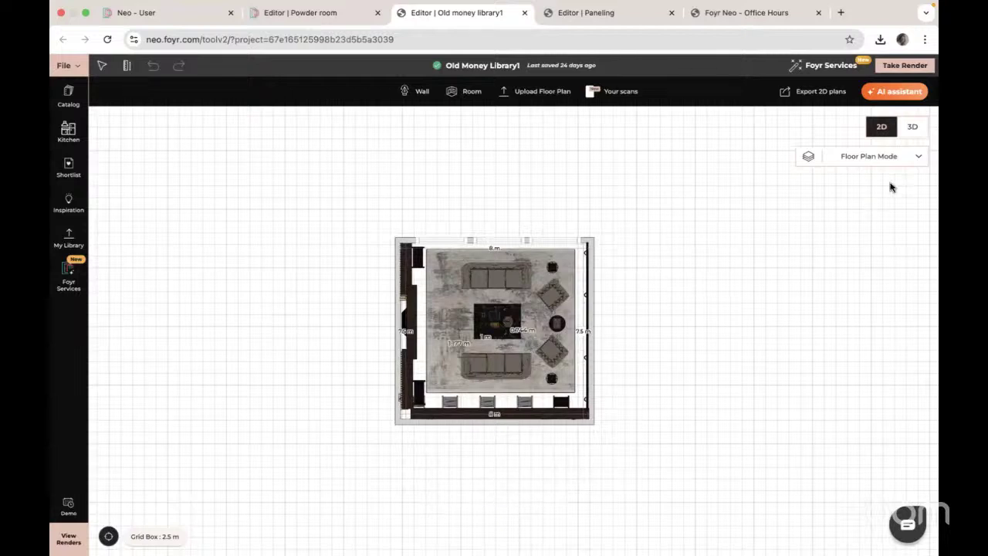
left_click(914, 128)
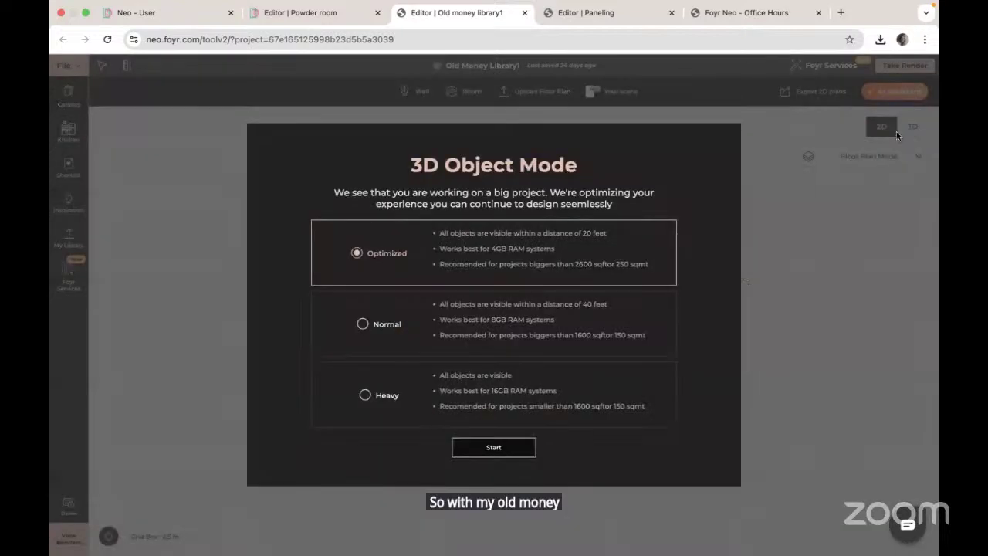
left_click(365, 396)
left_click(489, 451)
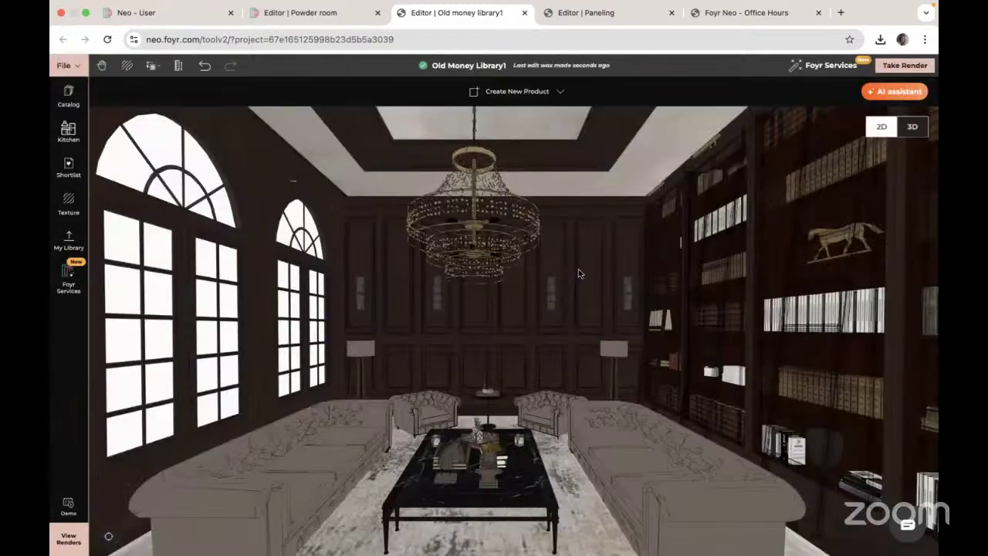
- Download the Old Money Library1_view_27 render from the project's gallery
left_click(68, 538)
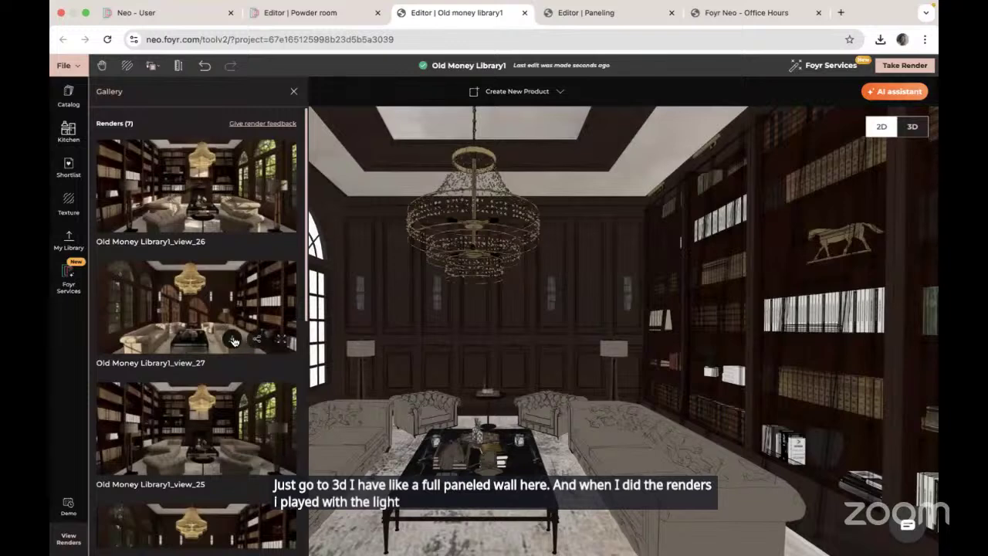
left_click(234, 341)
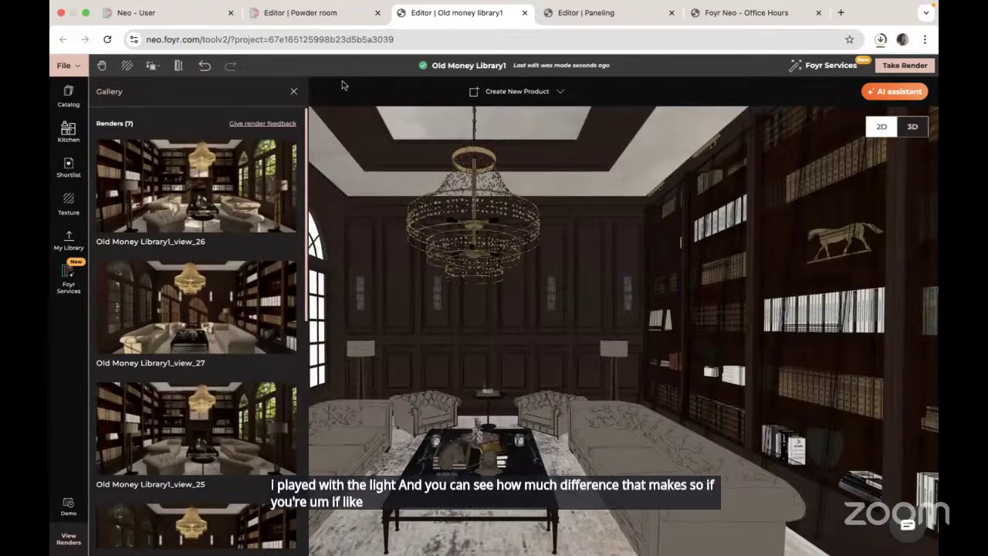
left_click(294, 93)
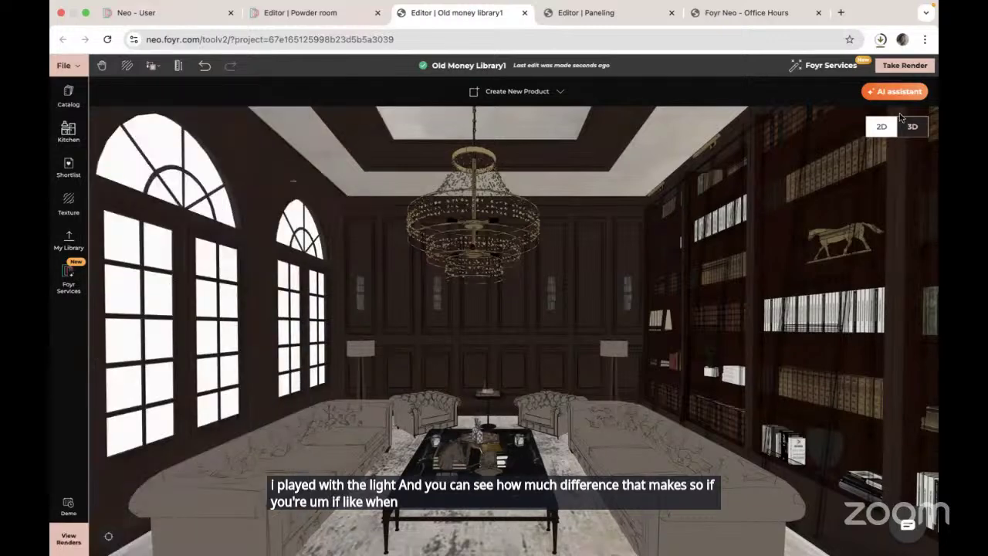
- Enter the library's render setup and switch off the four wall sconces individually in the product lighting
left_click(904, 67)
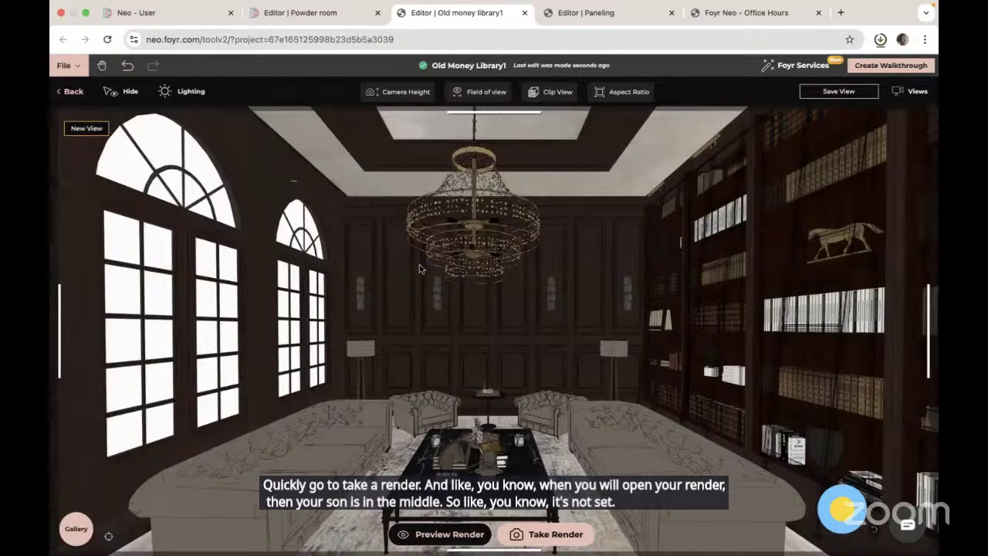
left_click(189, 92)
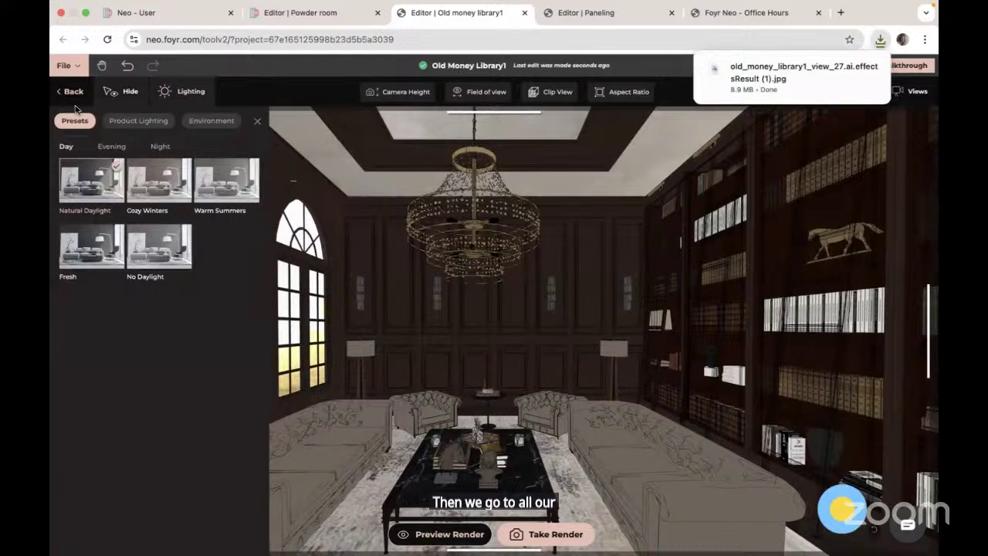
left_click(140, 120)
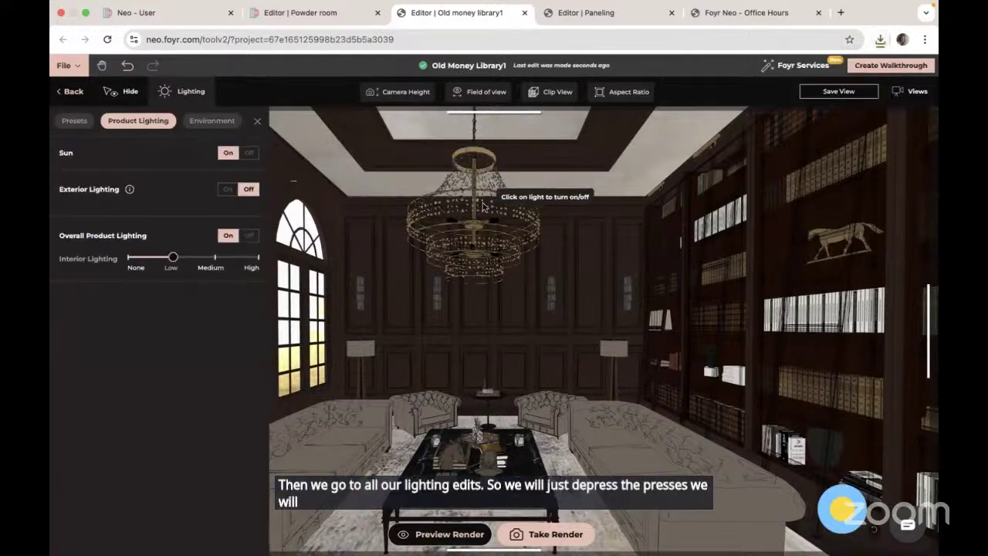
left_click(362, 297)
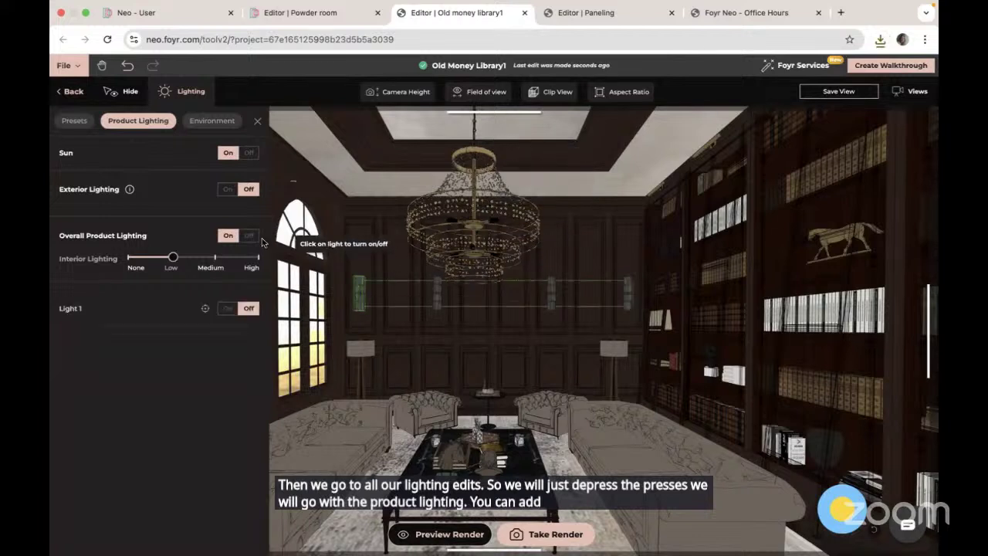
left_click(437, 294)
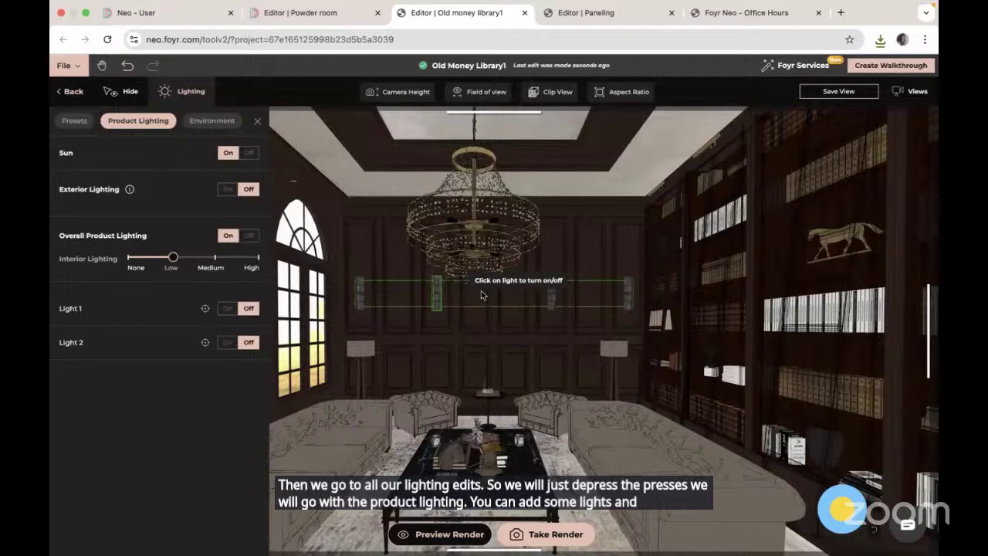
left_click(551, 295)
left_click(628, 292)
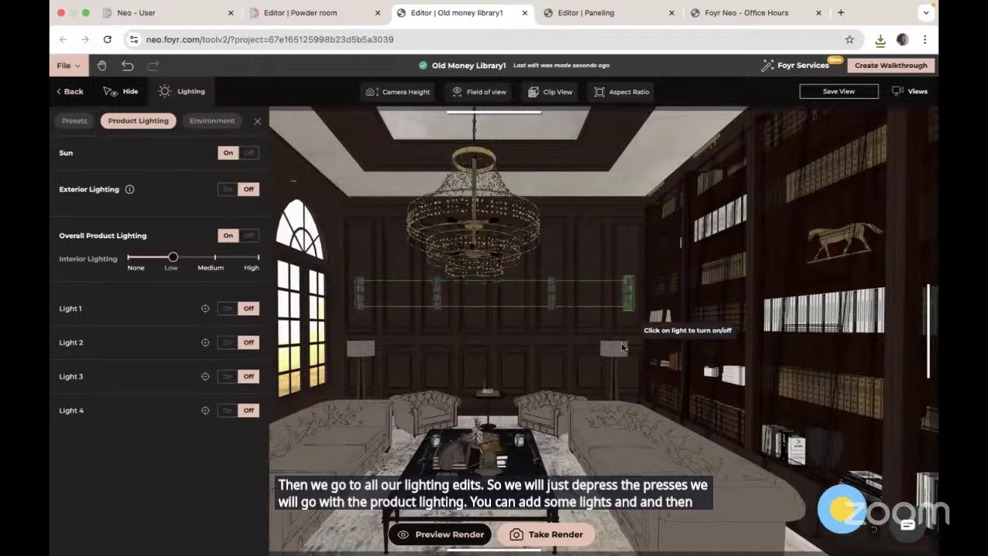
- Switch off both floor lamps and the two picture lights above the bookcase, leaving the lighting settings closed
left_click(619, 352)
left_click(365, 352)
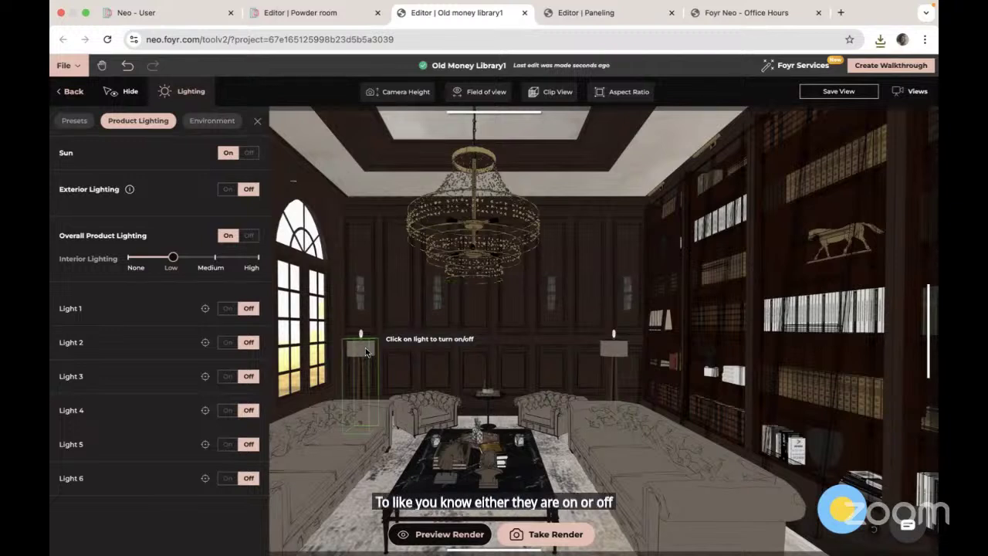
left_click(658, 189)
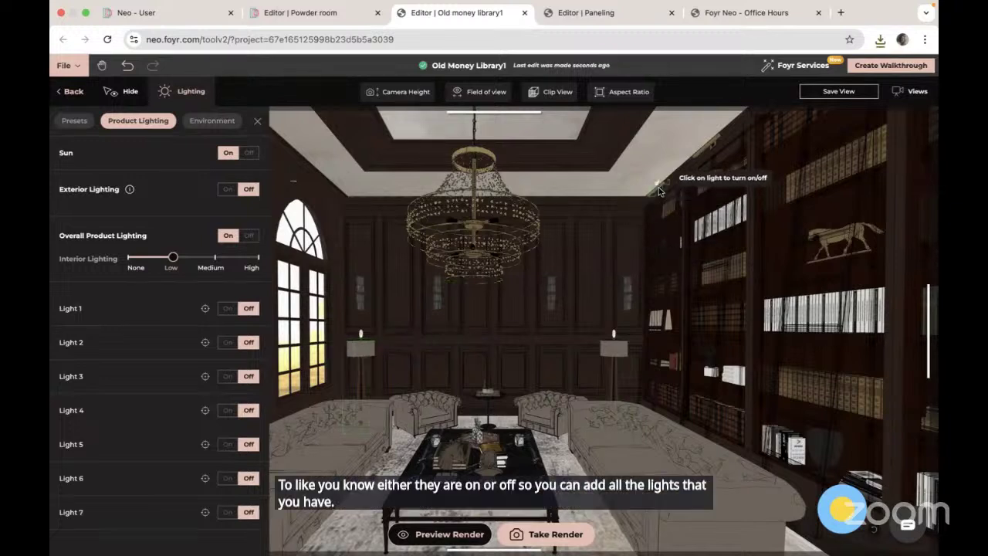
left_click(714, 144)
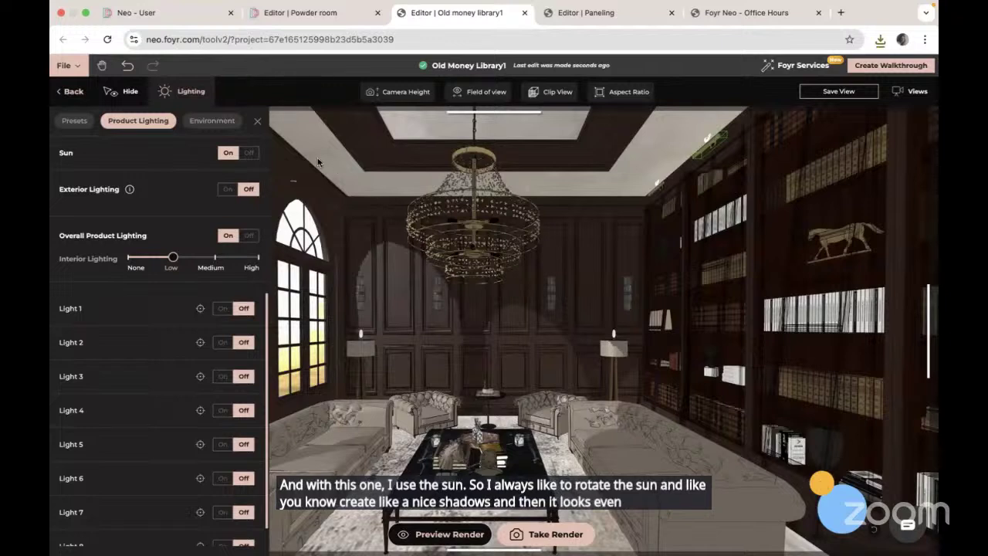
left_click(258, 121)
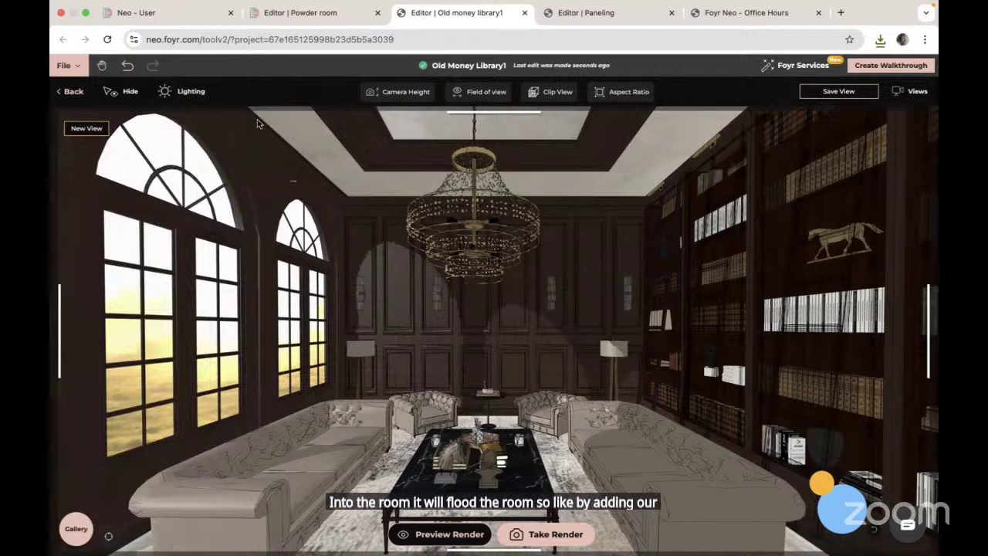
- Open the downloaded view_27 library render and view it in full screen
mouse_move(915, 17)
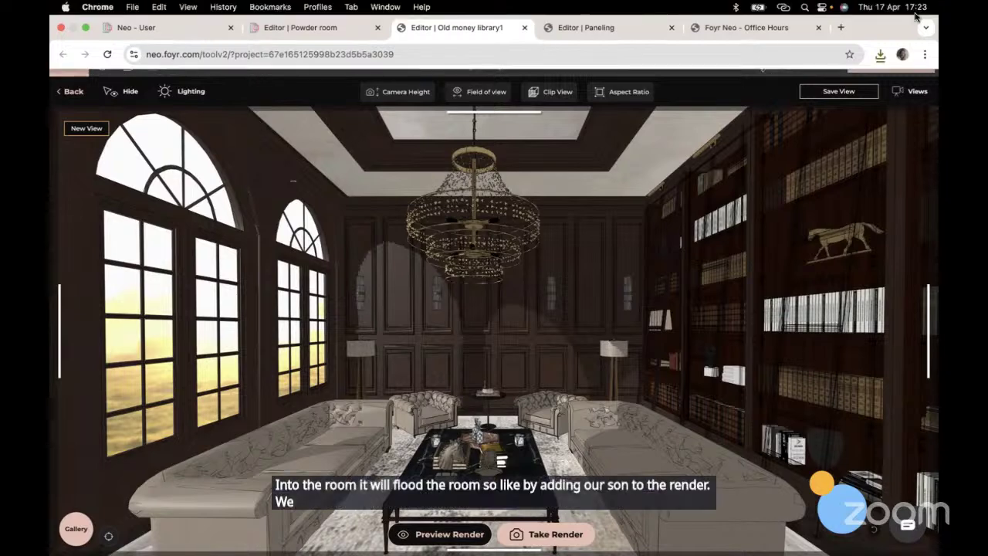
left_click(880, 54)
left_click(769, 110)
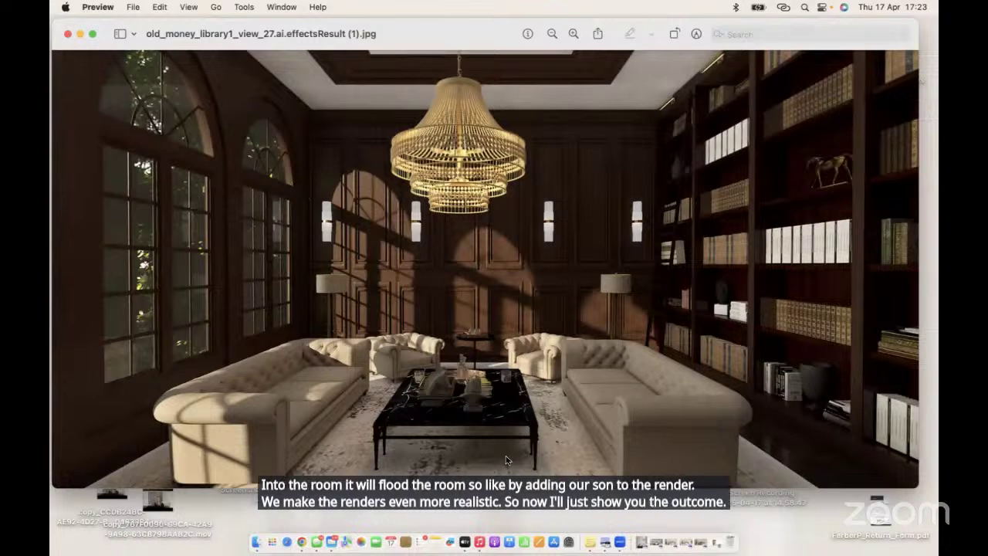
left_click(91, 34)
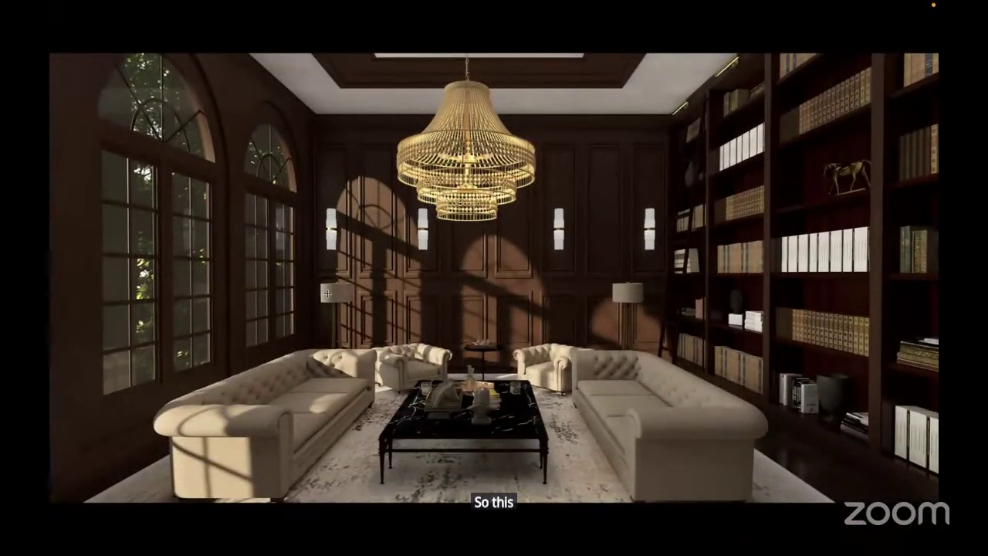
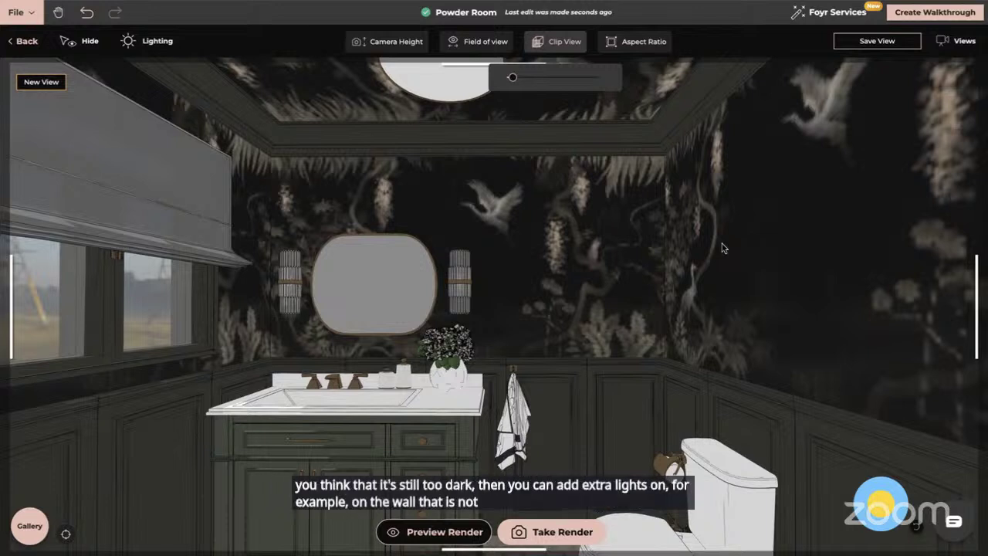
- Raise the Powder Room render's interior lighting to High in the product lighting settings
left_click(159, 40)
left_click(93, 74)
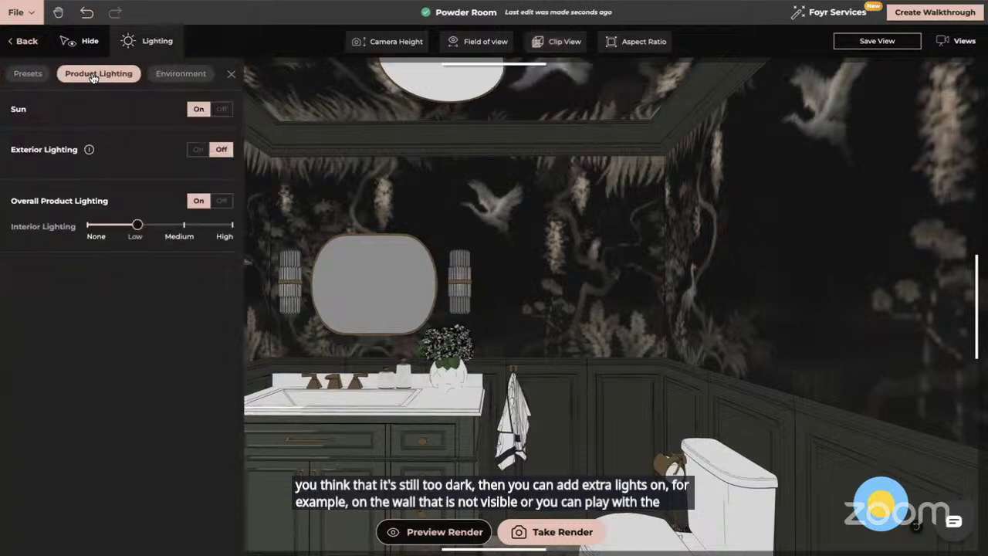
left_click_drag(137, 225, 183, 224)
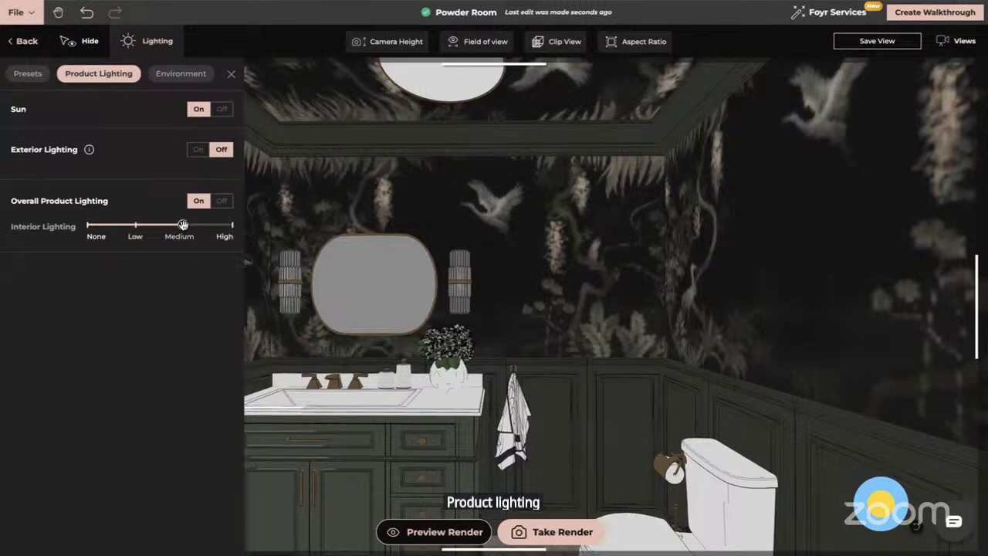
left_click(229, 224)
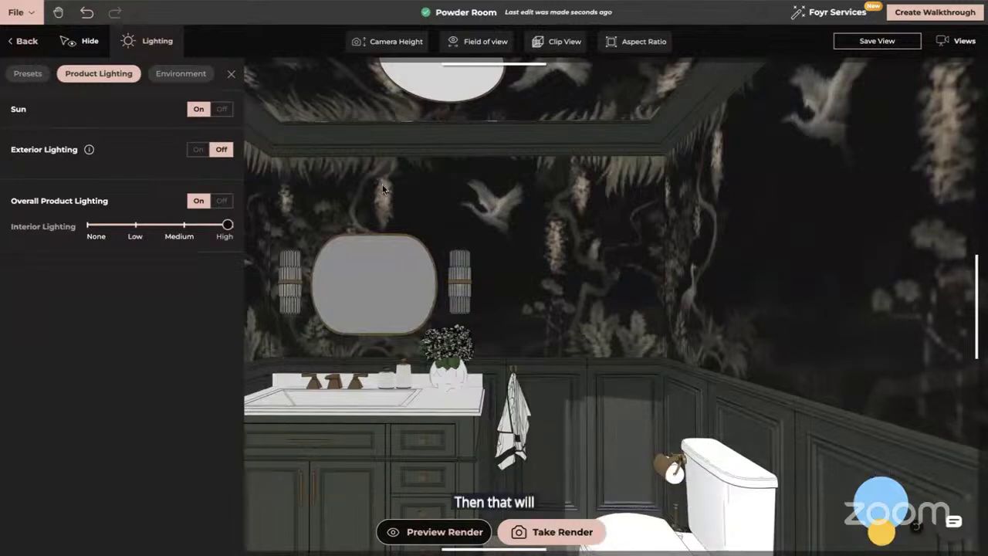
left_click(232, 76)
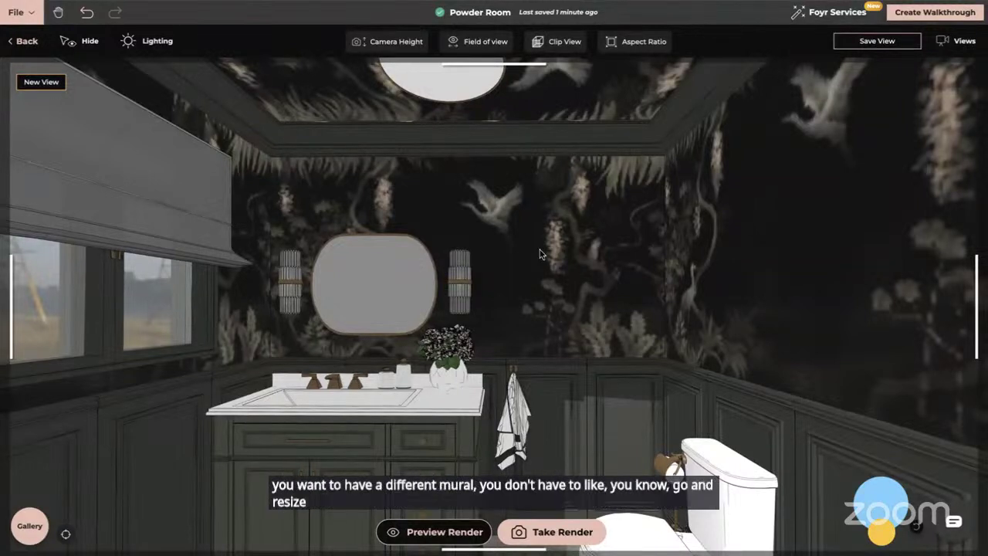
- Leave the render setup and create a new product, drawing a rectangle over the vanity wall from the cornice down to the panelling
left_click(27, 41)
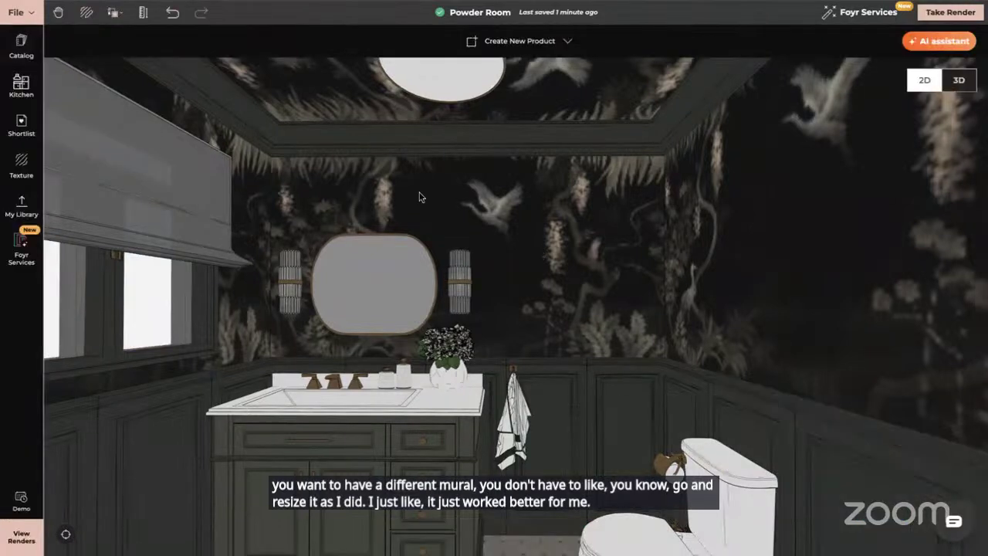
left_click(500, 44)
left_click(524, 75)
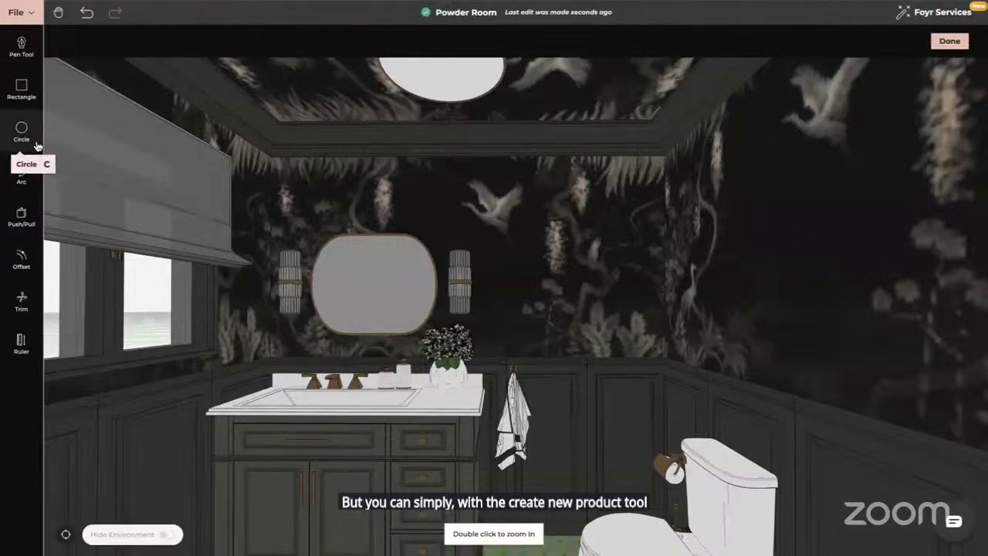
left_click(22, 88)
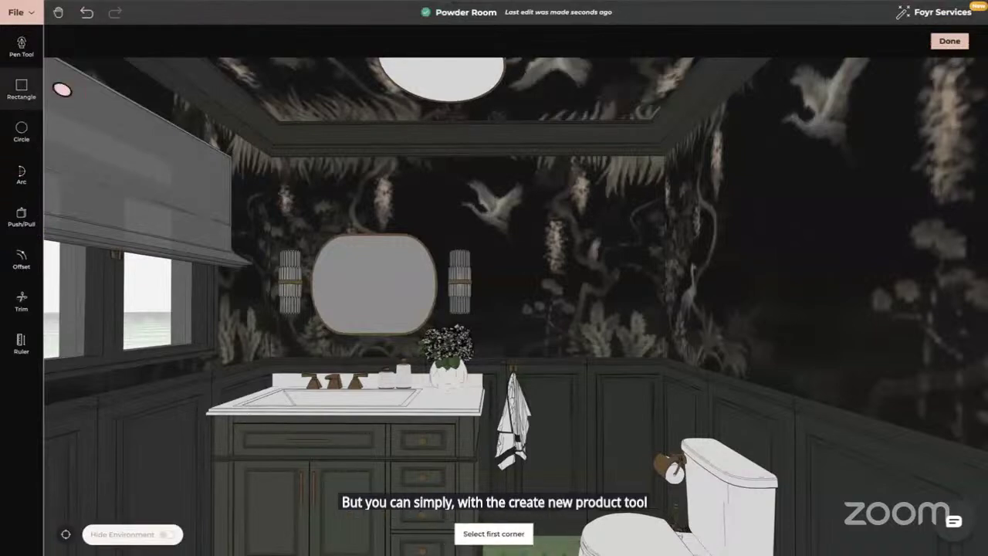
left_click(273, 155)
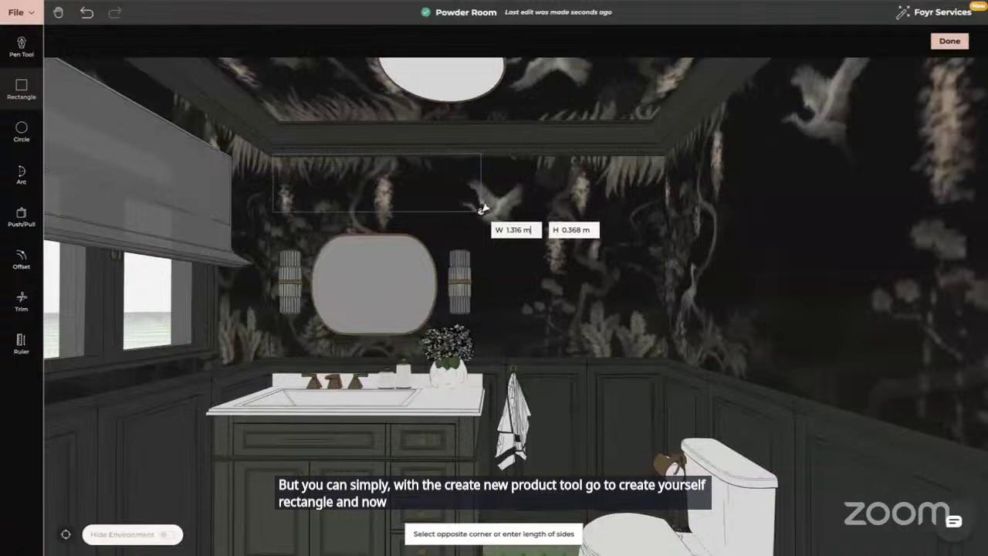
left_click(673, 363)
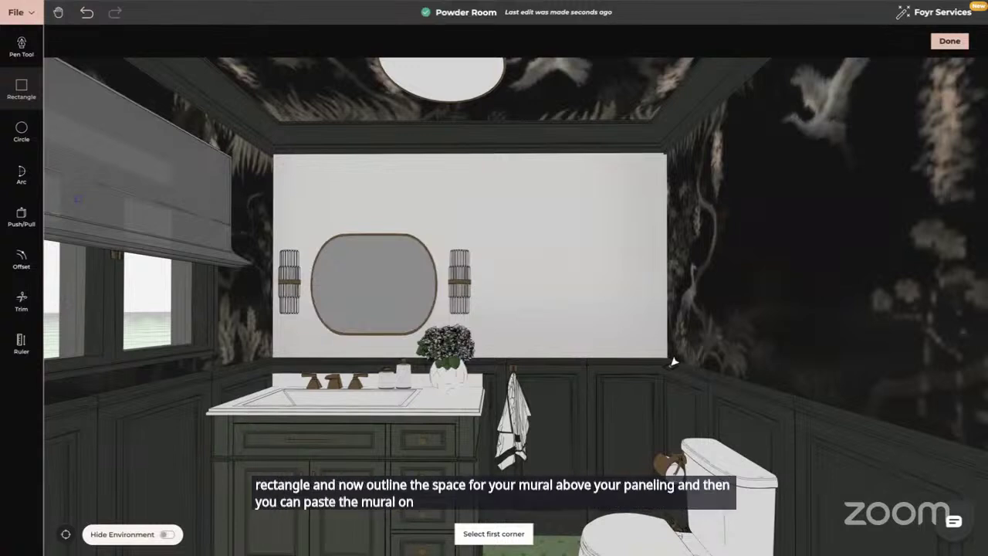
- Undo the rectangle drawn over the vanity wall and finish the custom product editing
key("Escape")
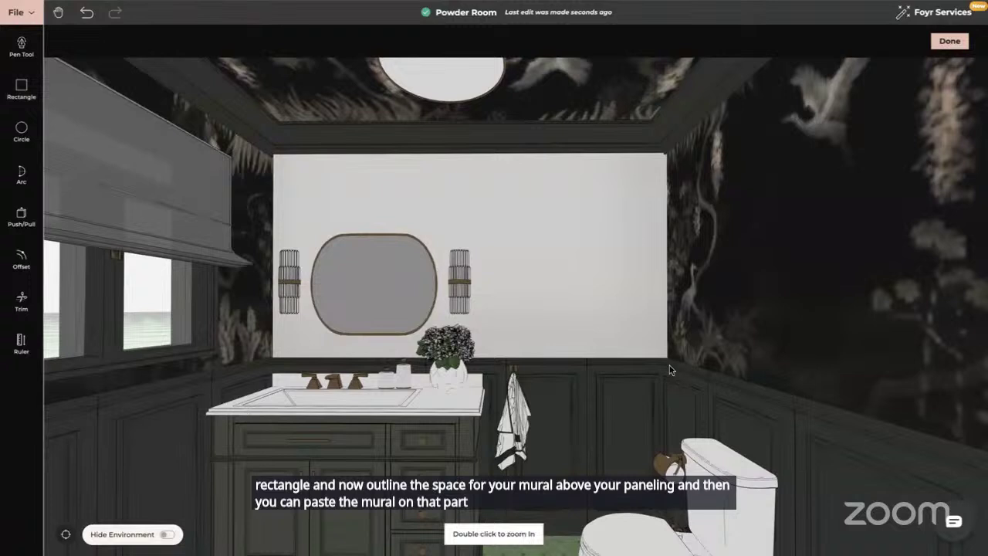
left_click(89, 14)
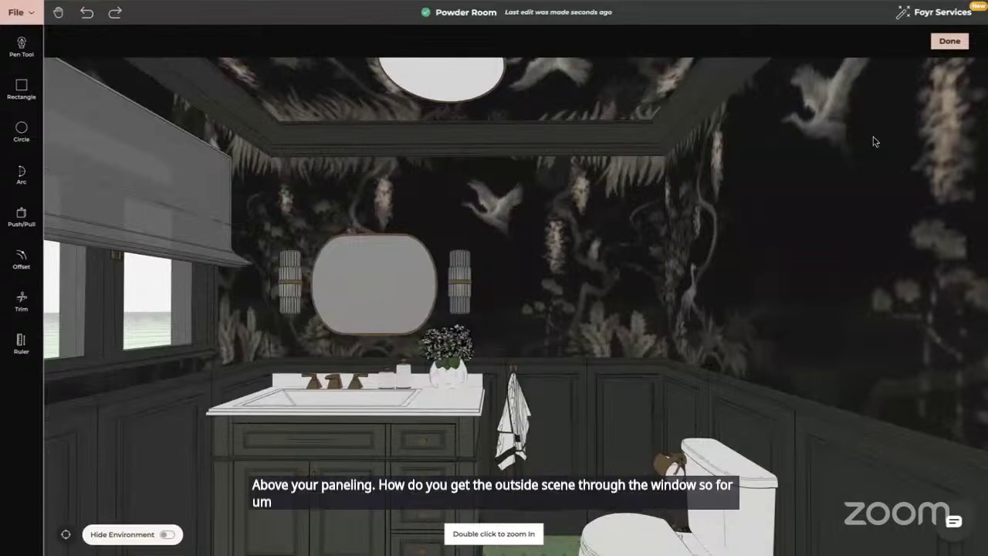
scroll(880, 131, "up", 5)
left_click(949, 41)
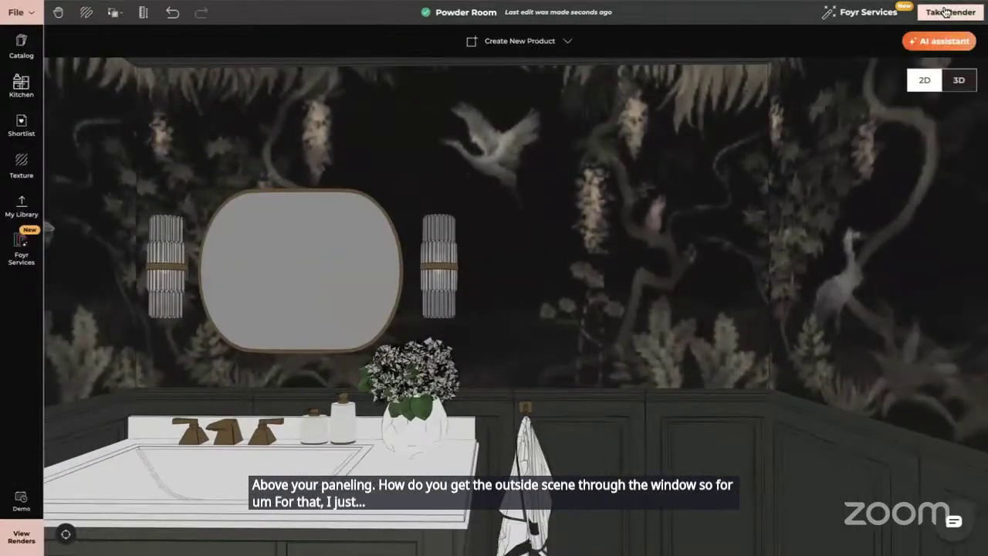
- Open the render setup, view the lighting environment options, and frame the window beside the vanity
left_click(946, 11)
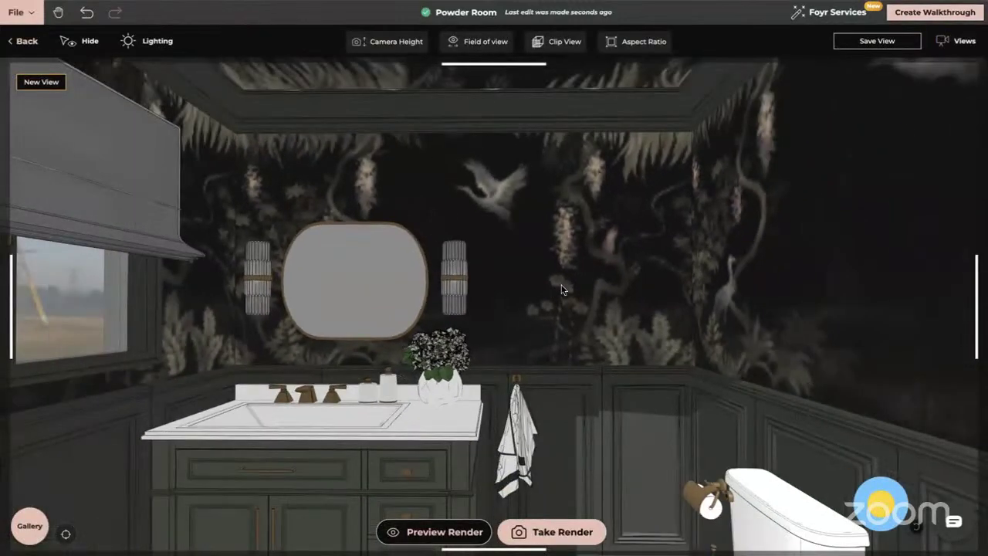
scroll(555, 289, "down", 5)
scroll(387, 267, "up", 4)
scroll(399, 268, "down", 1)
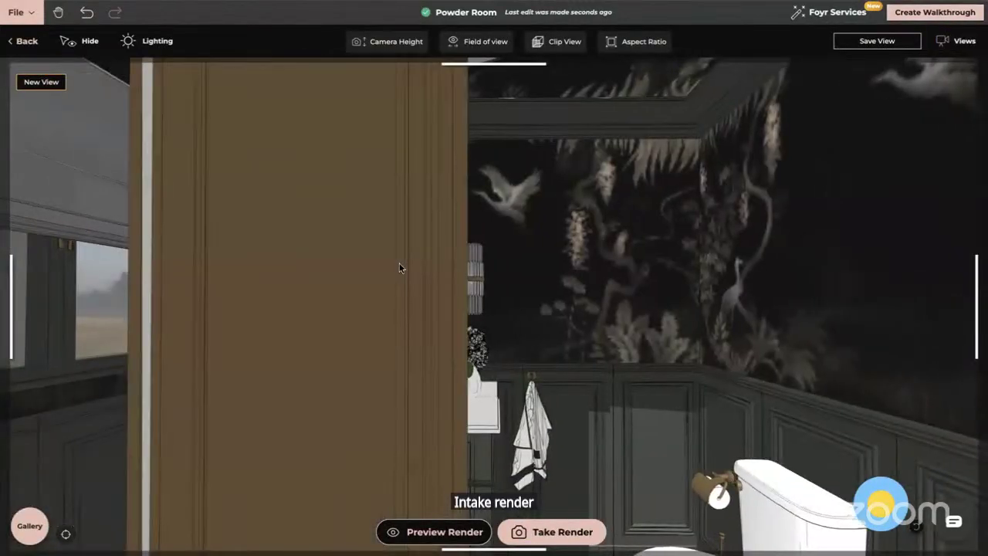
scroll(378, 262, "up", 2)
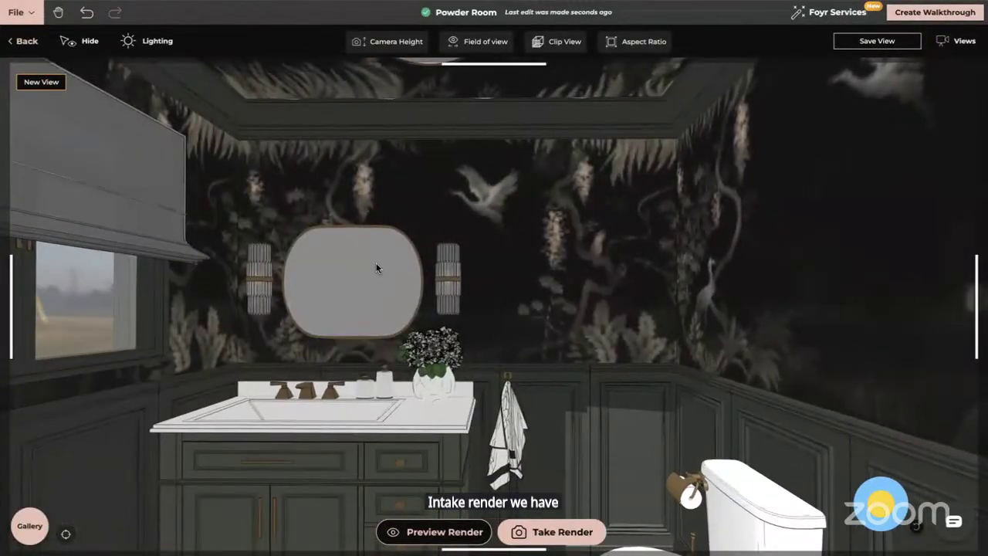
left_click(155, 42)
left_click(193, 76)
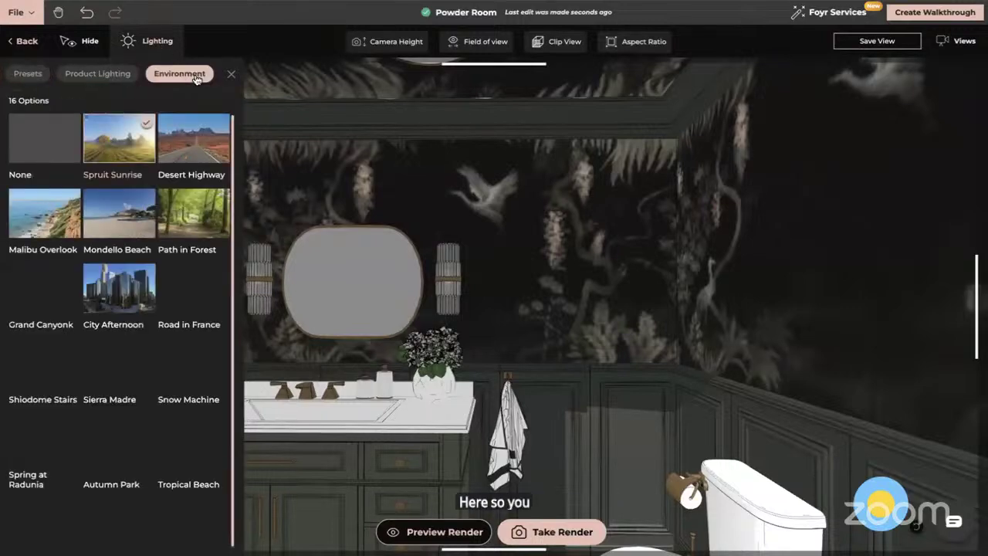
scroll(578, 260, "down", 3)
left_click_drag(578, 260, 639, 261)
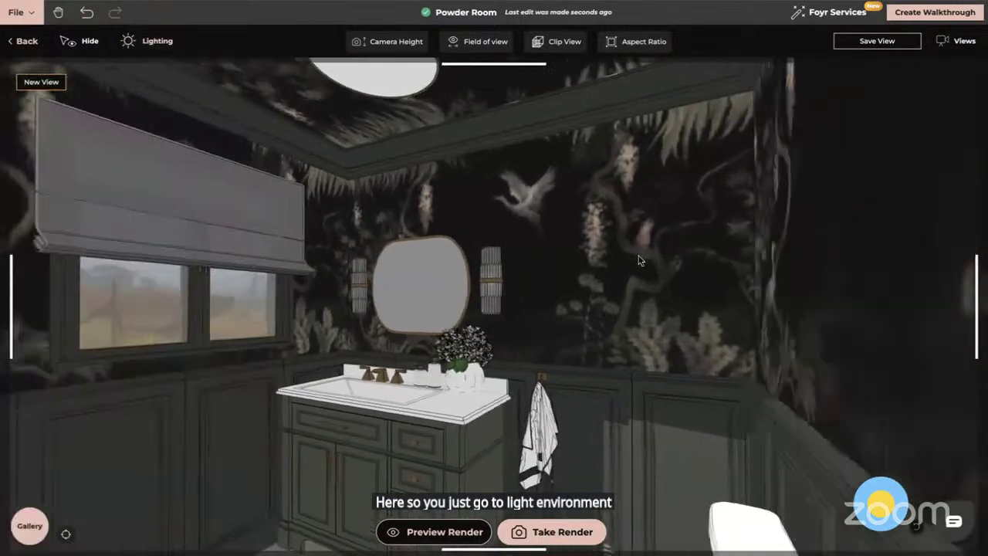
scroll(640, 260, "down", 3)
scroll(645, 258, "up", 3)
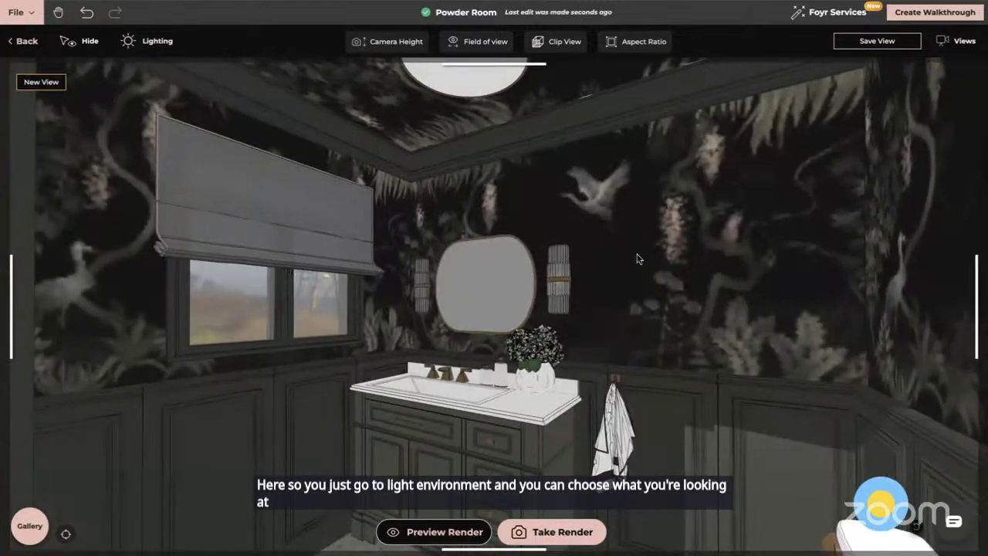
- Set the render environment to Path in Forest and rotate it to 224°
left_click(156, 43)
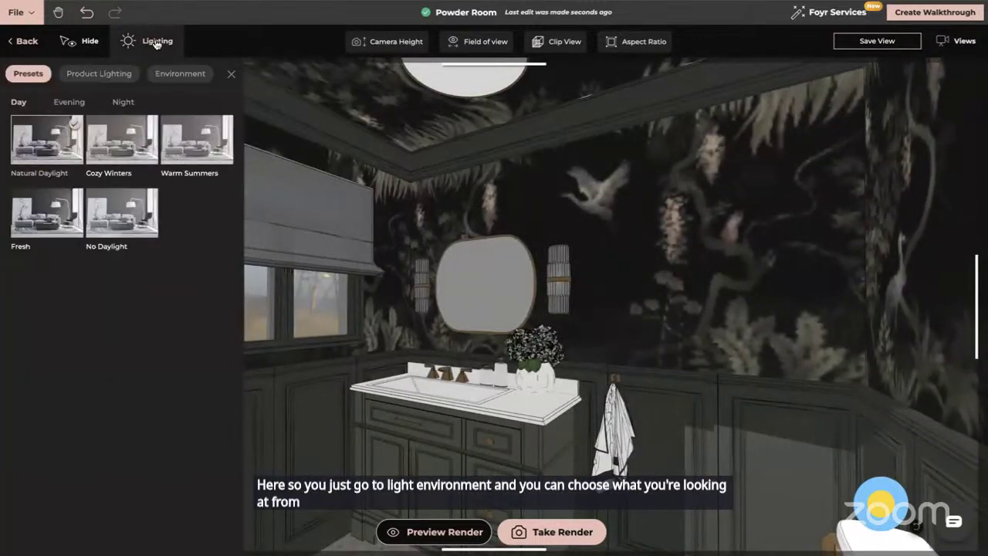
left_click(177, 76)
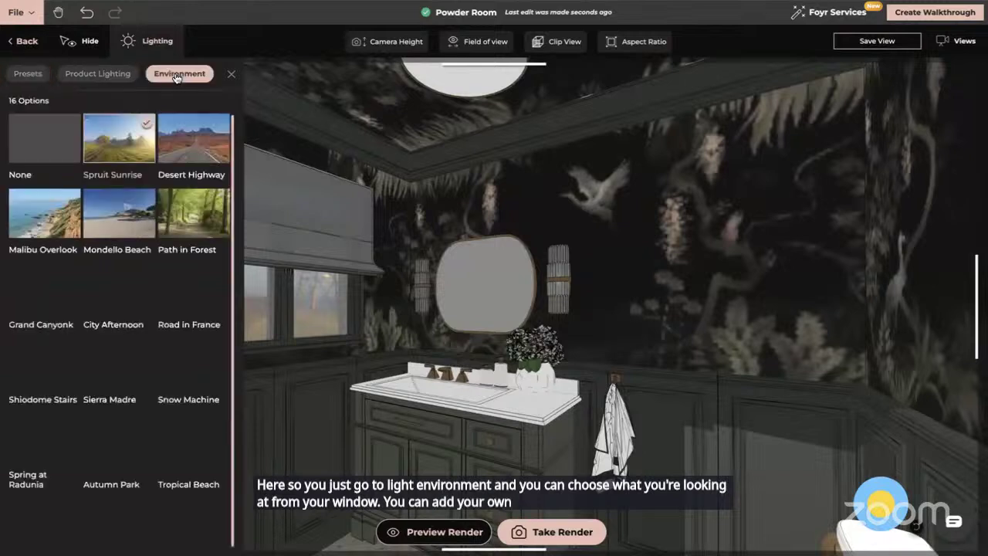
left_click(205, 219)
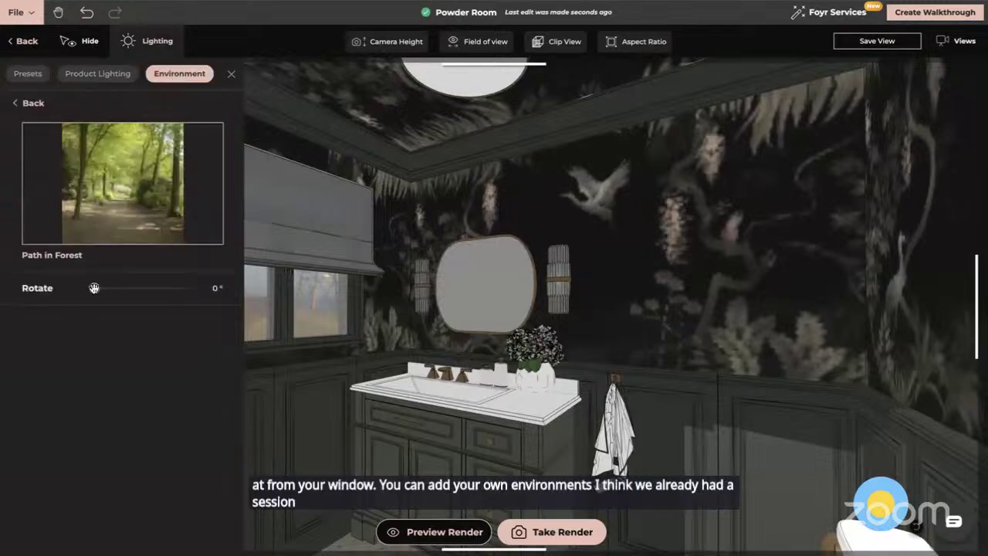
left_click_drag(93, 288, 149, 287)
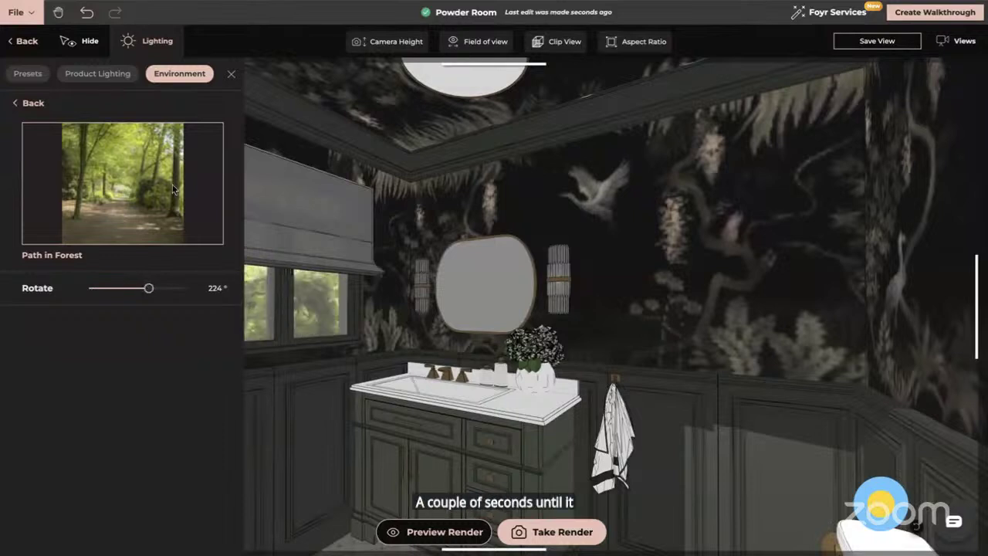
- Set the render environment to Spruit Sunrise rotated to 308°, leaving the lighting settings closed
left_click(13, 103)
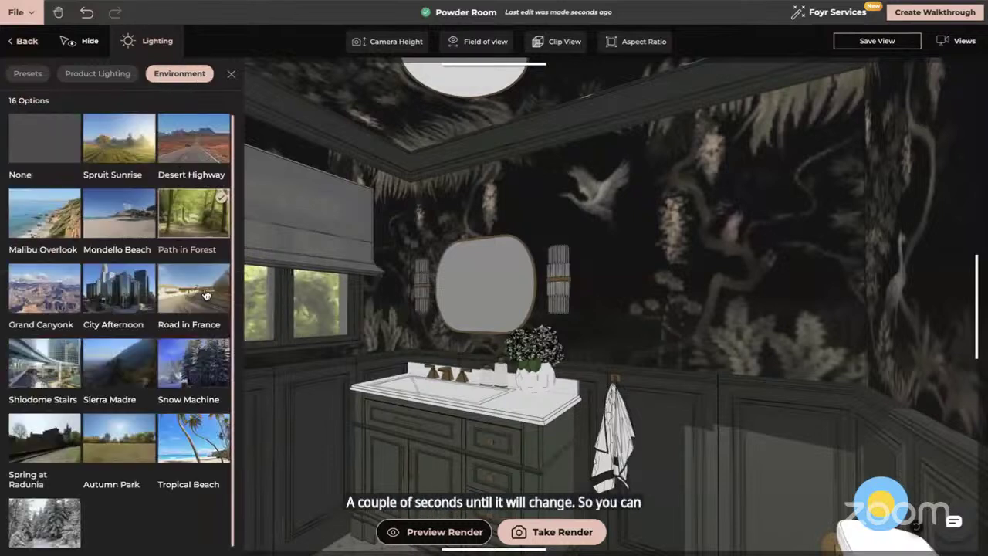
left_click(126, 137)
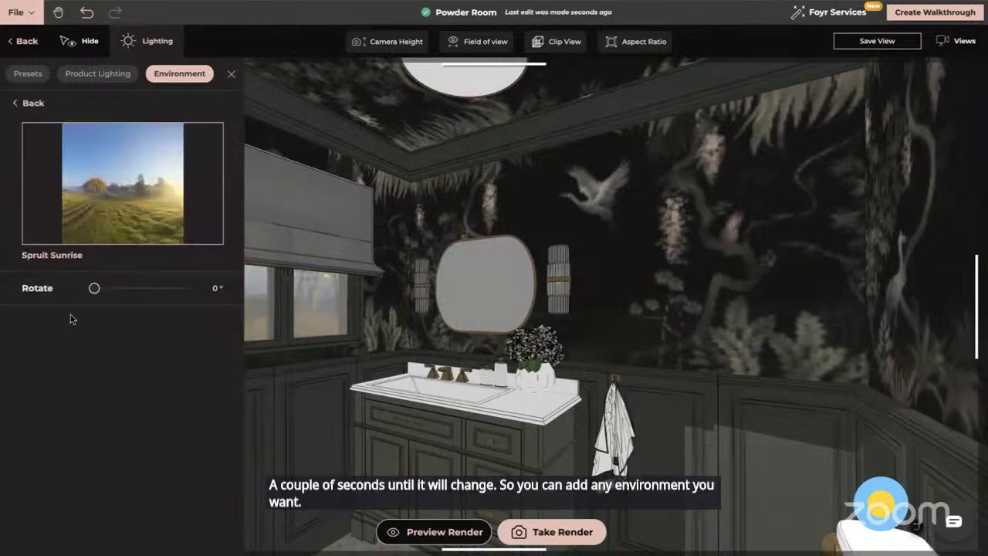
left_click_drag(92, 287, 169, 287)
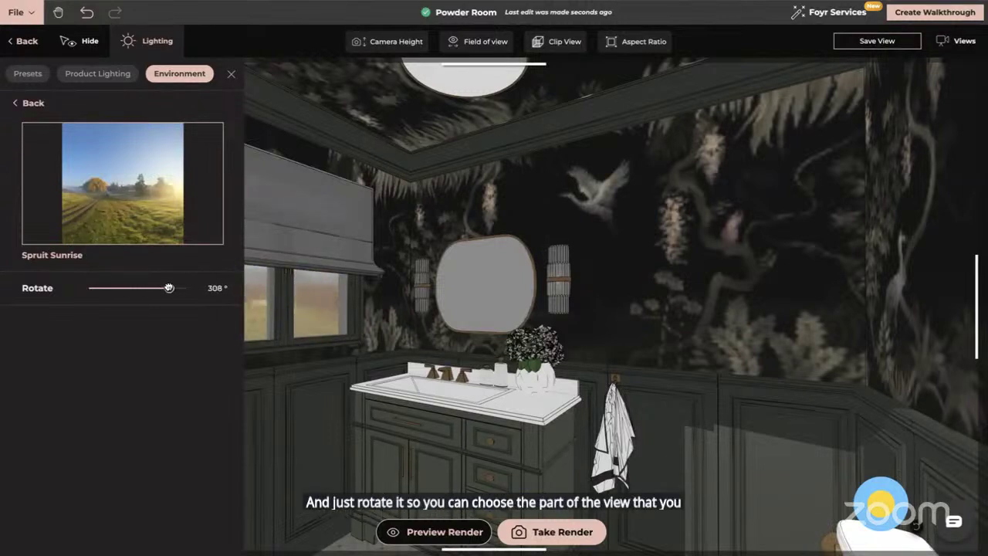
left_click(231, 74)
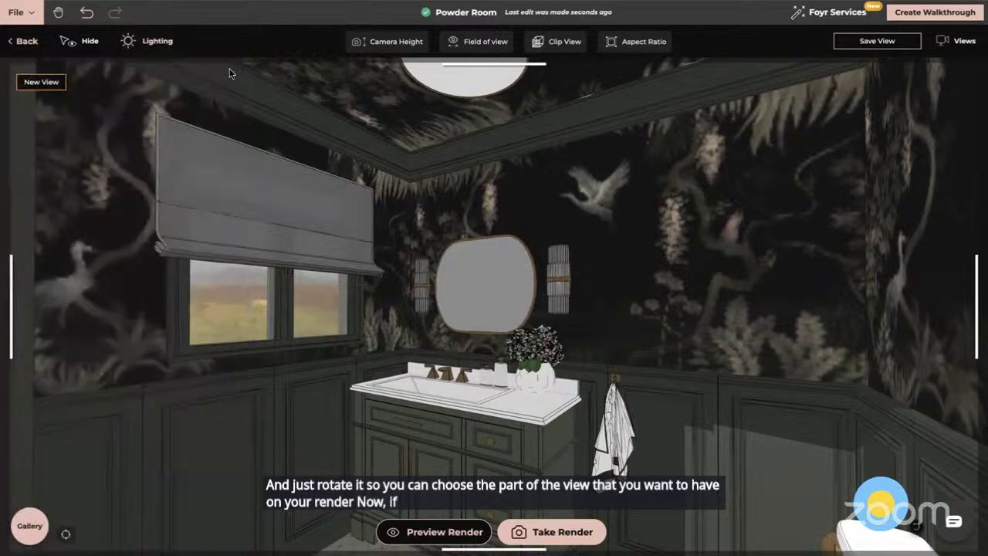
- In the 2D floor plan, draw a wall about 2.7 m long outside the window, with a short return at its lower end
left_click(26, 41)
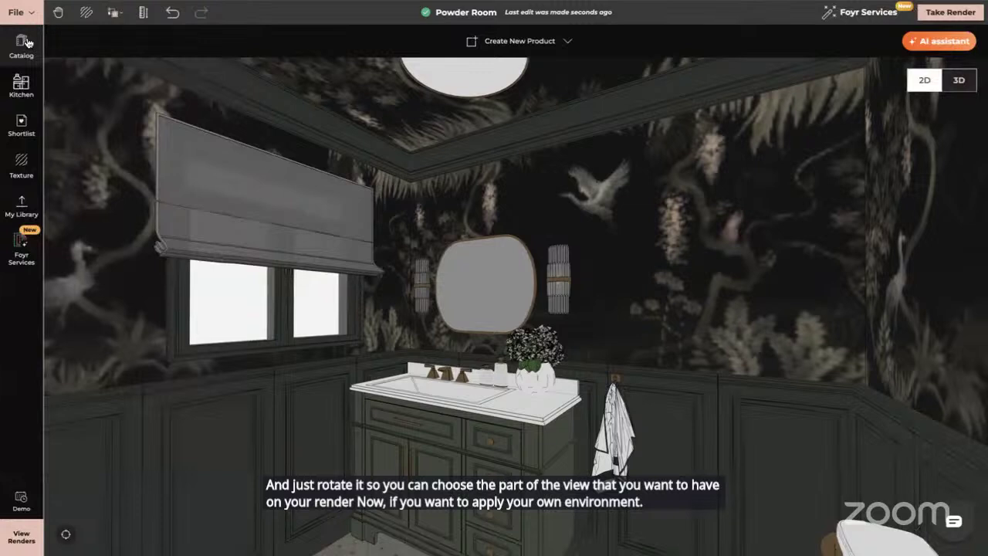
left_click(923, 81)
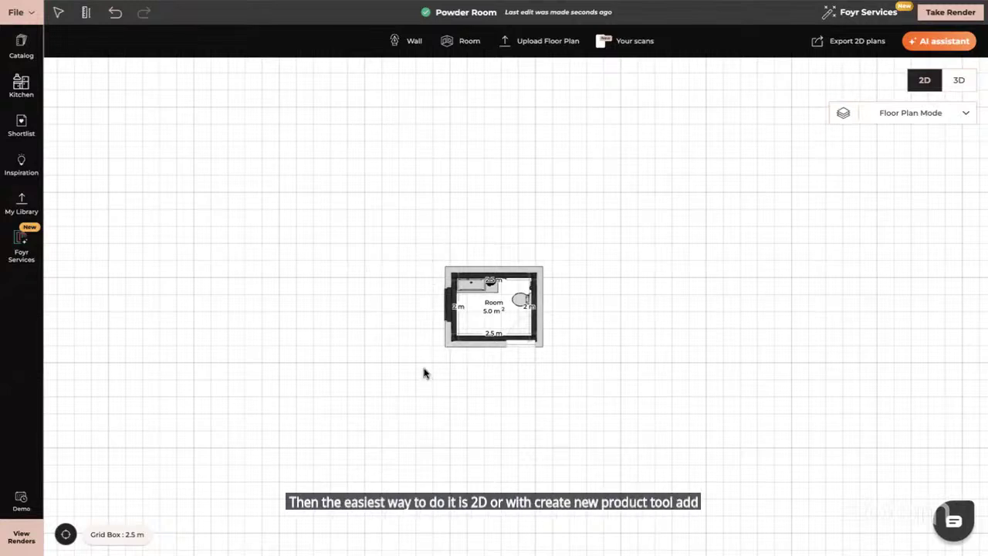
left_click(406, 40)
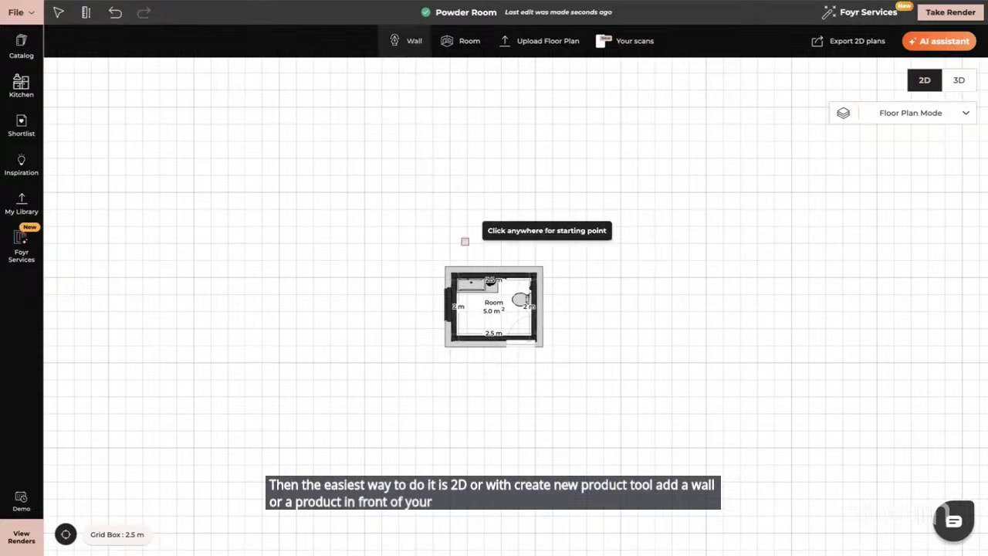
left_click(419, 267)
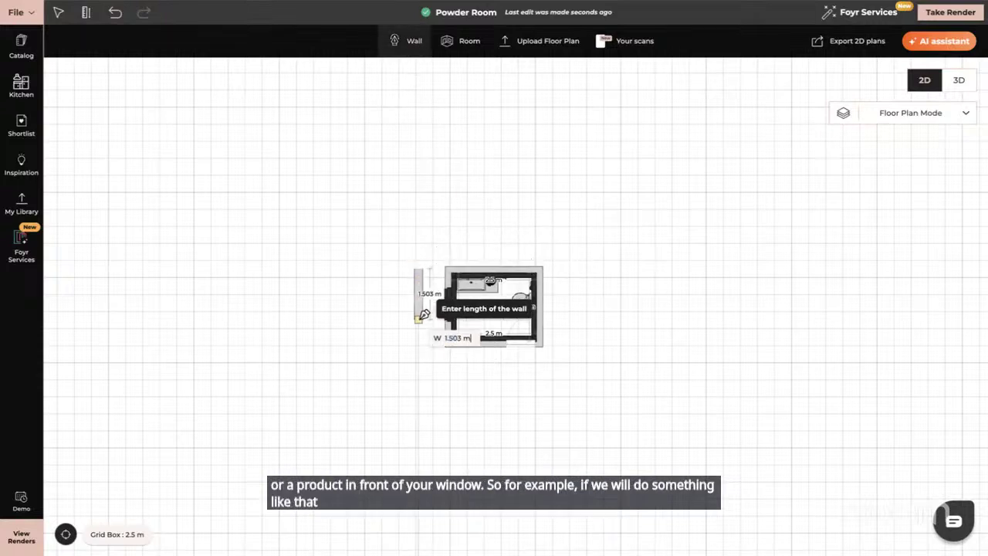
left_click(437, 357)
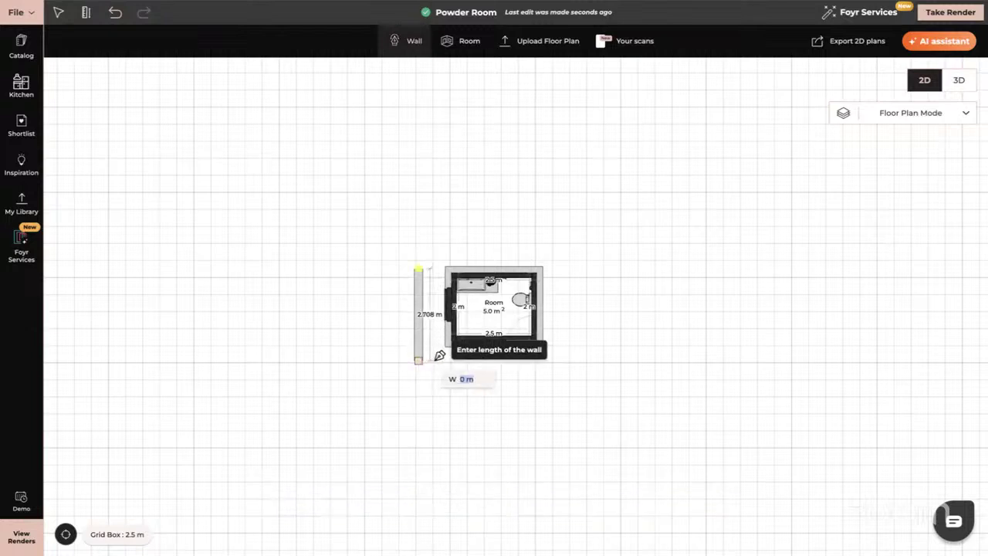
left_click(438, 360)
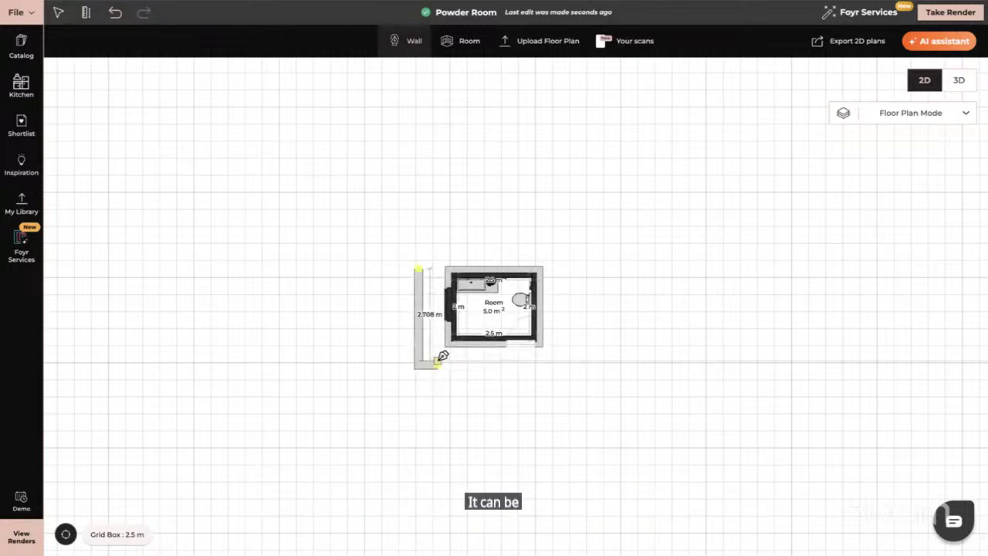
key("Escape")
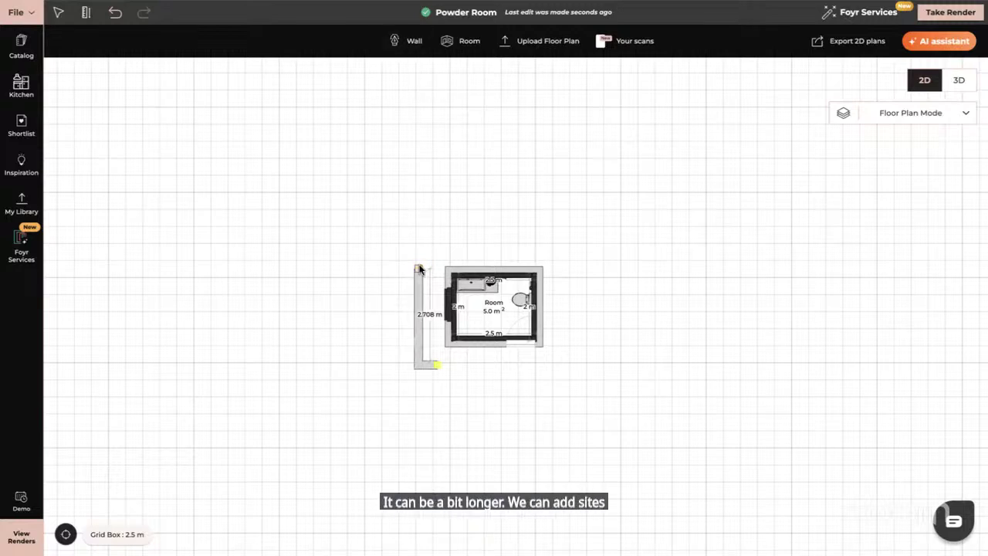
- Extend the outer wall upwards to about 3.4 m and add a short return about 0.5 m long at its upper end
left_click(418, 270)
left_click_drag(419, 270, 421, 244)
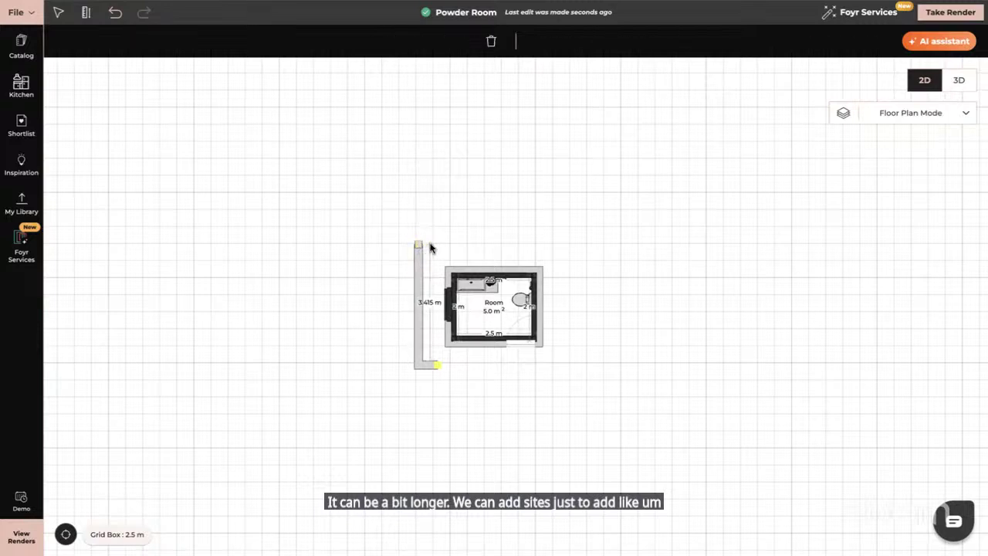
left_click(394, 156)
left_click(421, 50)
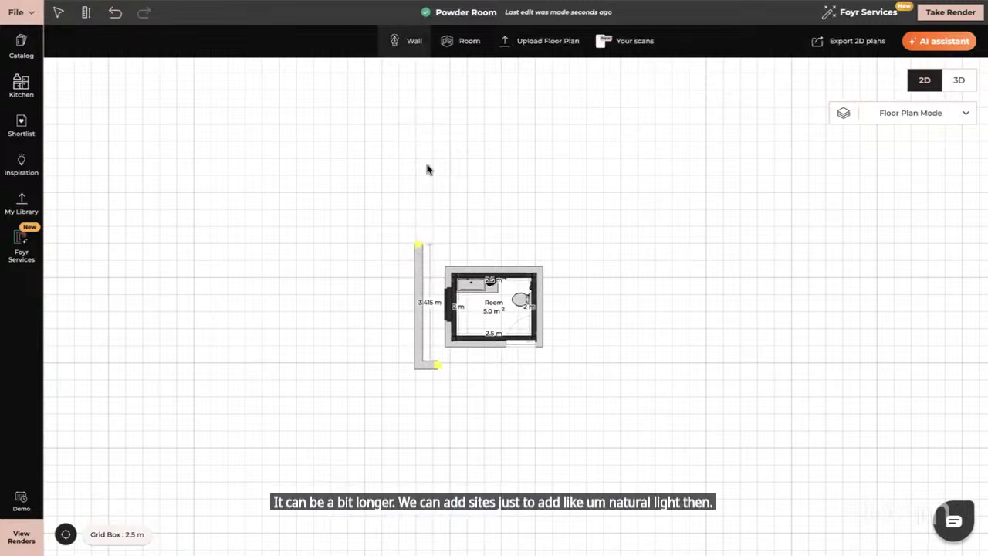
left_click(432, 245)
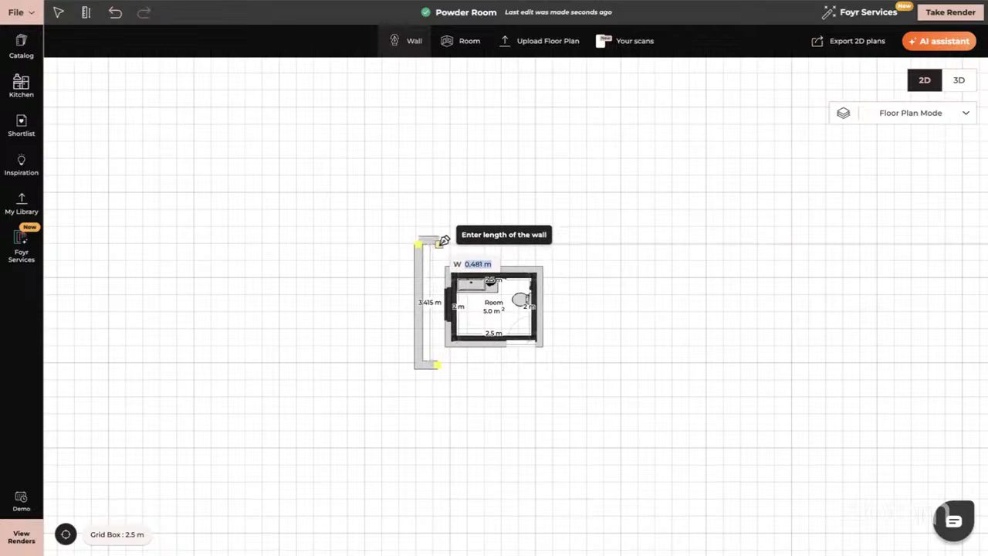
key("Escape")
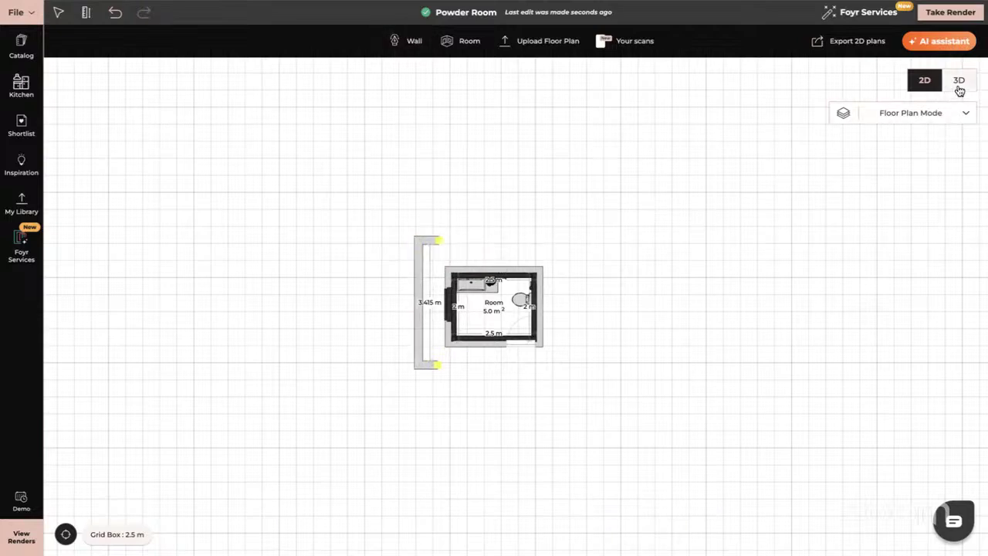
- Switch to the 3D view and examine the outer wall facing the window from above the room
left_click(959, 80)
left_click_drag(574, 247, 592, 233)
scroll(591, 237, "down", 10)
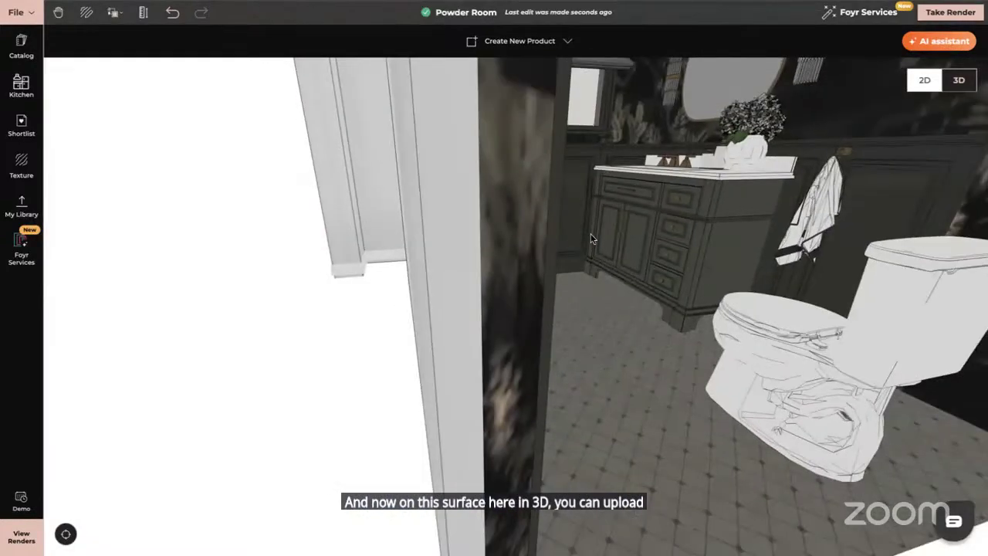
left_click_drag(453, 133, 558, 141)
left_click_drag(395, 149, 317, 213)
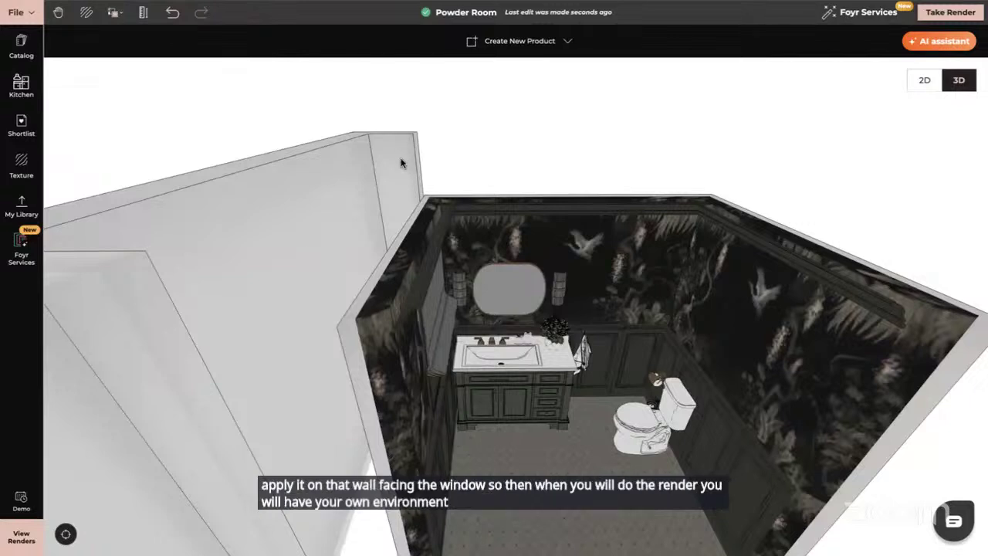
- Leave the uploaded textures and search the whole texture library for "light material"
left_click(34, 171)
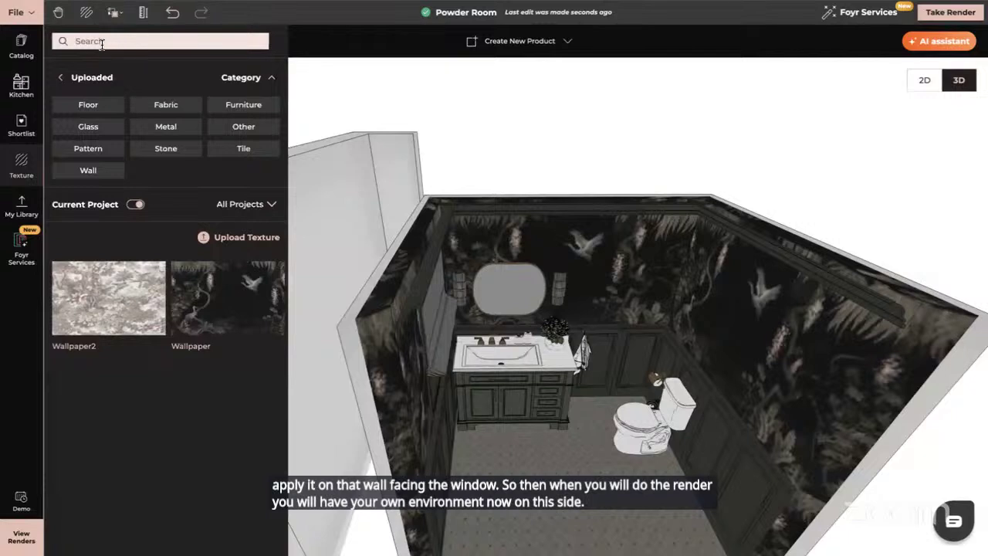
left_click(61, 77)
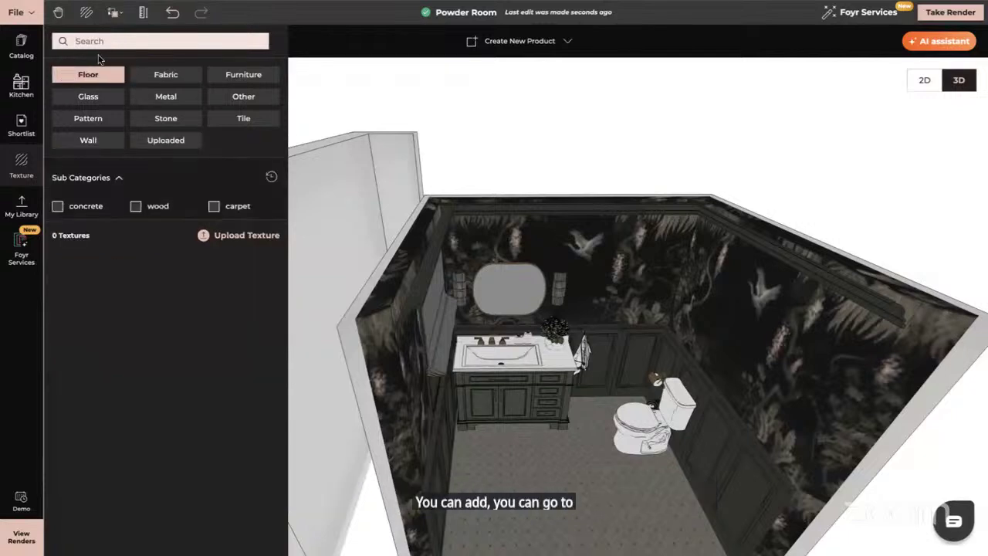
left_click(87, 75)
left_click(84, 40)
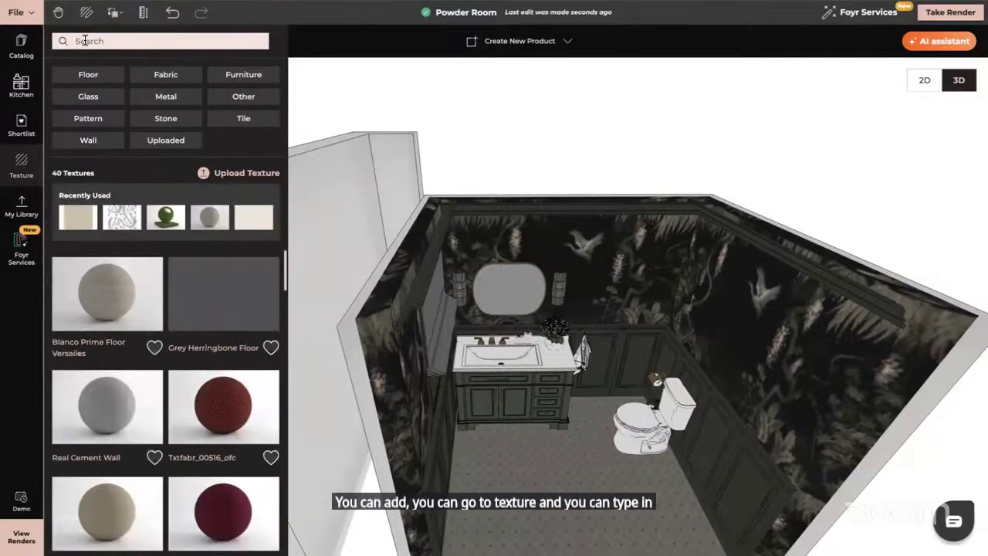
type("light m")
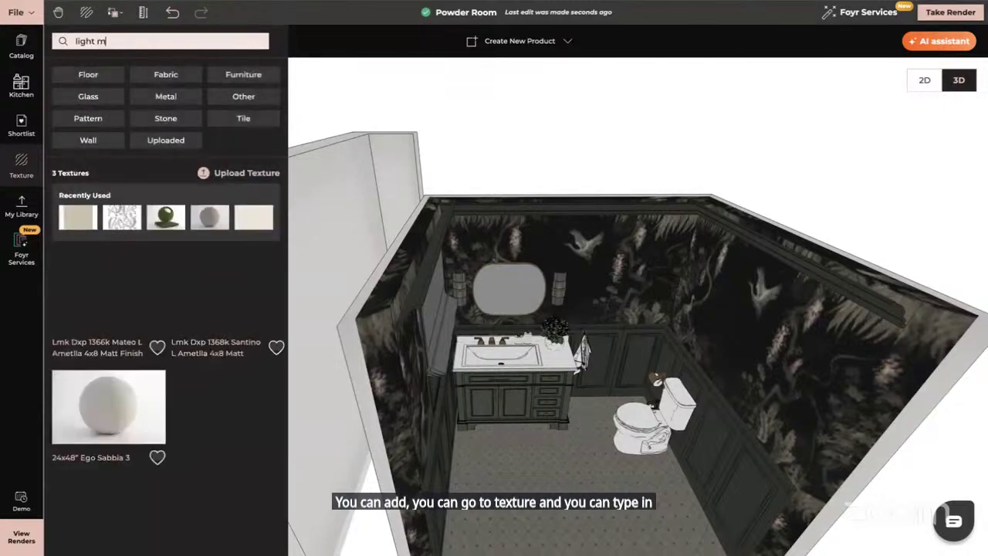
type("aterial")
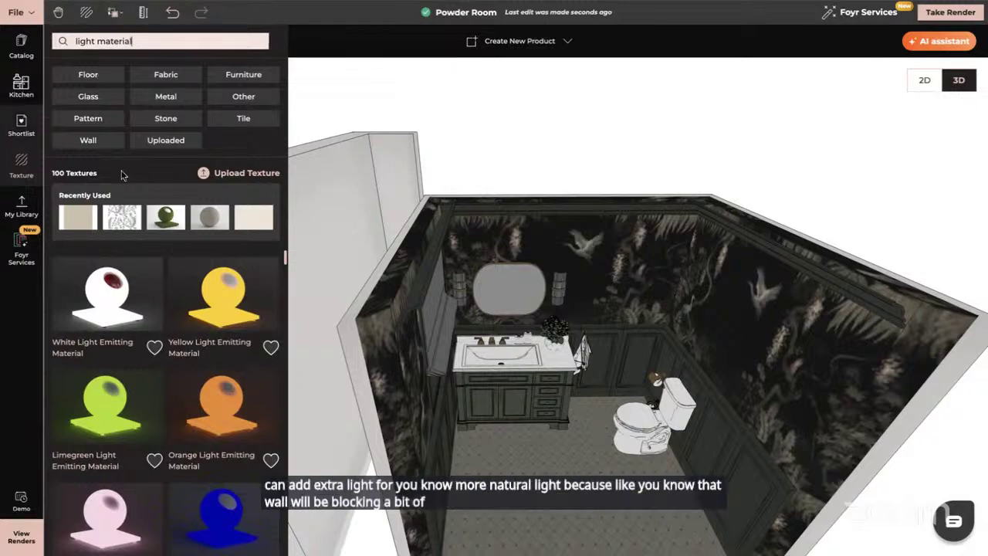
- Look through the light-emitting materials in the search results, including the white one, and close the texture library
scroll(201, 293, "down", 5)
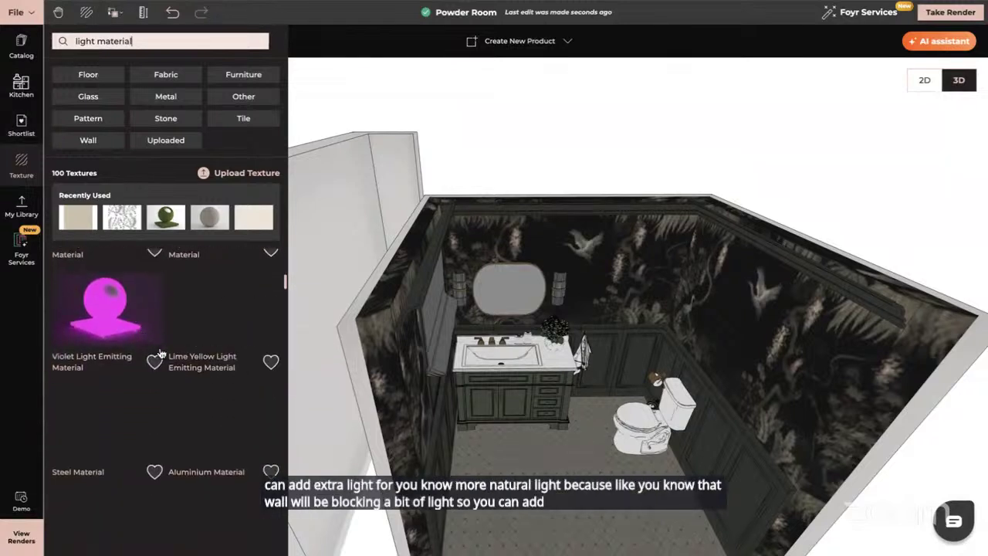
scroll(169, 340, "down", 3)
scroll(177, 373, "up", 5)
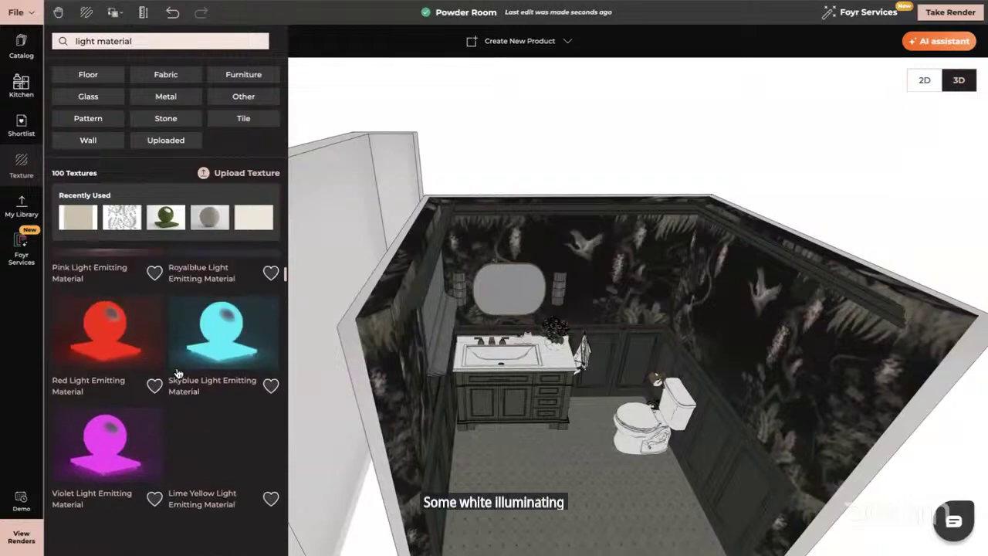
scroll(176, 373, "up", 3)
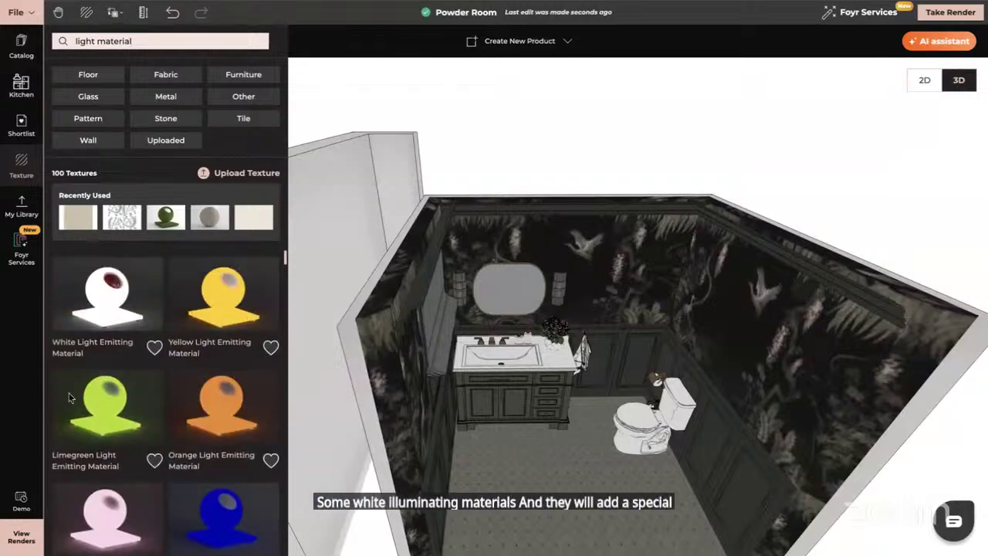
left_click(3, 337)
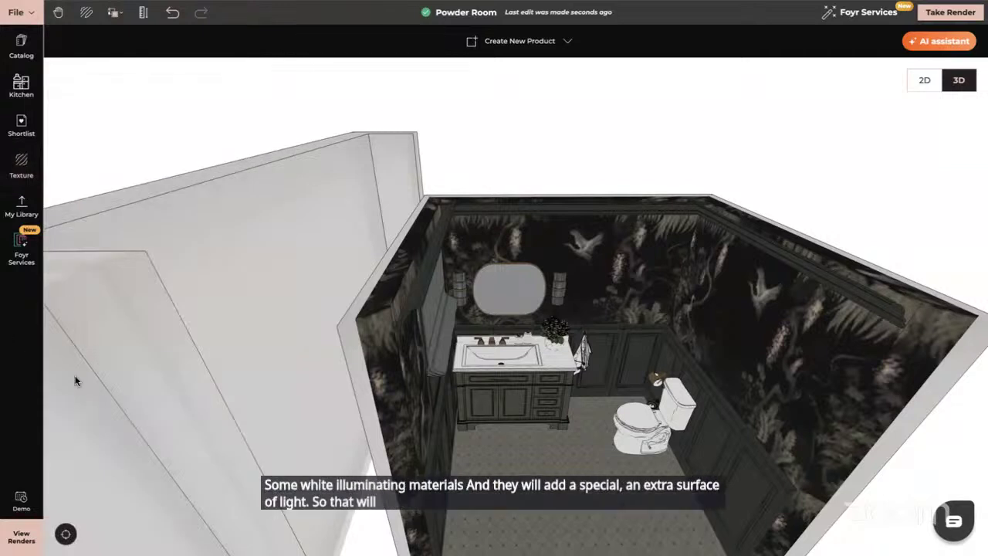
- In the 2D floor plan, delete the outer wall facing the window and both of its short returns
left_click(241, 274)
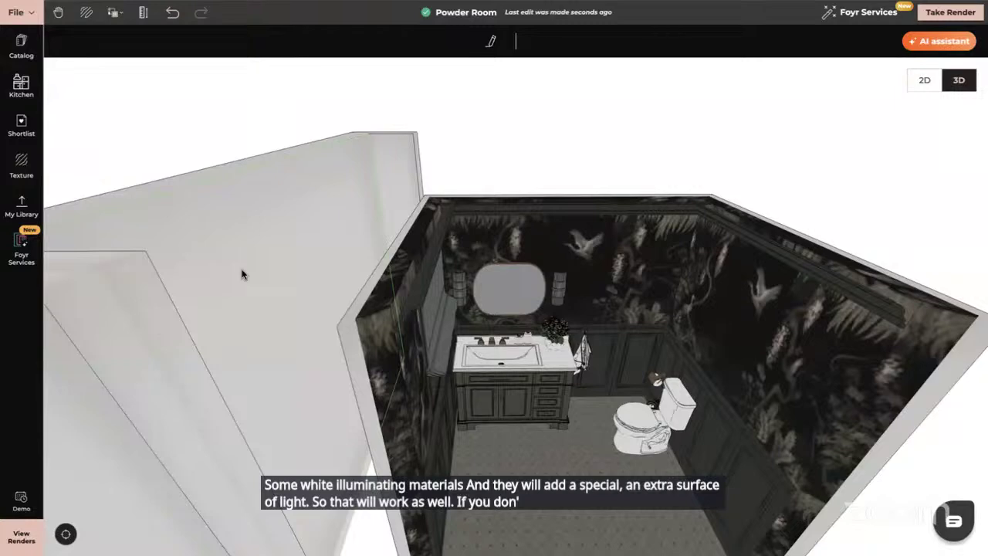
left_click(926, 83)
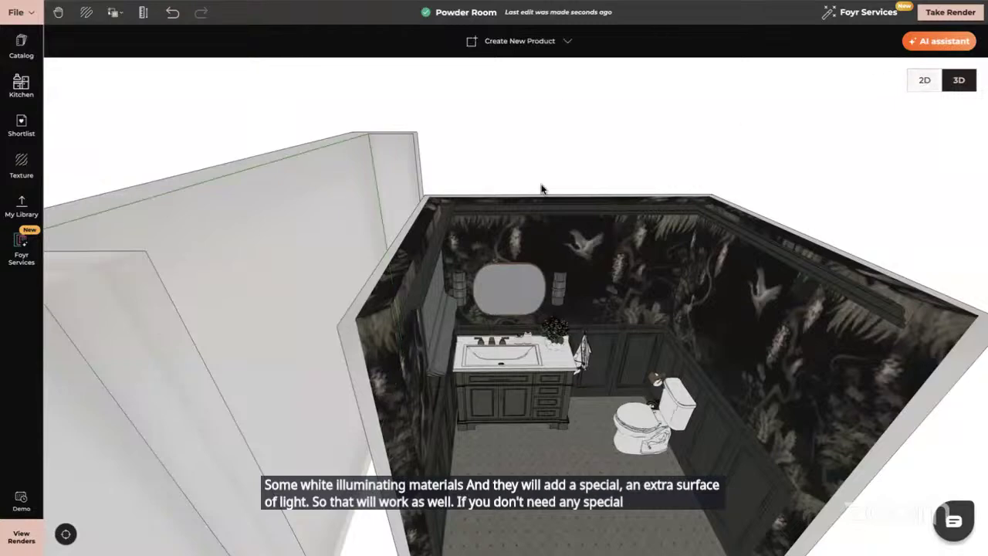
left_click(420, 279)
key("Delete")
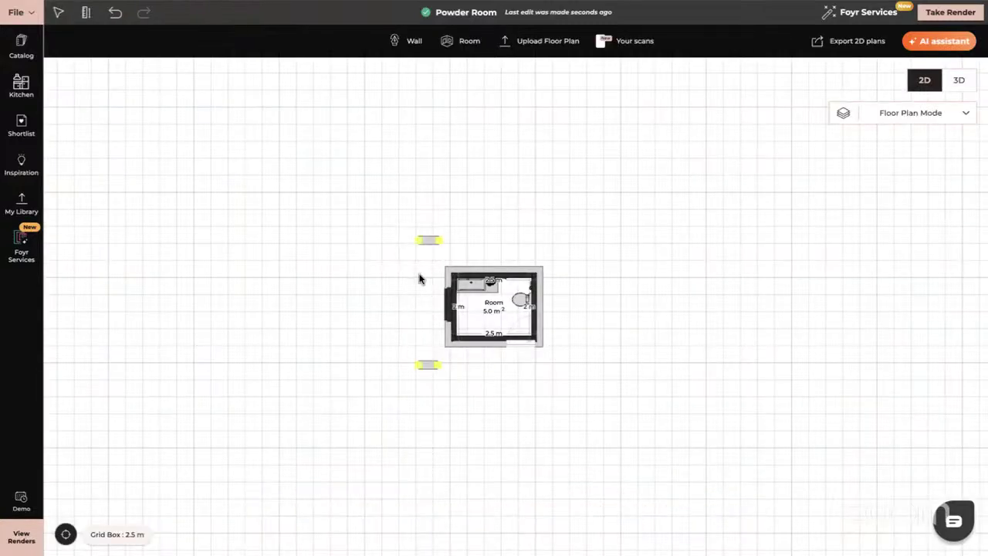
left_click(429, 239)
key("Delete")
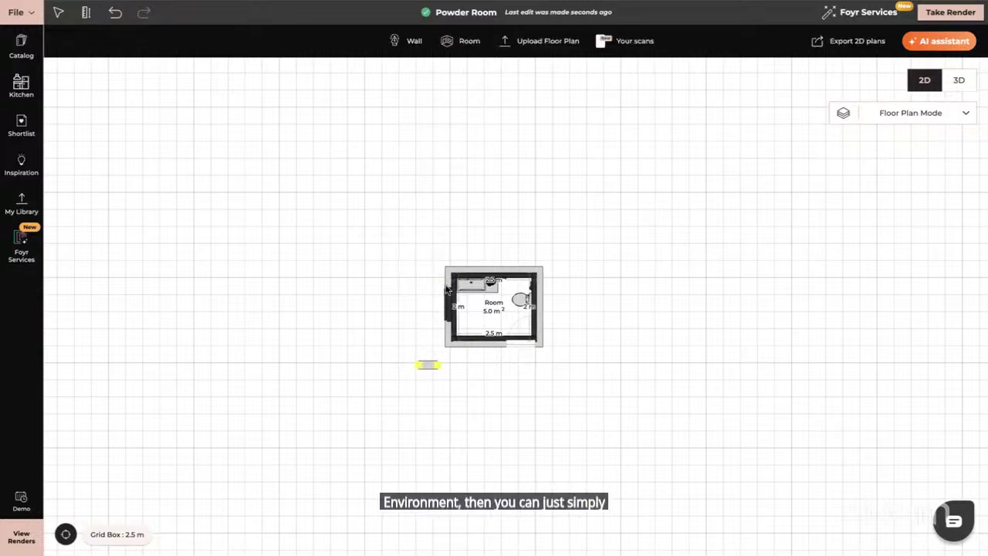
left_click(427, 363)
key("Delete")
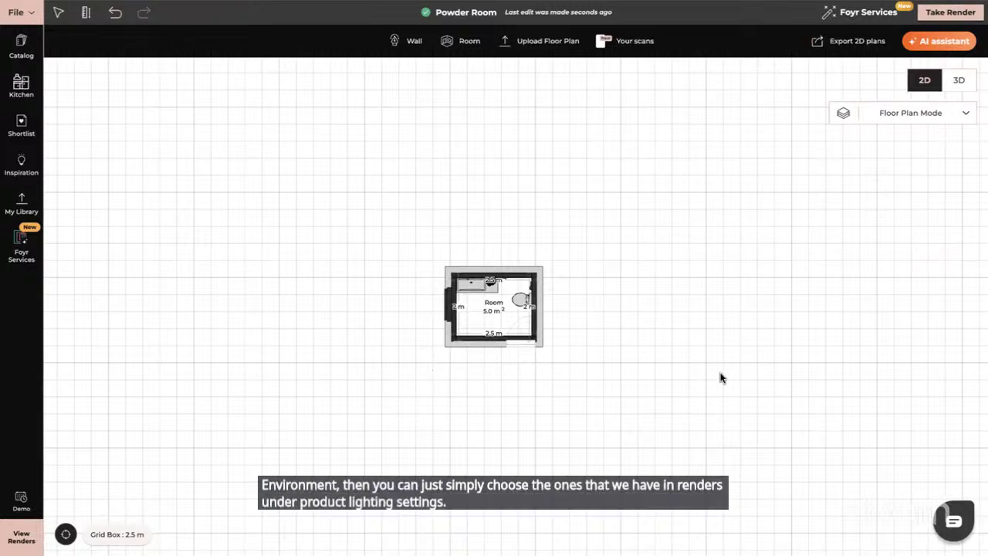
- Return to the 3D view and frame the powder room interior straight on, facing the vanity wall from inside the room
left_click(955, 83)
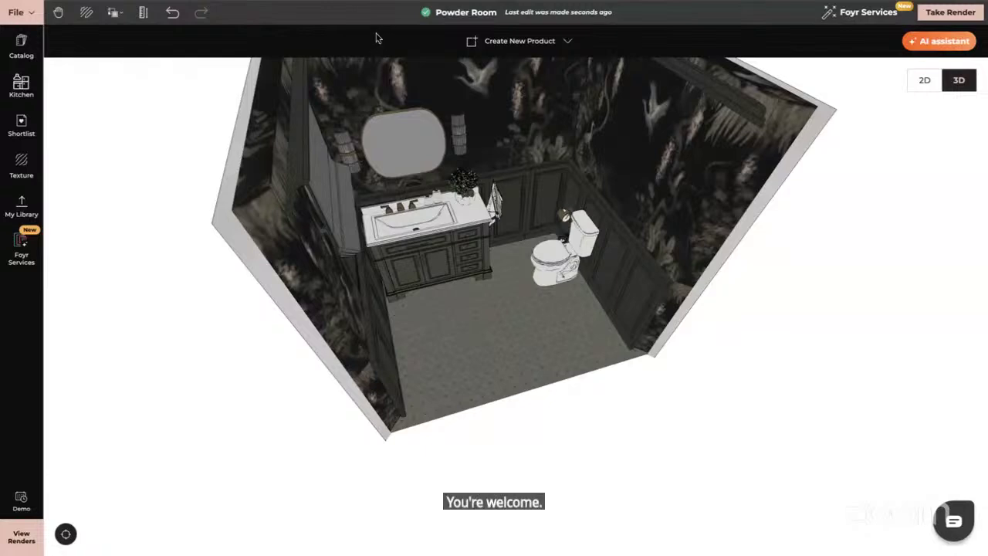
right_click_drag(480, 222, 491, 342)
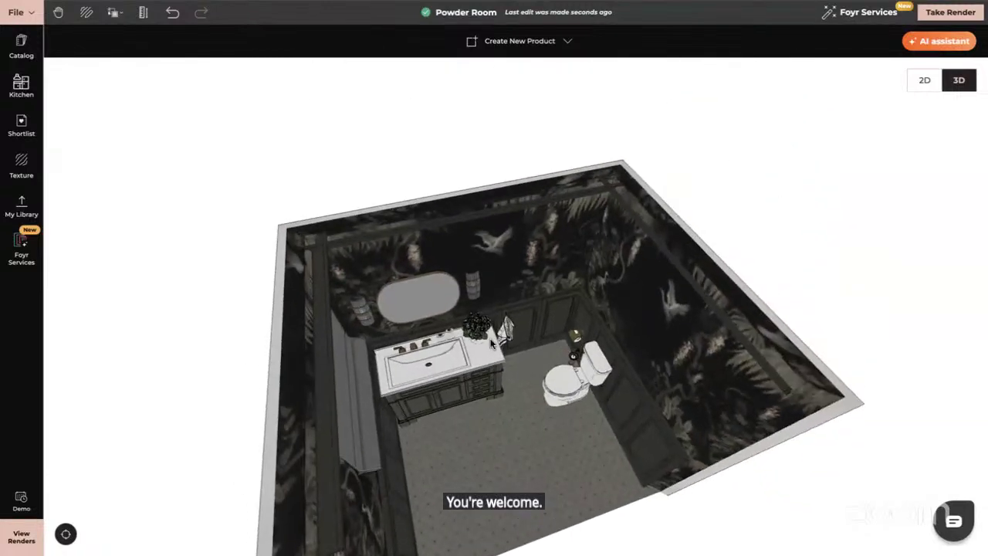
left_click_drag(490, 342, 468, 278)
right_click_drag(468, 279, 501, 316)
left_click_drag(501, 316, 498, 310)
right_click_drag(499, 309, 496, 303)
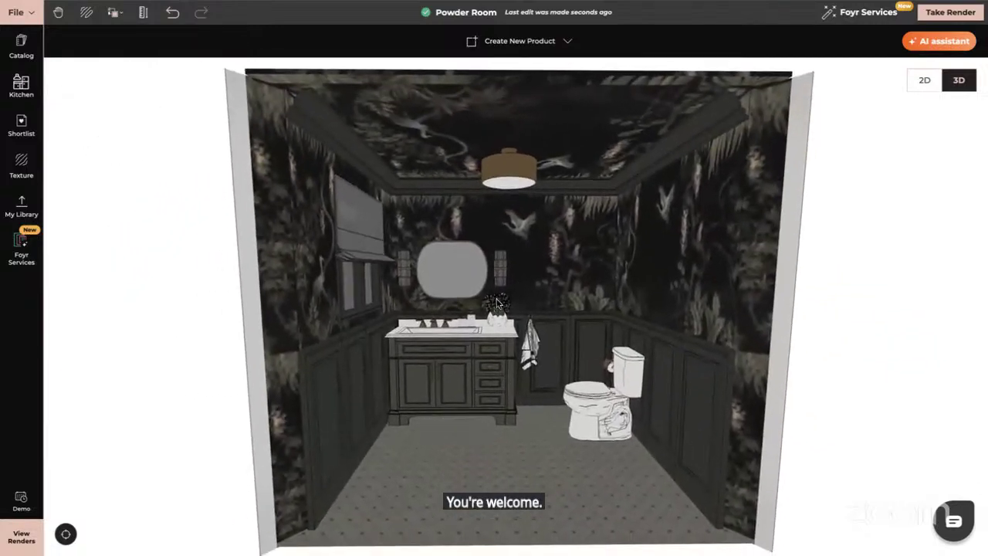
scroll(496, 304, "up", 5)
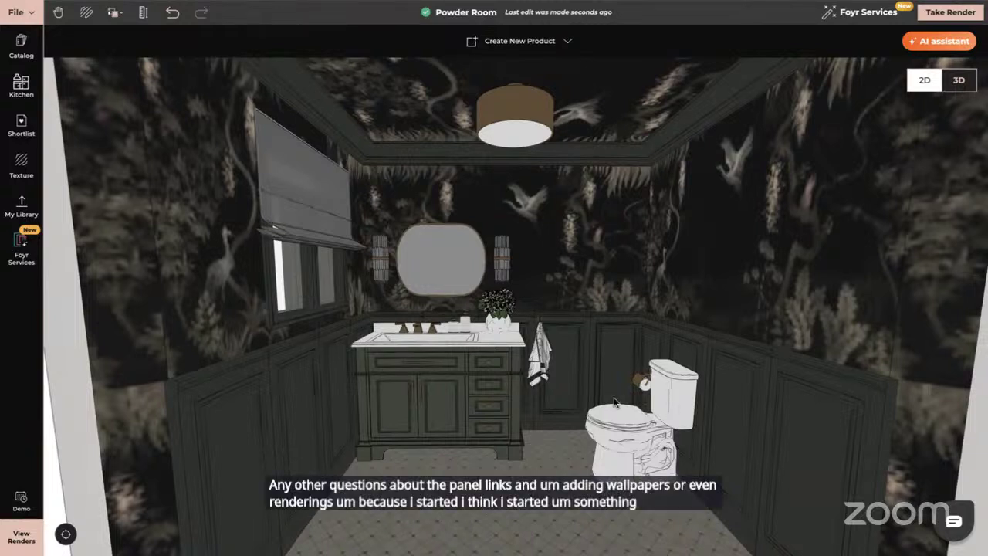
left_click_drag(535, 277, 536, 273)
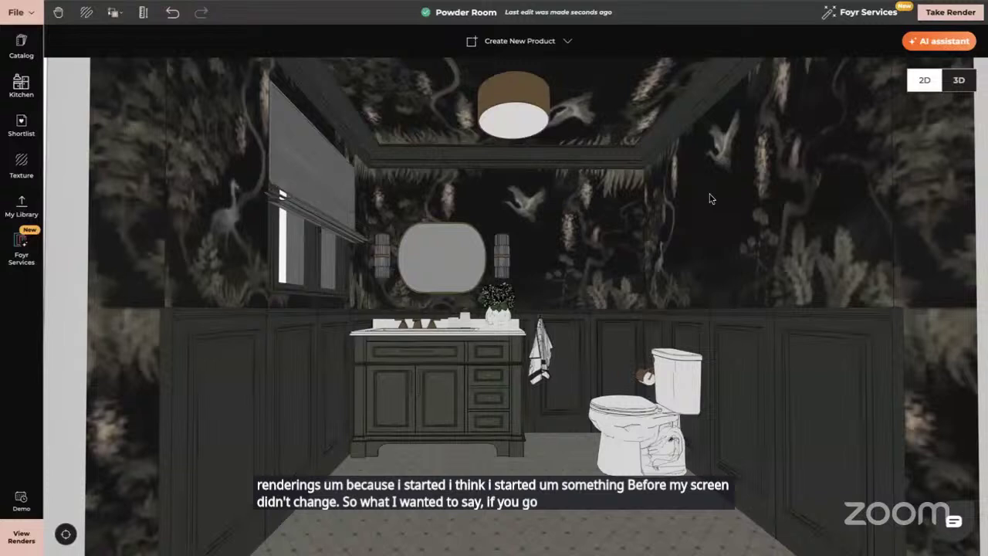
left_click_drag(750, 236, 729, 236)
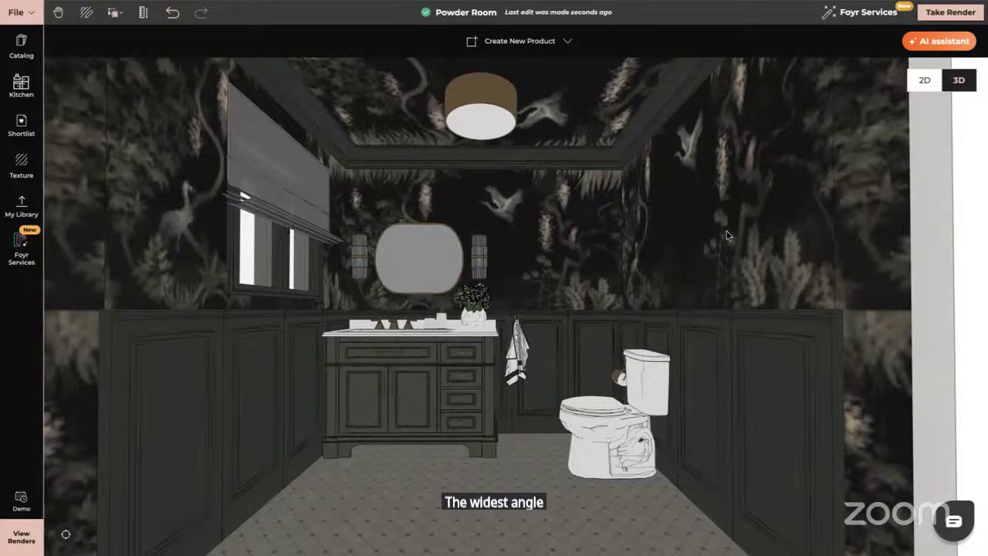
- Enter render mode, back the camera out behind the front wall, and adjust Clip View to cut through that wall
left_click(977, 15)
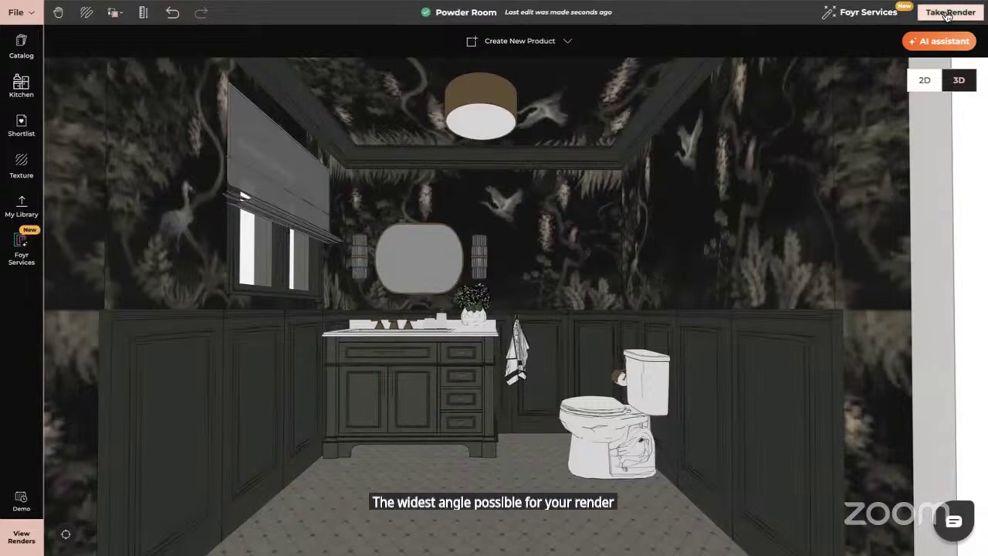
scroll(522, 283, "up", 4)
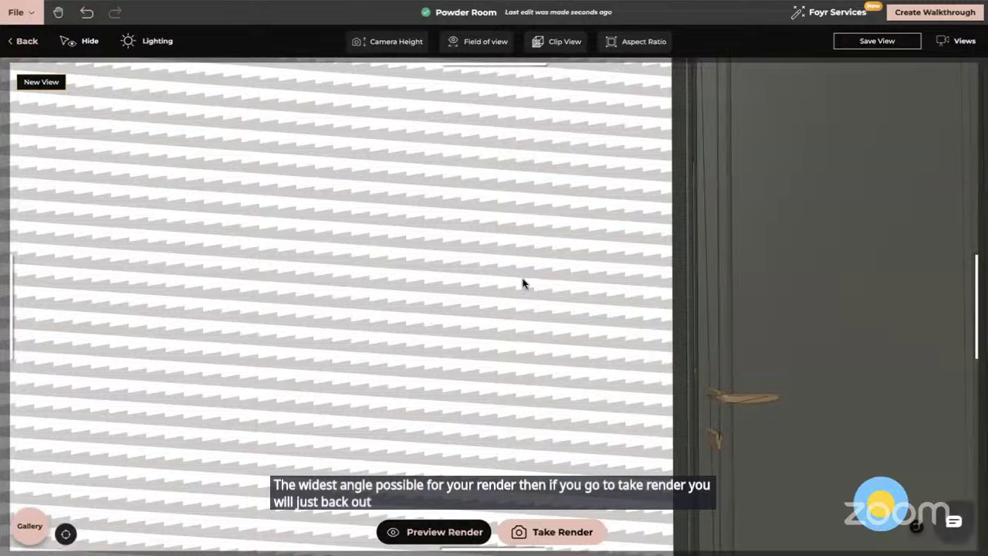
scroll(522, 283, "down", 3)
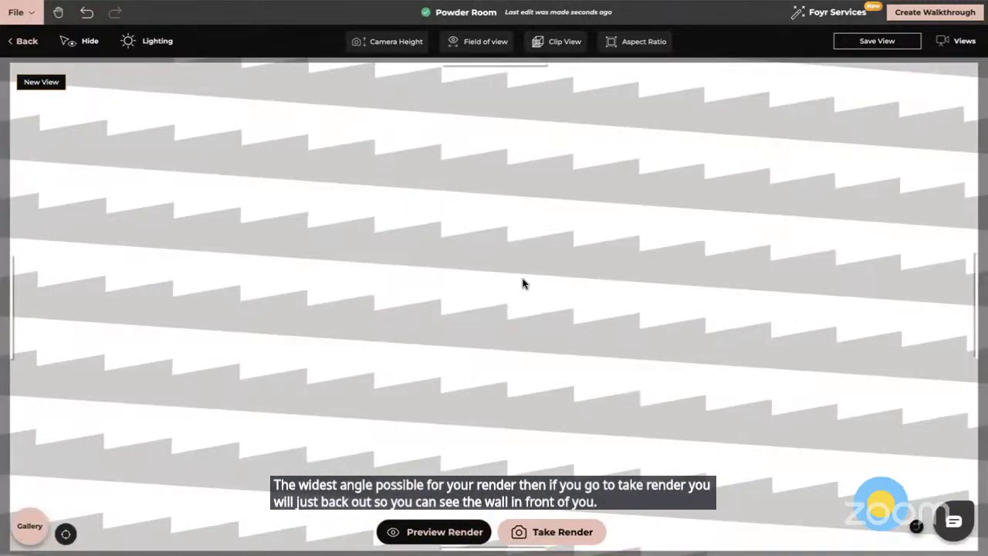
left_click(554, 42)
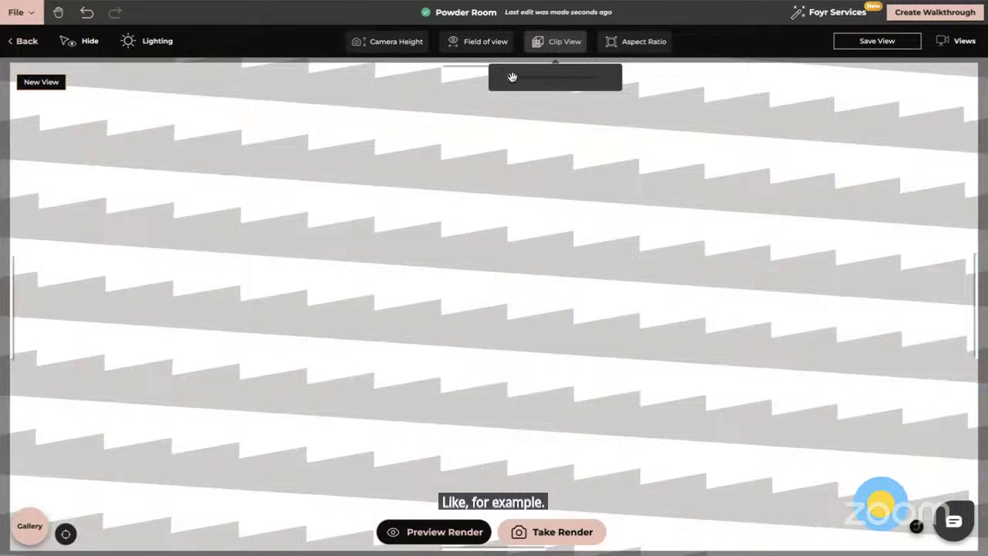
left_click_drag(511, 77, 514, 78)
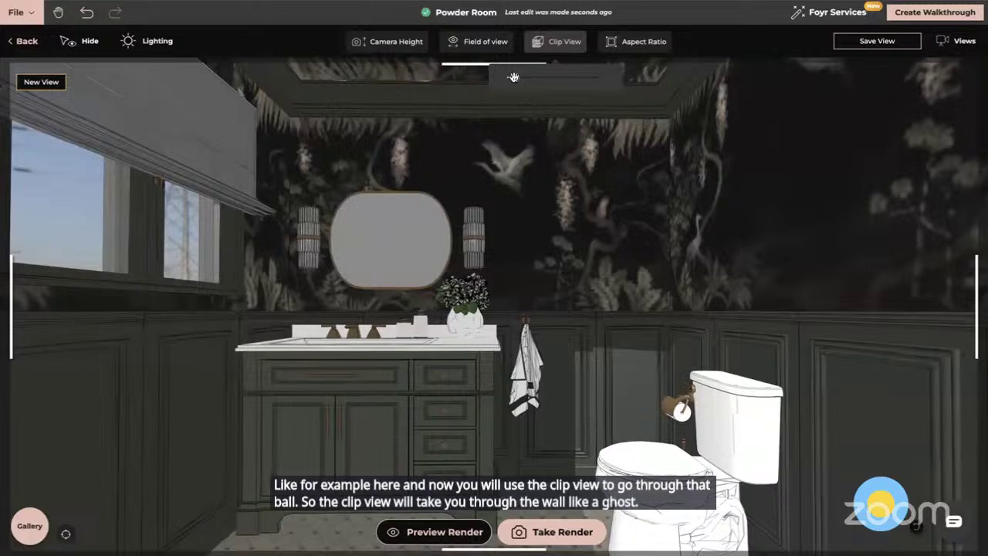
key("Right")
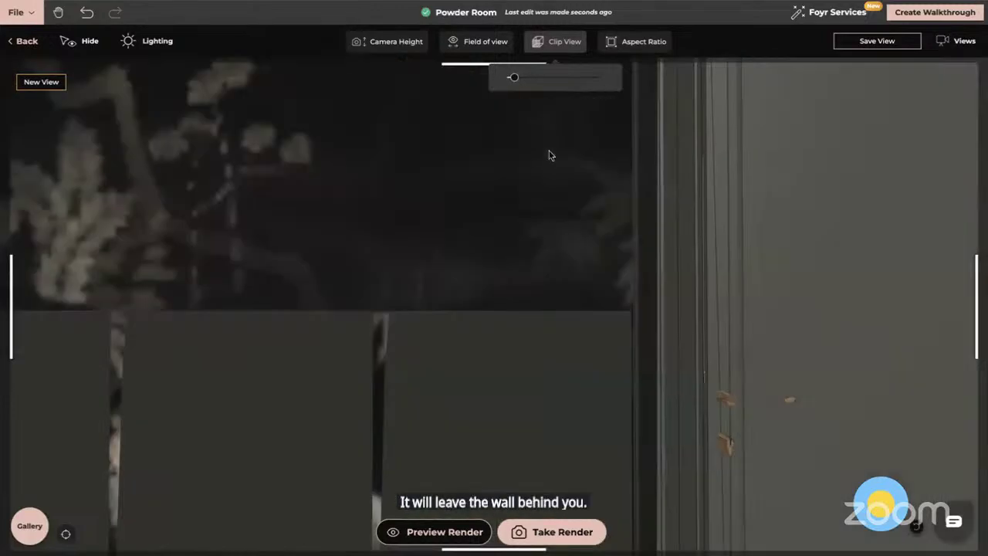
left_click_drag(514, 77, 515, 77)
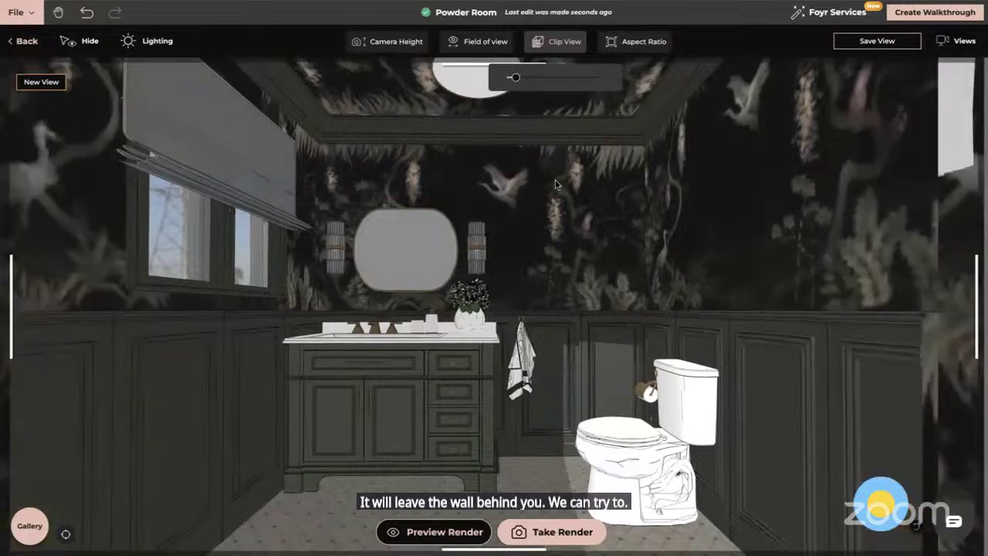
- Set the render camera's field of view to 67 and turn the view slightly to recentre the vanity
left_click(485, 43)
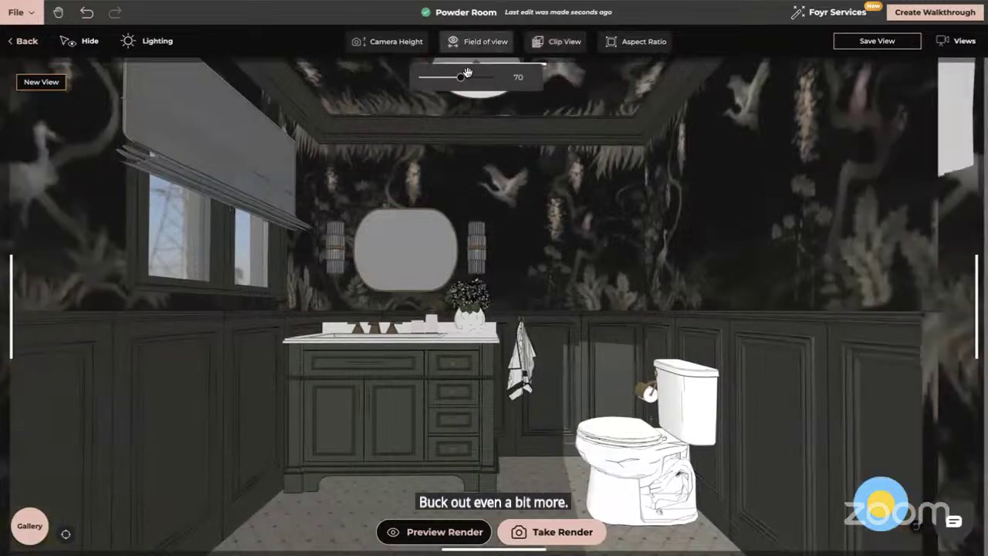
left_click_drag(461, 77, 455, 79)
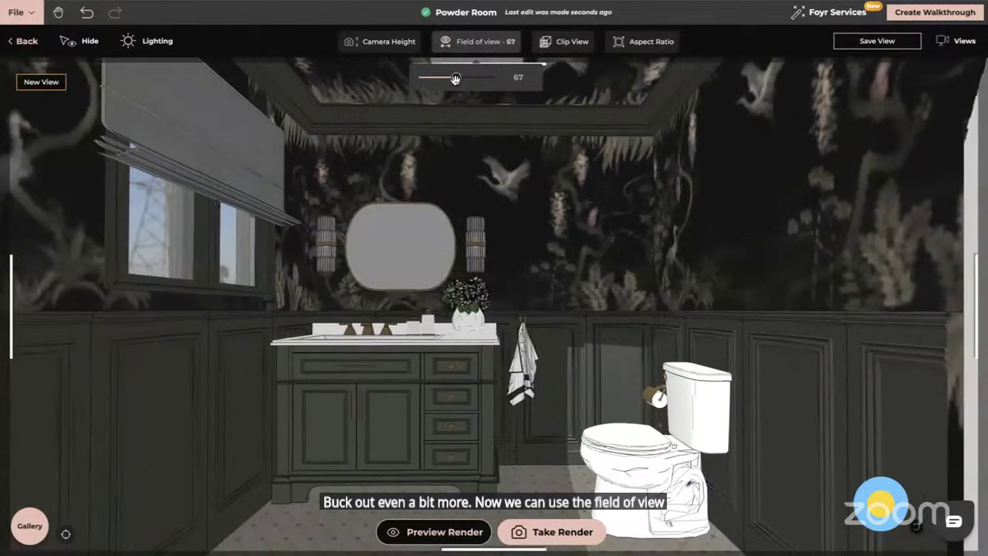
left_click_drag(587, 201, 601, 201)
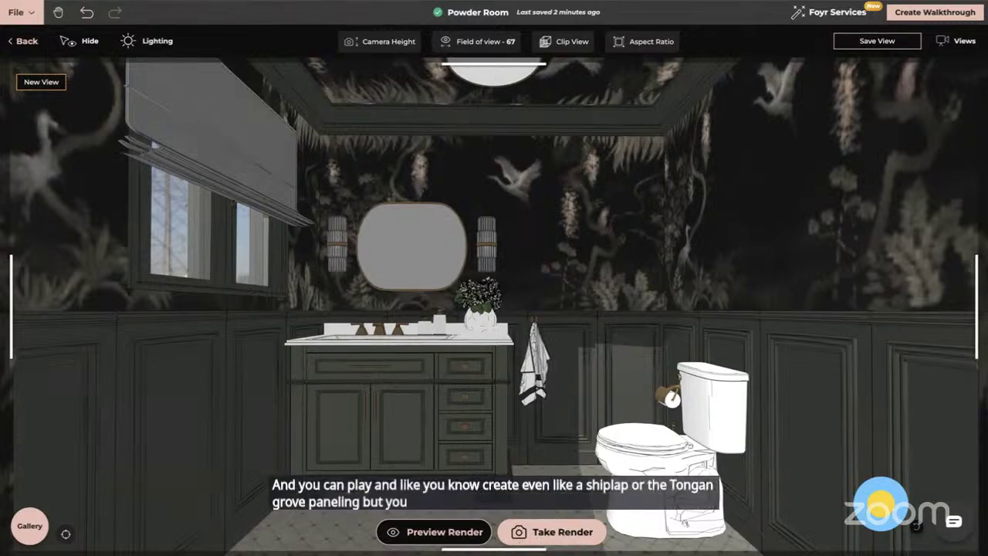
- Switch to the Paneling project and bring the blank wall beside the floral wallpapered wall into full view
left_click(299, 1)
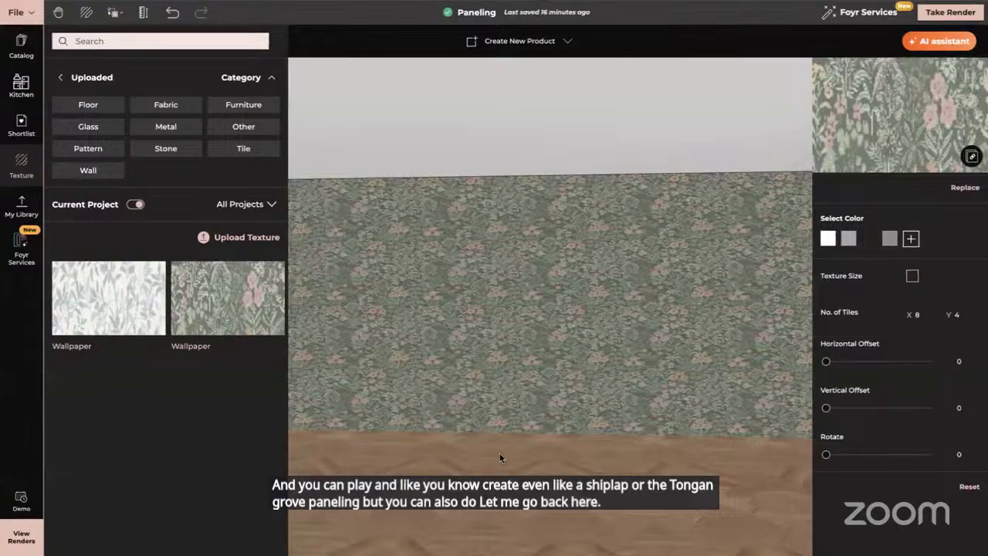
left_click_drag(481, 239, 602, 260)
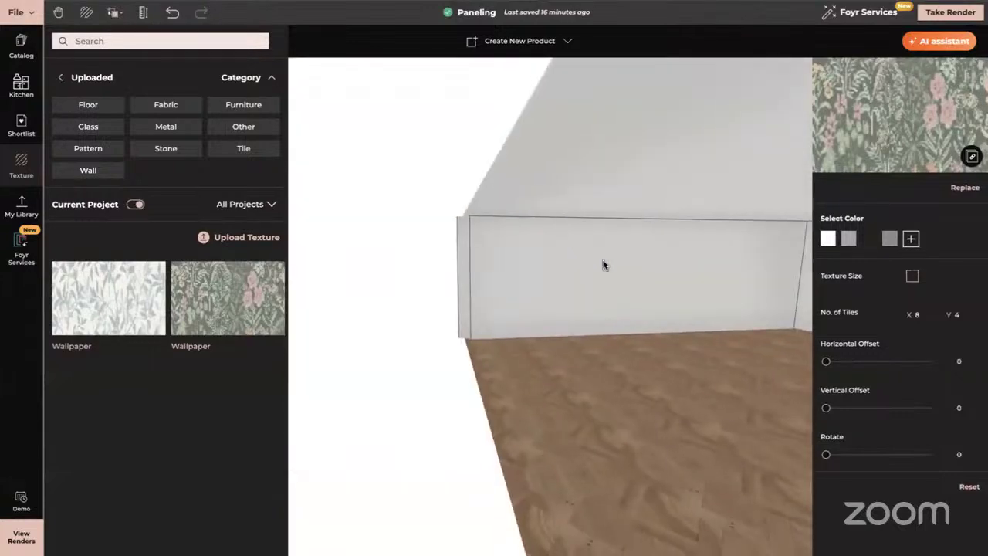
left_click(628, 272)
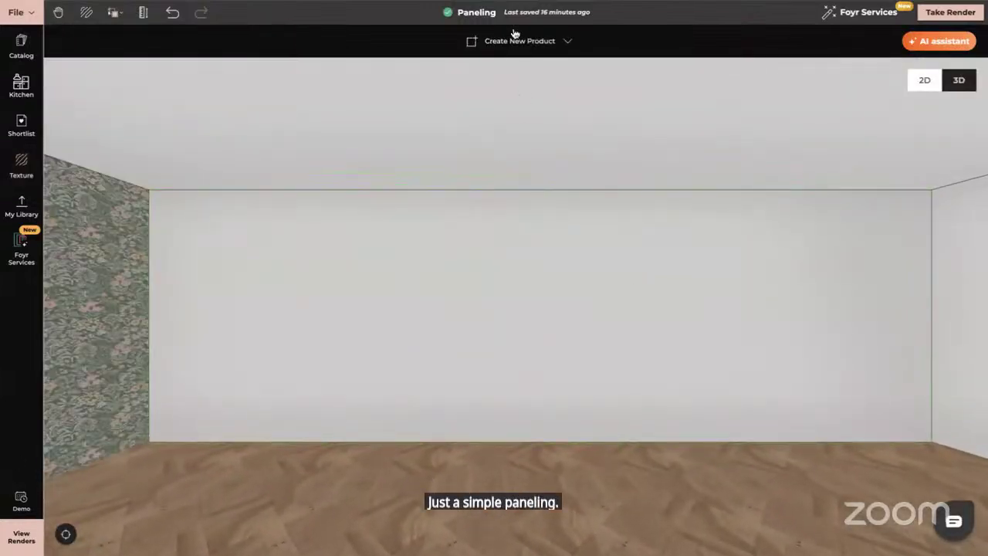
- Start a new self-made product on the blank wall and draw an 8 m wide rectangle covering the full wall
left_click(515, 45)
left_click(540, 81)
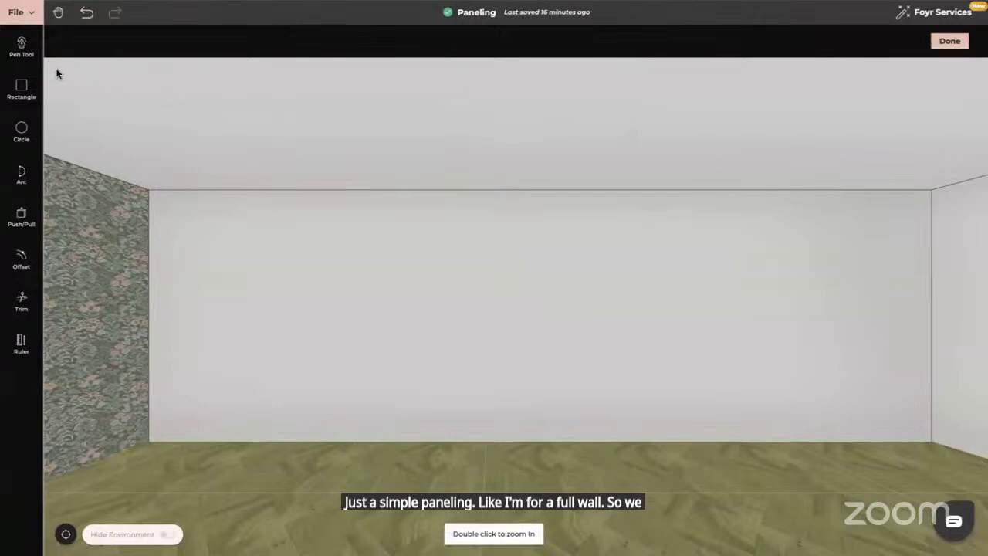
left_click(150, 190)
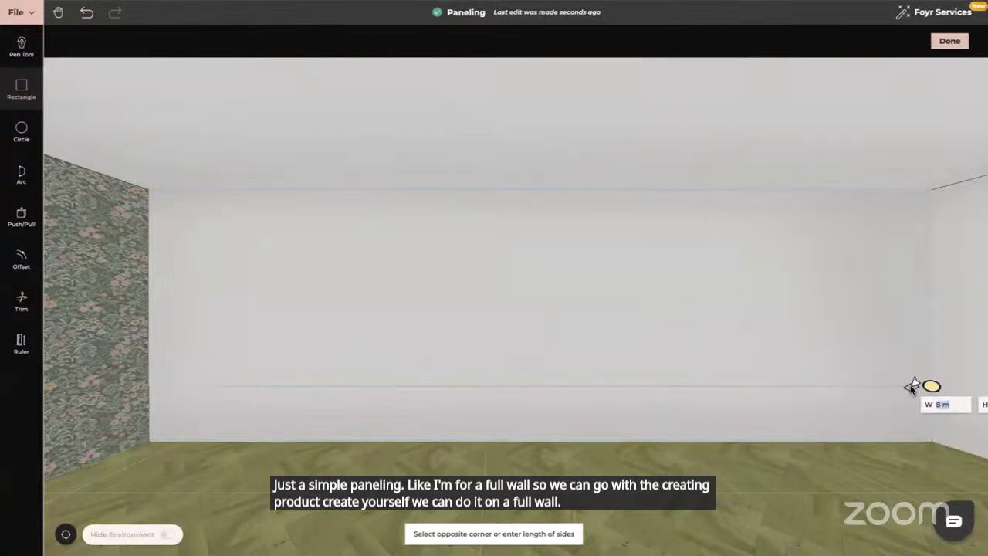
left_click(935, 423)
- Push/Pull the full-wall rectangle slightly into the room to give it depth
left_click_drag(935, 423, 185, 238)
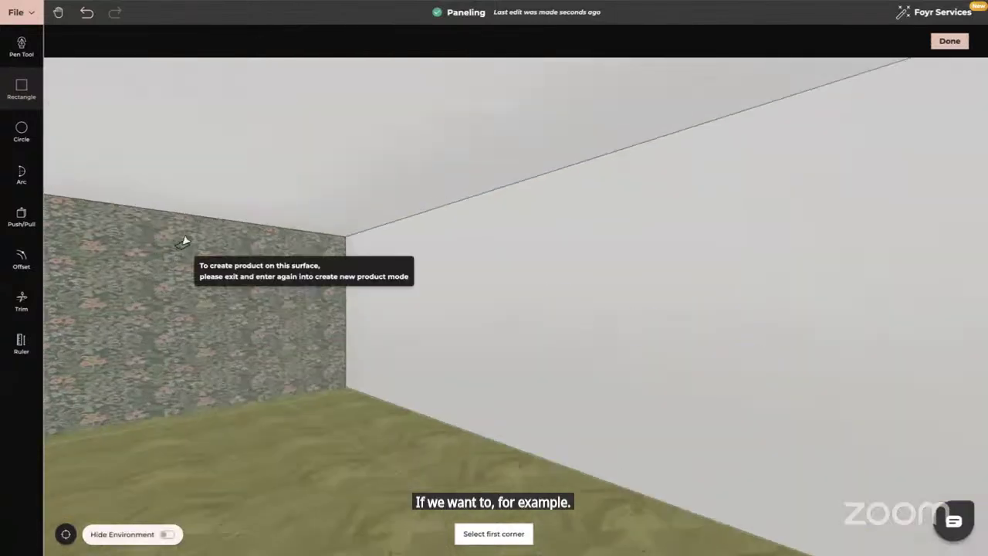
left_click(24, 216)
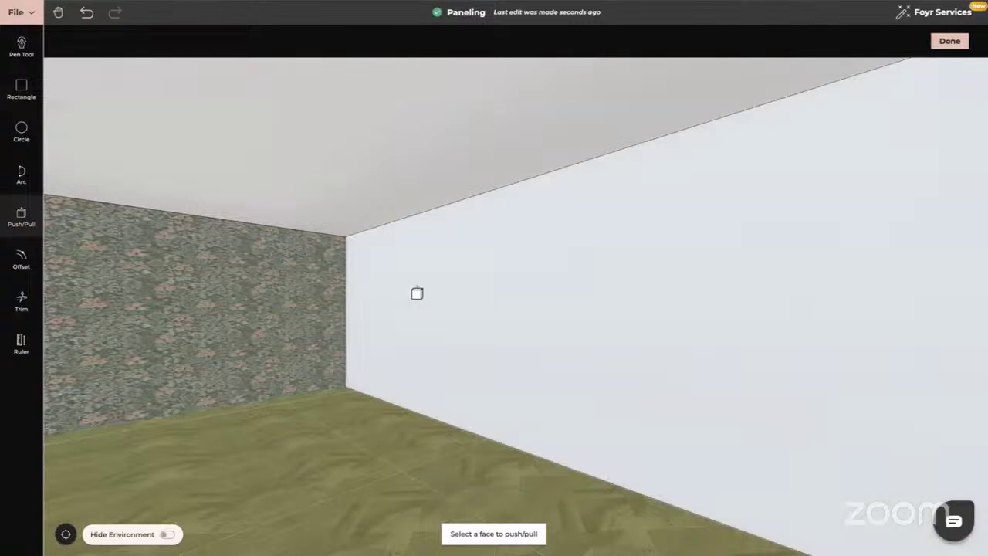
left_click(412, 292)
left_click(413, 294)
left_click_drag(302, 379, 362, 382)
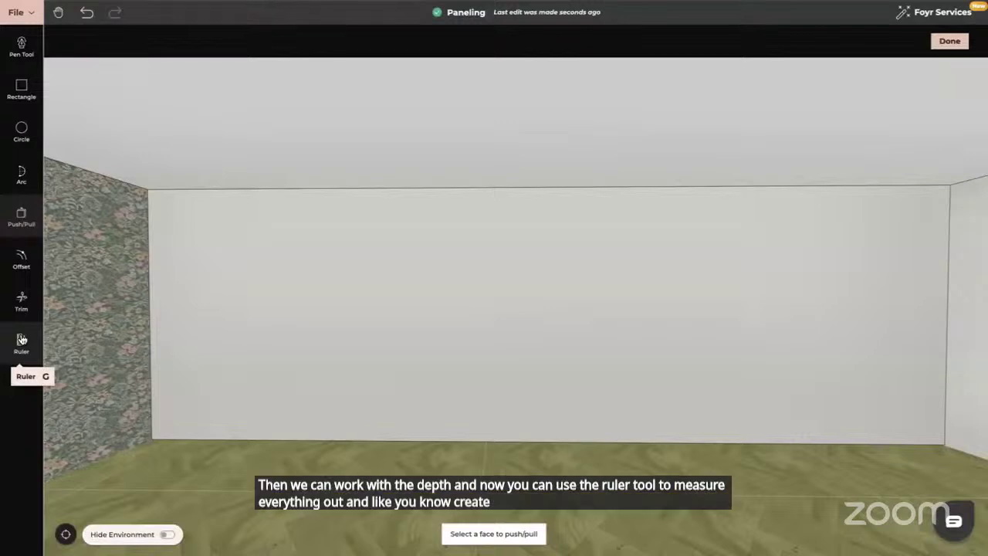
left_click(23, 86)
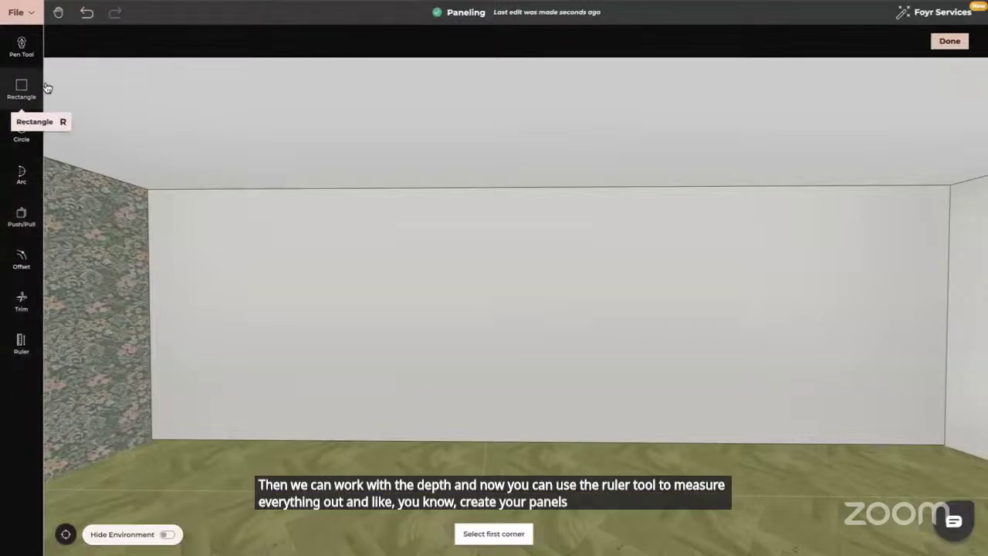
left_click(175, 208)
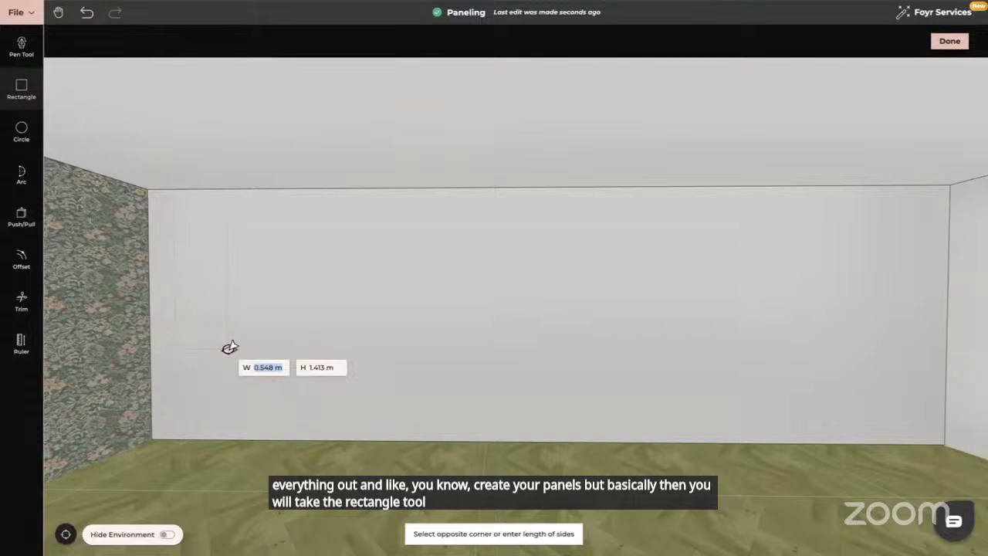
type("1.5")
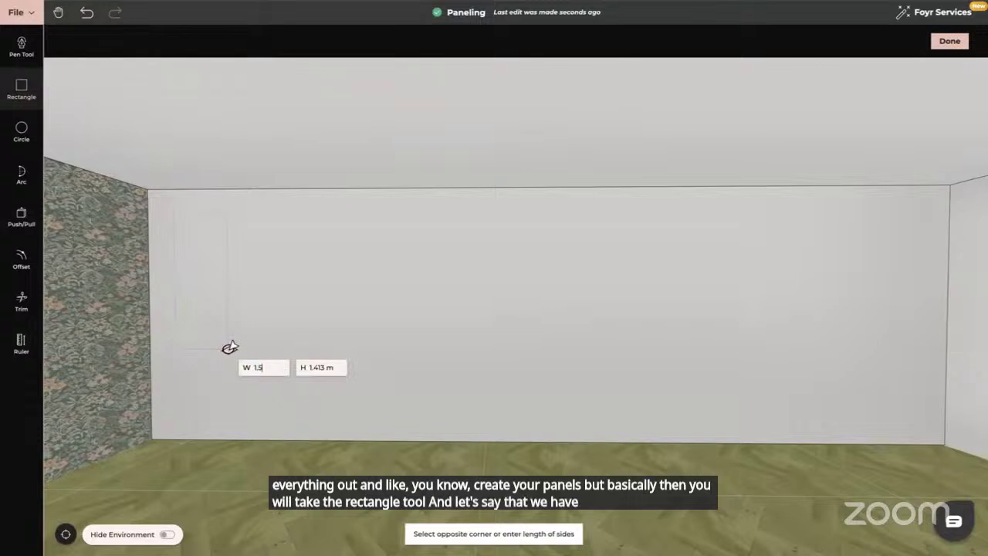
key("Tab")
key("BackSpace")
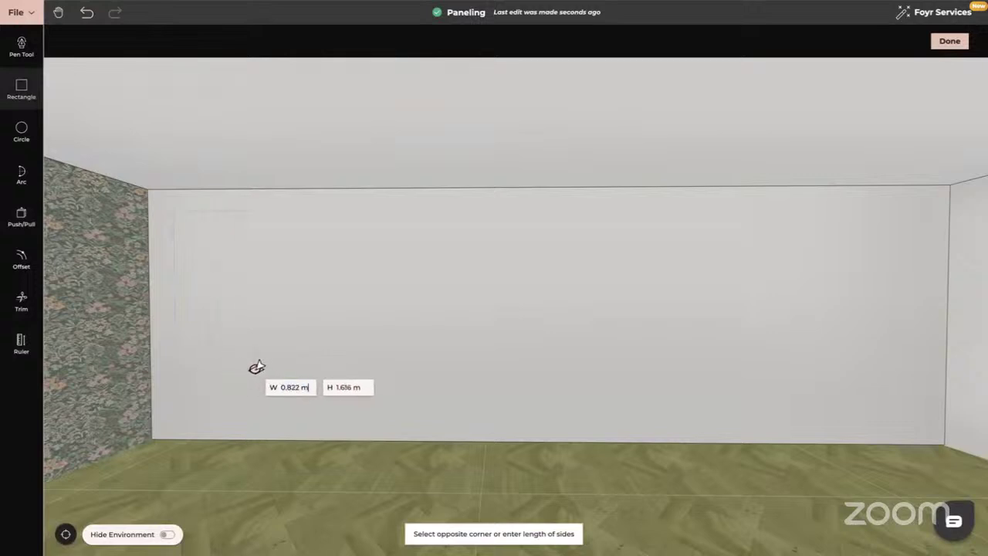
type("0")
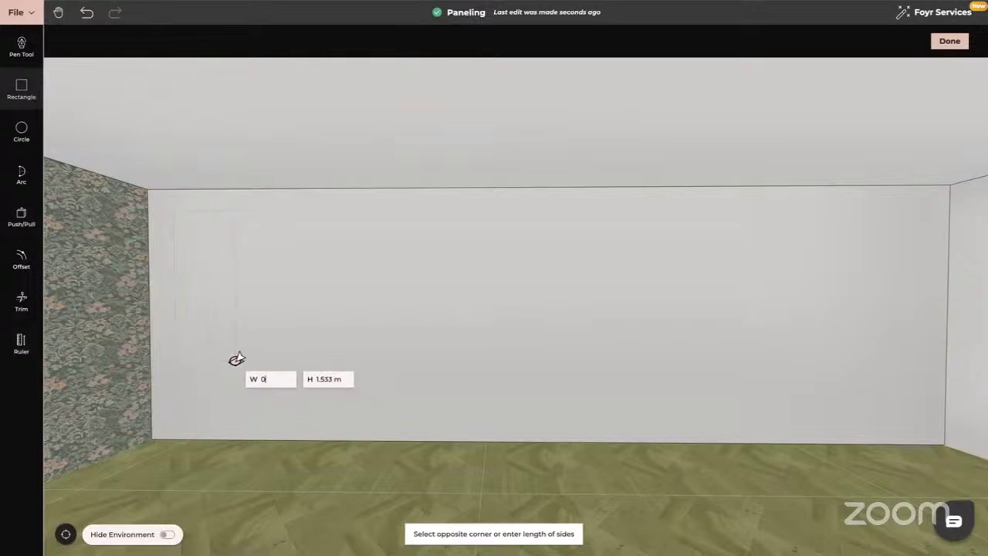
type(".51")
key("Return")
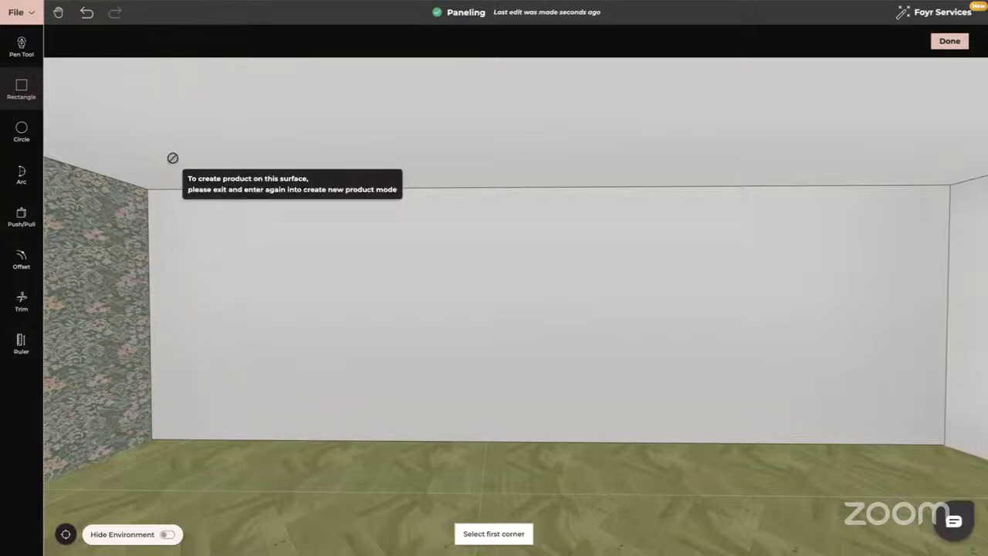
left_click(174, 206)
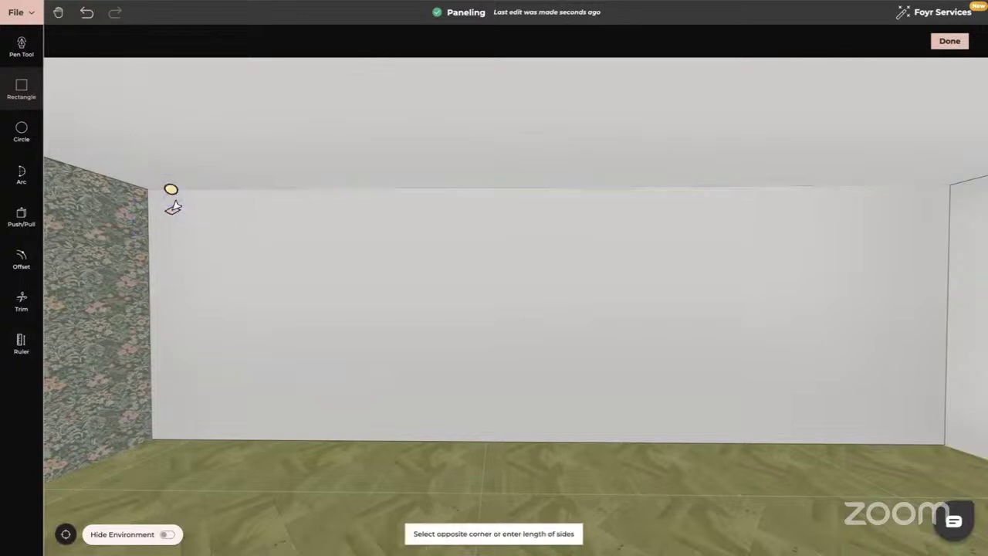
key("Escape")
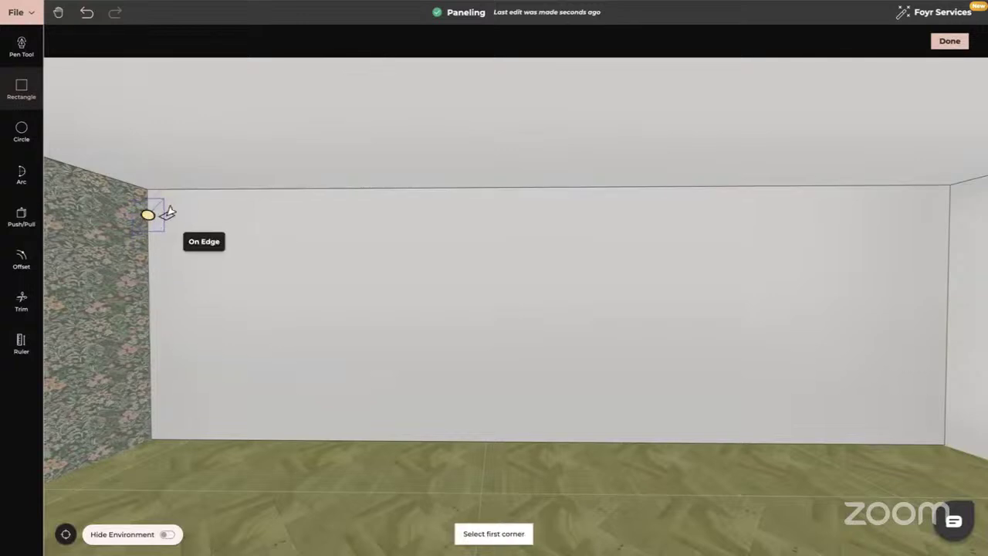
- Draw a tall panel rectangle 0.5 m wide and 1.5 m high on the slab near the floral wall
left_click(175, 219)
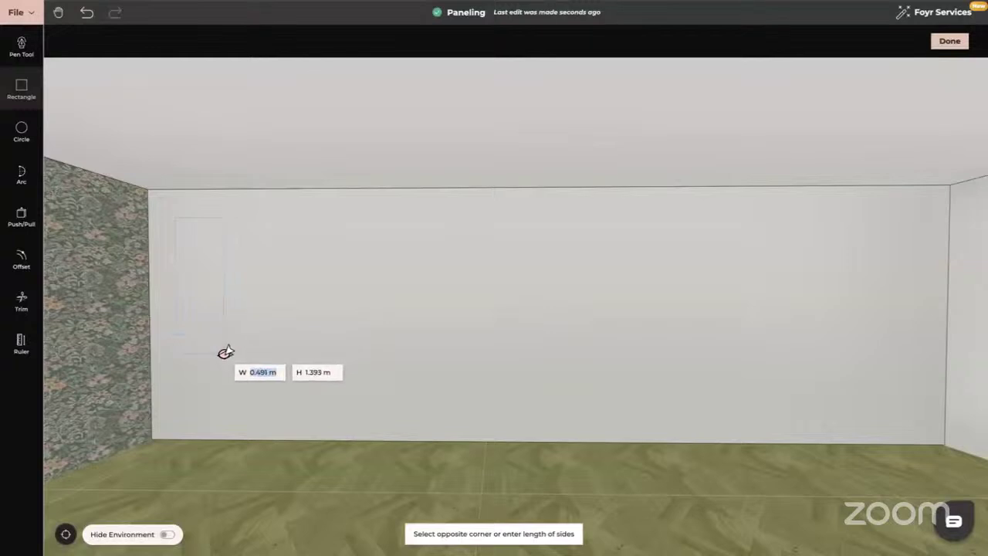
type("0.5")
key("Tab")
type("1.5")
key("Return")
key("Escape")
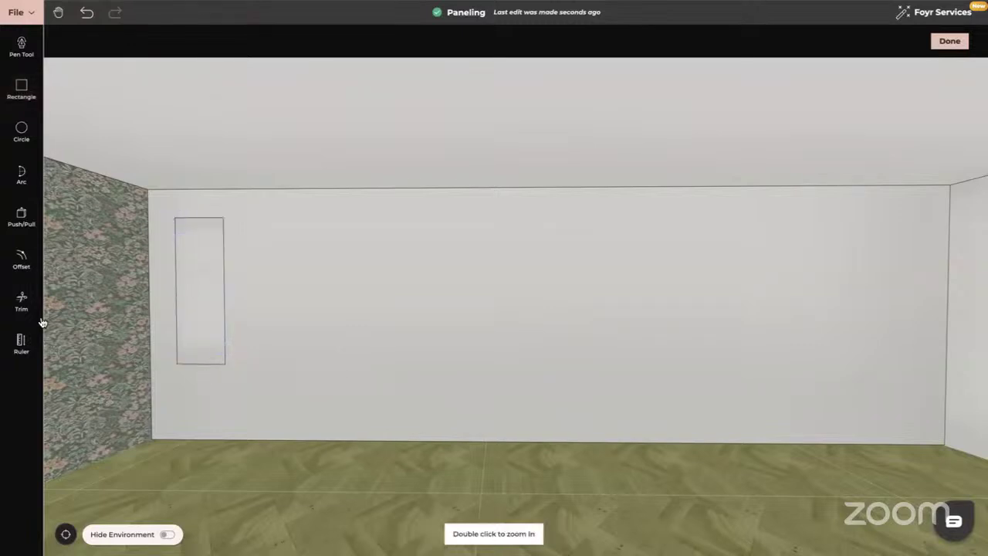
- Draw a smaller panel rectangle about 0.48 m wide and 0.33 m high directly below the tall one, aligned with its edge
left_click(21, 91)
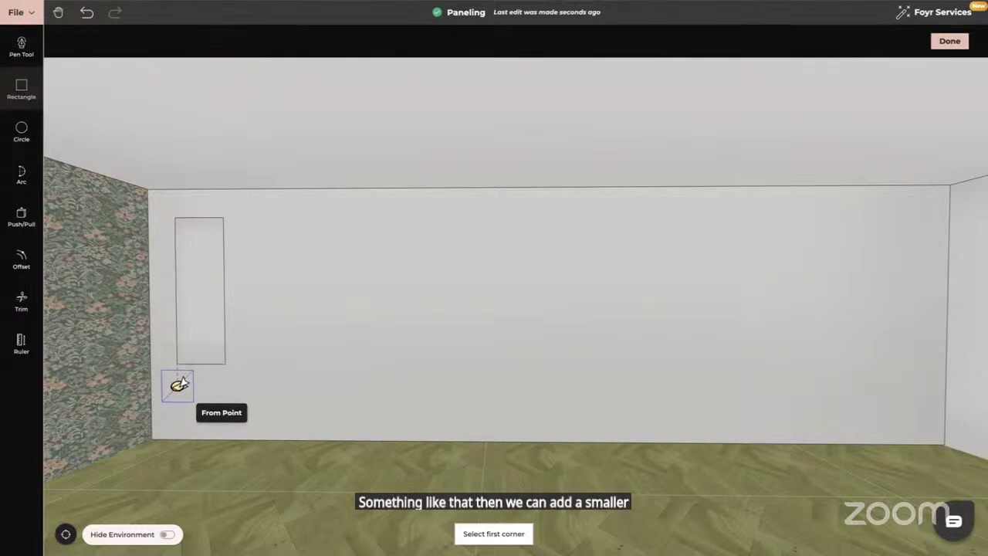
left_click(180, 384)
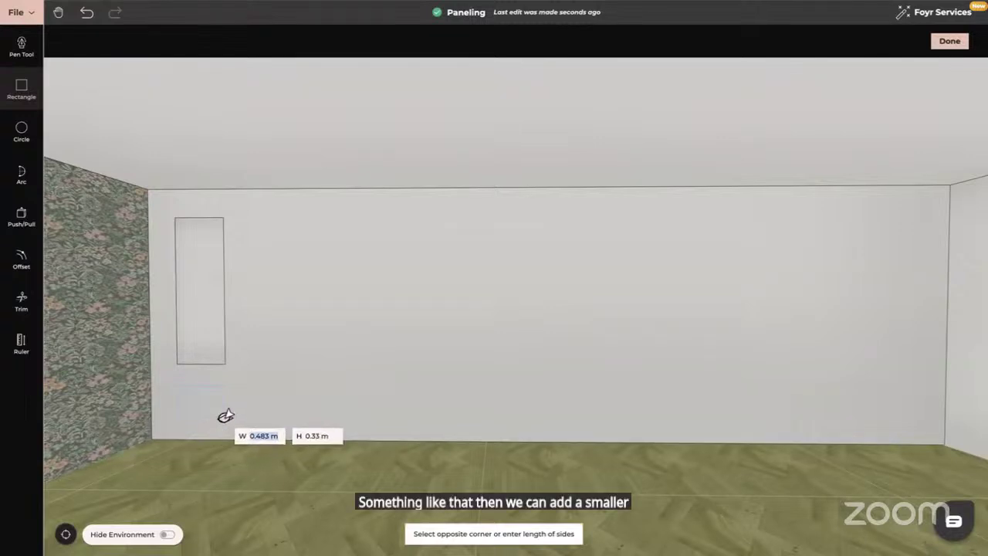
left_click(224, 417)
key("Escape")
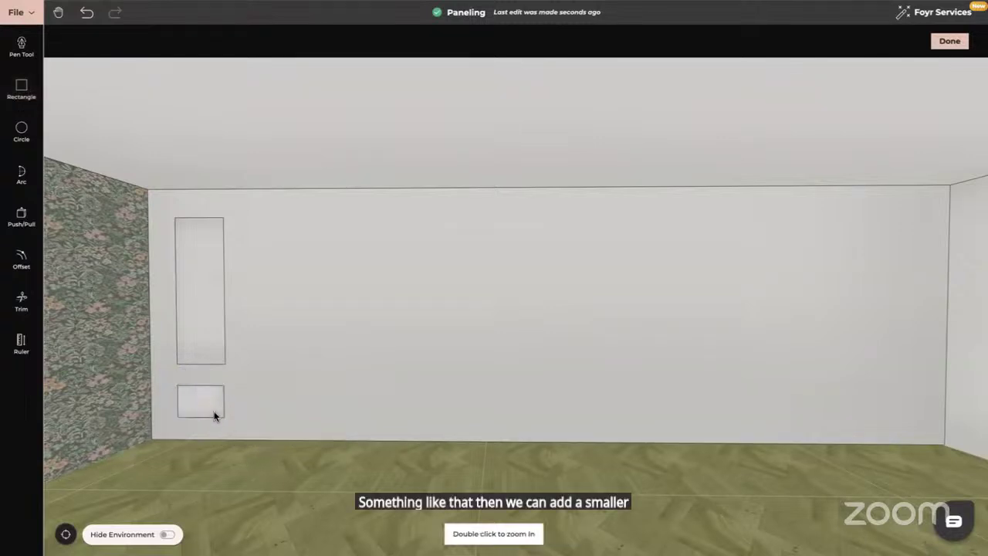
- Offset the tall panel's outline inward by about 0.03 m and the small panel's outline inward by about 0.013 m
left_click(24, 257)
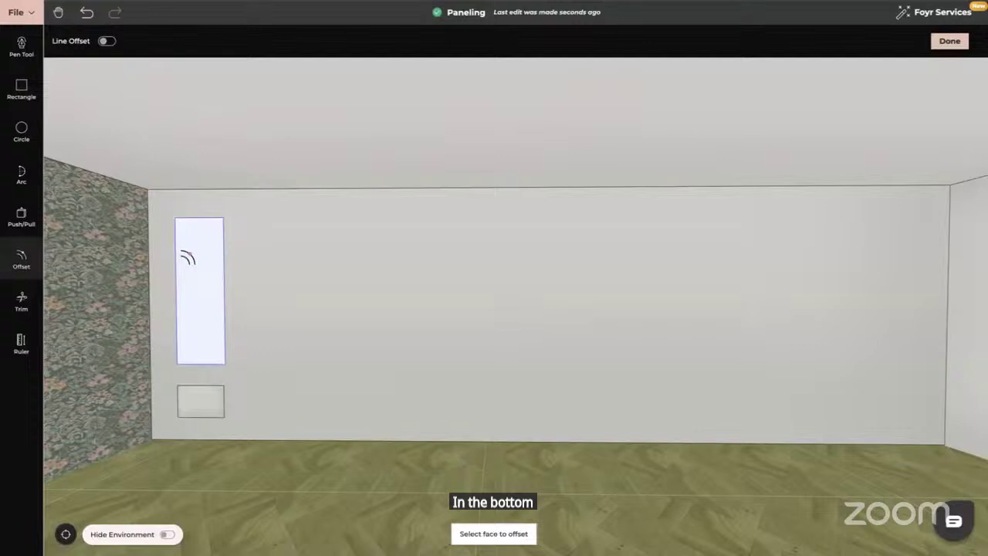
left_click(188, 258)
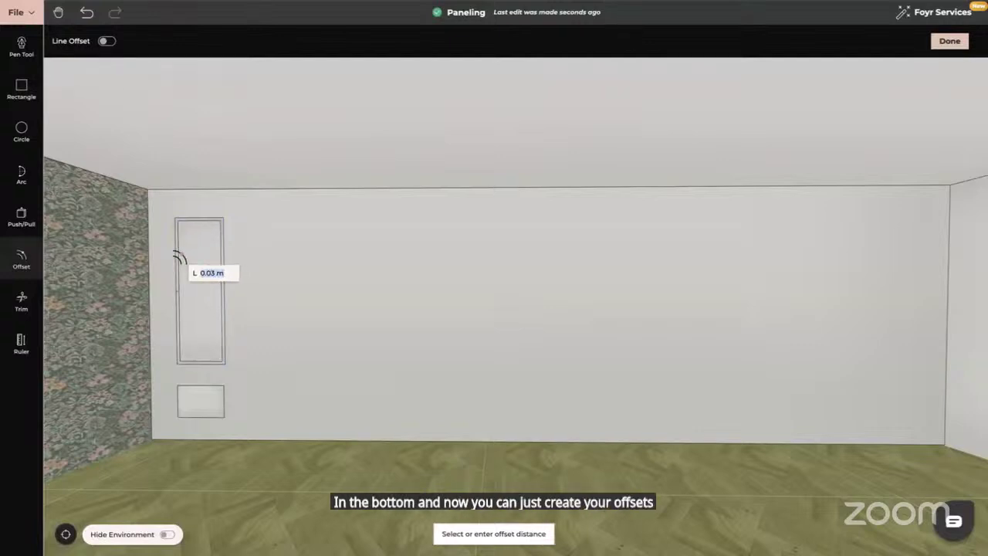
left_click(179, 266)
left_click(202, 401)
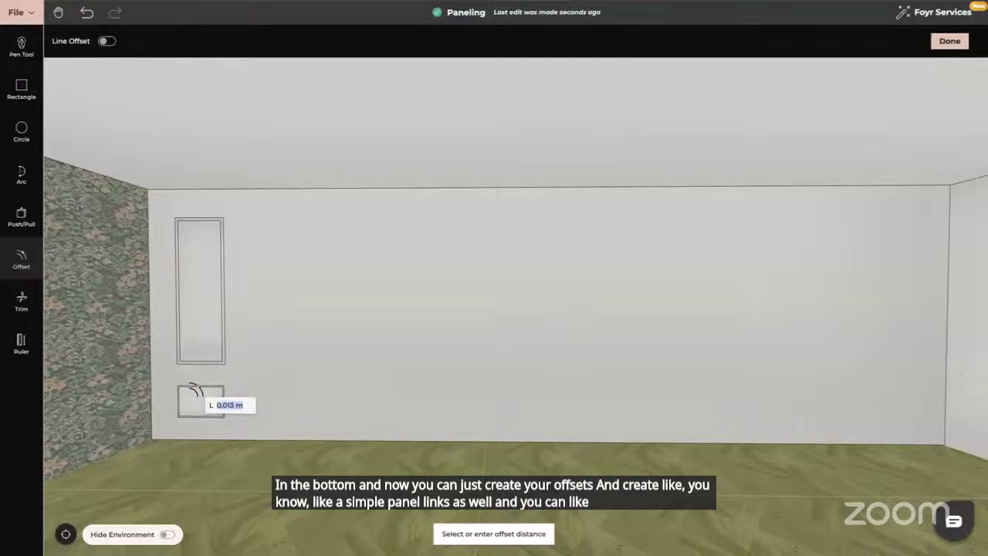
left_click(194, 391)
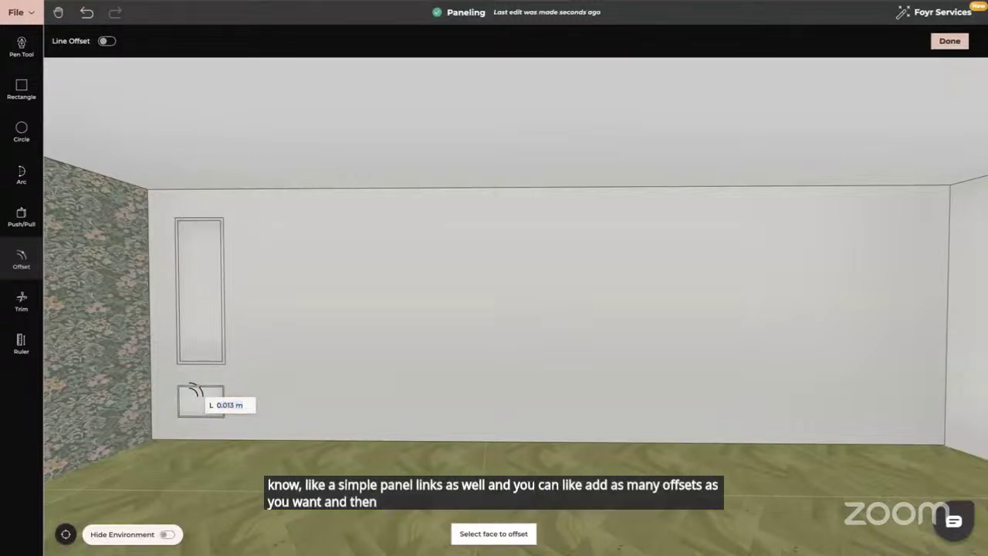
key("Escape")
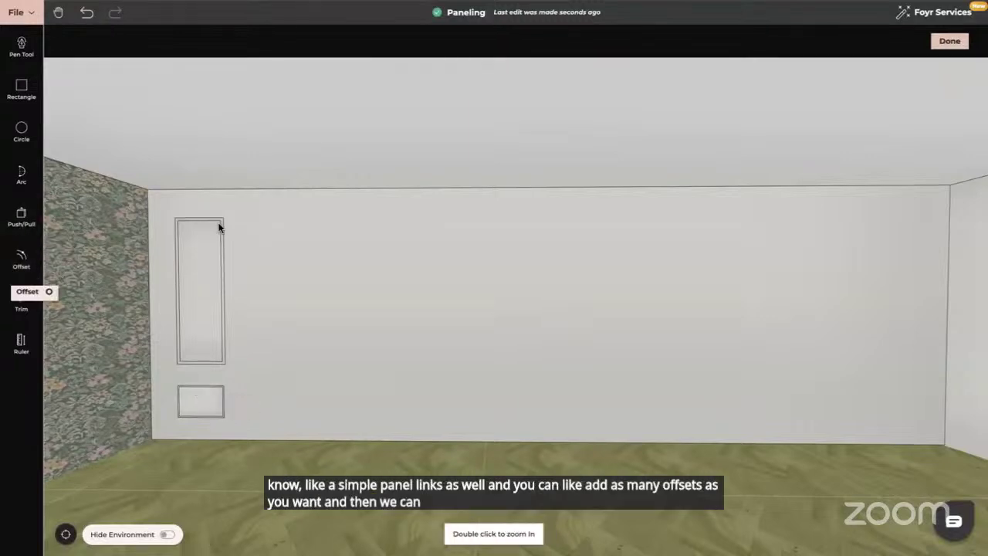
- Push/Pull the tall panel's narrow border out from the slab by about 0.02 m
left_click_drag(254, 258, 11, 275)
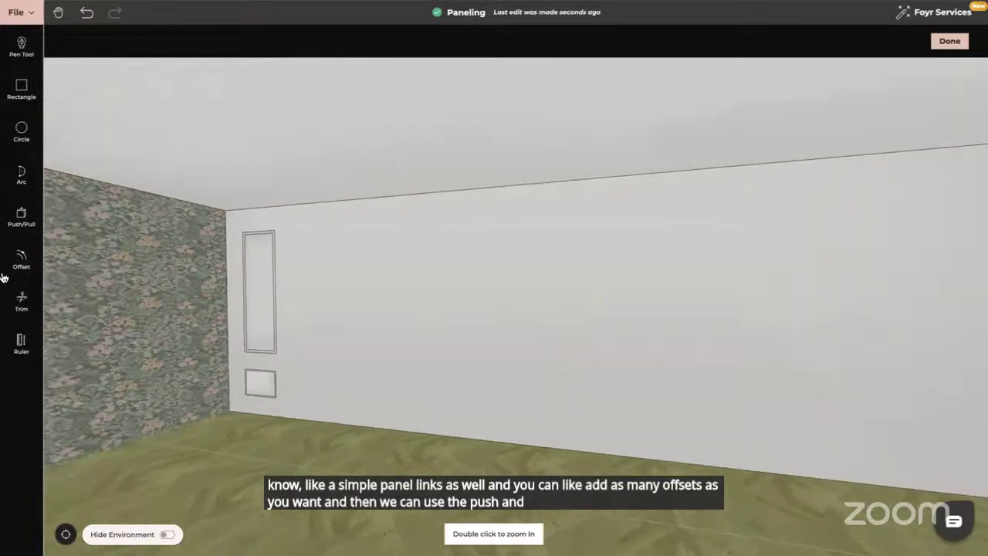
left_click(21, 214)
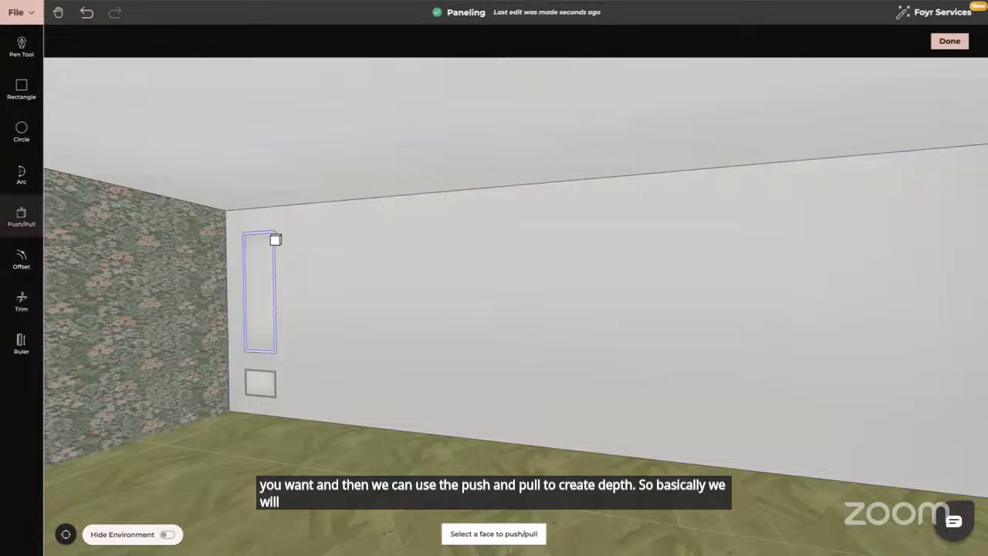
left_click(275, 239)
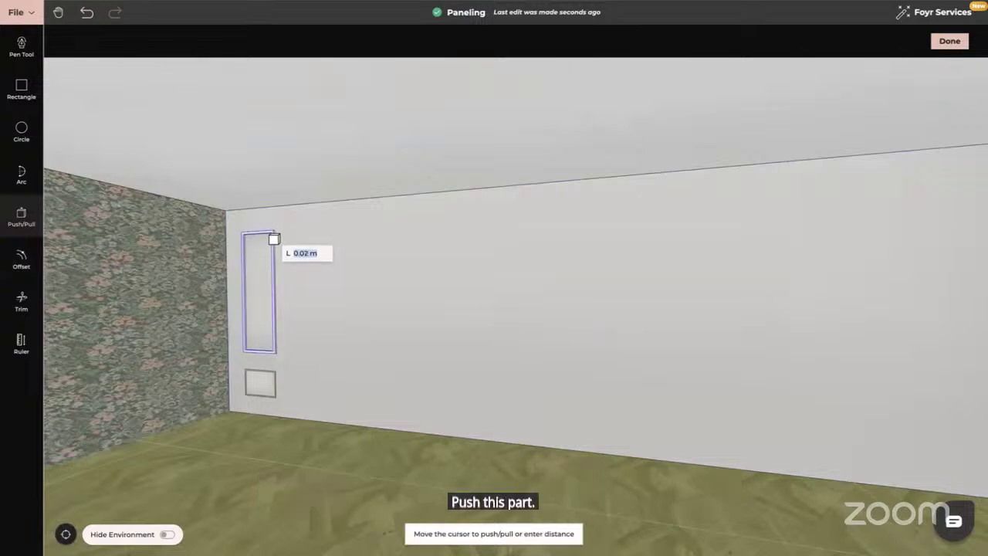
left_click(274, 239)
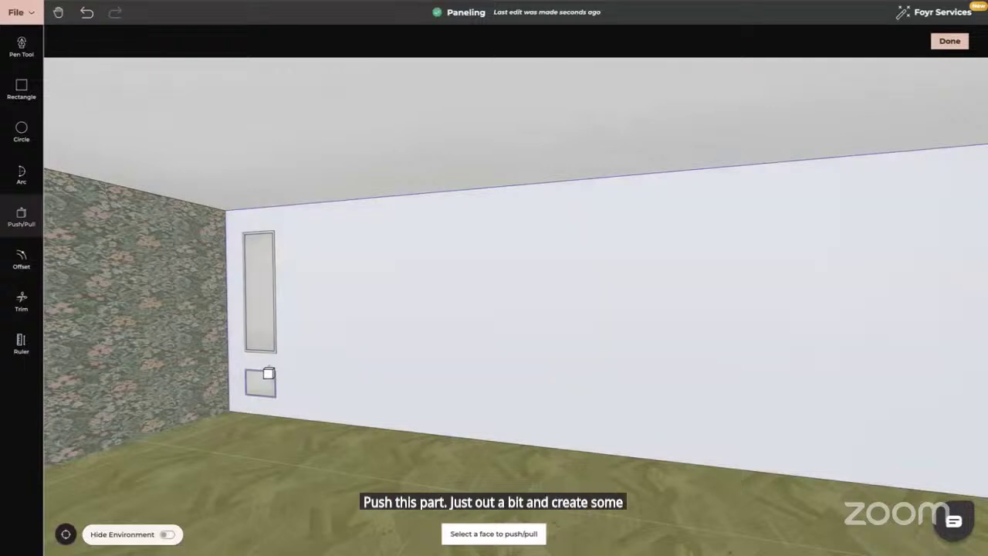
key("Escape")
left_click_drag(357, 388, 390, 388)
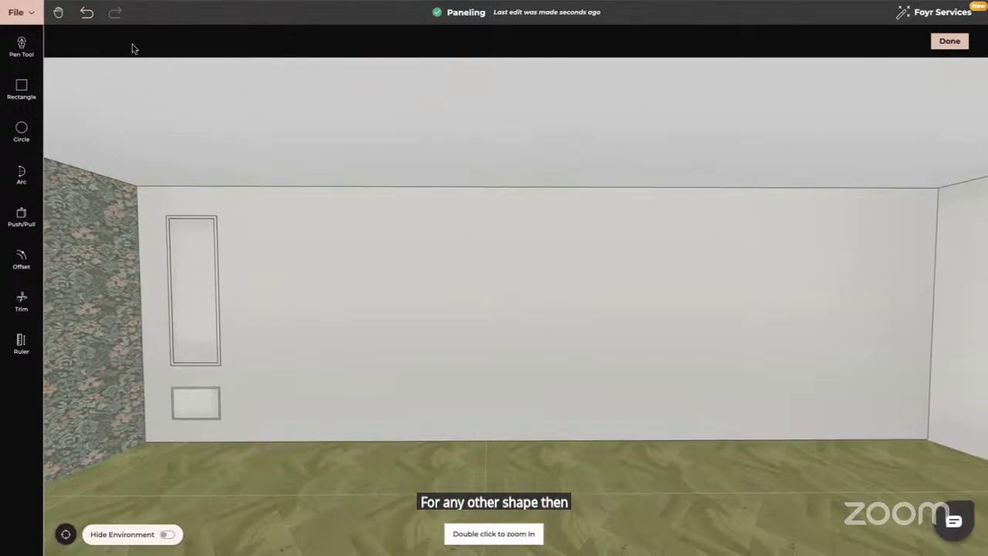
- Undo the border depth, both offsets and both panel rectangles, back to the plain full-wall slab
left_click(87, 13)
left_click(87, 13)
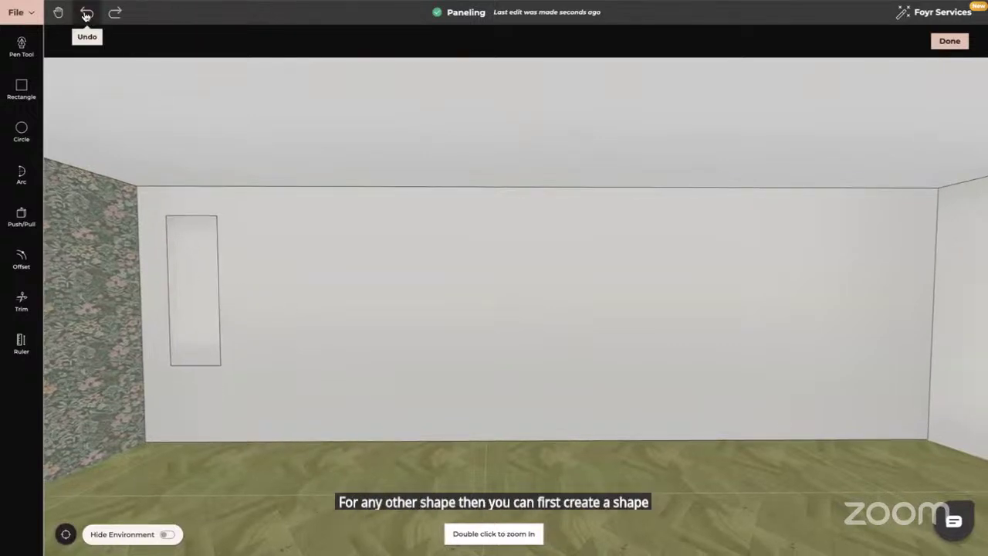
left_click(86, 13)
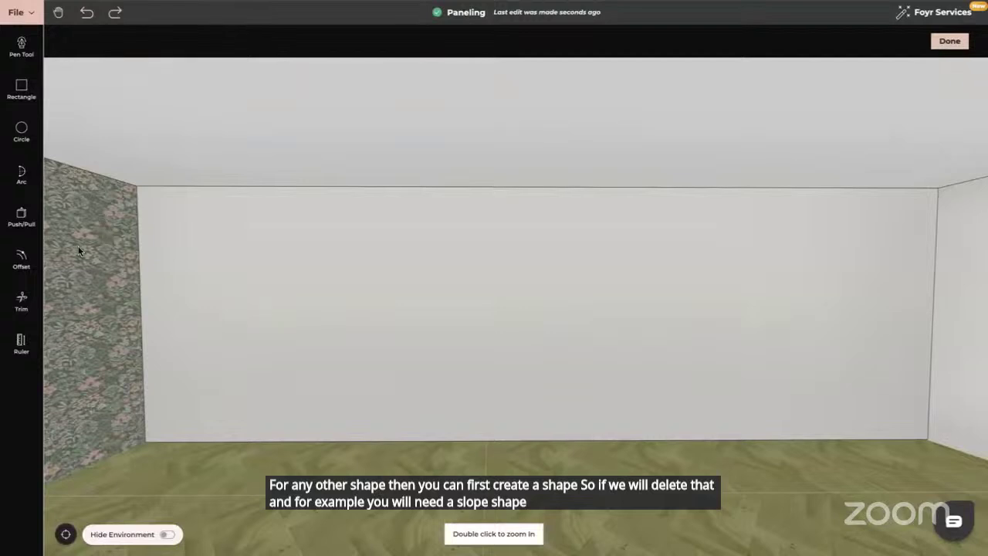
- Split the full-wall slab with a Pen Tool diagonal from the upper corner at the floral wall to the opposite lower corner
left_click(21, 45)
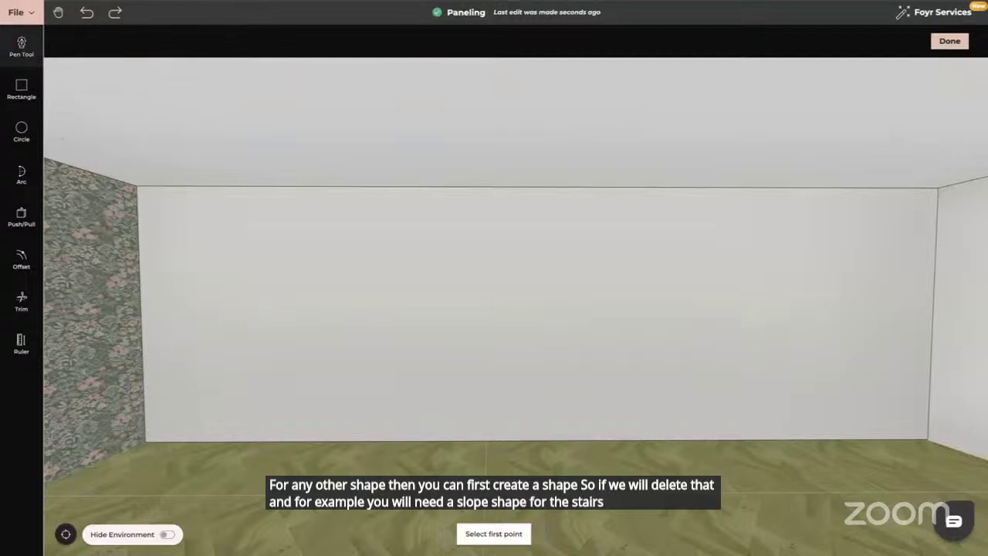
left_click(137, 186)
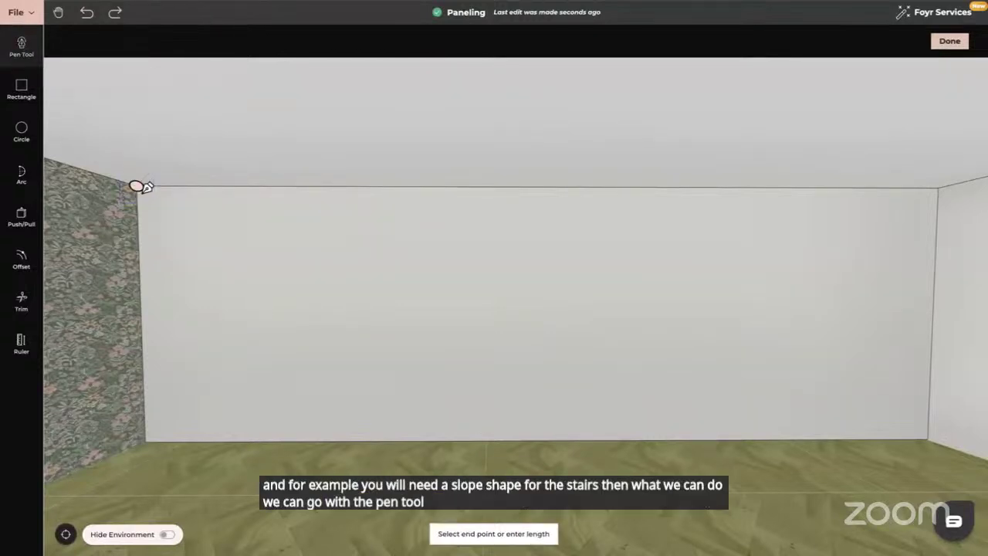
left_click(928, 438)
key("Escape")
left_click_drag(469, 436, 373, 421)
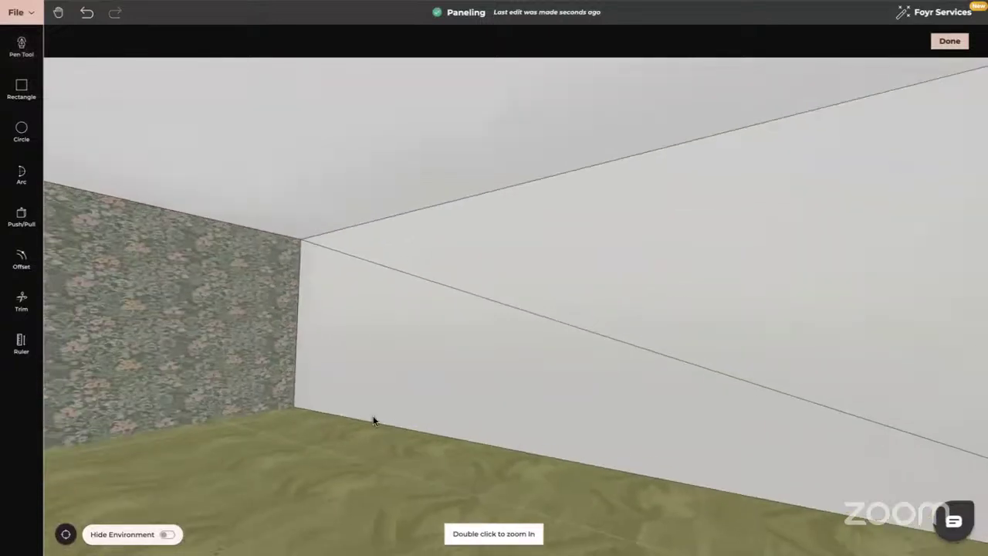
- Push the triangular face above the diagonal back to the wall to remove that part, and finish the product
left_click(22, 216)
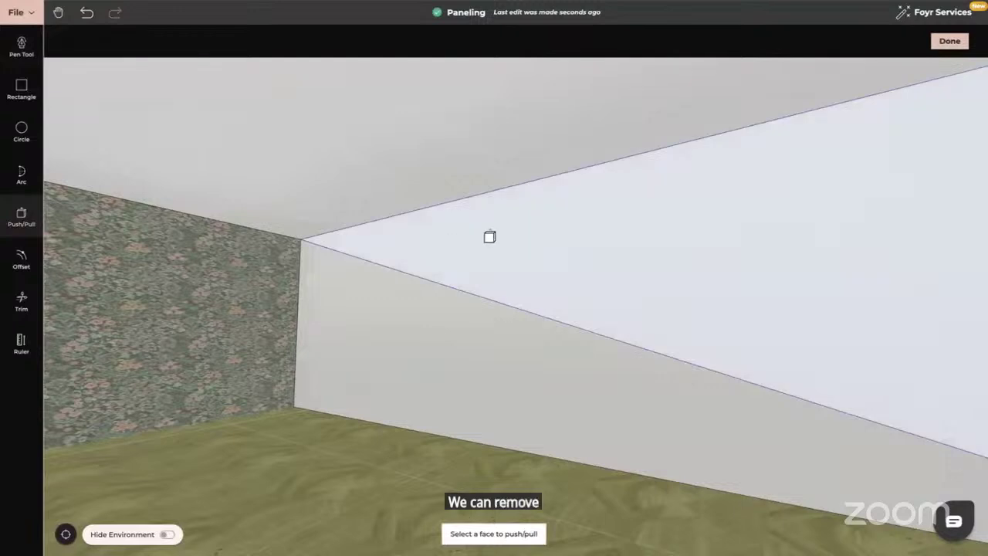
left_click(489, 237)
left_click(539, 243)
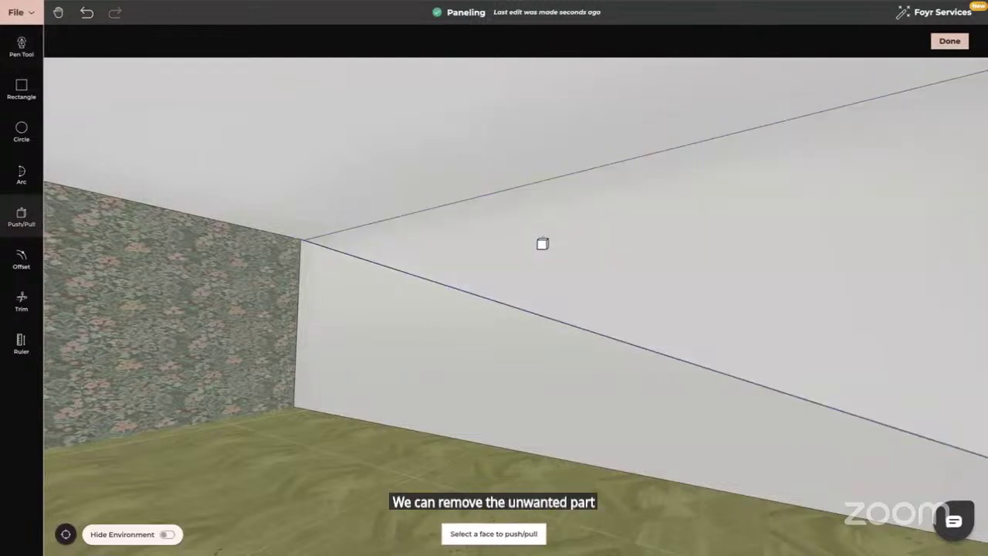
key("Escape")
left_click_drag(351, 315, 406, 324)
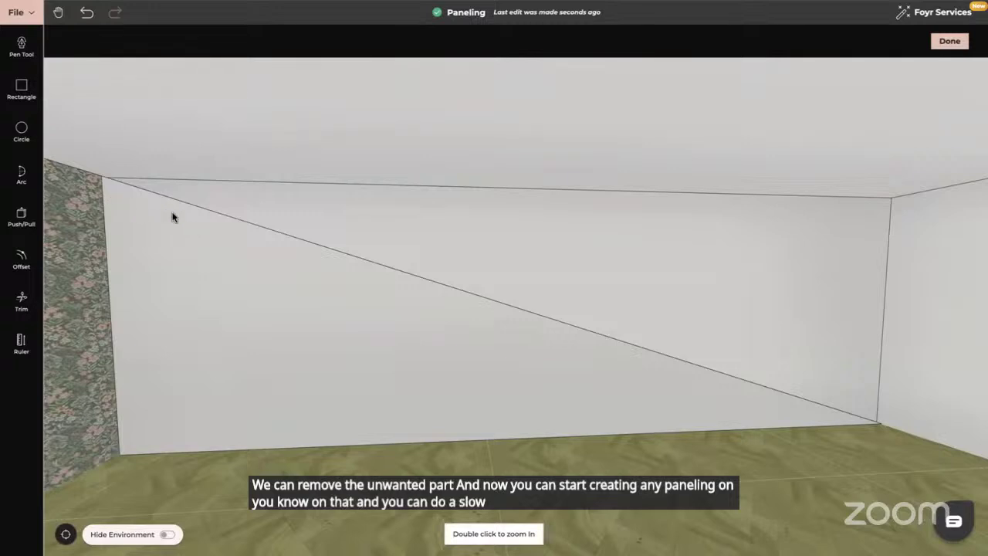
left_click_drag(271, 347, 262, 398)
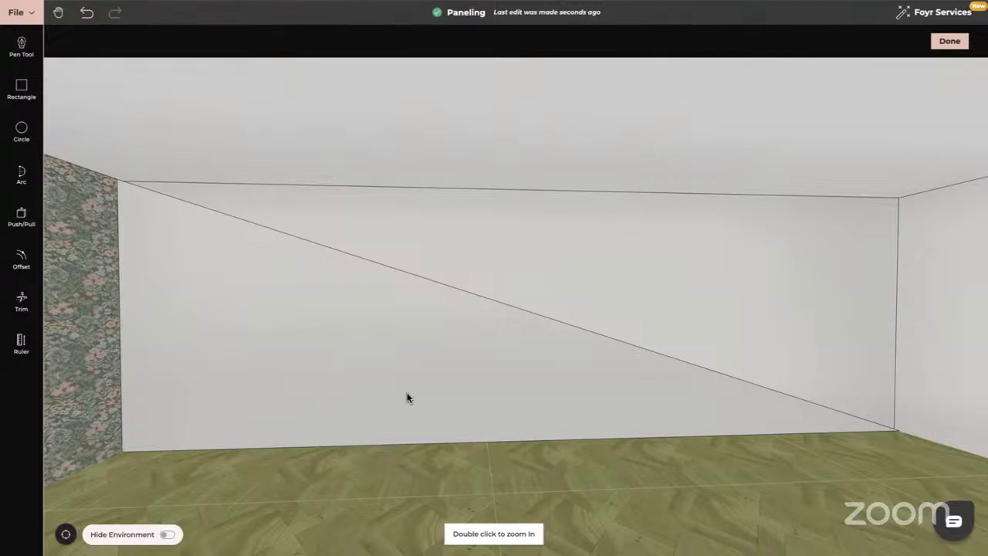
left_click(950, 42)
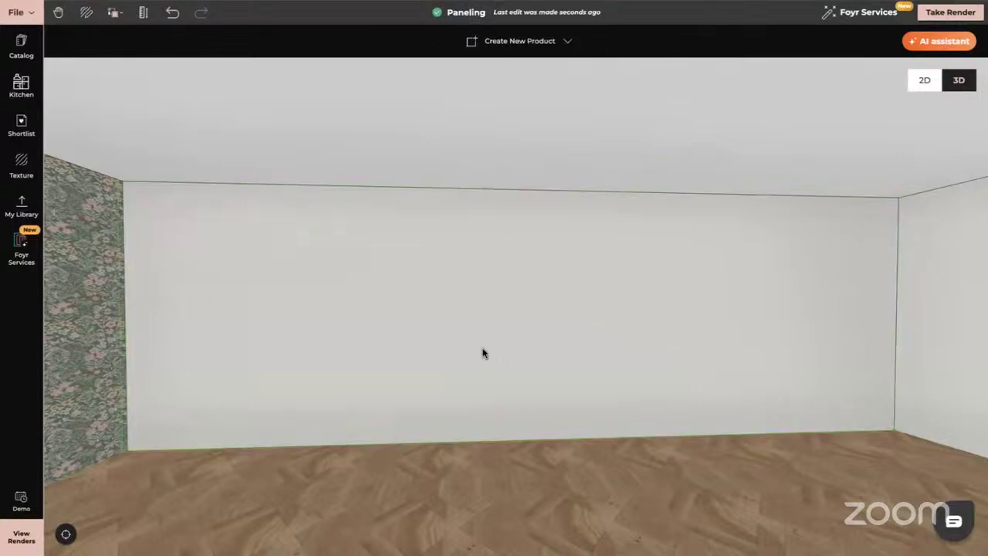